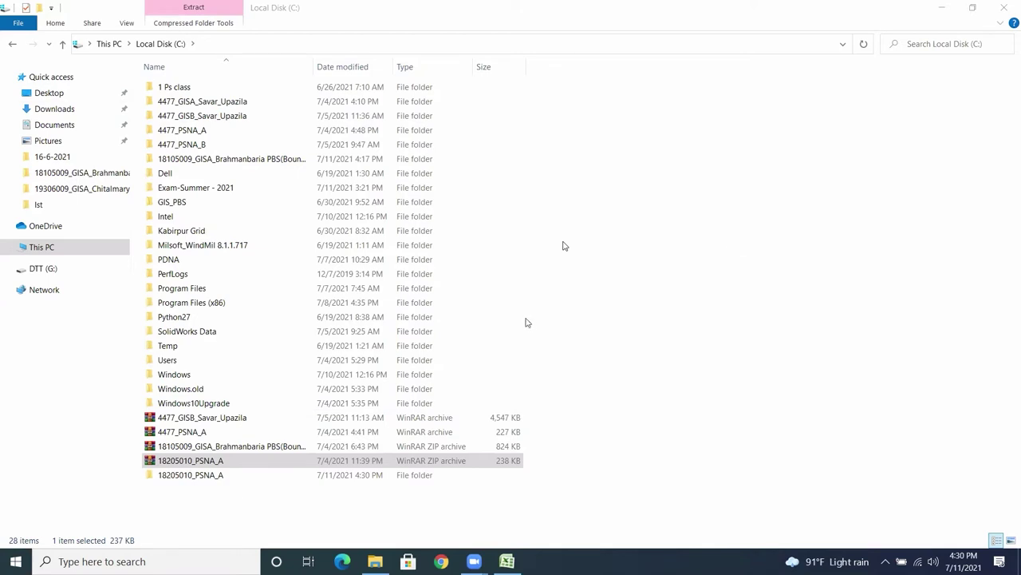
# Open the 18205010_PSNA_A ZIP archive from its folder on drive C.
pyautogui.doubleClick(191, 475)
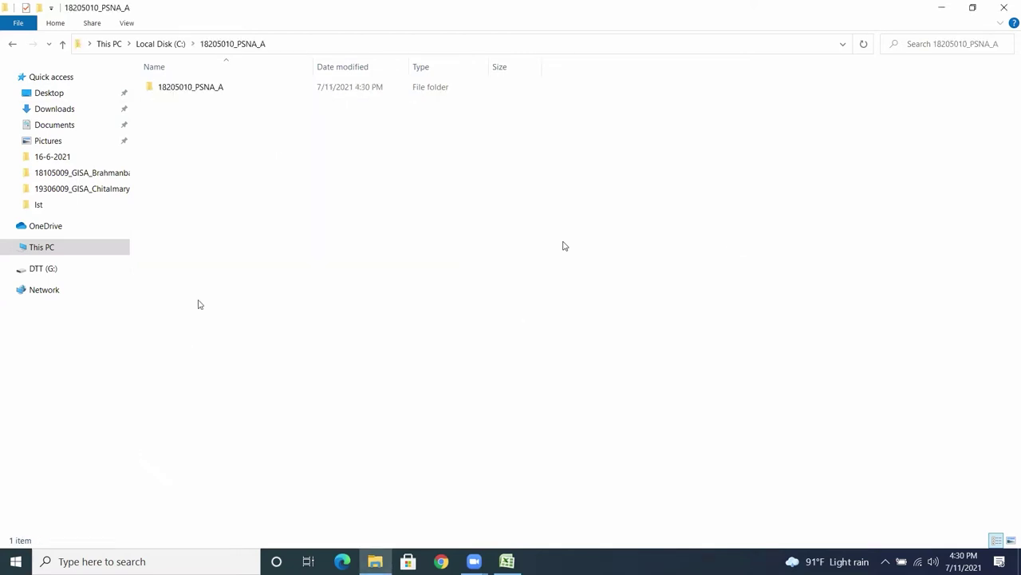
pyautogui.doubleClick(182, 88)
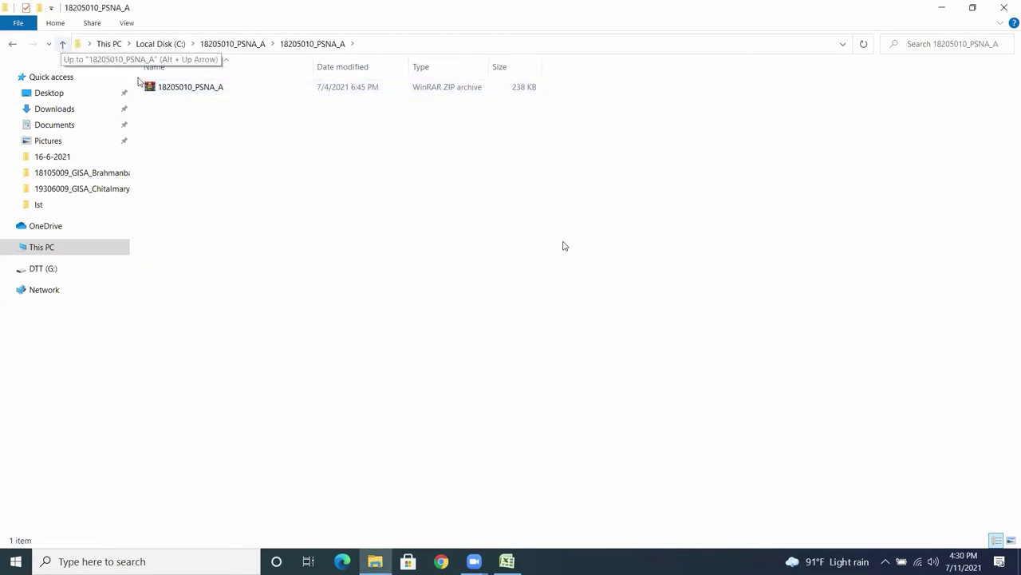
pyautogui.doubleClick(215, 89)
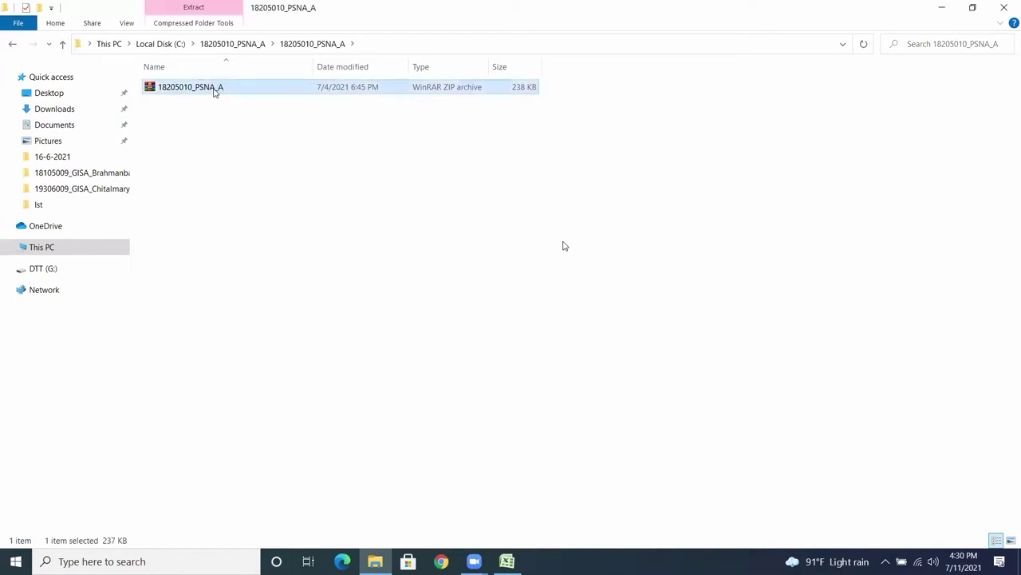
# Extract the archive to the suggested destination and open the newly extracted folder.
pyautogui.moveTo(462, 124); pyautogui.dragTo(738, 124)
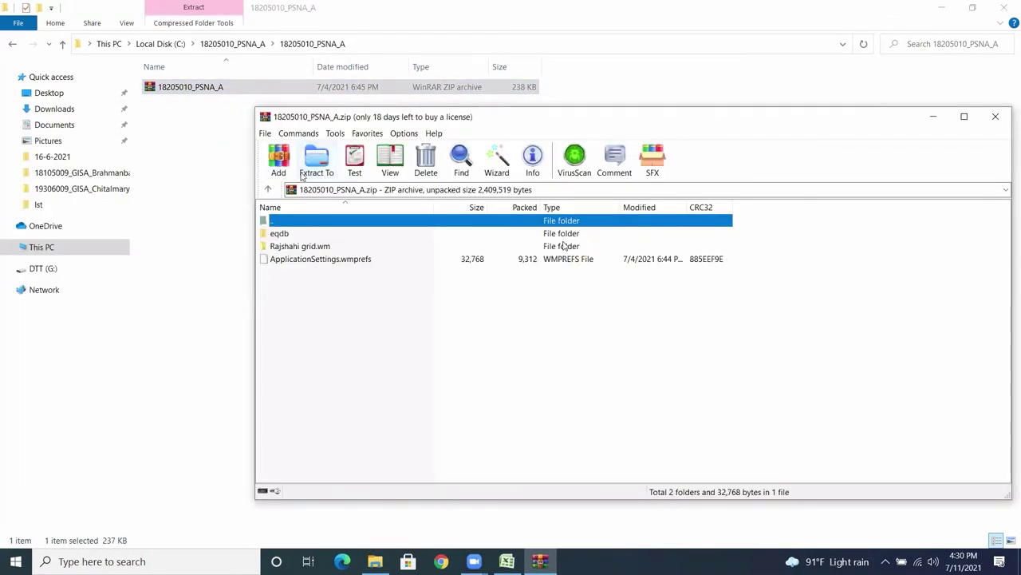
pyautogui.click(316, 168)
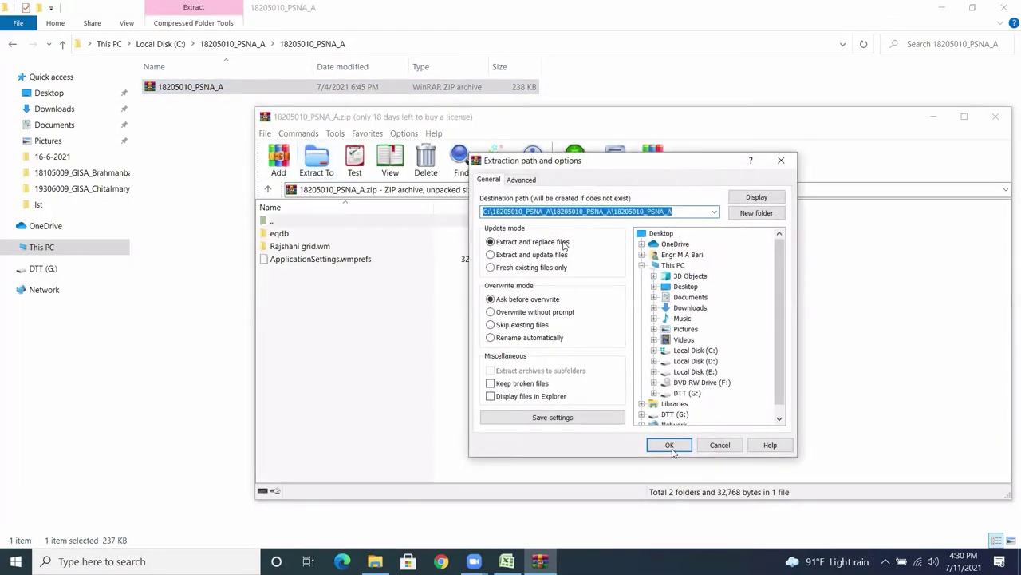
pyautogui.click(671, 443)
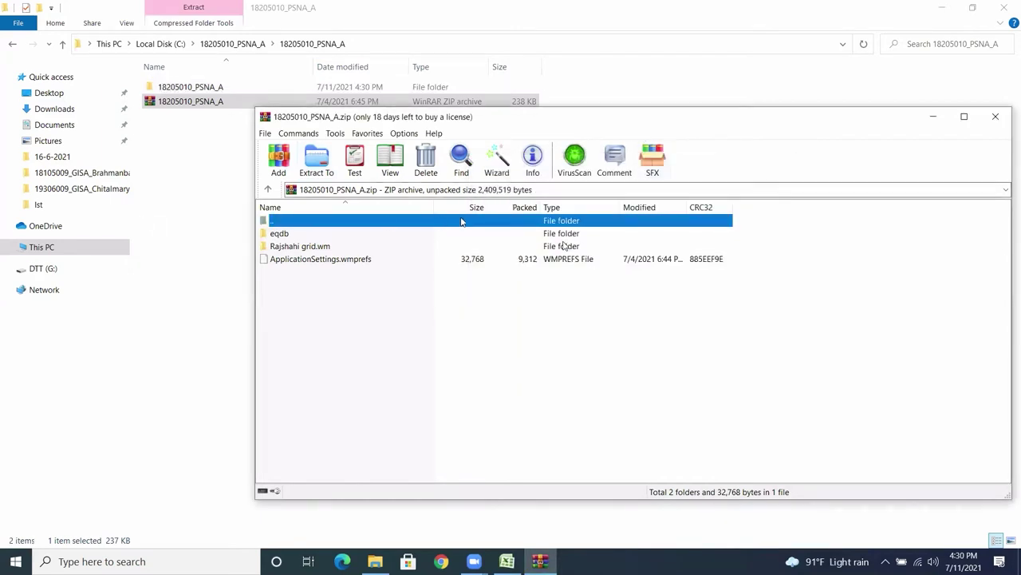
pyautogui.press('Escape')
pyautogui.doubleClick(183, 89)
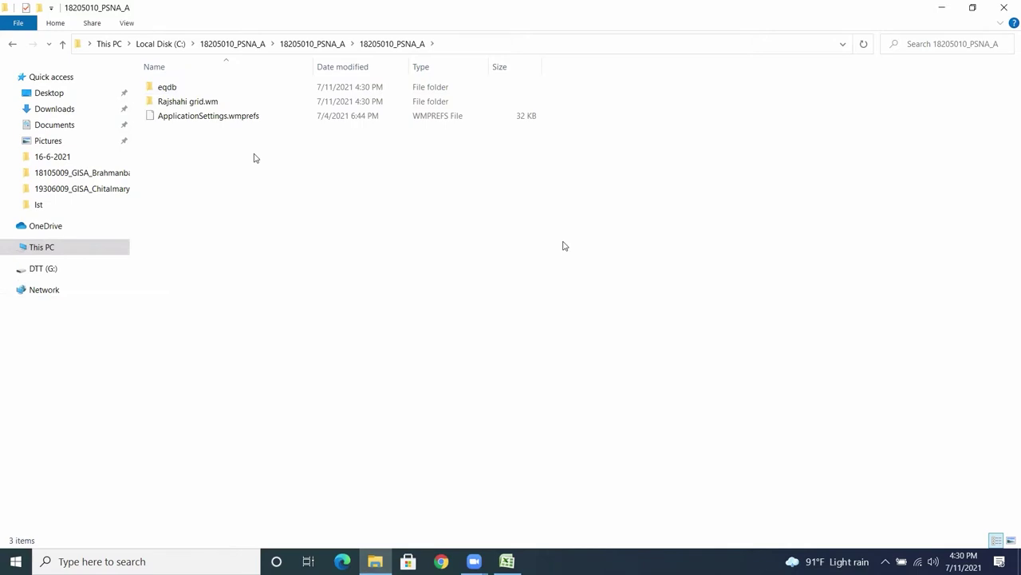
pyautogui.click(63, 45)
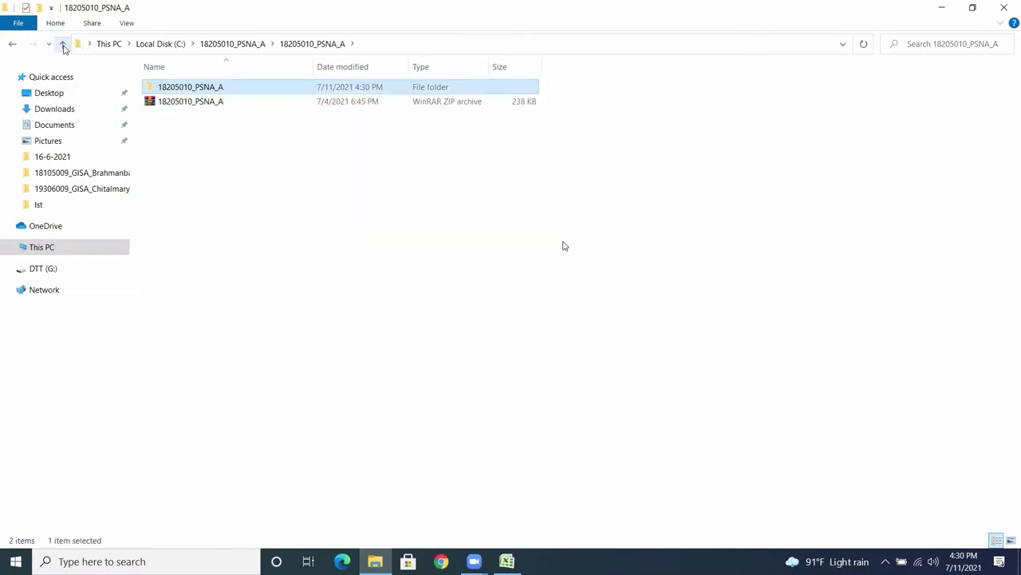
pyautogui.click(63, 46)
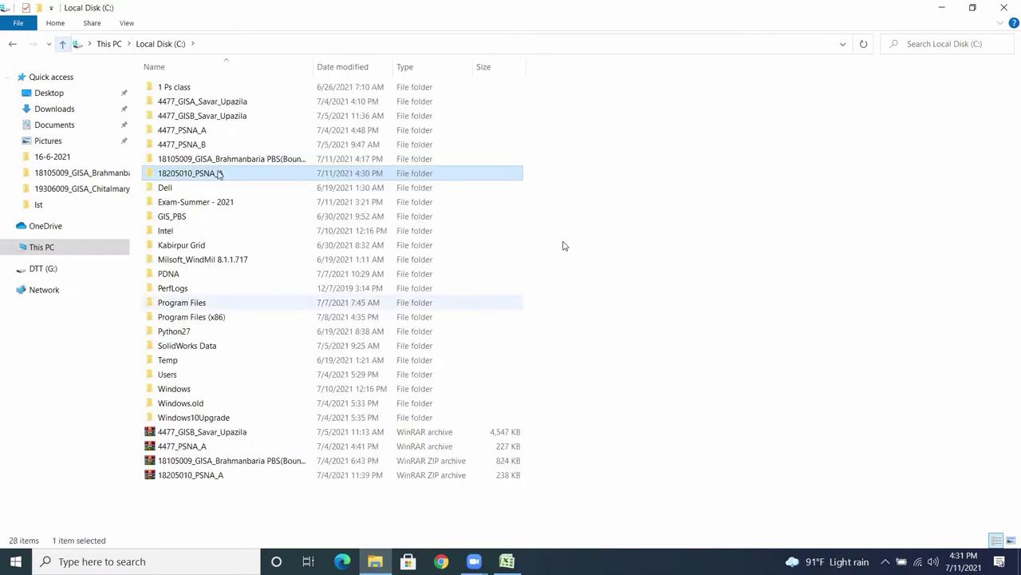
pyautogui.click(237, 172)
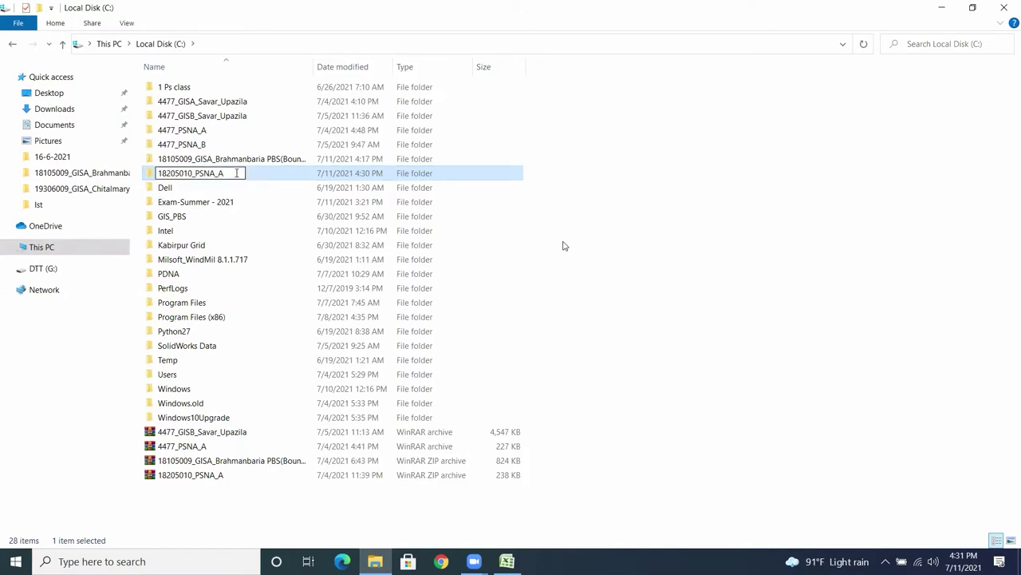
pyautogui.write('1')
pyautogui.click(564, 245)
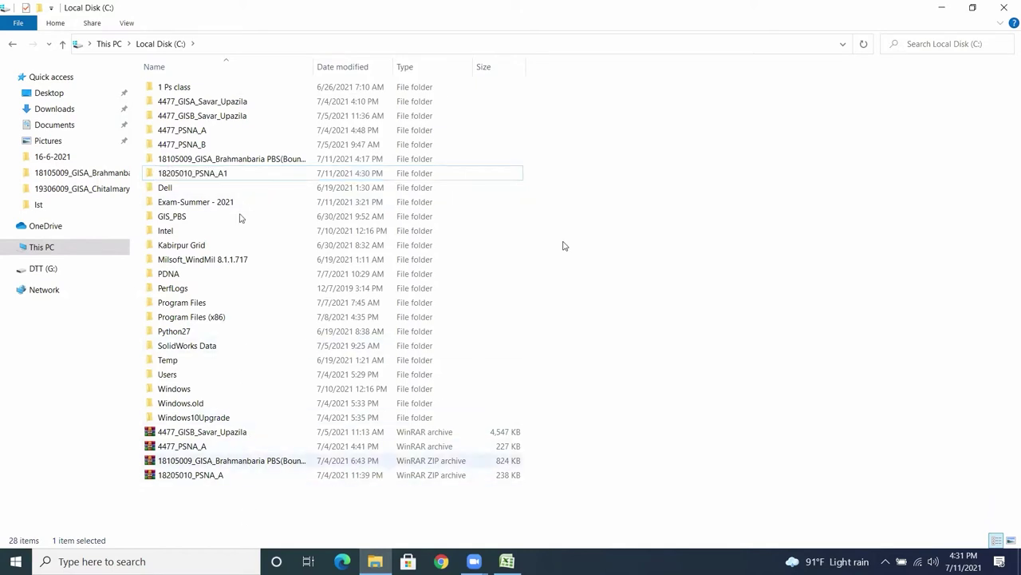
# Copy the inner 18205010_PSNA_A folder from inside 18205010_PSNA_A1.
pyautogui.doubleClick(224, 175)
pyautogui.doubleClick(194, 89)
pyautogui.click(193, 89)
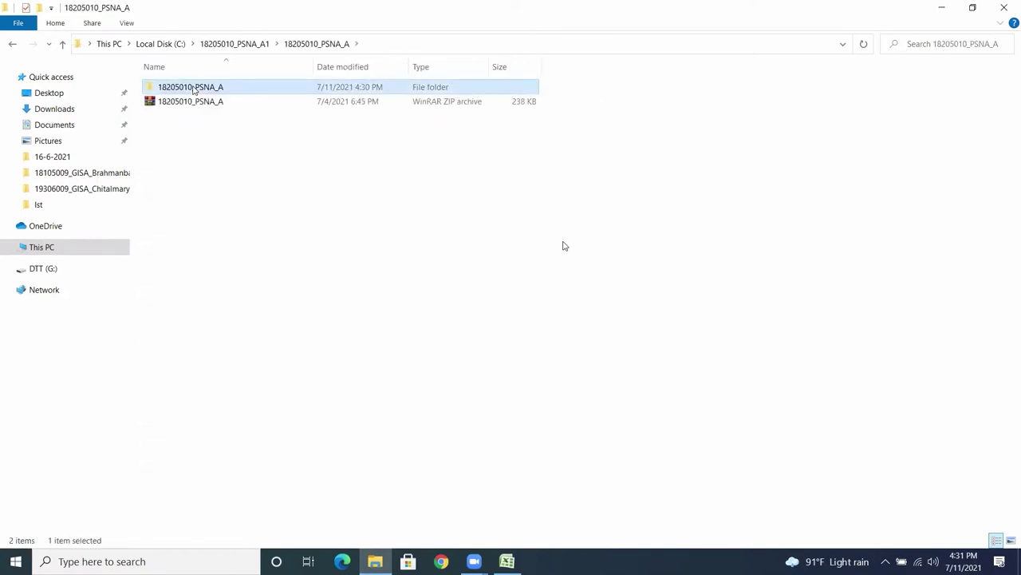
pyautogui.doubleClick(193, 90)
pyautogui.click(63, 43)
pyautogui.rightClick(194, 89)
pyautogui.click(237, 329)
# Paste the copied 18205010_PSNA_A folder directly onto Local Disk (C:).
pyautogui.click(62, 44)
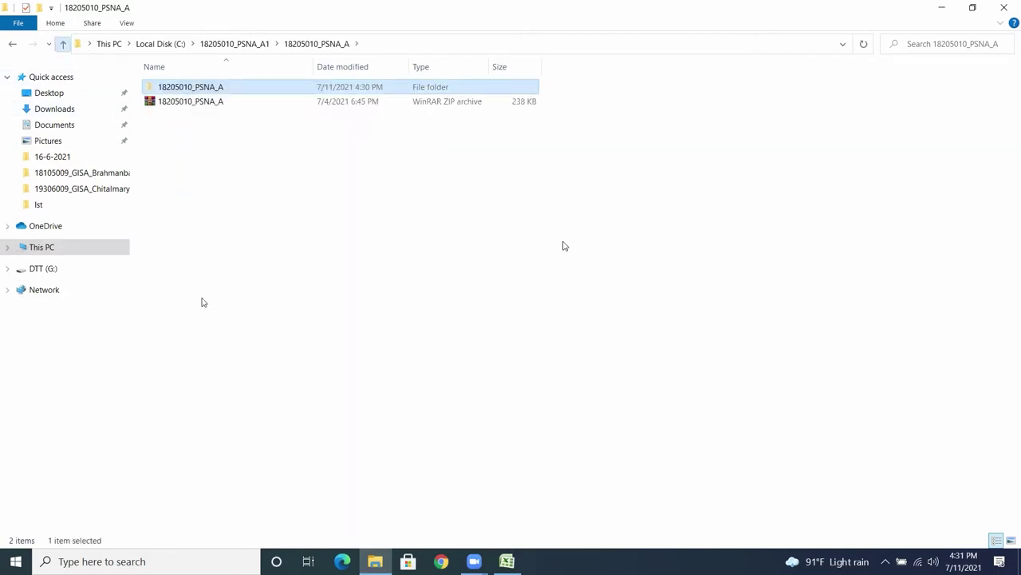
pyautogui.click(64, 44)
pyautogui.rightClick(618, 502)
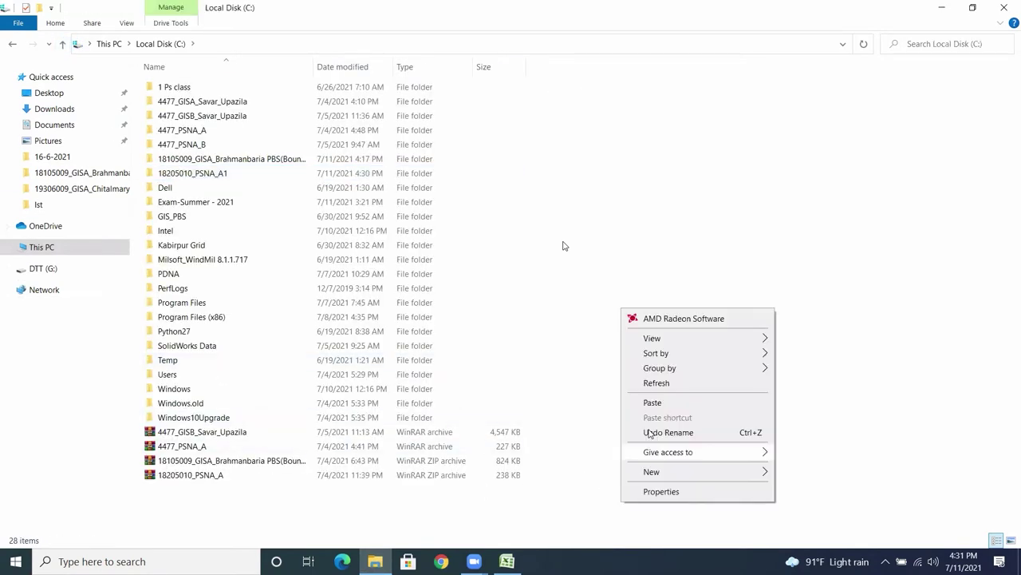
pyautogui.click(654, 402)
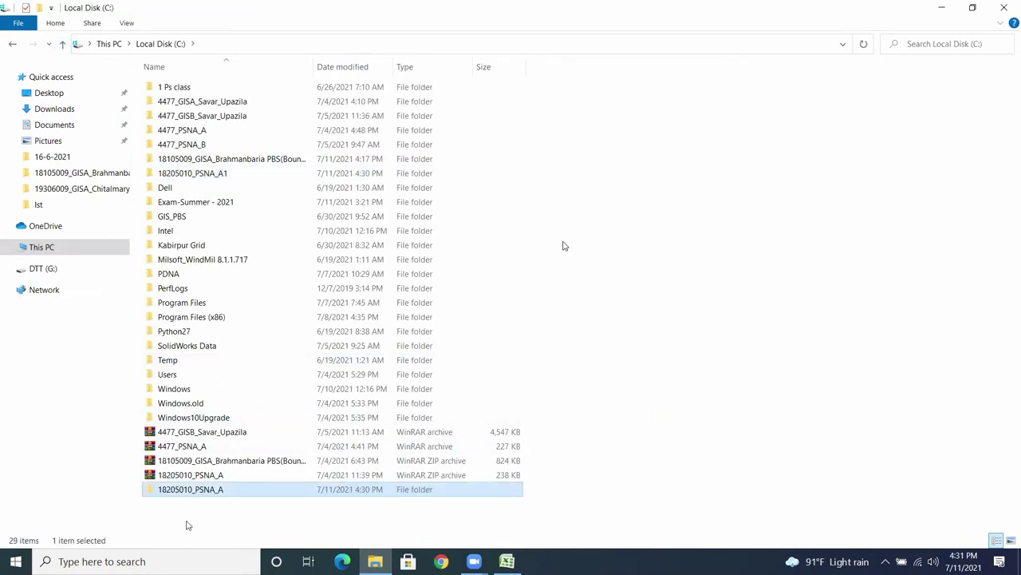
pyautogui.click(192, 475)
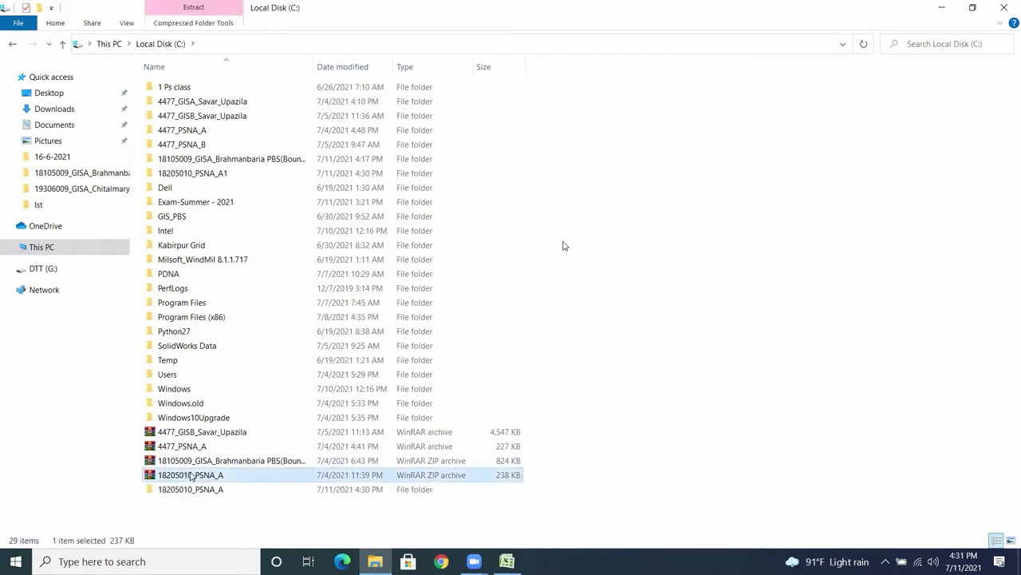
pyautogui.press('Delete')
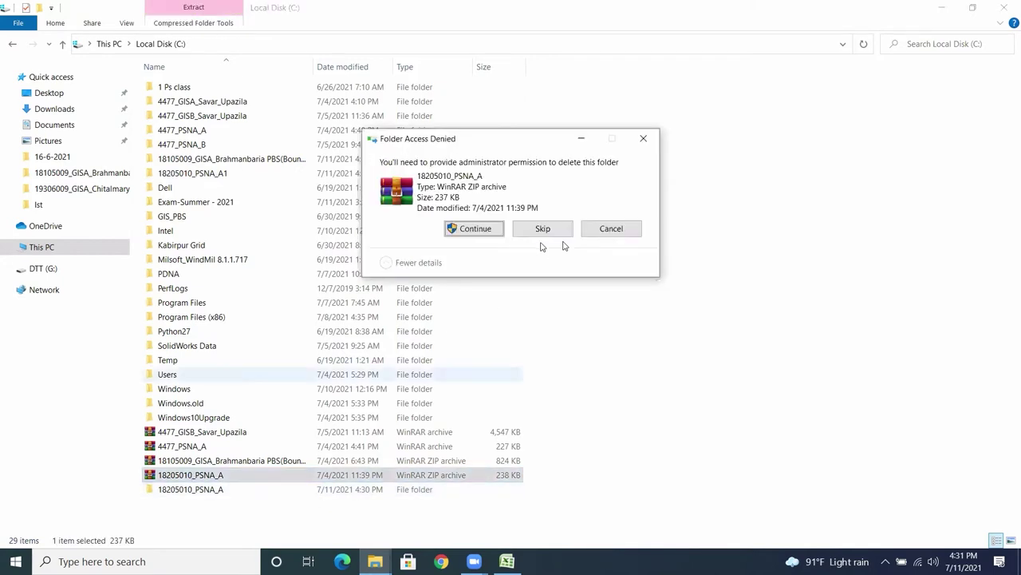
pyautogui.click(460, 230)
pyautogui.click(202, 177)
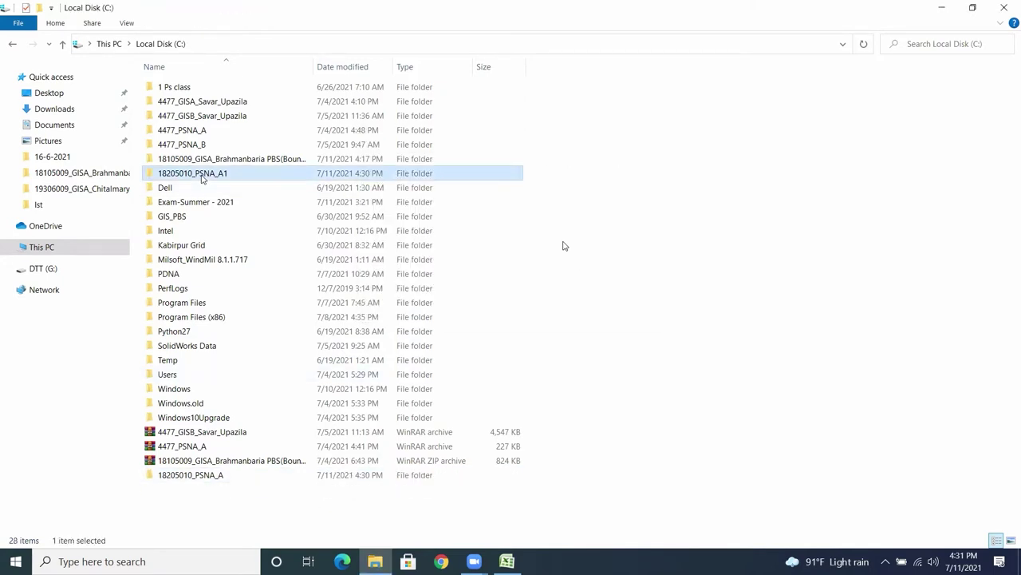
pyautogui.press('Delete')
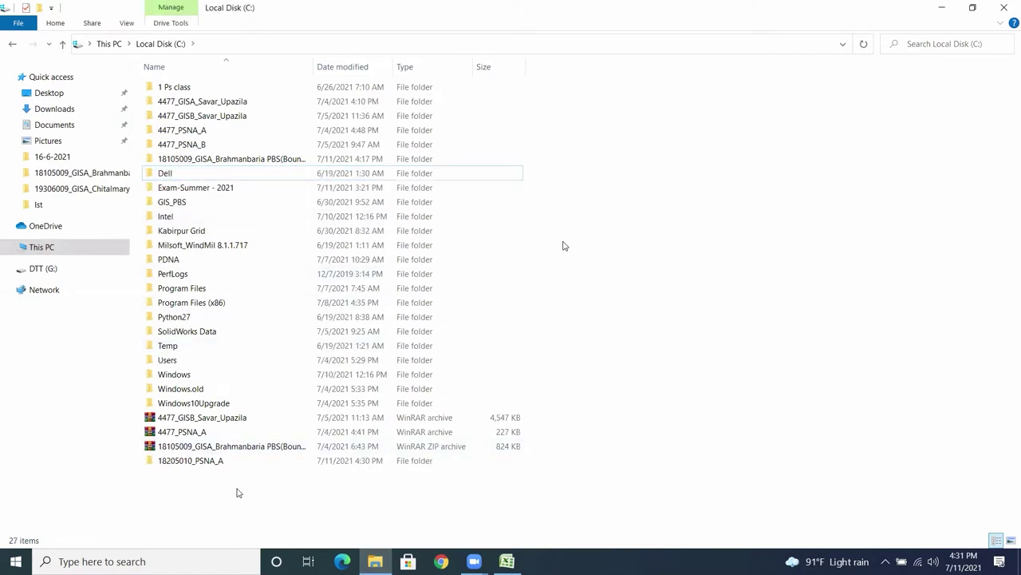
# Refresh drive C, open the pasted 18205010_PSNA_A folder, then close File Explorer.
pyautogui.rightClick(237, 495)
pyautogui.click(290, 370)
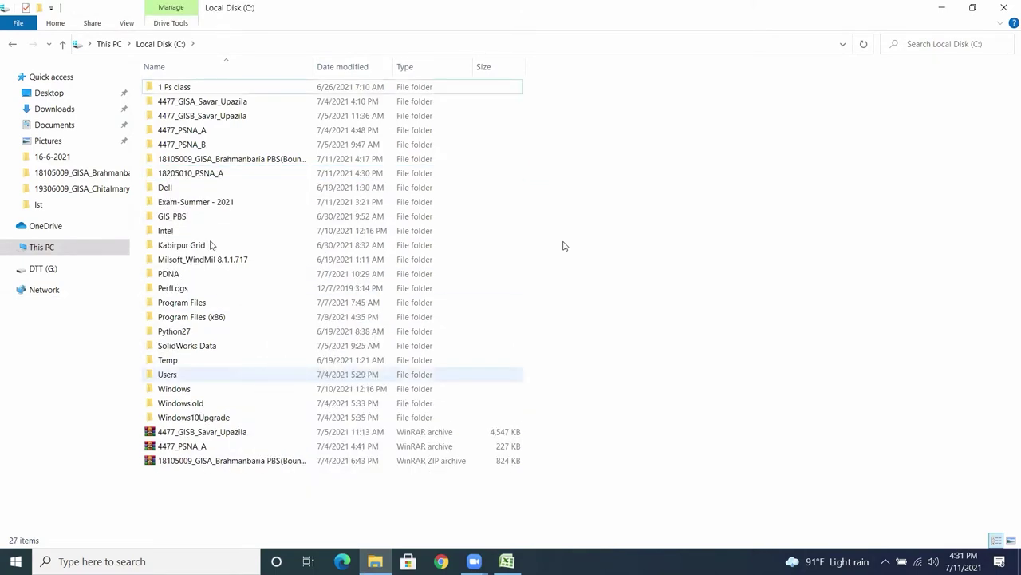
pyautogui.doubleClick(189, 174)
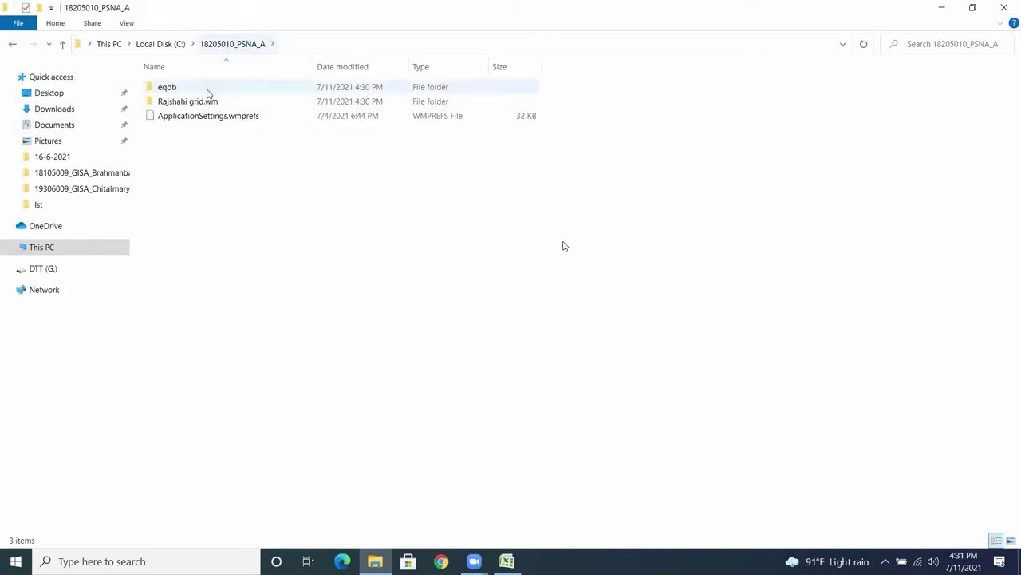
pyautogui.click(1004, 7)
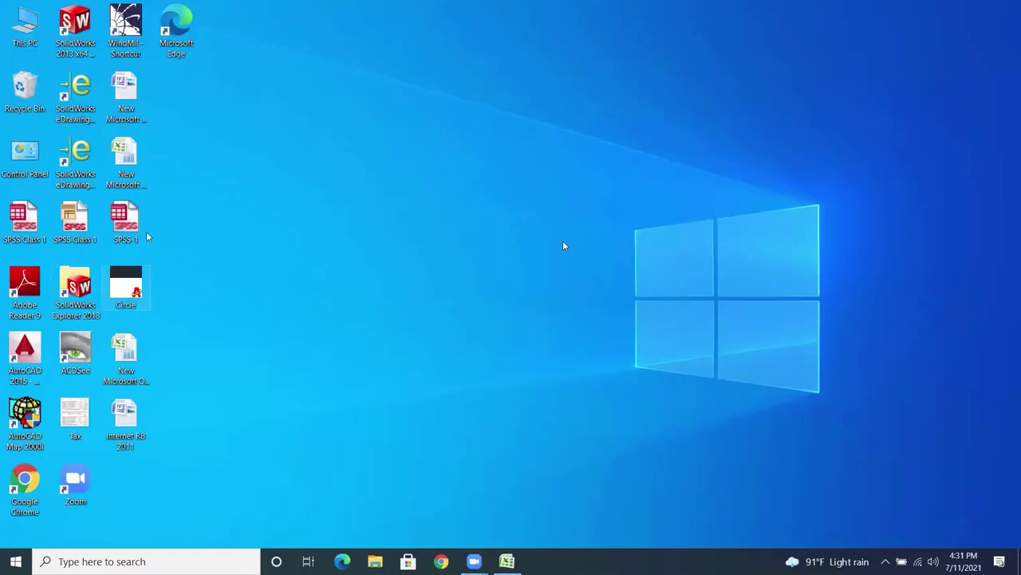
# Launch and log in to WindMil, then check the C:\18205010_PSNA_A folder in Explorer.
pyautogui.click(122, 32)
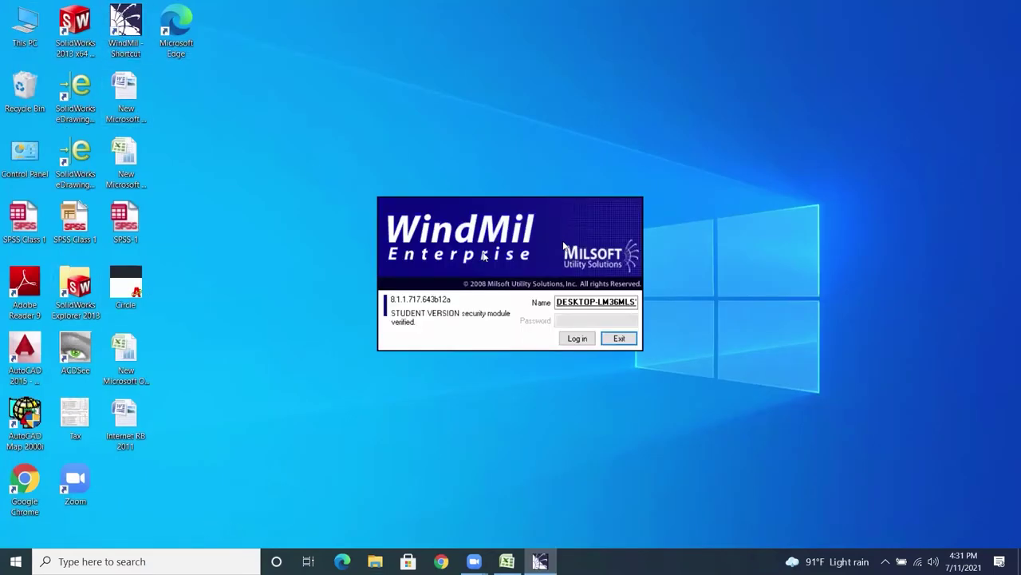
pyautogui.click(573, 342)
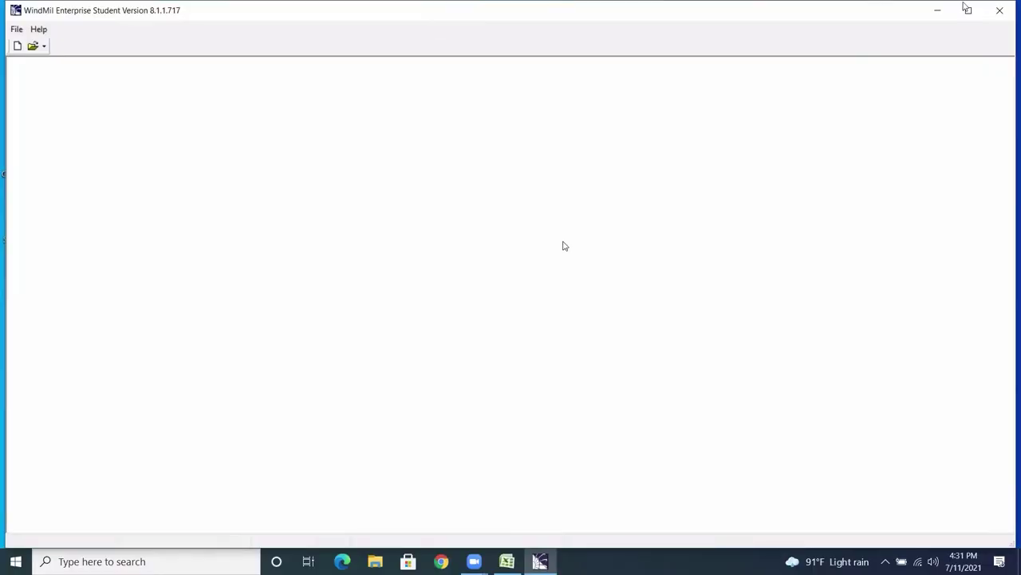
pyautogui.press('super+d')
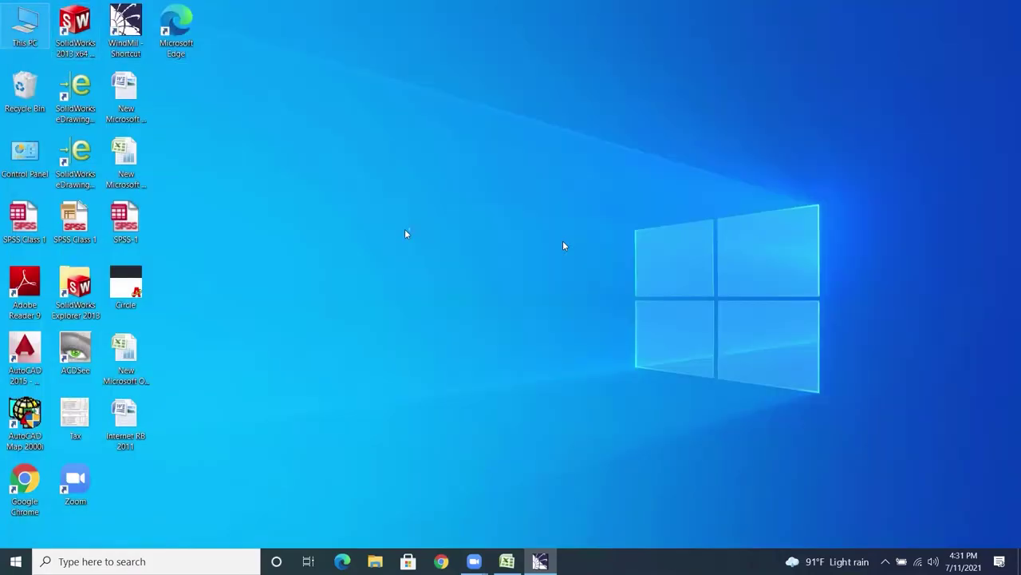
pyautogui.press('super+e')
pyautogui.doubleClick(225, 185)
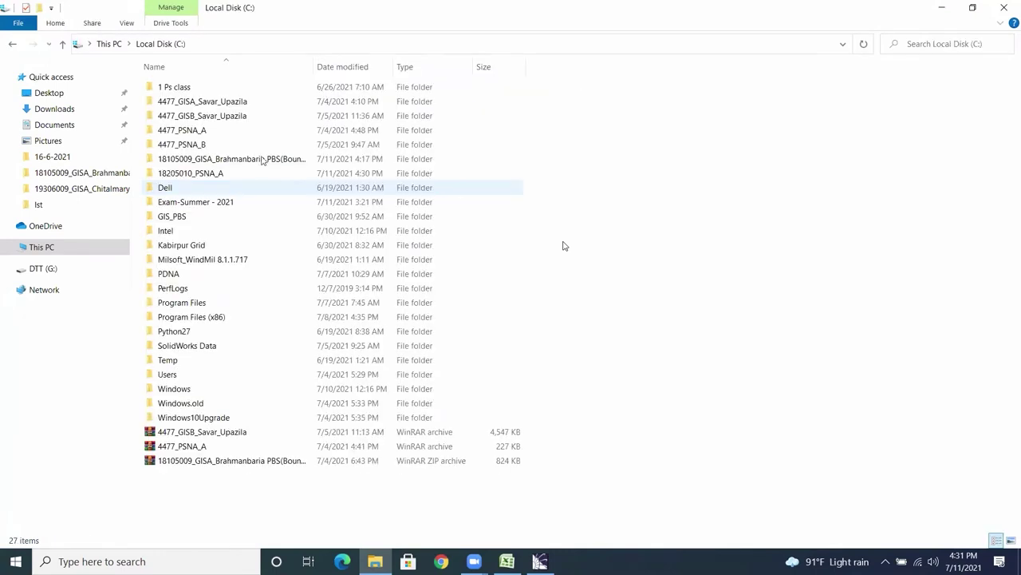
pyautogui.doubleClick(200, 173)
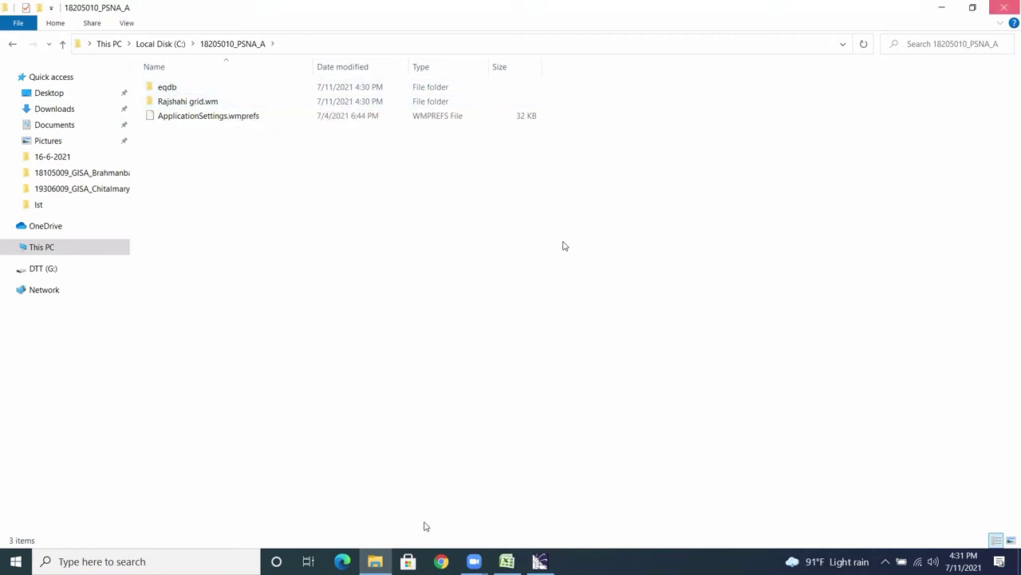
pyautogui.press('super+d')
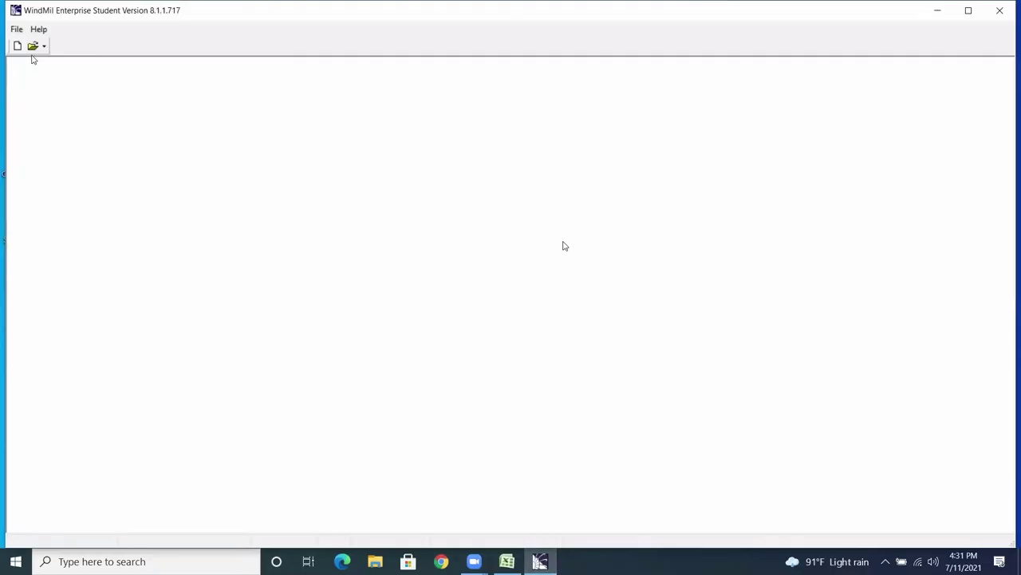
# Bring up WindMil's Open dialog listing Database models such as Kabirpur Grid.wm.
pyautogui.click(15, 30)
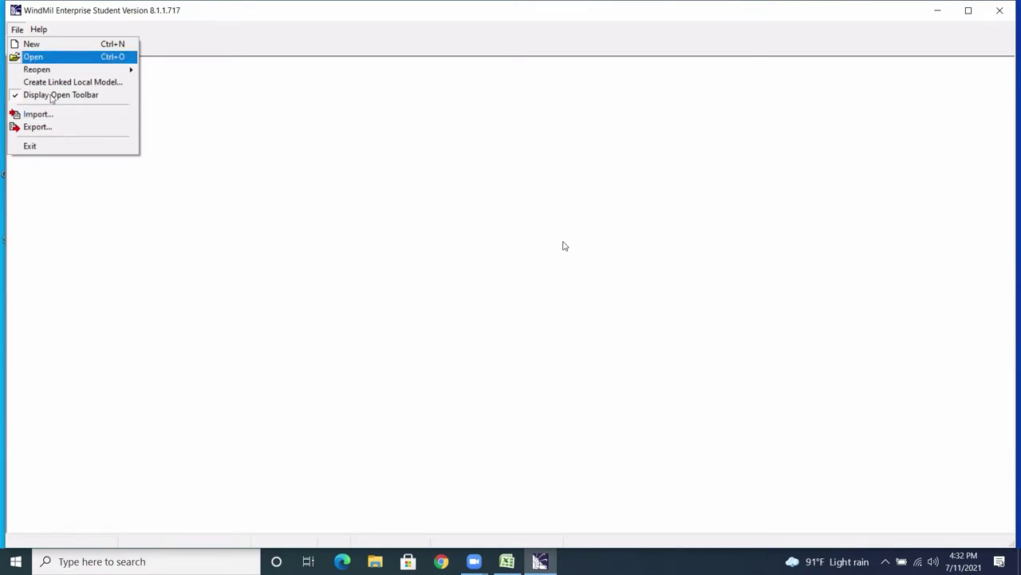
pyautogui.click(38, 114)
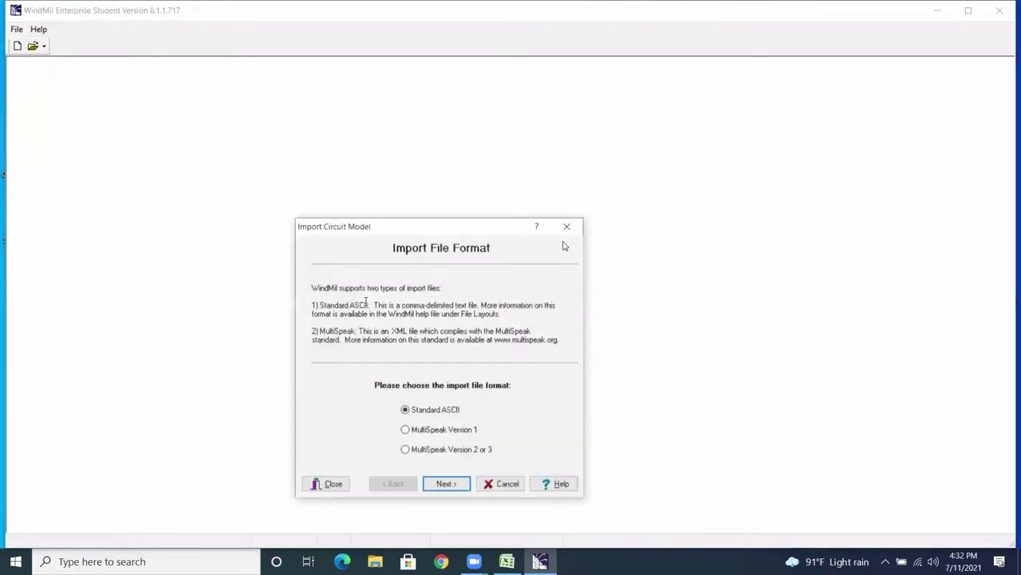
pyautogui.press('Escape')
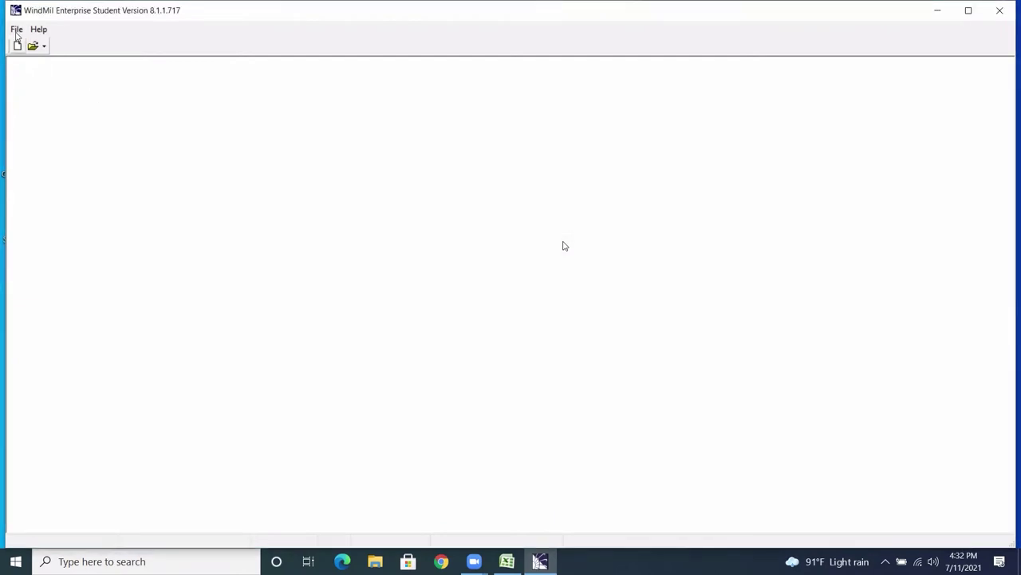
pyautogui.click(17, 29)
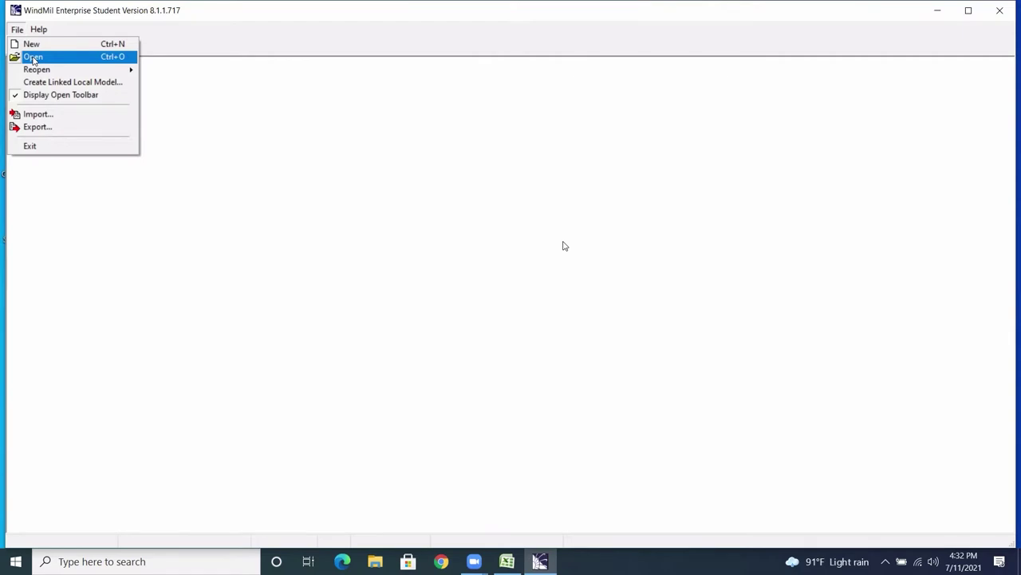
pyautogui.click(33, 58)
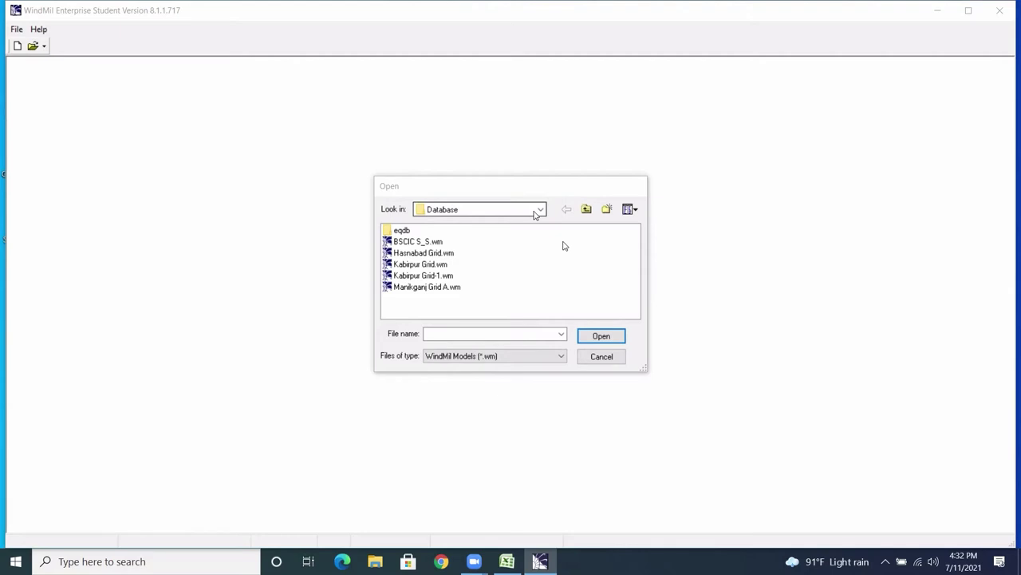
# Open Rajshahi grid.wm from C:\18205010_PSNA_A, keeping the existing equipment database.
pyautogui.click(602, 355)
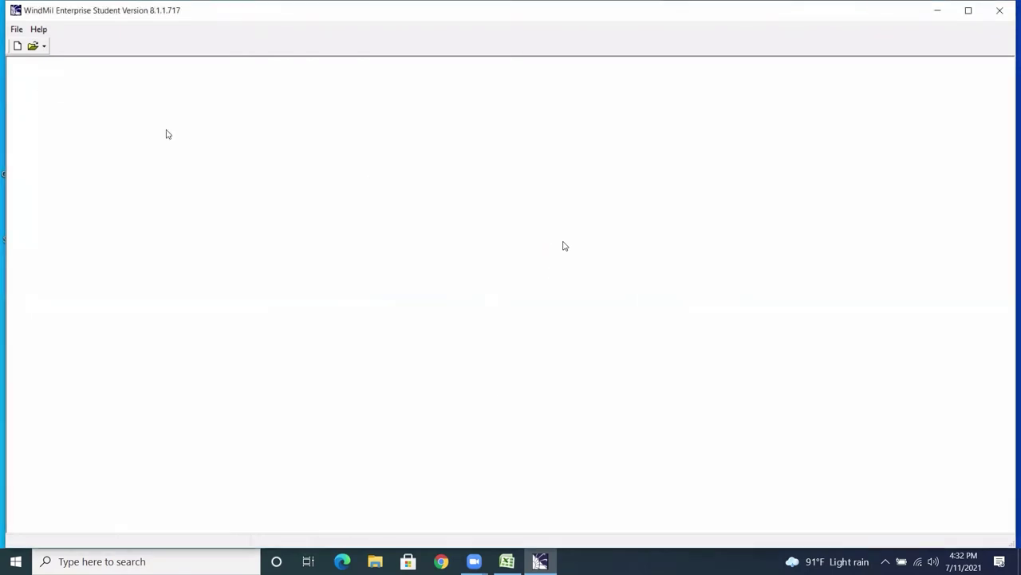
pyautogui.click(14, 31)
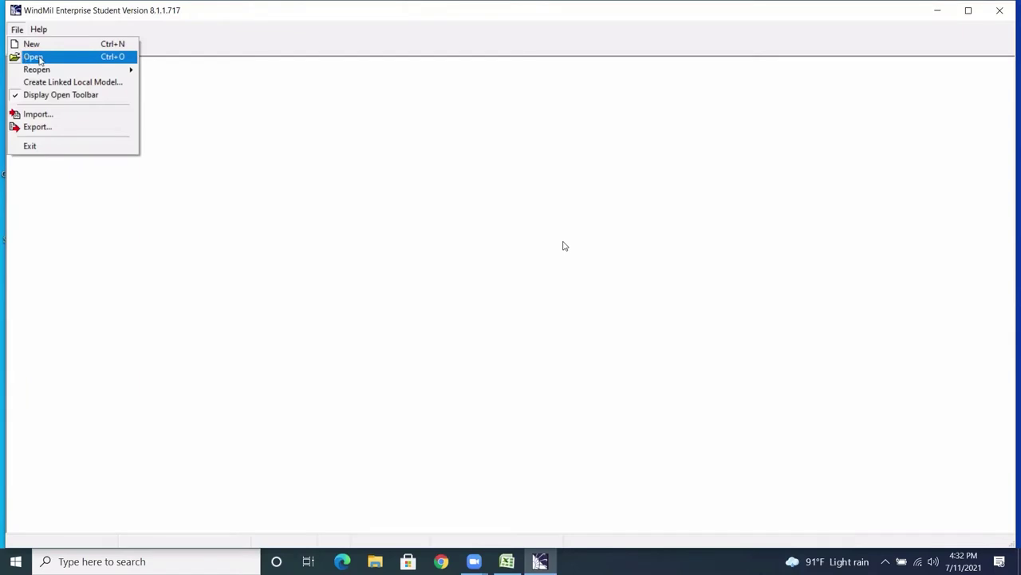
pyautogui.click(33, 57)
pyautogui.click(540, 210)
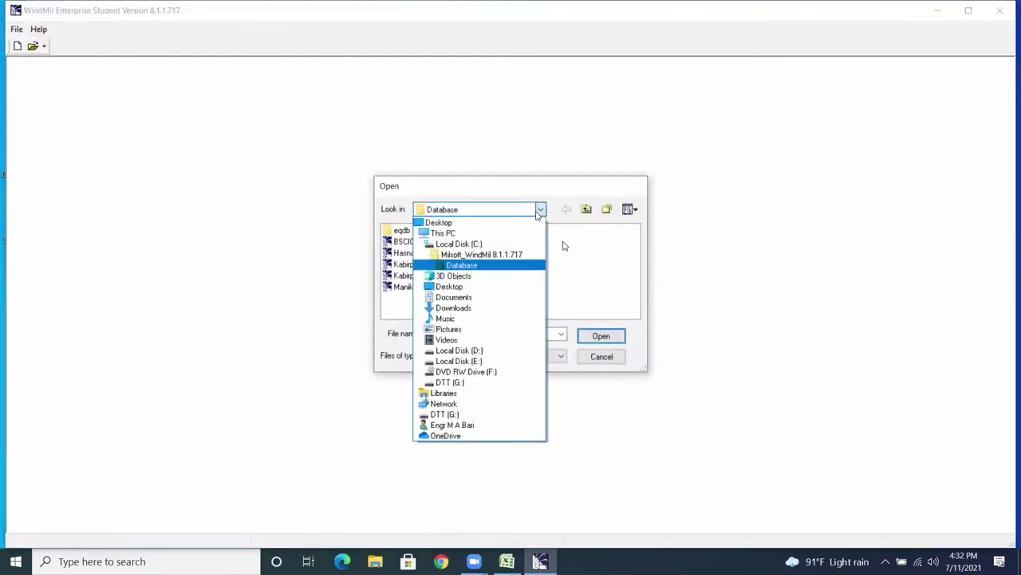
pyautogui.click(443, 233)
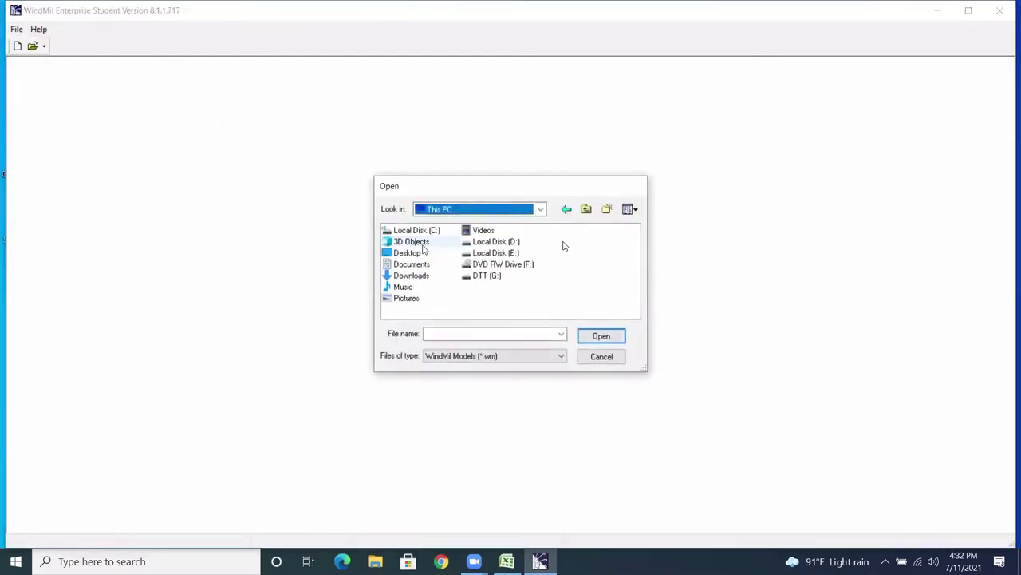
pyautogui.doubleClick(419, 230)
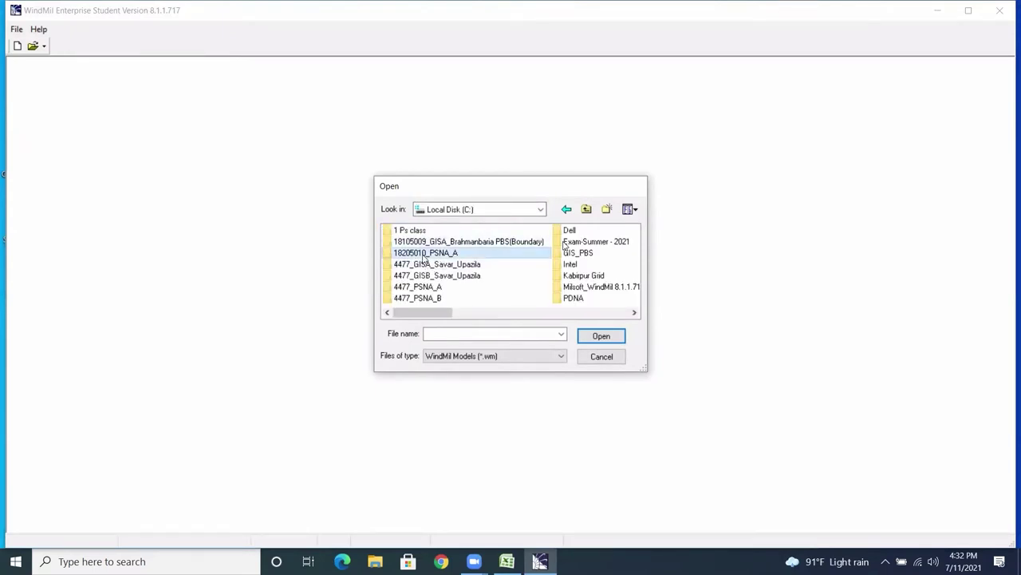
pyautogui.doubleClick(423, 253)
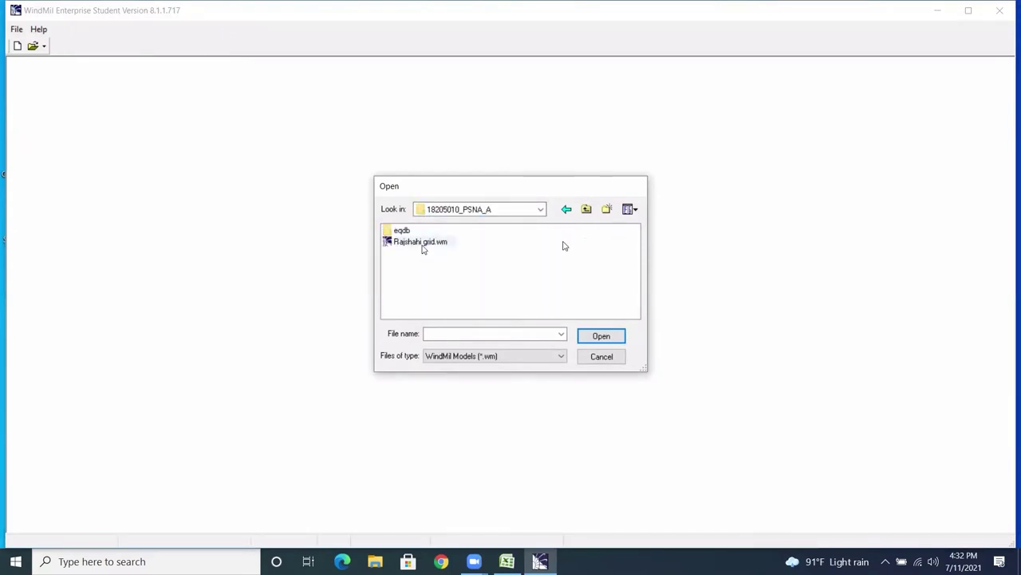
pyautogui.click(422, 242)
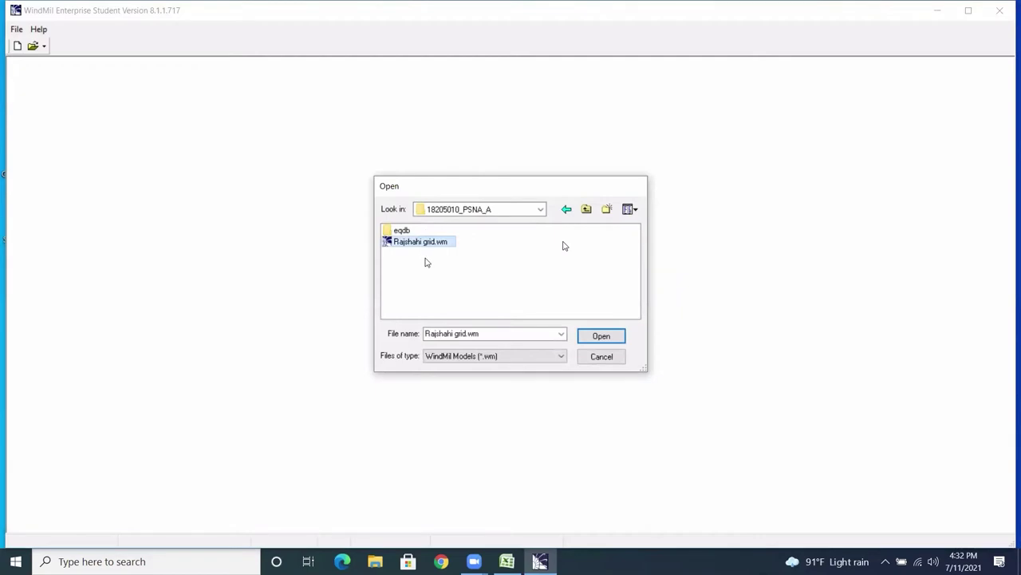
pyautogui.click(617, 338)
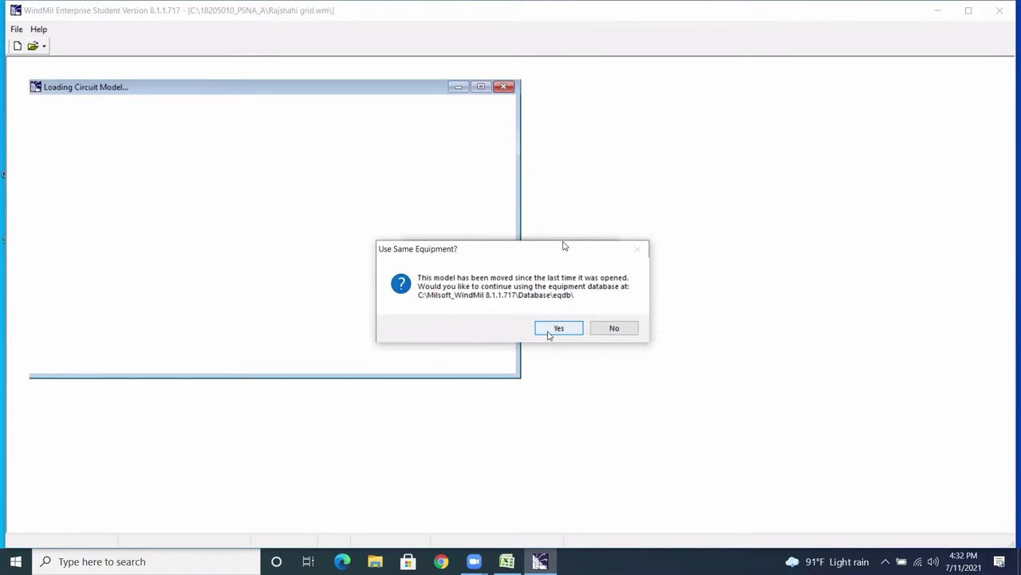
pyautogui.click(549, 332)
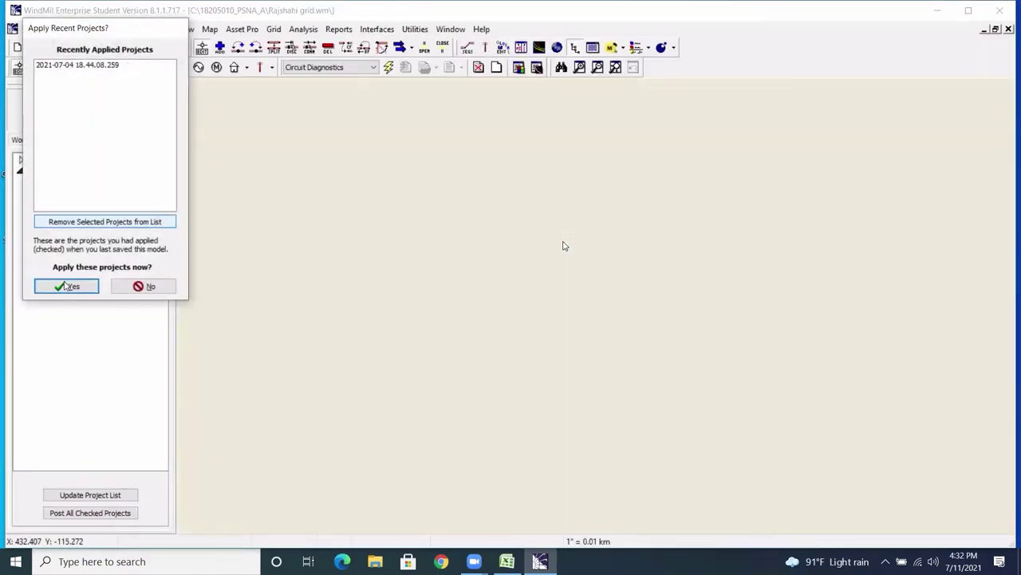
# Reapply the recent project 2021-07-04 18.44.08.259 to the model.
pyautogui.click(65, 285)
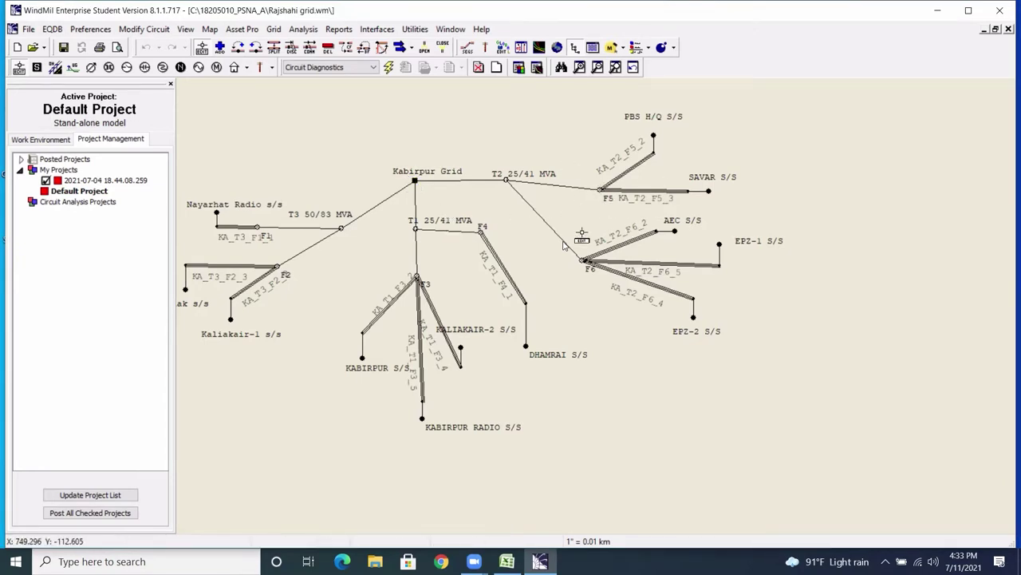
pyautogui.moveTo(487, 310); pyautogui.dragTo(545, 305)
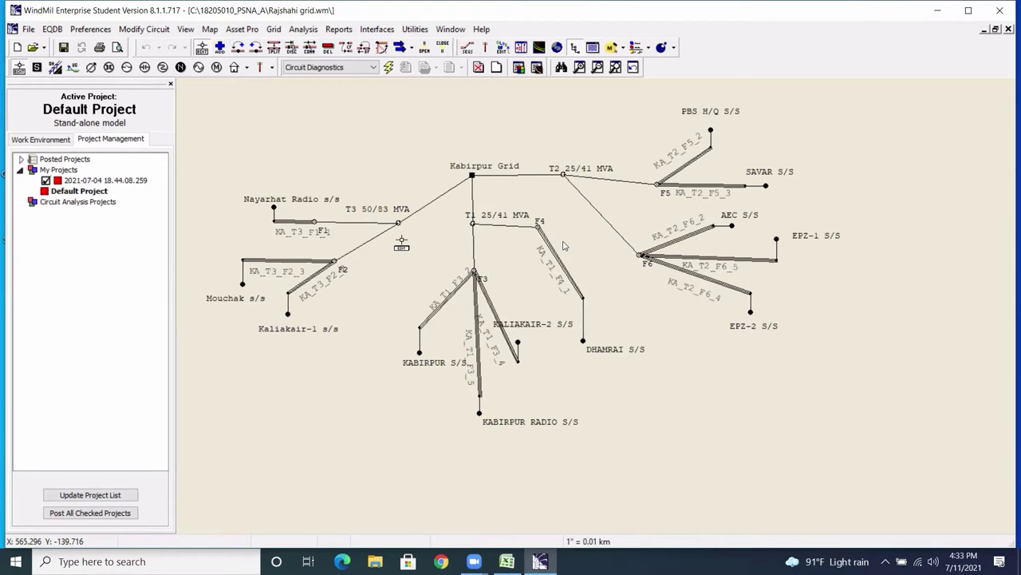
pyautogui.scroll(4, 393, 226)
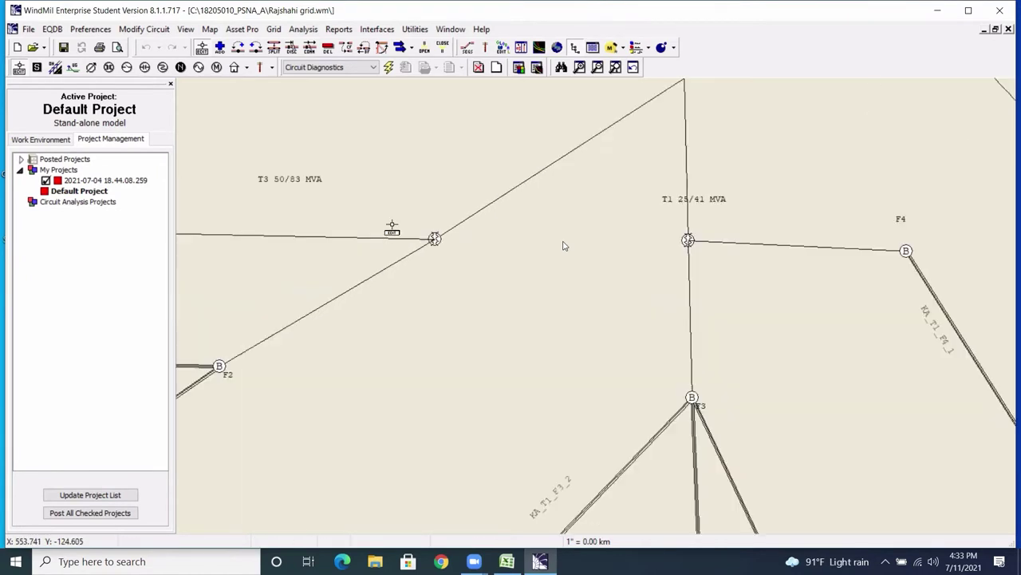
pyautogui.scroll(-2, 393, 226)
pyautogui.scroll(-2, 393, 227)
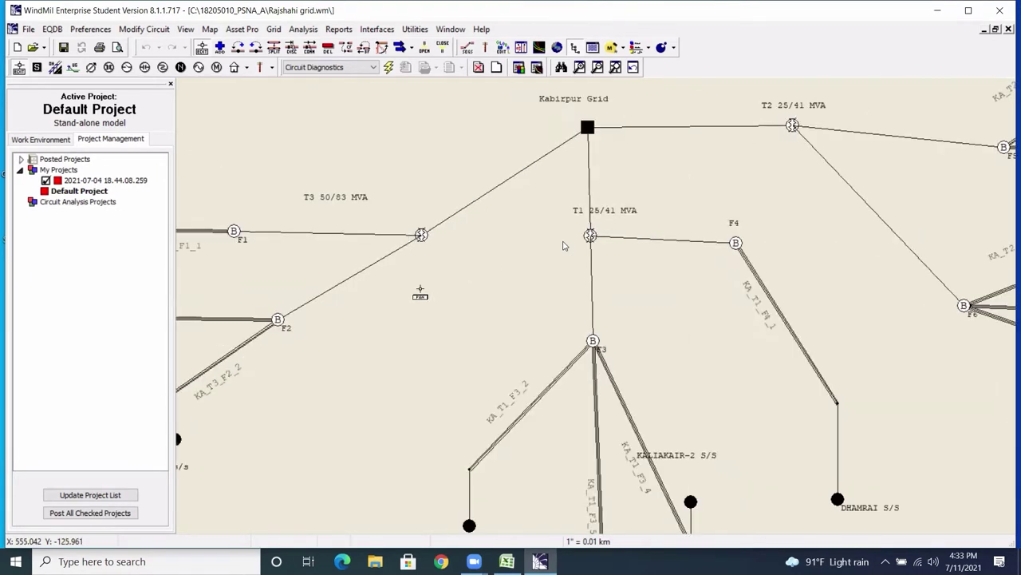
pyautogui.scroll(-1, 579, 249)
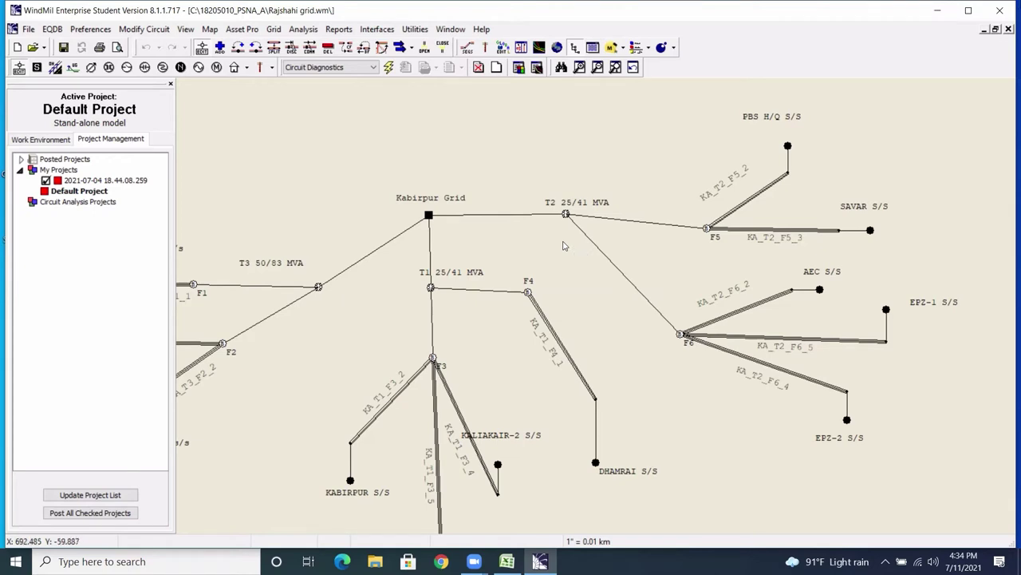
# Open Kabirpur Grid.dwg from C:\Kabirpur Grid in AutoCAD using Open with.
pyautogui.hotkey('alt', 'z')
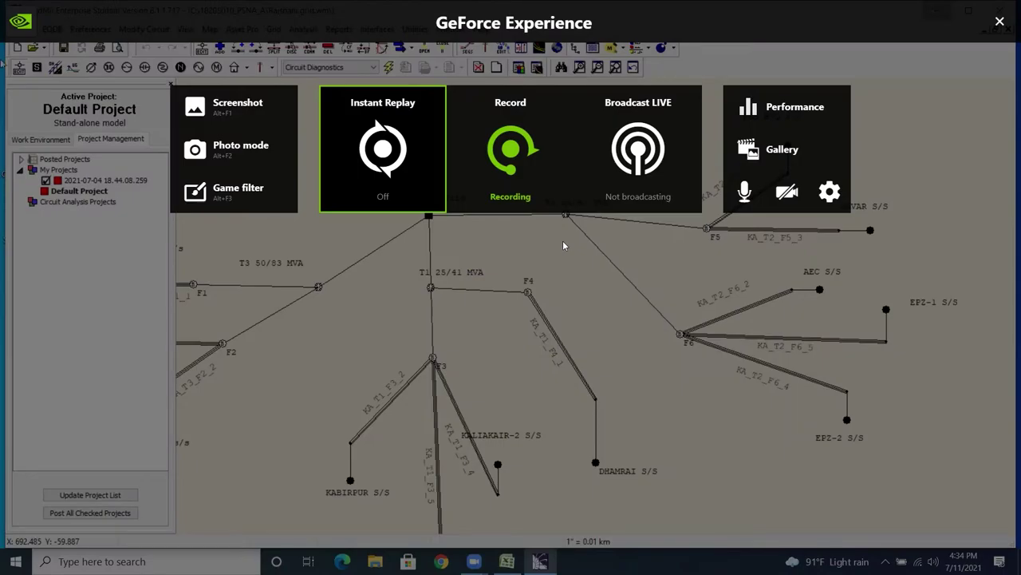
pyautogui.hotkey('alt', 'z')
pyautogui.doubleClick(44, 28)
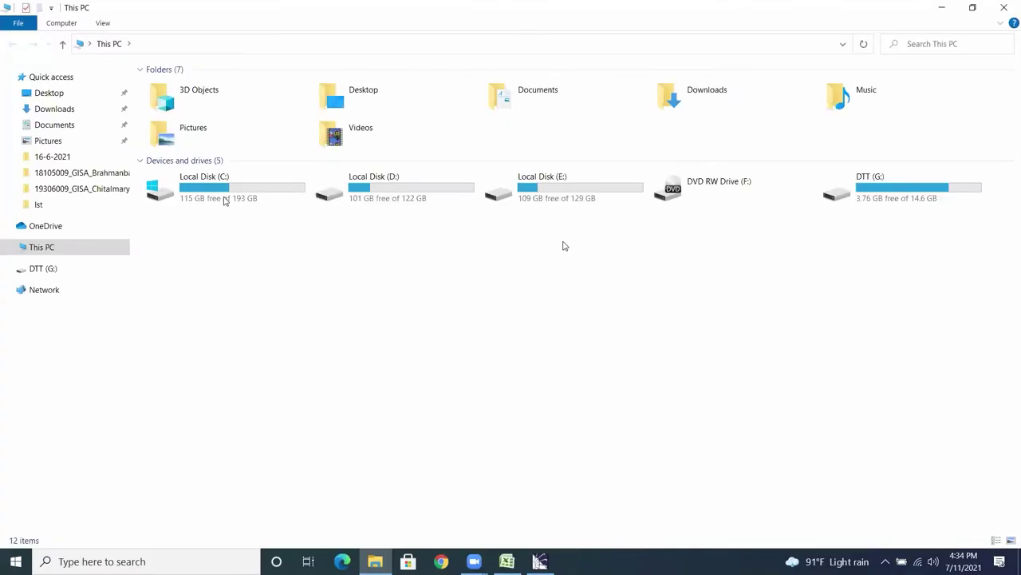
pyautogui.doubleClick(223, 200)
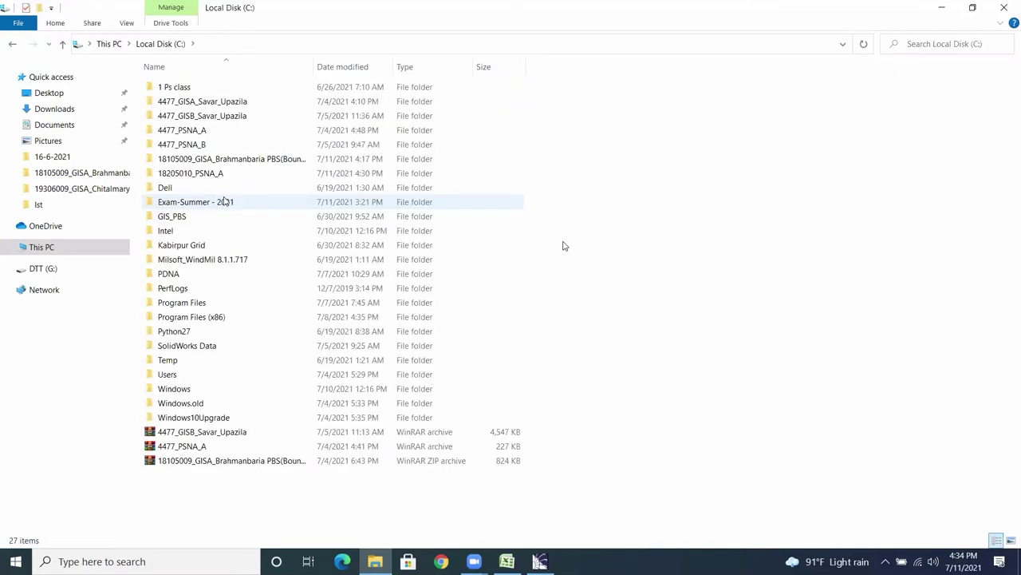
pyautogui.click(185, 221)
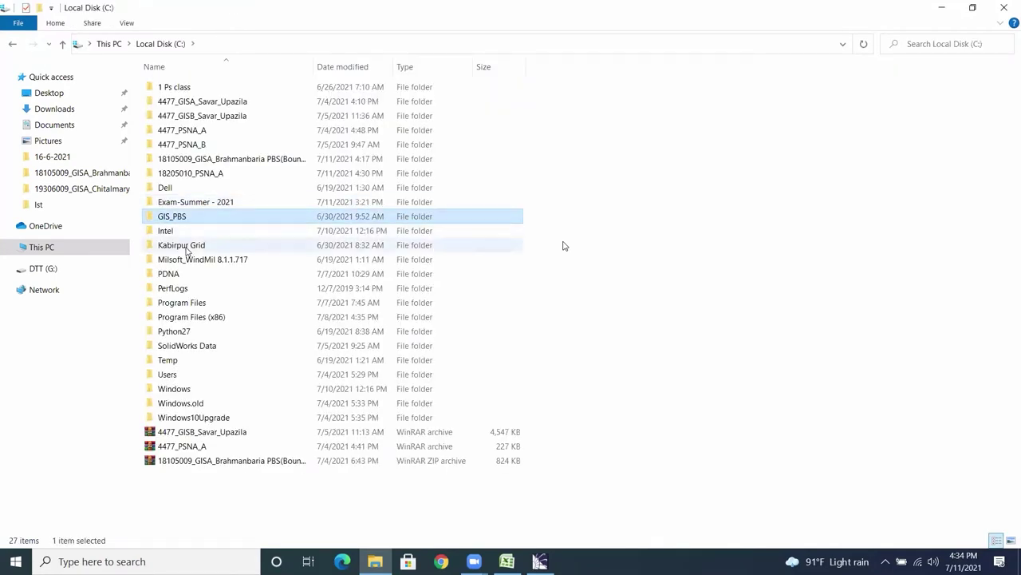
pyautogui.doubleClick(185, 246)
pyautogui.doubleClick(182, 115)
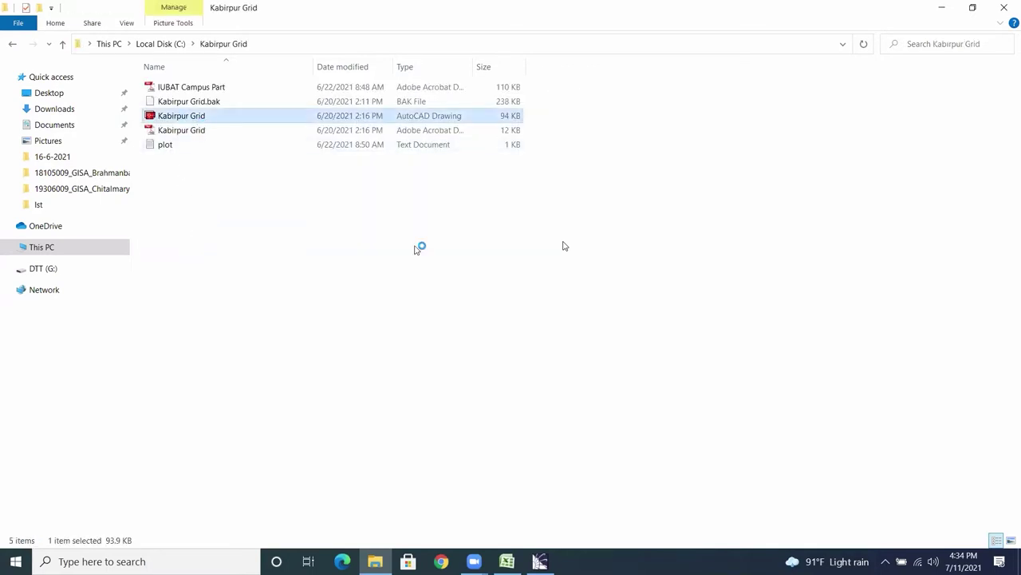
pyautogui.rightClick(184, 119)
pyautogui.moveTo(299, 242)
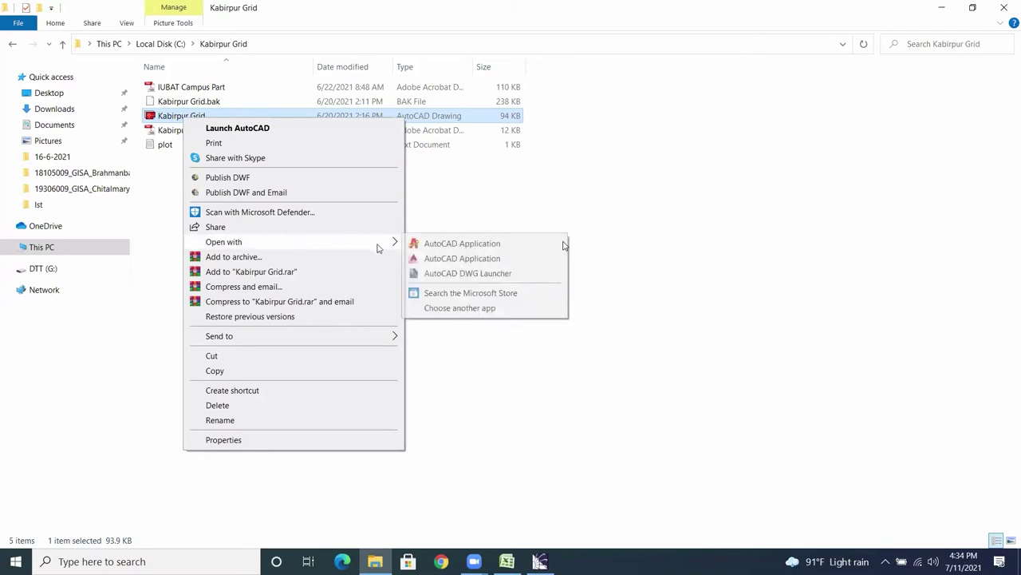
pyautogui.click(471, 258)
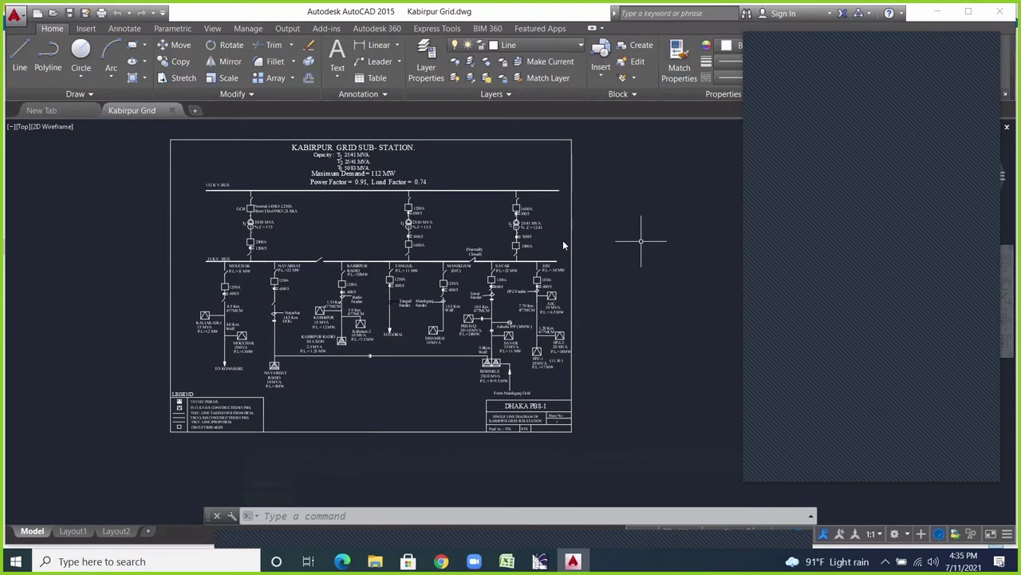
# Zoom around the Kabirpur Grid single-line diagram, then switch back to WindMil.
pyautogui.scroll(4, 299, 137)
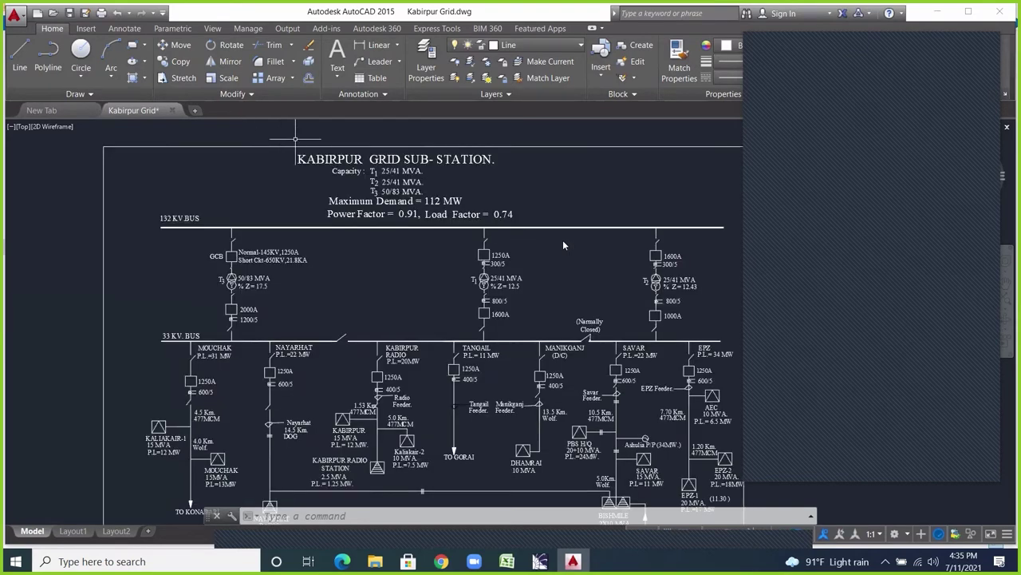
pyautogui.scroll(-5, 563, 247)
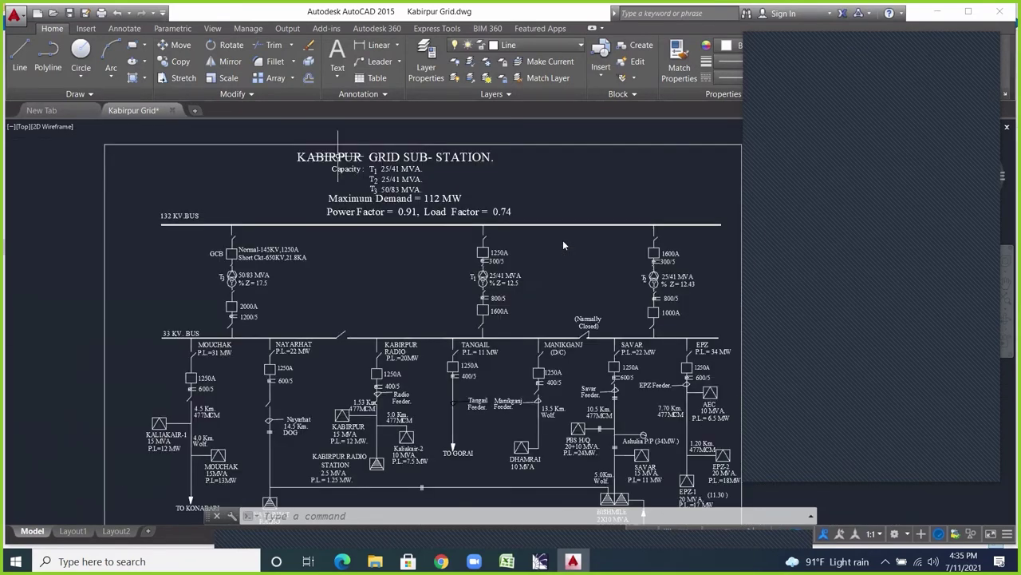
pyautogui.scroll(2, 563, 247)
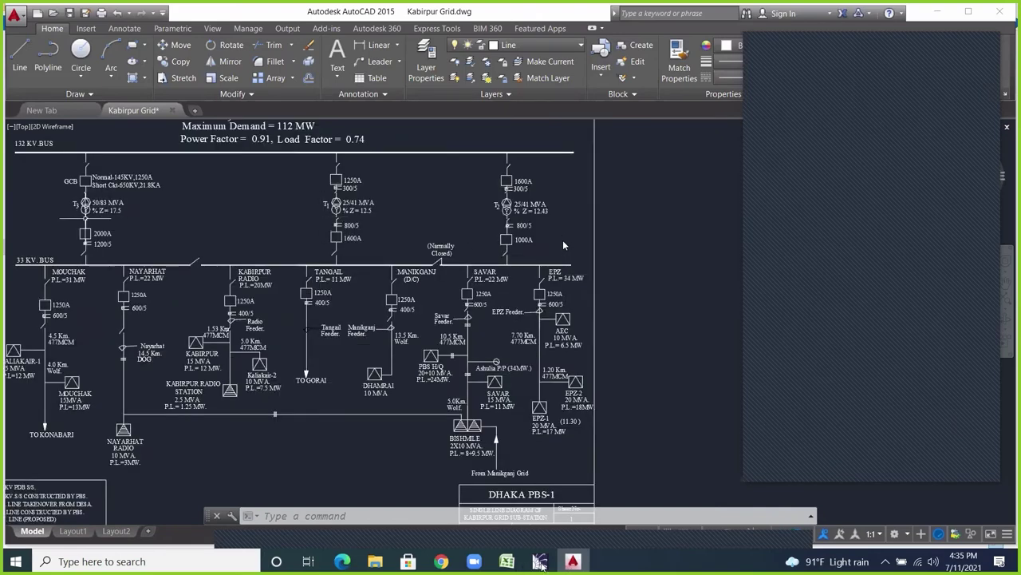
pyautogui.scroll(-2, 563, 246)
pyautogui.scroll(2, 563, 247)
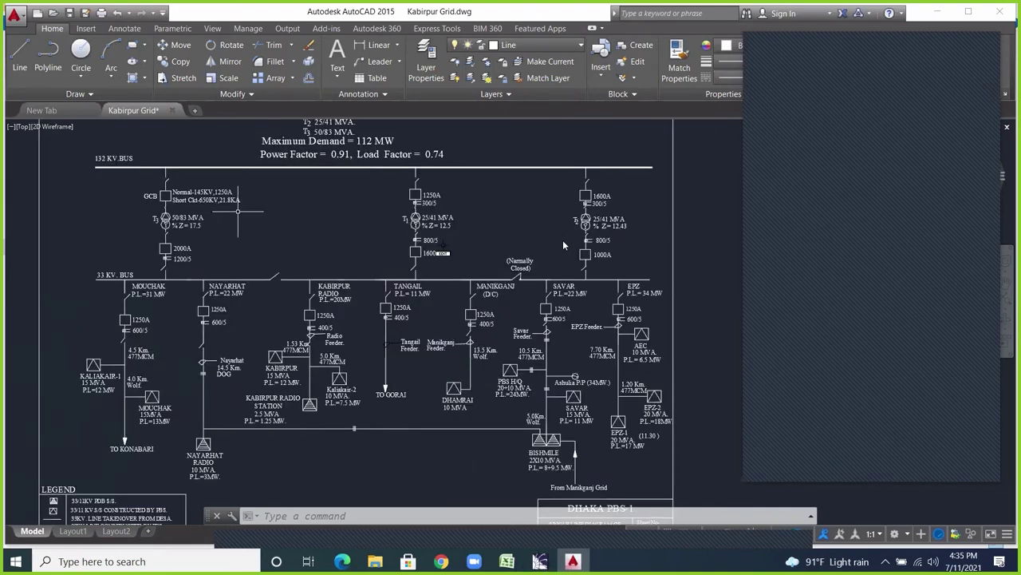
pyautogui.scroll(2, 564, 247)
pyautogui.hotkey('alt', 'Tab')
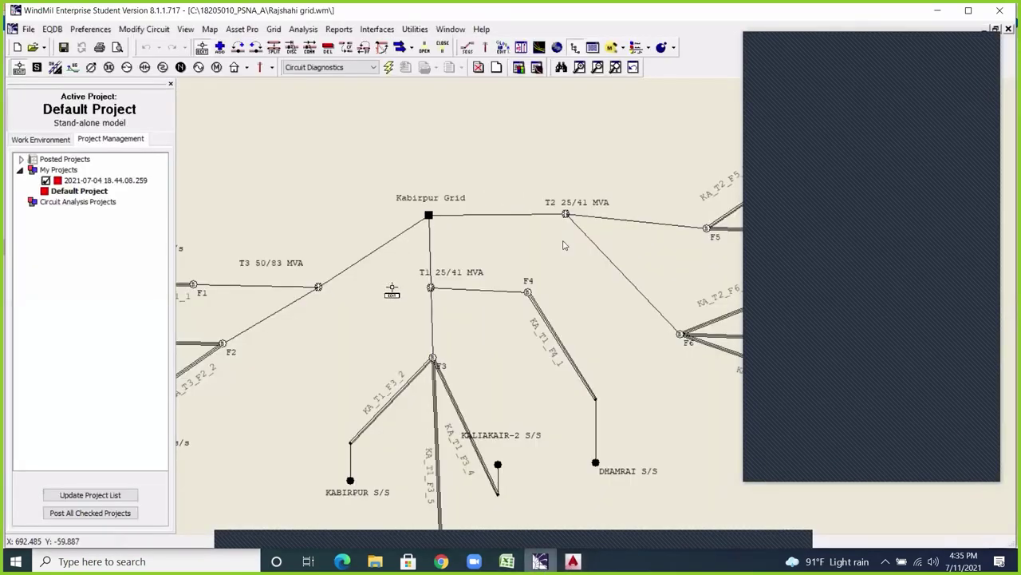
# Shift the T1 25/41 MVA label slightly right, then return to the AutoCAD drawing.
pyautogui.scroll(-2, 409, 264)
pyautogui.scroll(2, 447, 252)
pyautogui.moveTo(407, 261); pyautogui.dragTo(434, 256)
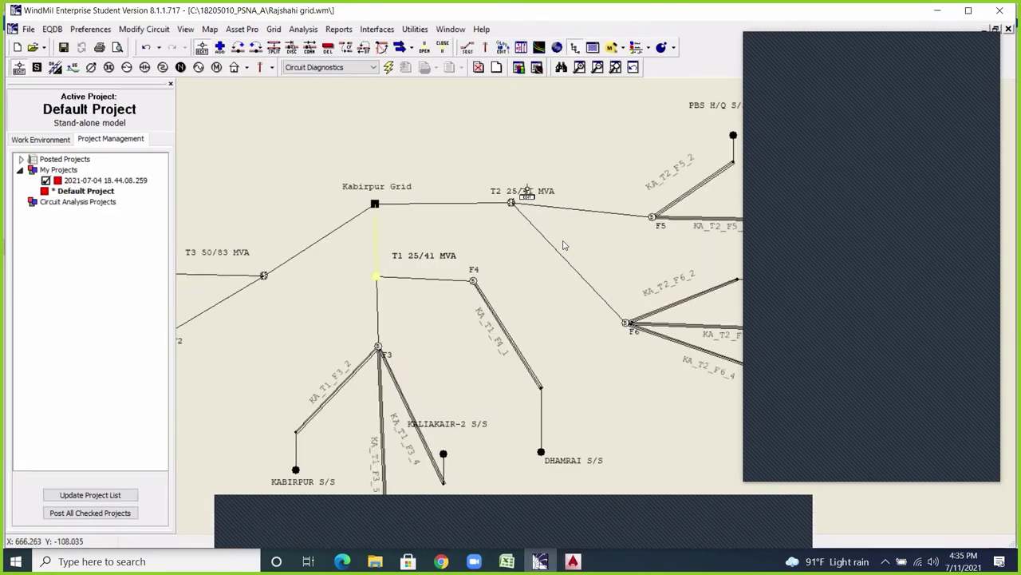
pyautogui.moveTo(559, 535)
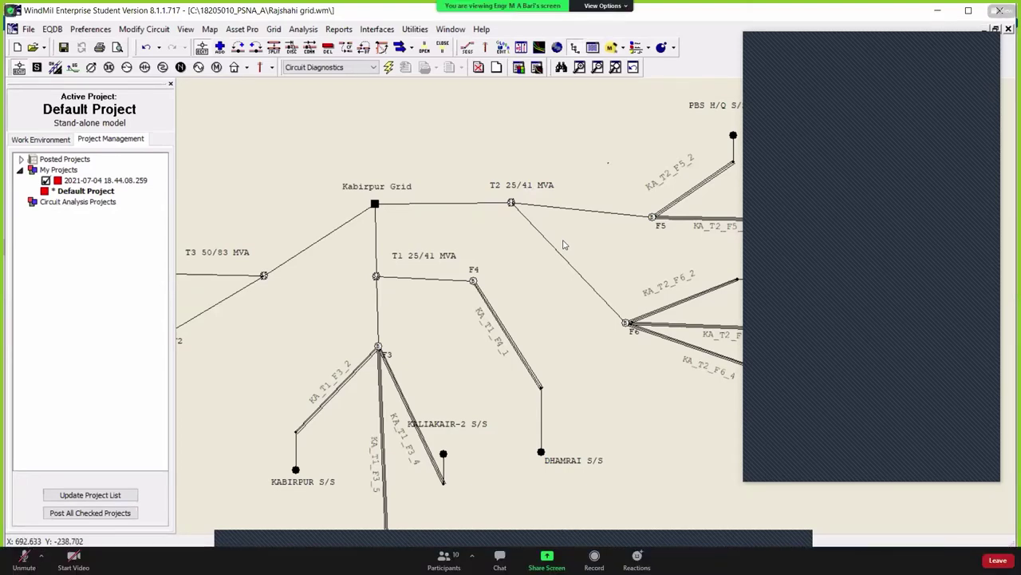
pyautogui.hotkey('alt', 'Tab')
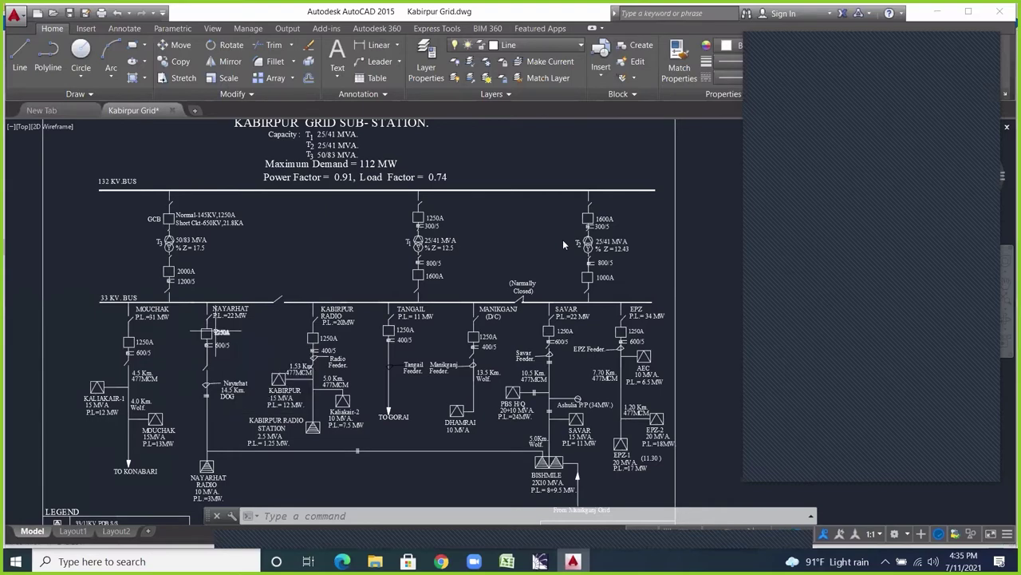
# Zoom into the AutoCAD drawing, then bring WindMil's Kabirpur Grid map to the front.
pyautogui.scroll(2, 200, 323)
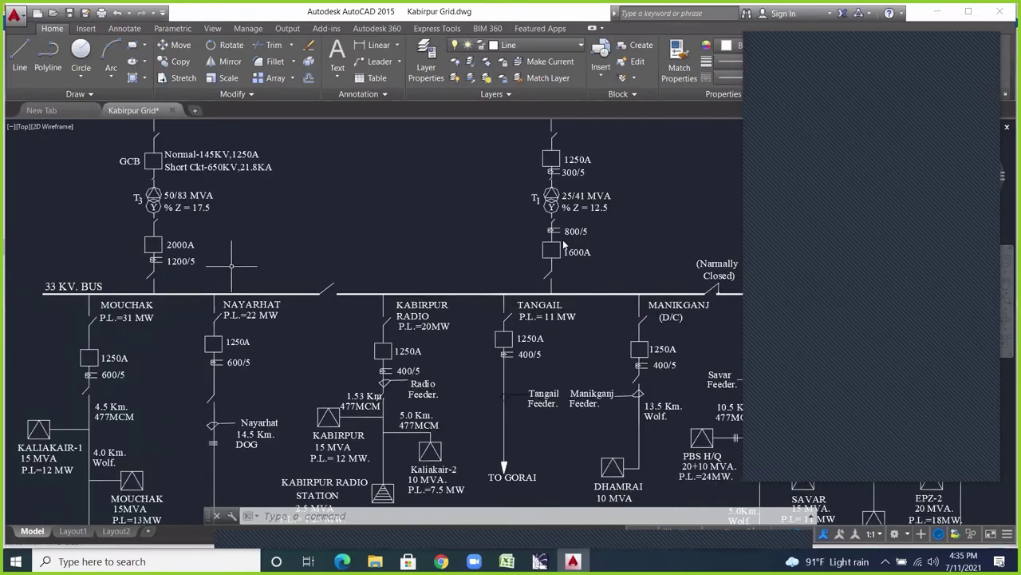
pyautogui.scroll(-2, 564, 245)
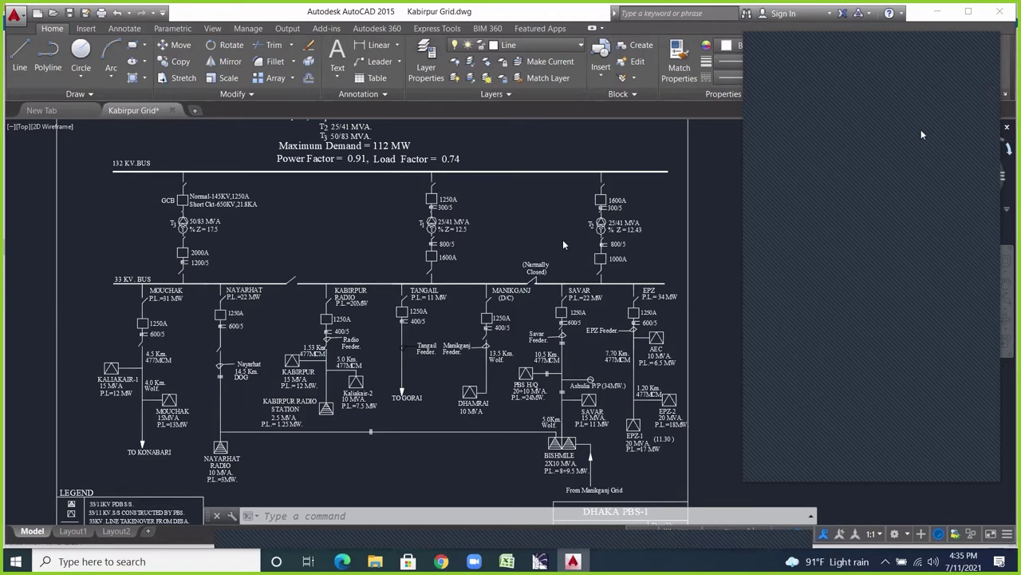
pyautogui.scroll(2, 550, 233)
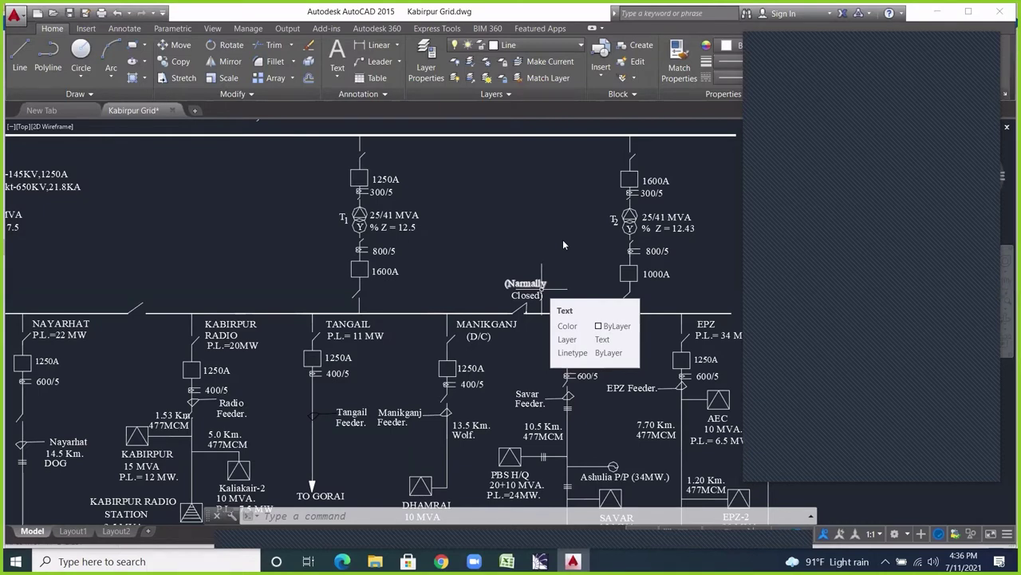
pyautogui.click(540, 562)
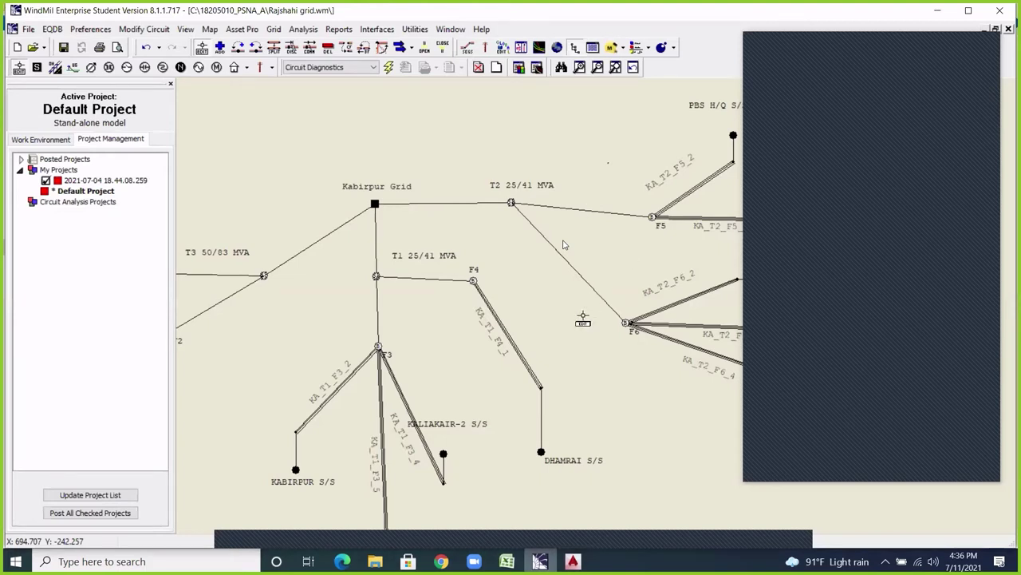
# Pan and zoom around the Kabirpur circuit map, then bring up the Work Environment model tree.
pyautogui.press('Left')
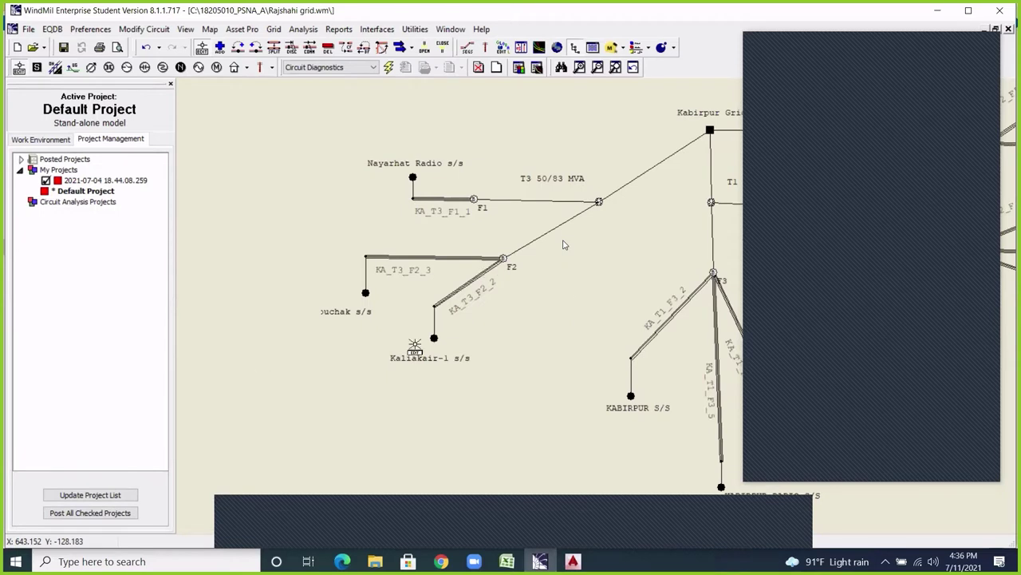
pyautogui.scroll(1, 627, 197)
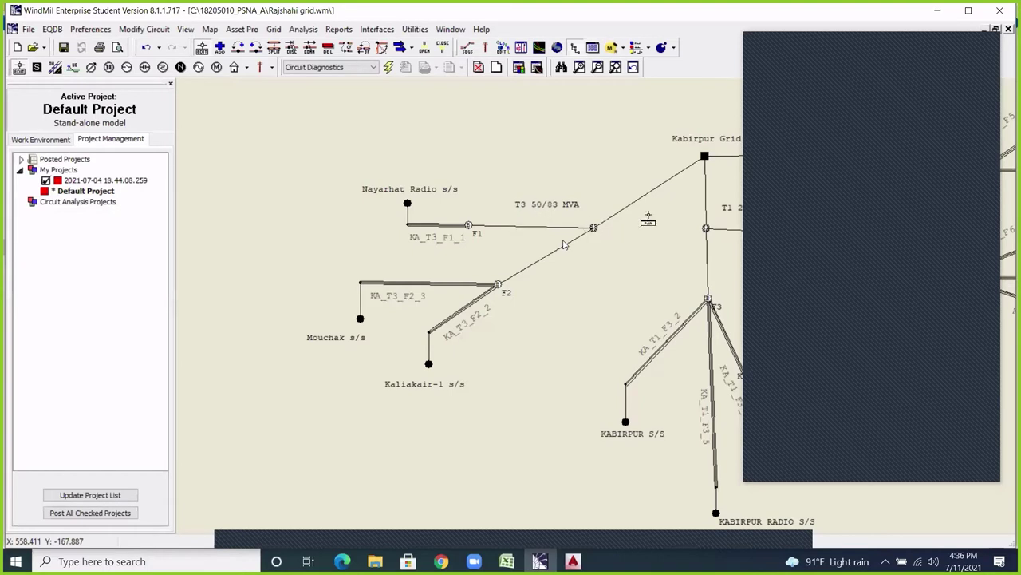
pyautogui.scroll(-1, 472, 235)
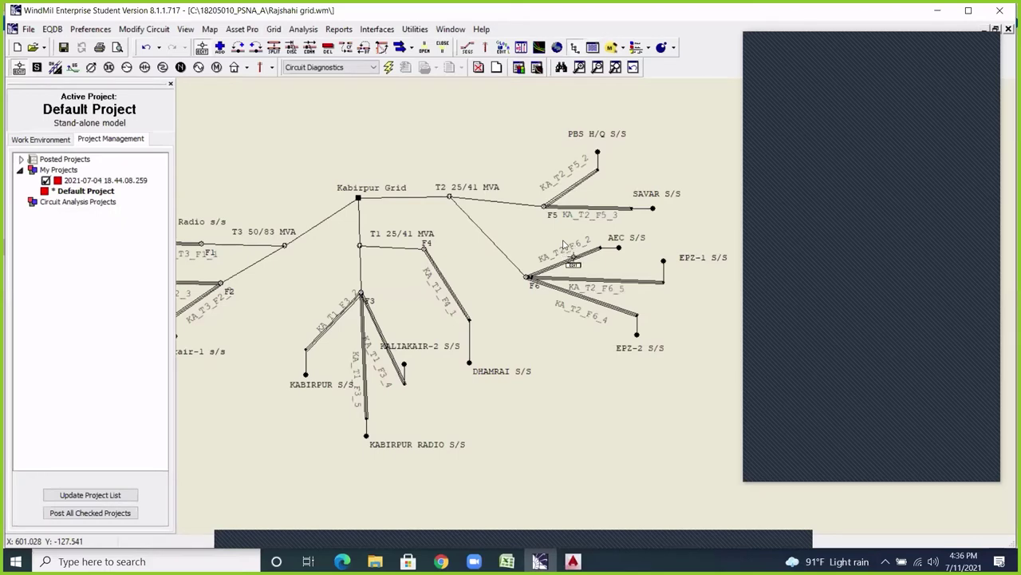
pyautogui.scroll(2, 565, 245)
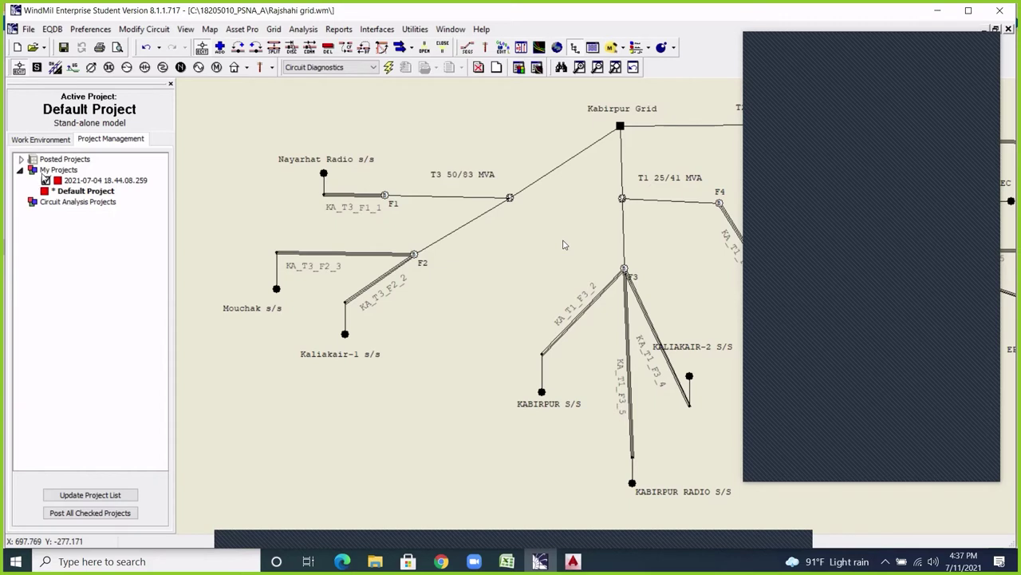
pyautogui.click(42, 177)
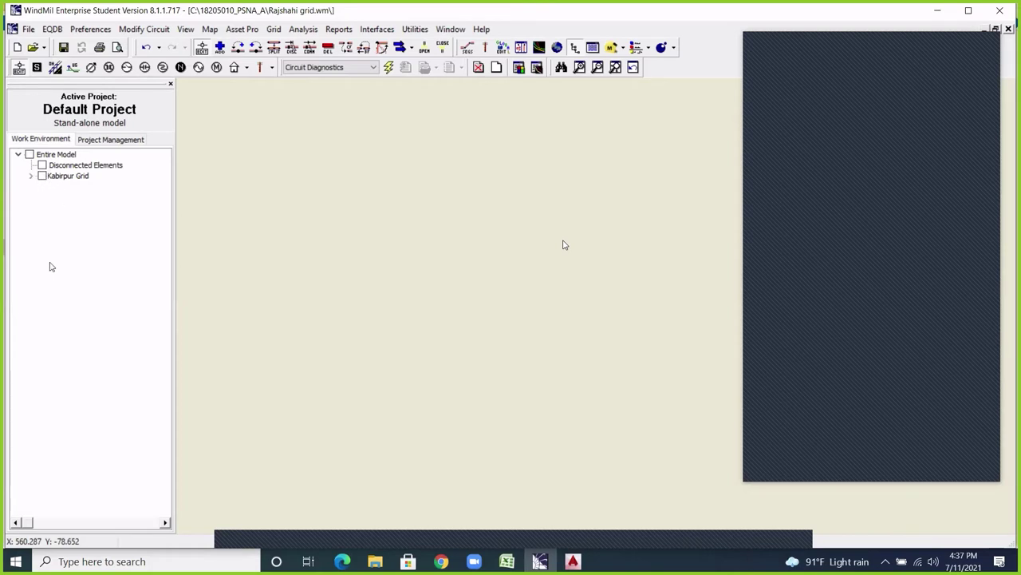
# Expand Kabirpur Grid, display the whole grid, then toggle feeders F1 through F6 one by one.
pyautogui.doubleClick(44, 177)
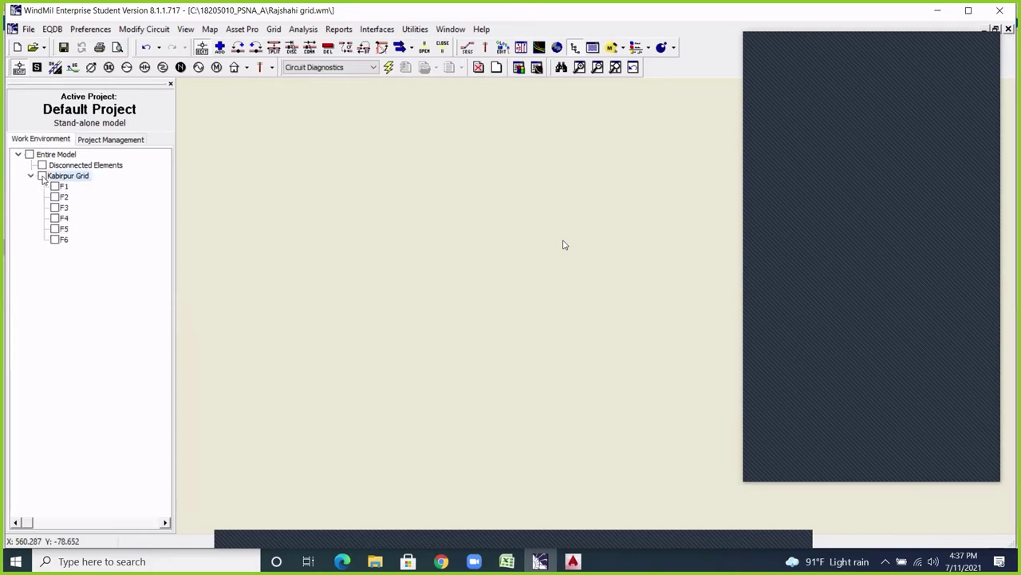
pyautogui.click(41, 176)
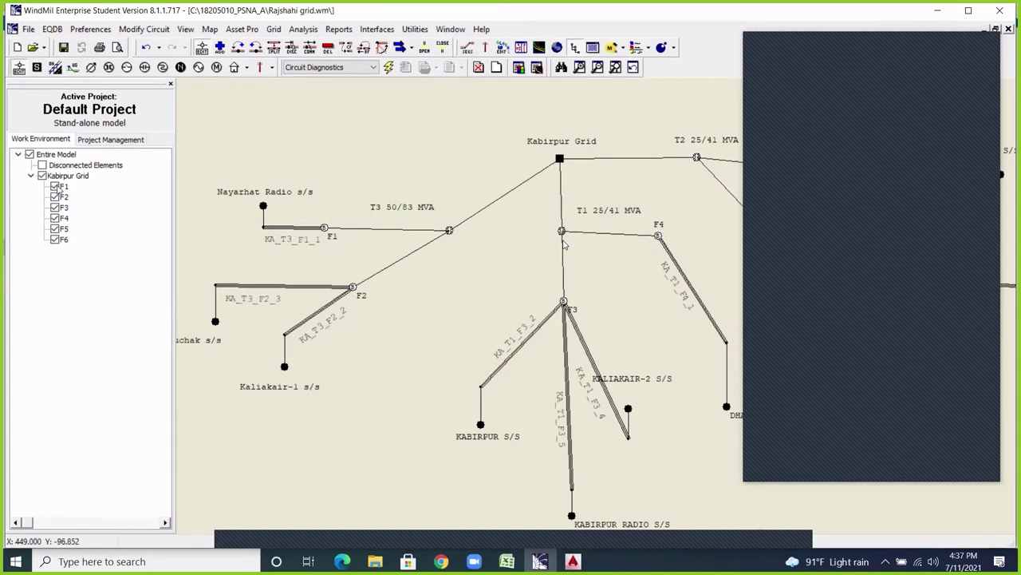
pyautogui.click(54, 187)
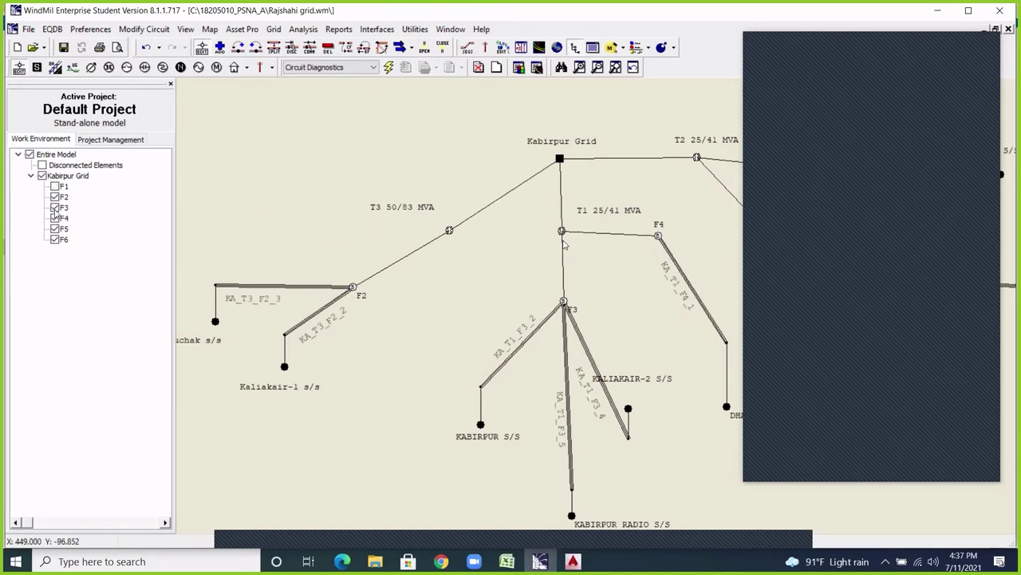
pyautogui.click(54, 197)
pyautogui.click(55, 207)
pyautogui.click(54, 218)
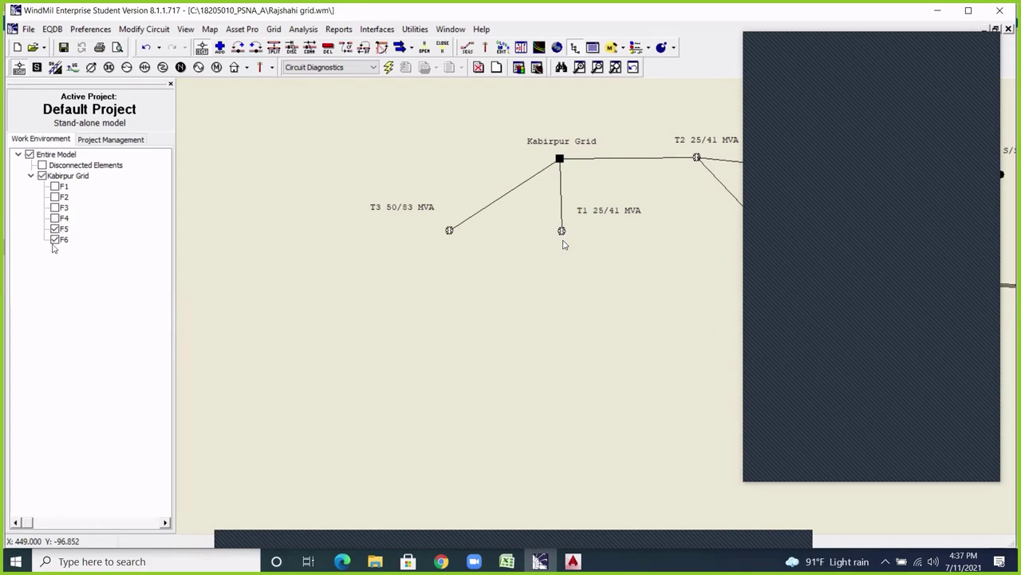
pyautogui.click(53, 242)
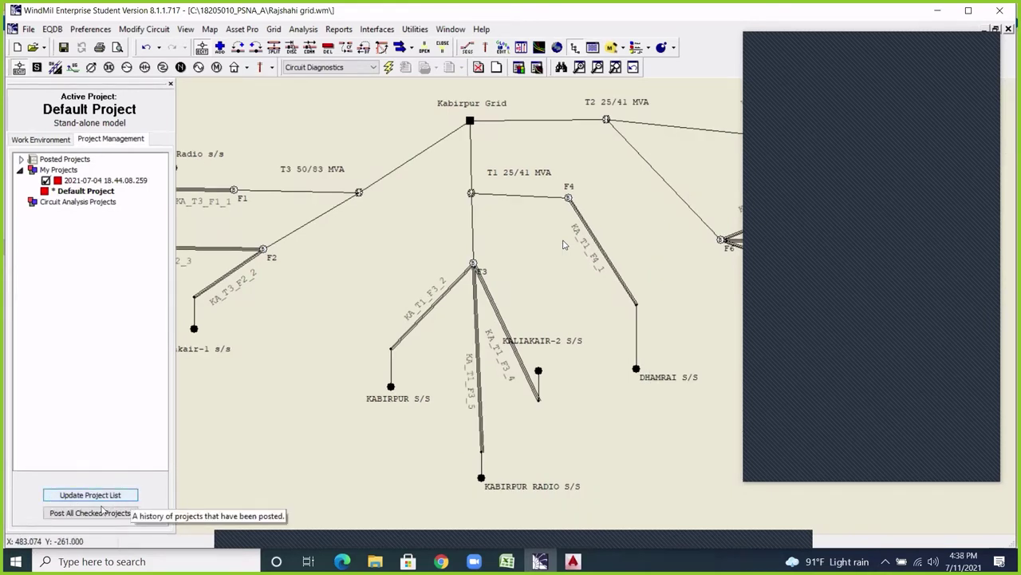
# Refresh the project list, post all checked projects to the base model, and return to the feeder tree.
pyautogui.click(81, 497)
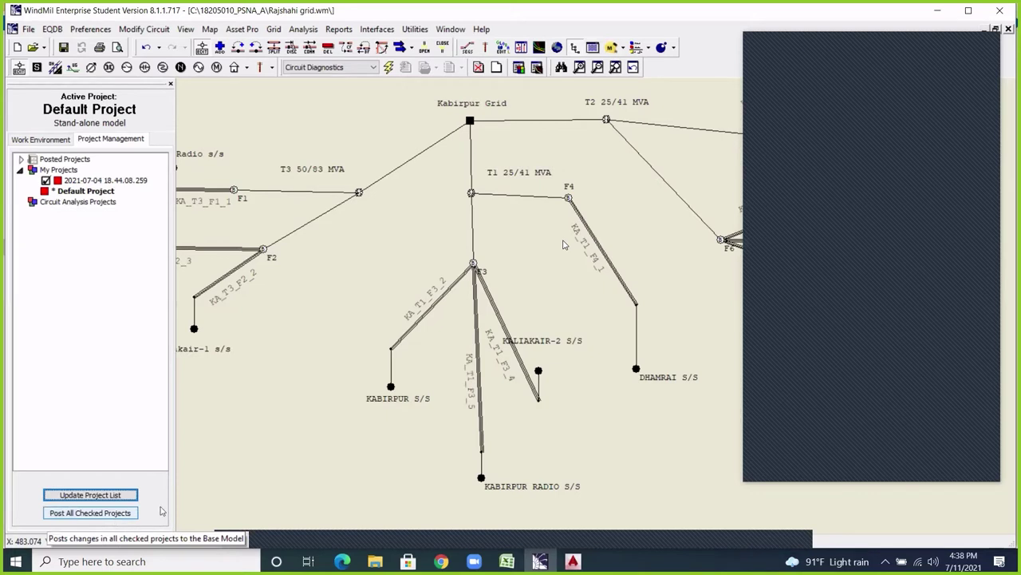
pyautogui.click(132, 511)
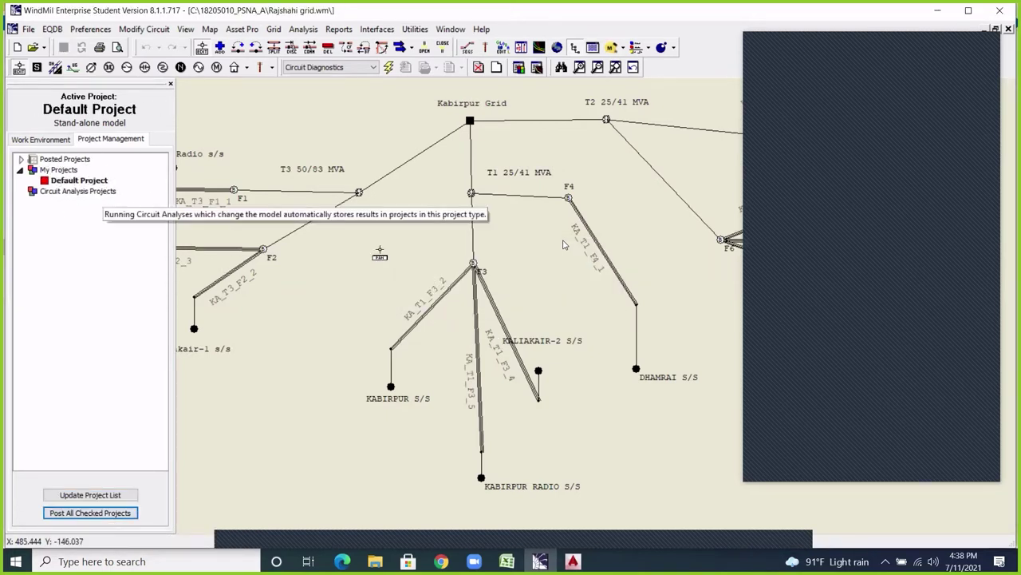
pyautogui.moveTo(380, 253); pyautogui.dragTo(415, 262)
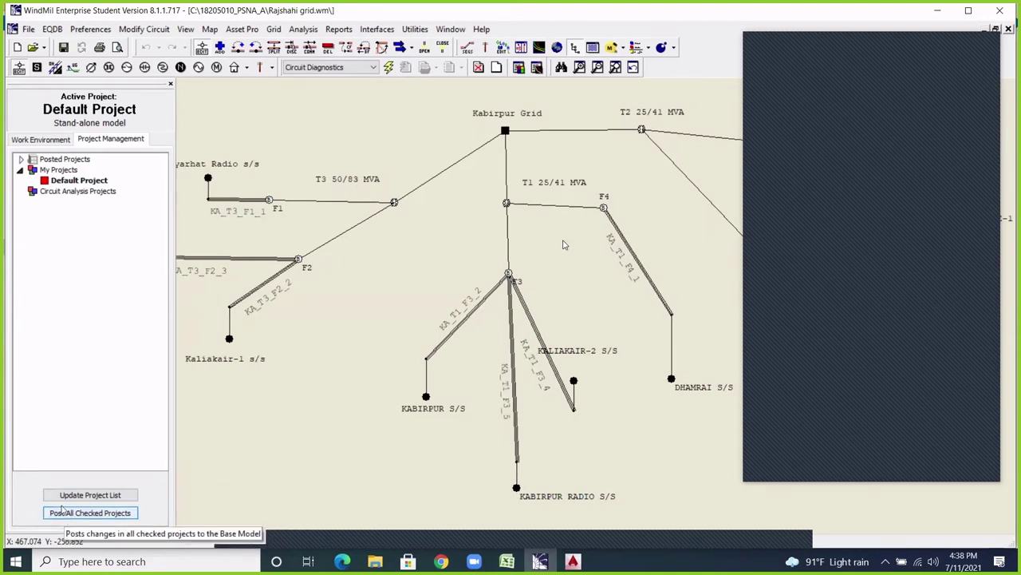
pyautogui.doubleClick(57, 184)
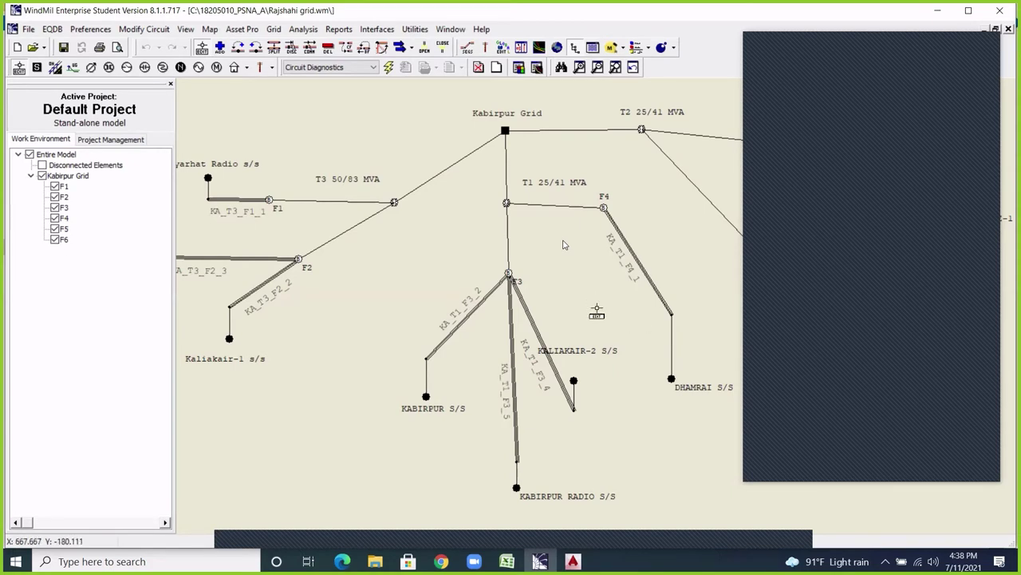
# Pan the WindMil map over the F6 lines and grid source, then bring the AutoCAD Kabirpur Grid drawing forward.
pyautogui.moveTo(597, 311); pyautogui.dragTo(422, 287)
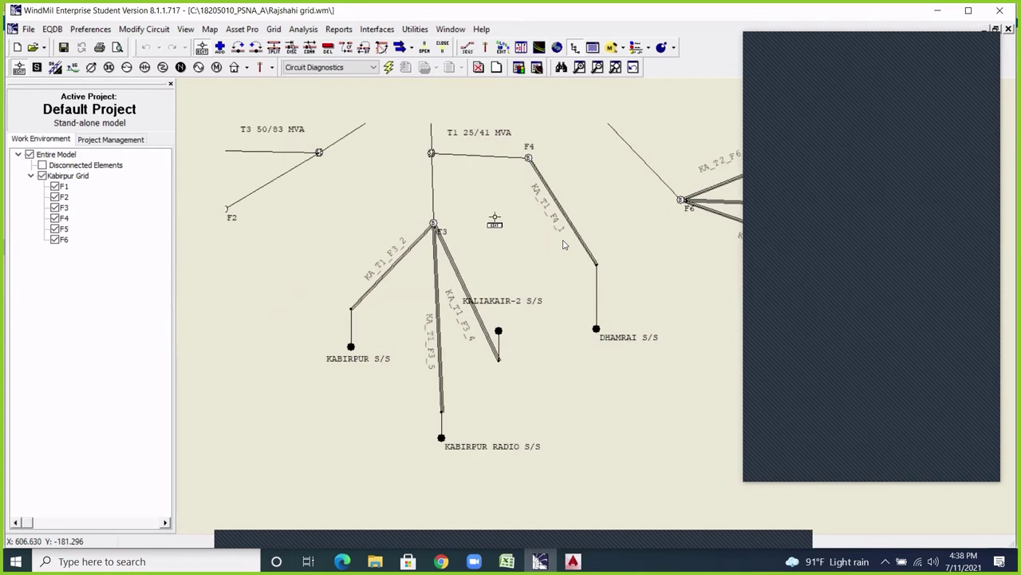
pyautogui.moveTo(399, 229); pyautogui.dragTo(483, 241)
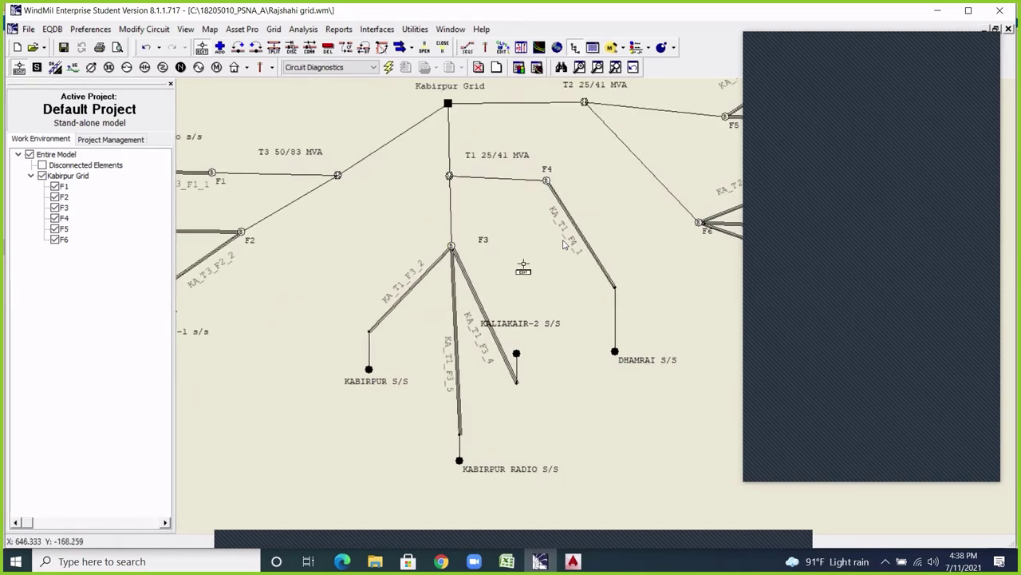
pyautogui.click(573, 561)
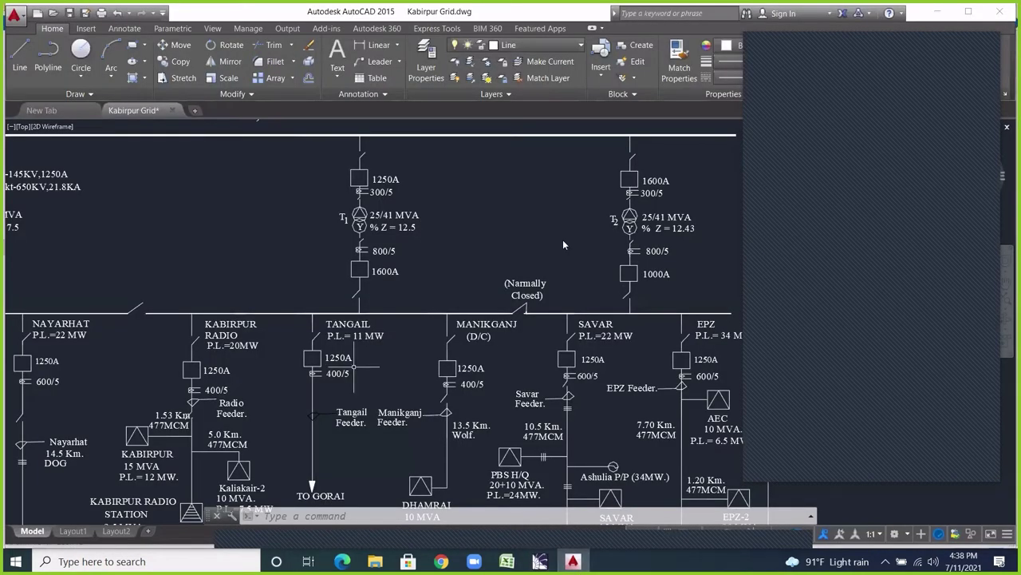
pyautogui.scroll(-3, 564, 245)
pyautogui.scroll(3, 100, 458)
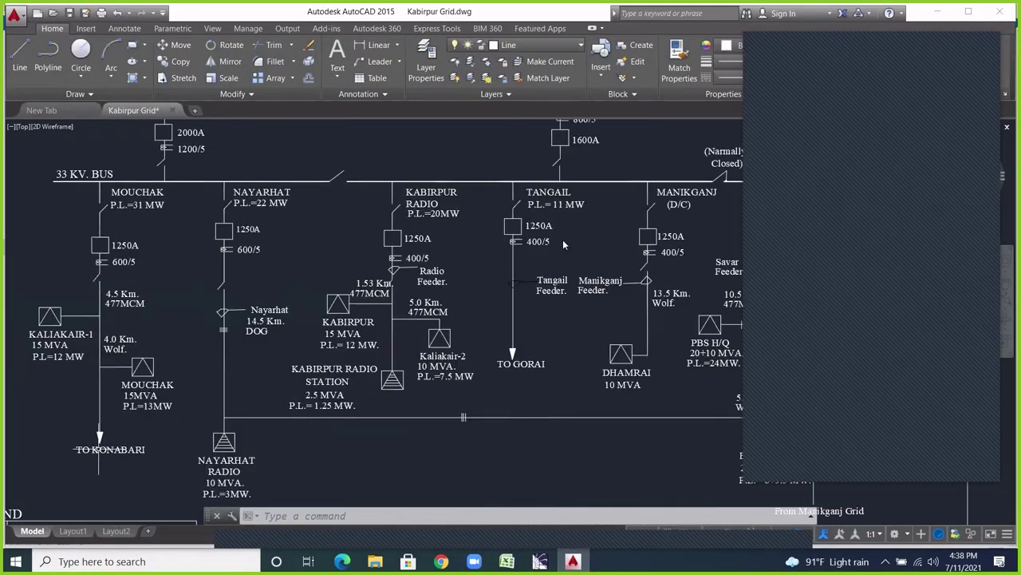
pyautogui.scroll(-2, 370, 374)
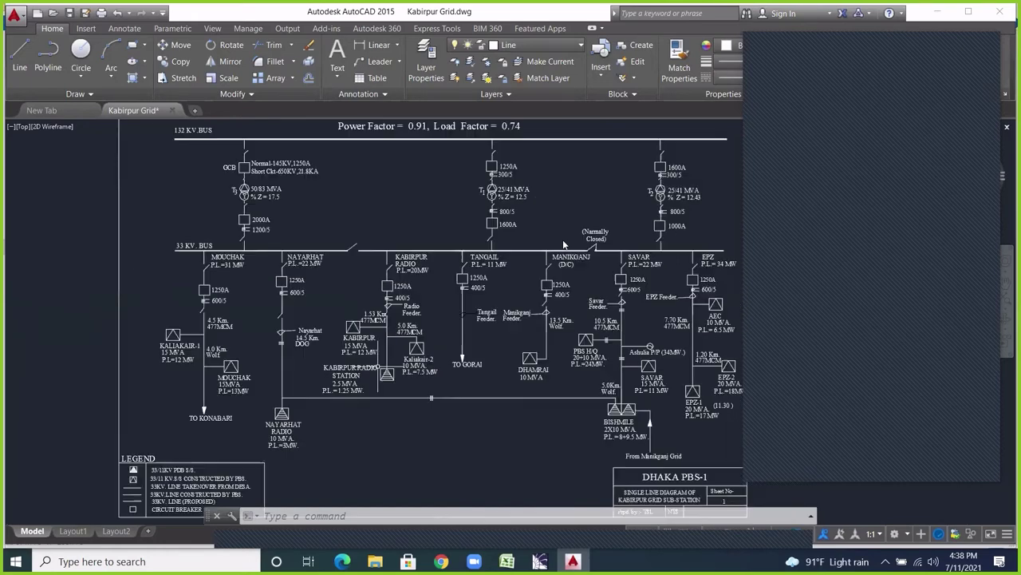
pyautogui.click(540, 561)
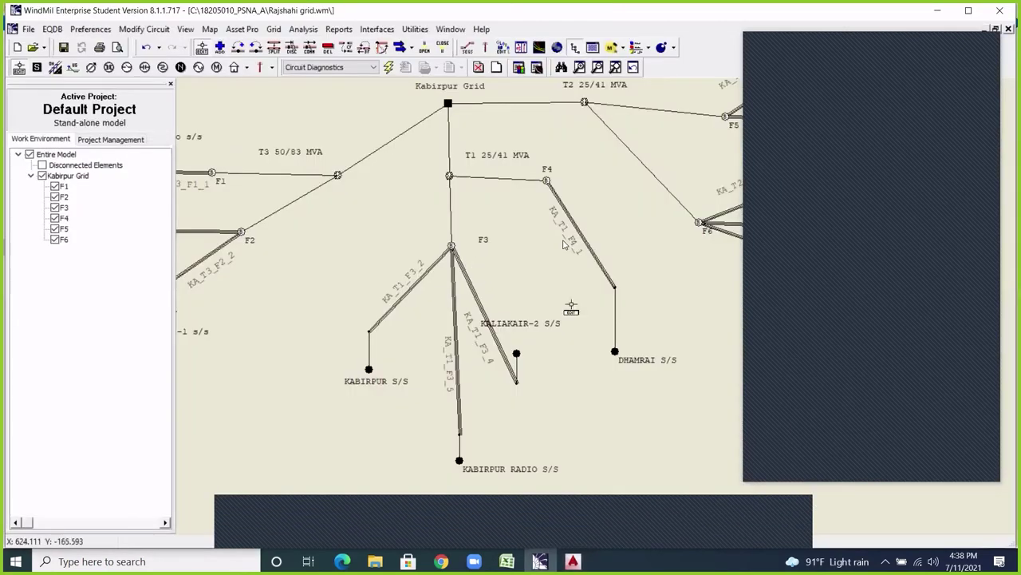
pyautogui.click(517, 353)
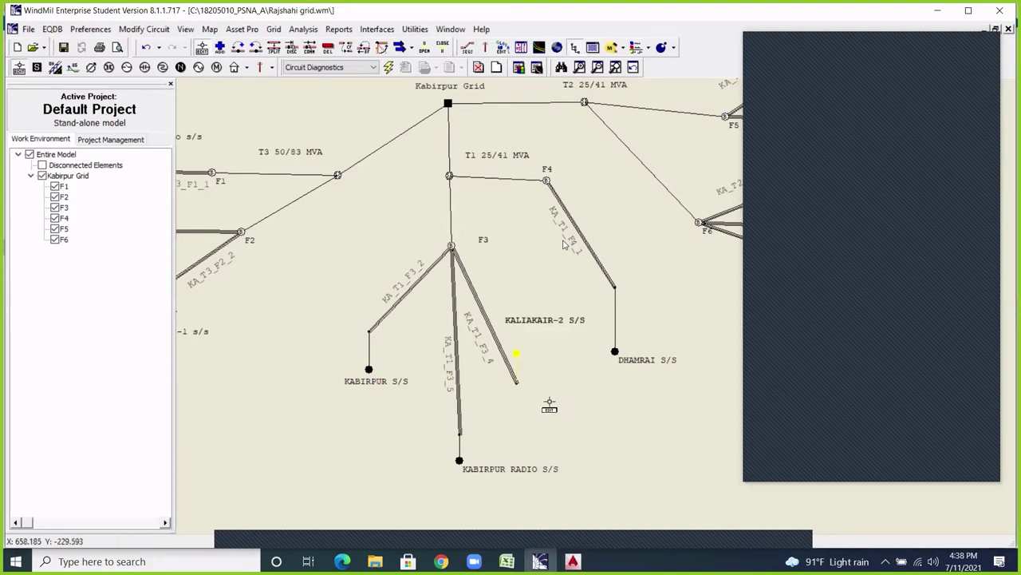
pyautogui.click(560, 366)
pyautogui.hotkey('alt', 'Tab')
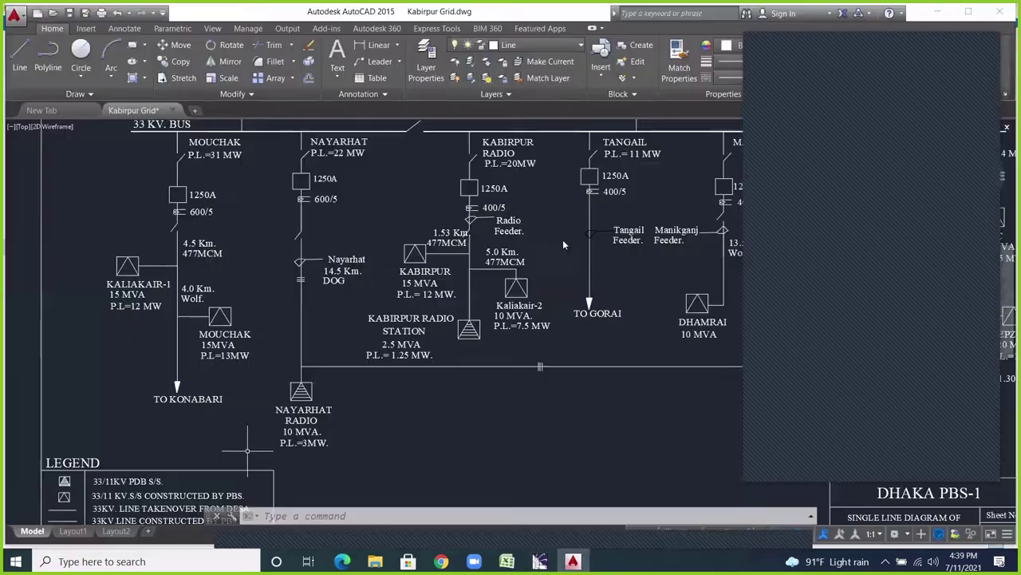
pyautogui.scroll(-2, 563, 245)
pyautogui.scroll(4, 563, 245)
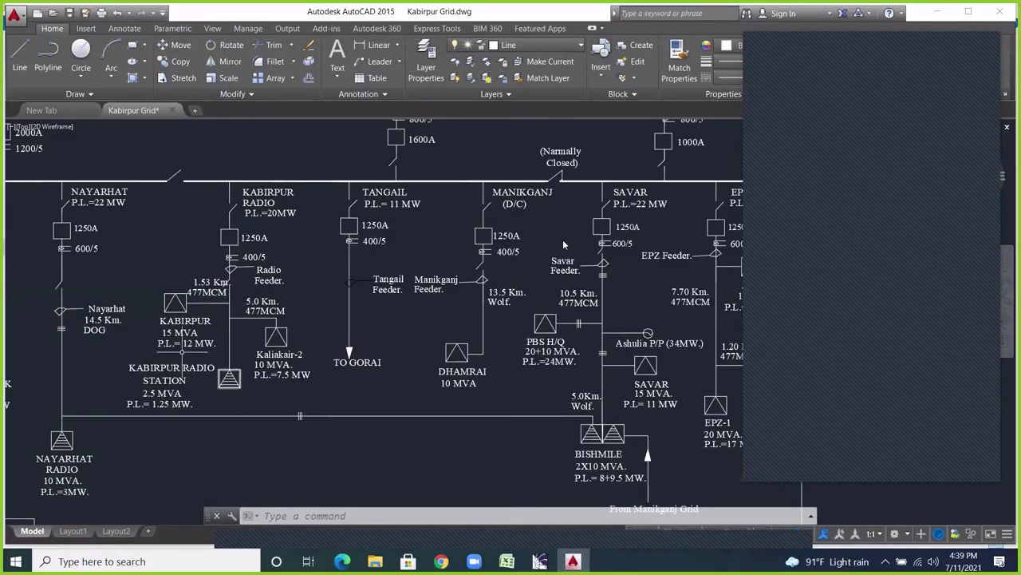
pyautogui.scroll(2, 197, 361)
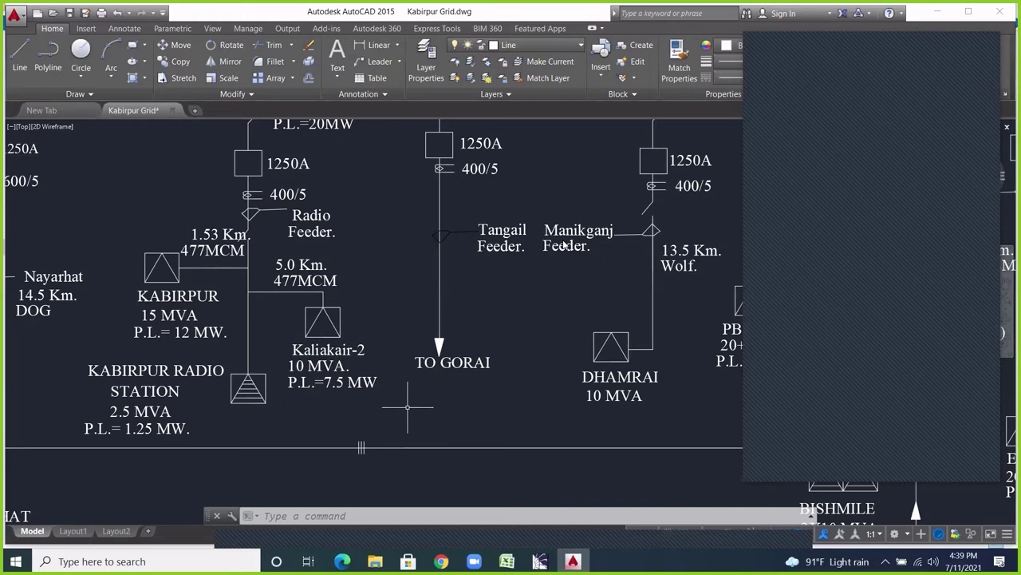
# Switch windows and zoom in and out around the Kabirpur Grid diagram.
pyautogui.click(549, 563)
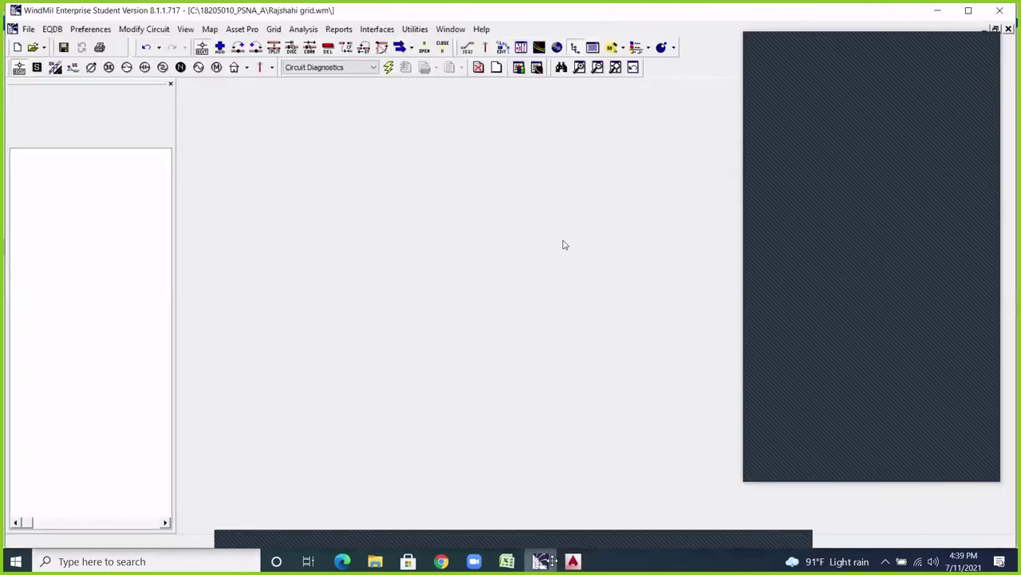
pyautogui.scroll(2, 564, 245)
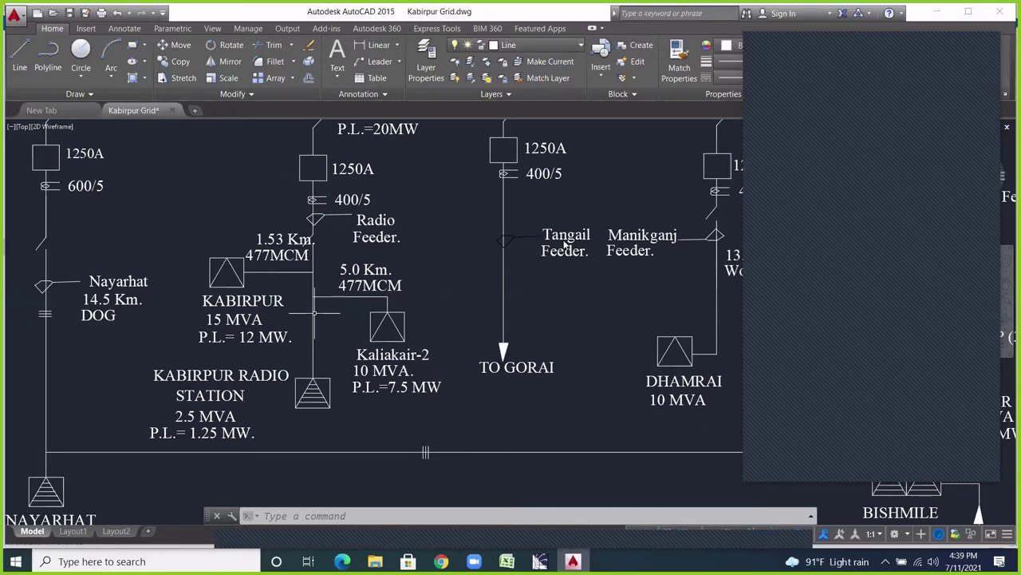
pyautogui.scroll(2, 315, 313)
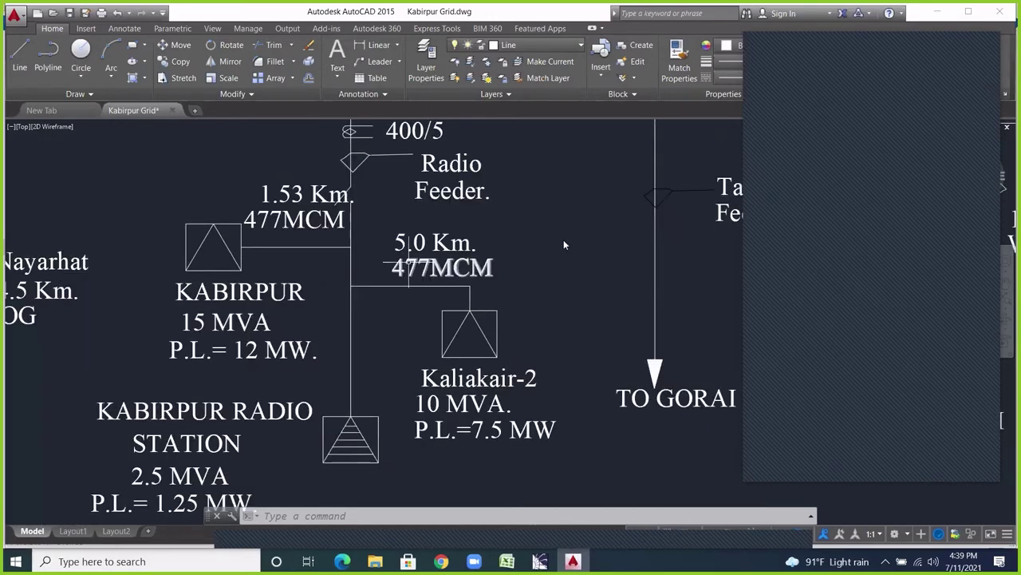
pyautogui.scroll(-2, 315, 312)
pyautogui.scroll(2, 315, 313)
pyautogui.scroll(2, 351, 259)
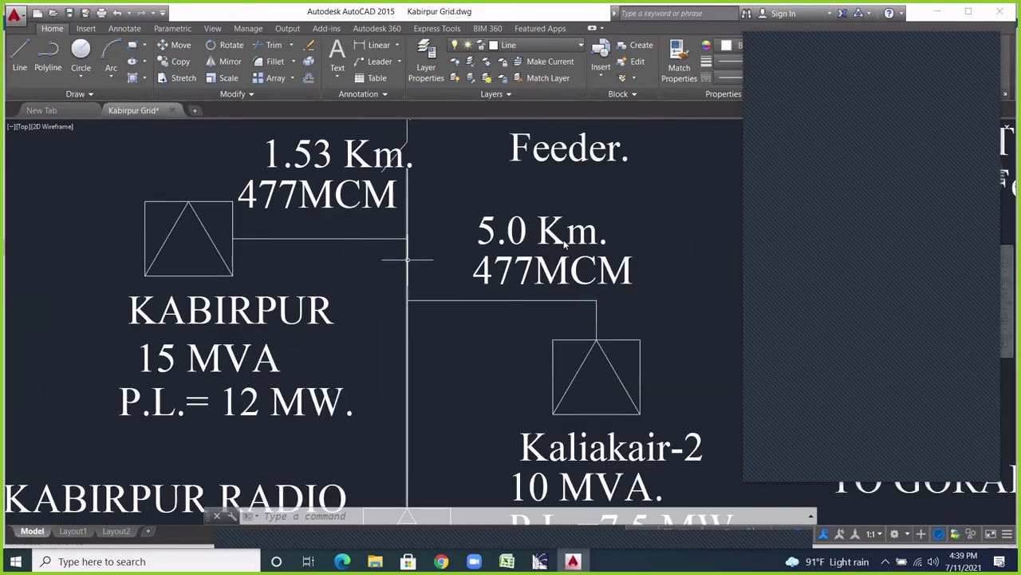
# Inspect the vertical feeder line near 5.0 Km, then Alt+Tab to the WindMil model.
pyautogui.click(385, 259)
pyautogui.press('Escape')
pyautogui.press('Escape')
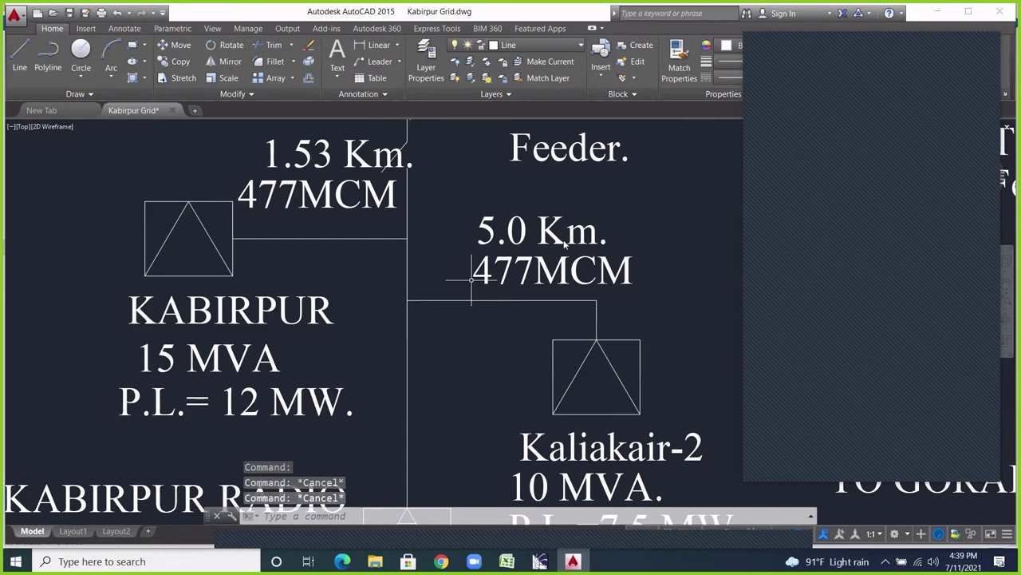
pyautogui.scroll(-2, 471, 213)
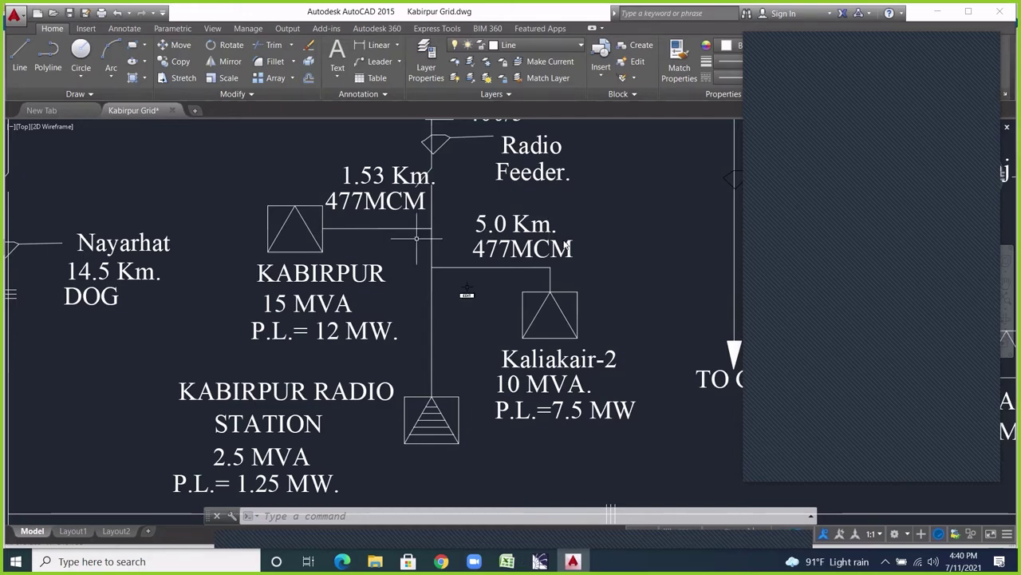
pyautogui.hotkey('alt', 'Tab')
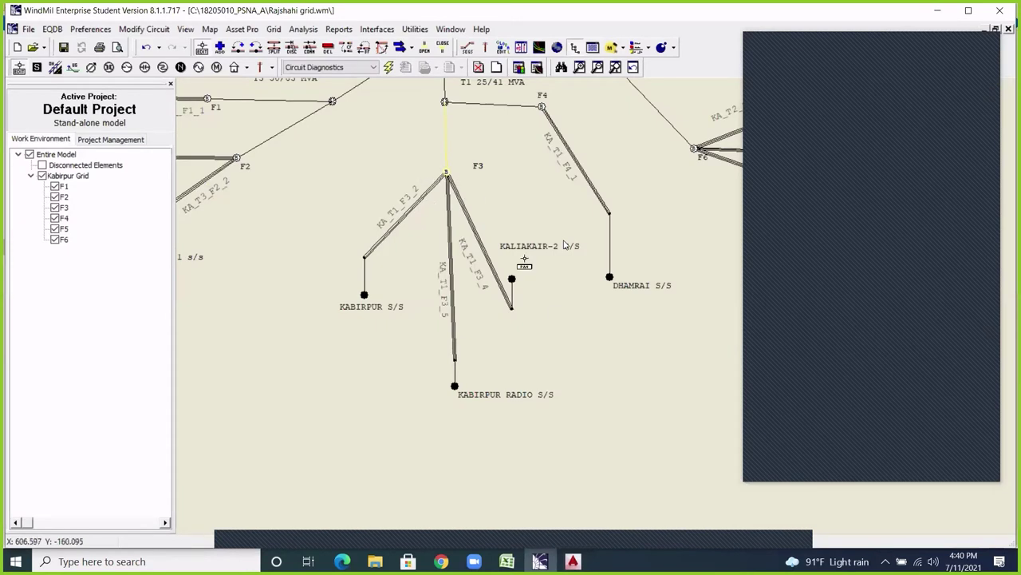
# Pan to the F1 and F2 feeders and nudge the T3 50/83 MVA label up and right.
pyautogui.scroll(3, 474, 287)
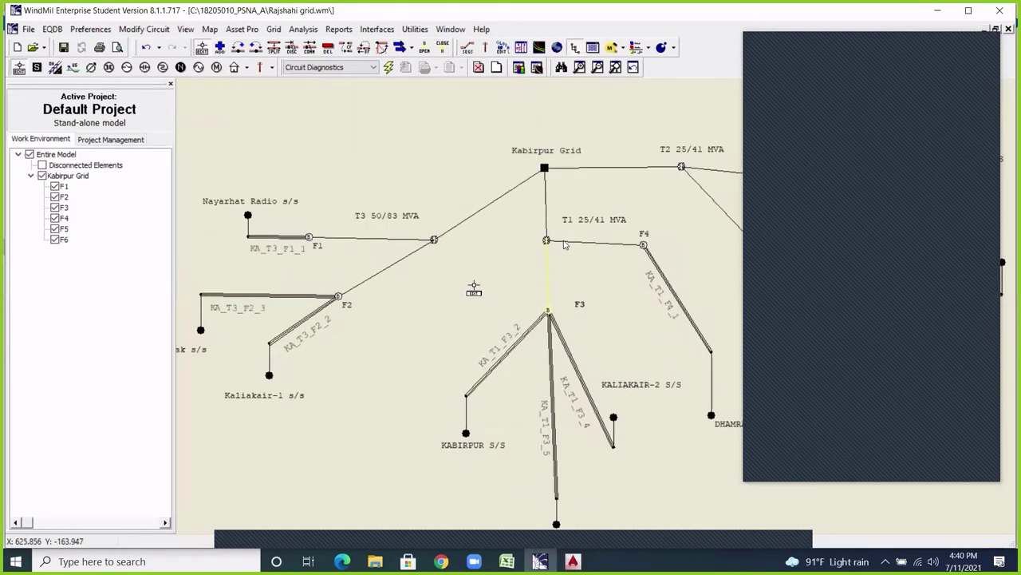
pyautogui.moveTo(497, 290); pyautogui.dragTo(478, 229)
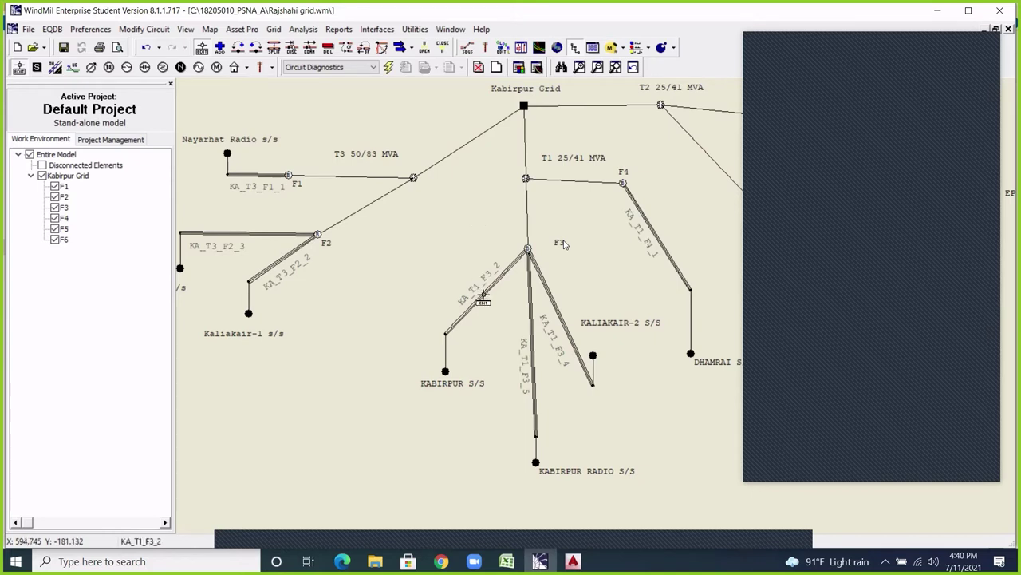
pyautogui.middleClick(456, 256)
pyautogui.moveTo(456, 256); pyautogui.dragTo(561, 284)
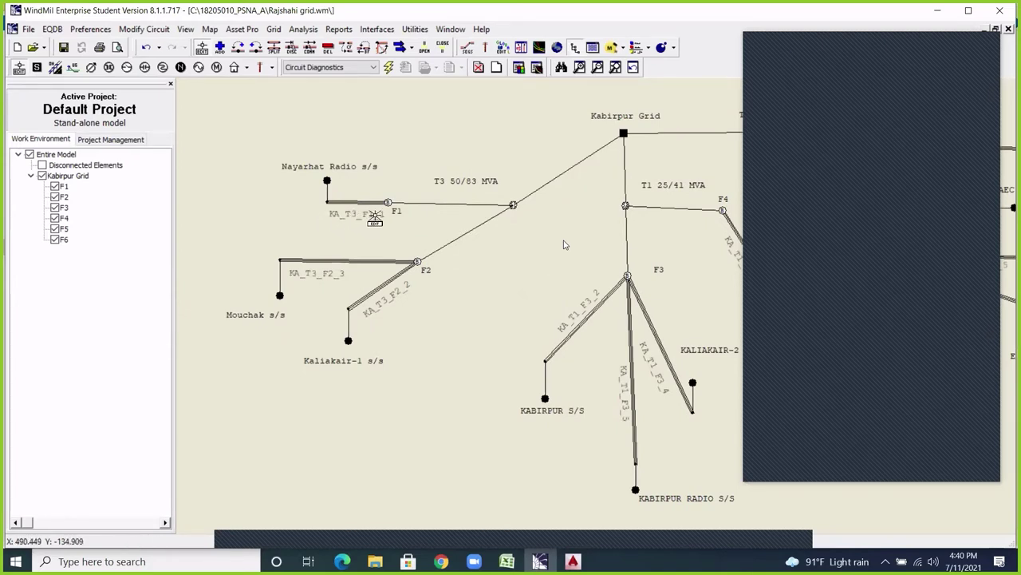
pyautogui.moveTo(459, 182); pyautogui.dragTo(476, 175)
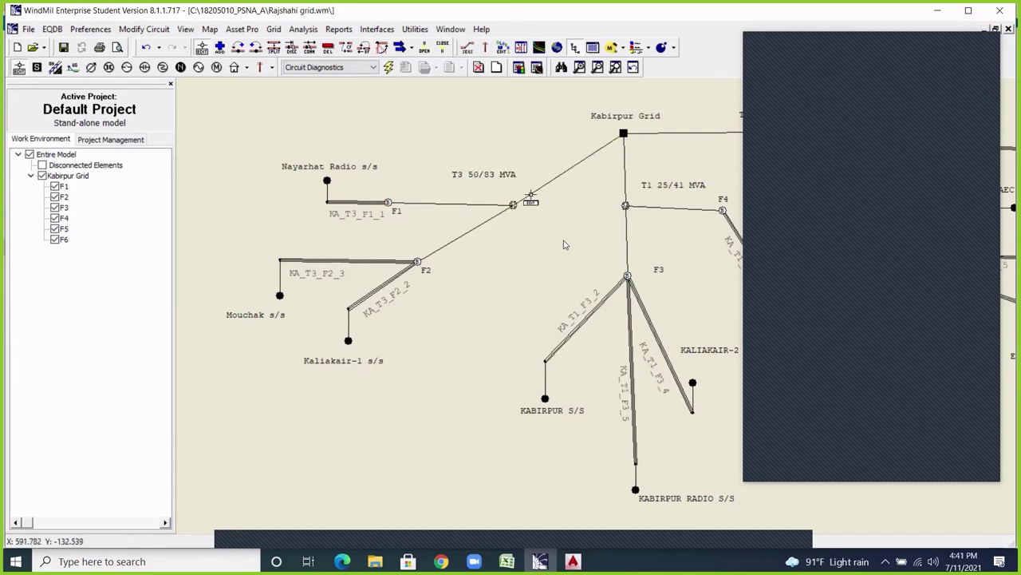
# Pan the map over to T2 and its F5 and F6 feeders.
pyautogui.moveTo(515, 212); pyautogui.dragTo(418, 160)
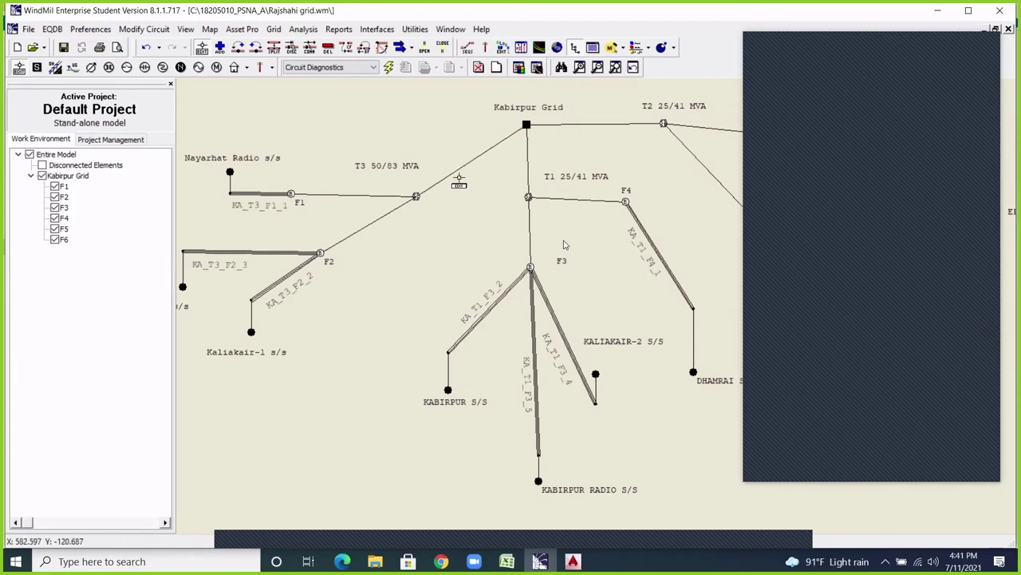
pyautogui.moveTo(612, 265); pyautogui.dragTo(461, 285)
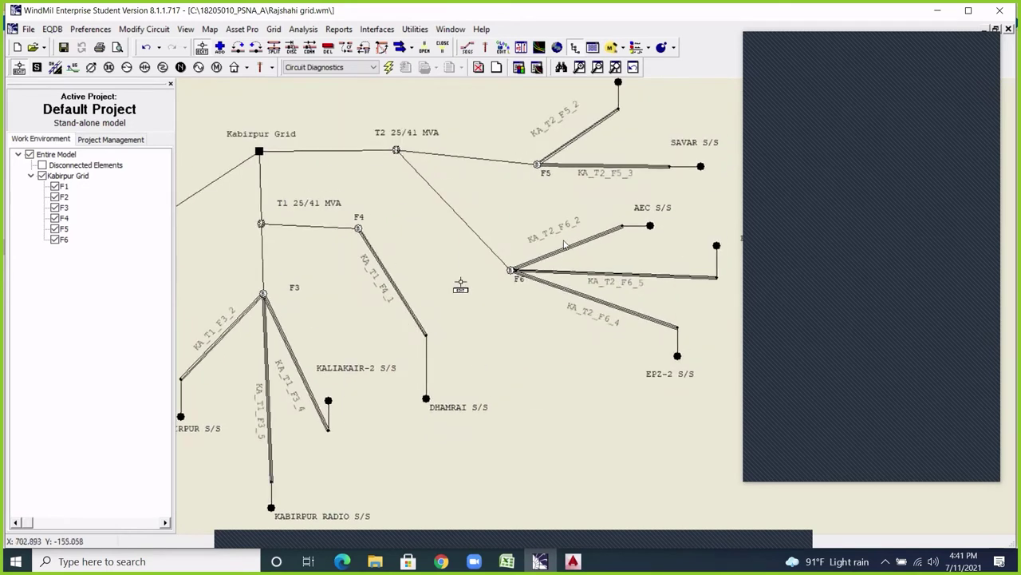
pyautogui.press('XF86AudioRaiseVolume')
# Close Rajshahi grid.wm without saving, exit WindMil, and switch to File Explorer.
pyautogui.click(1009, 29)
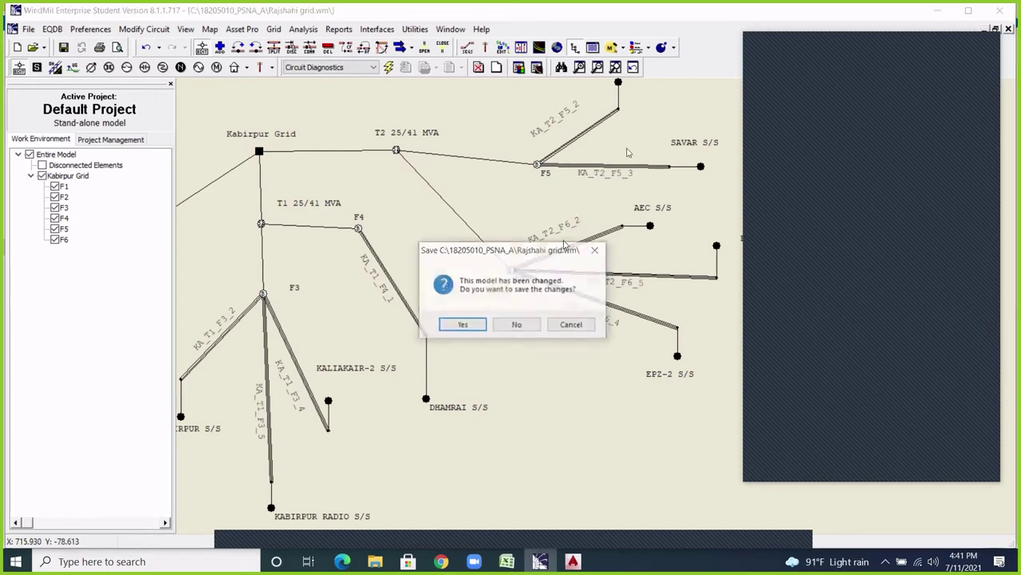
pyautogui.click(523, 329)
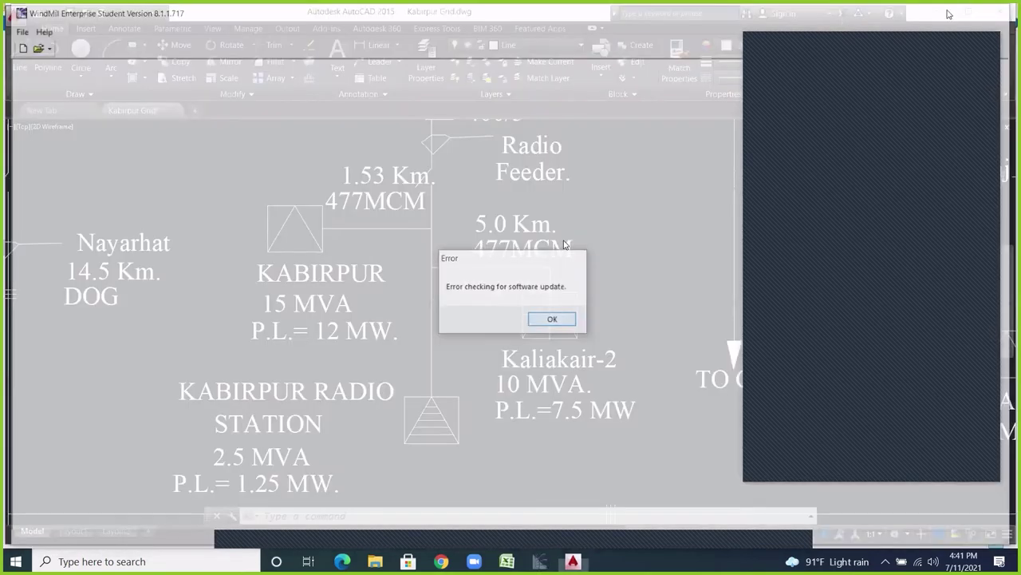
pyautogui.click(552, 319)
pyautogui.hotkey('alt', 'Tab')
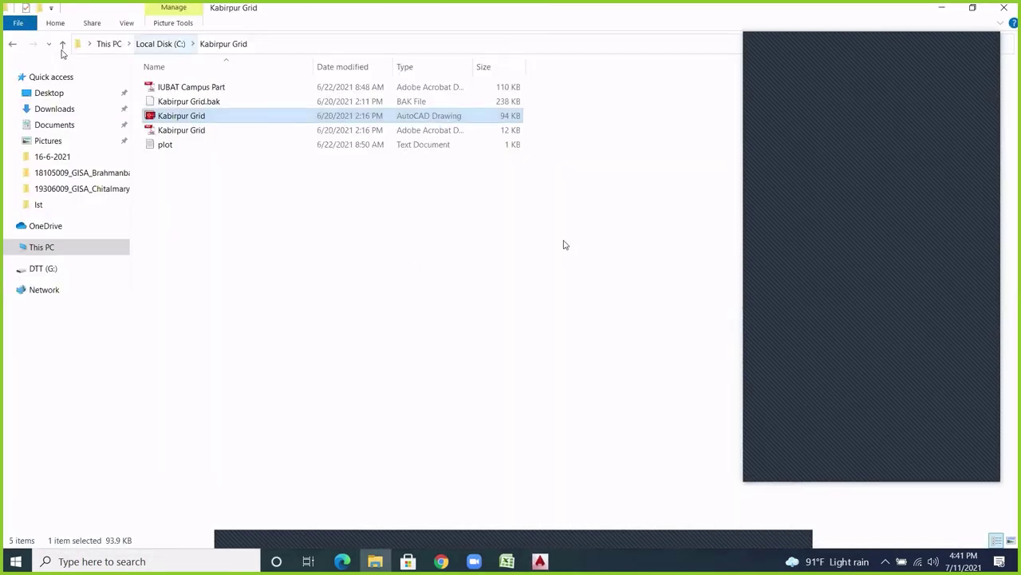
# Copy the 18105086_PSNA_A archive from C:\Exam-Summer - 2021\PSNA A.
pyautogui.click(61, 49)
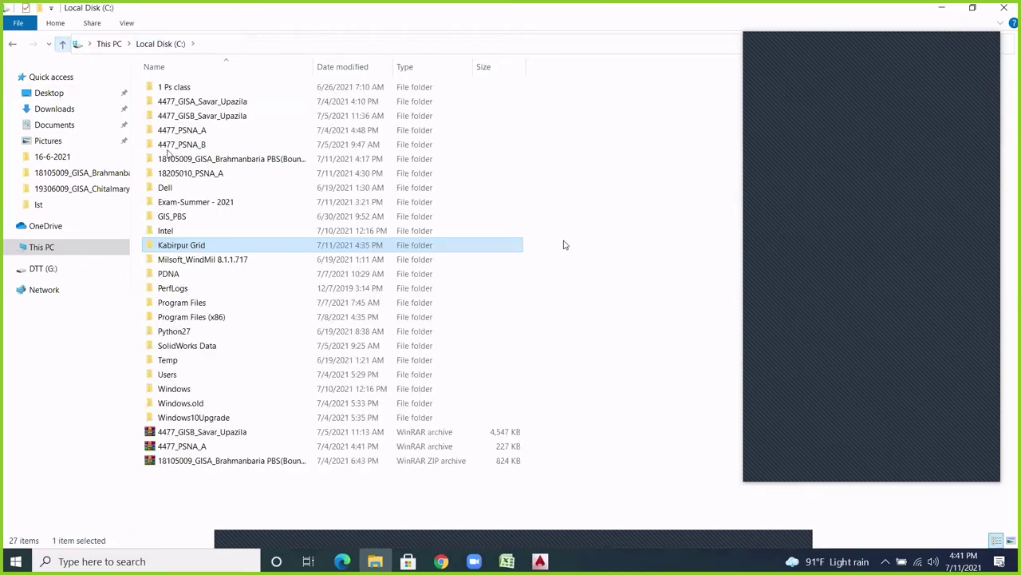
pyautogui.doubleClick(206, 204)
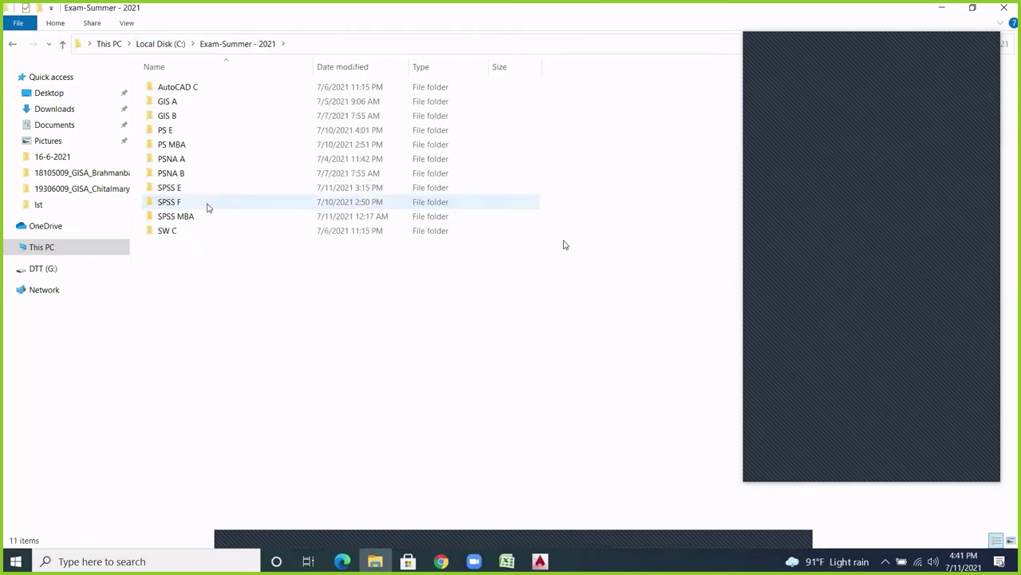
pyautogui.click(207, 159)
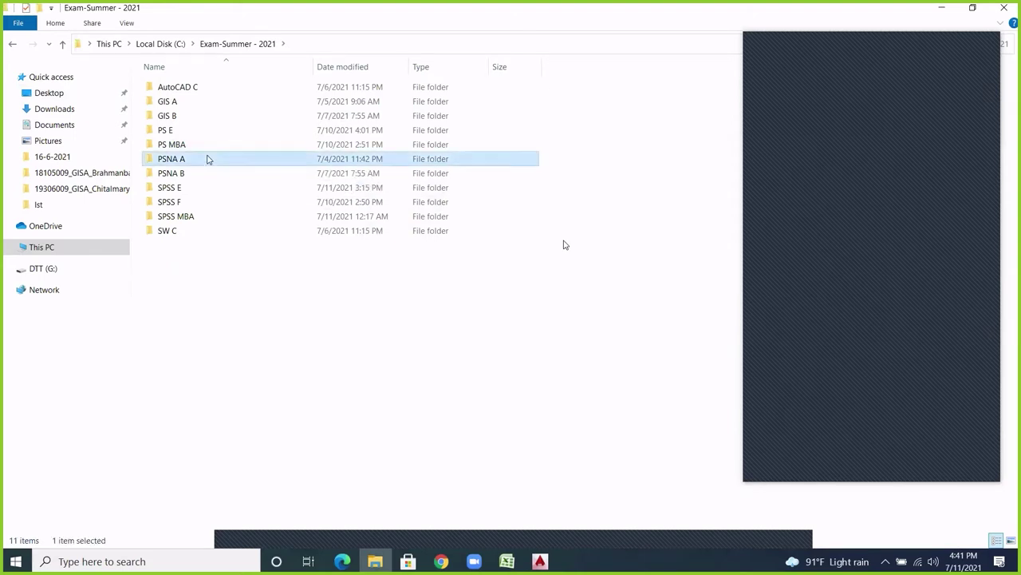
pyautogui.doubleClick(207, 159)
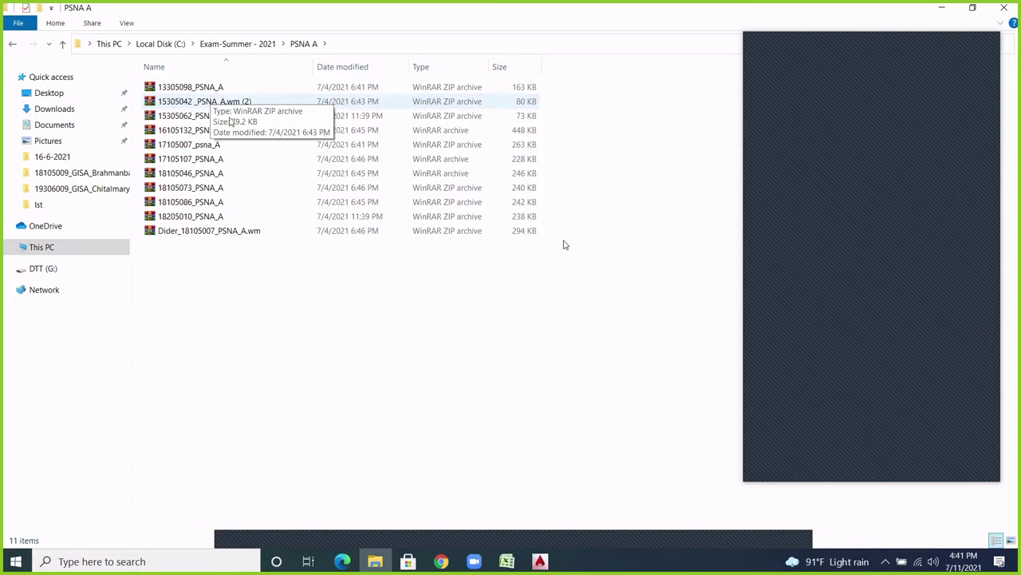
pyautogui.click(190, 202)
pyautogui.rightClick(188, 204)
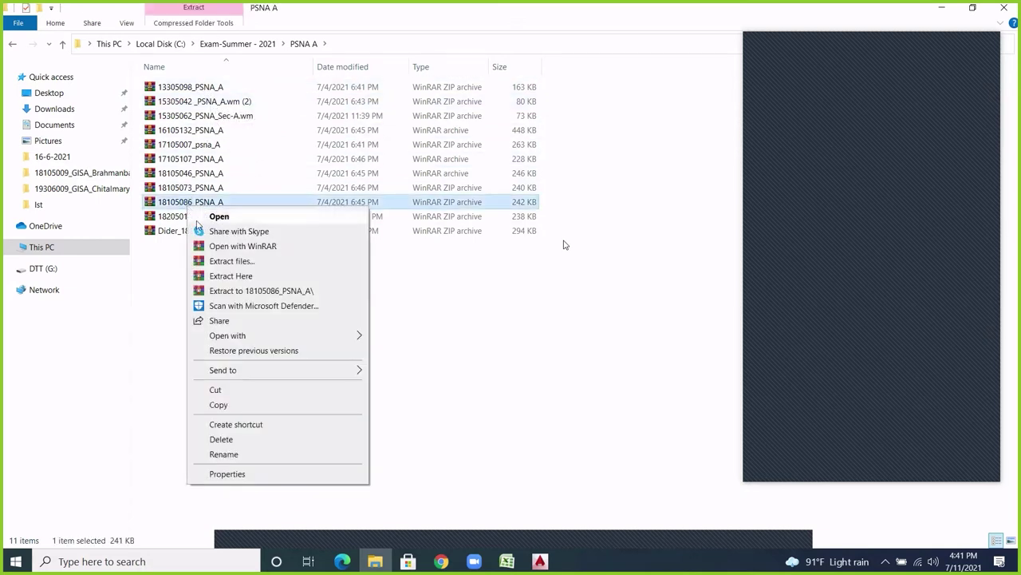
pyautogui.click(220, 406)
# Paste the archive into Local Disk (C:), granting administrator permission.
pyautogui.click(64, 44)
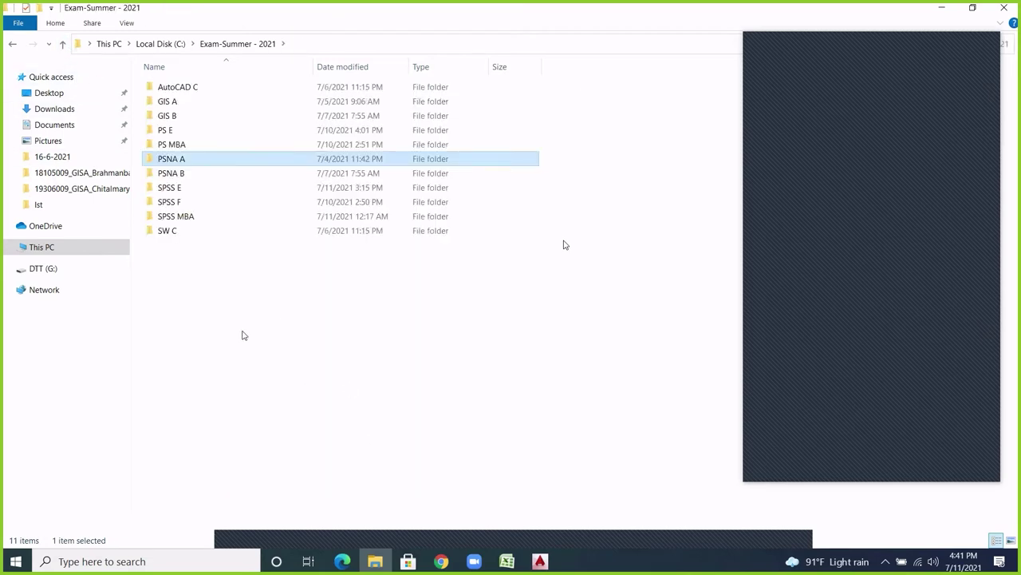
pyautogui.click(62, 44)
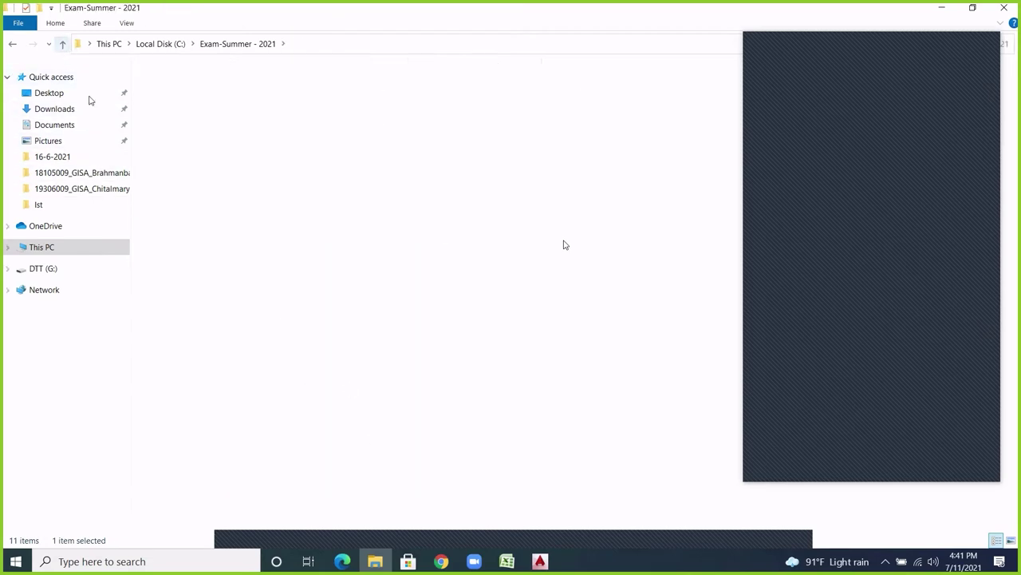
pyautogui.rightClick(660, 296)
pyautogui.click(698, 387)
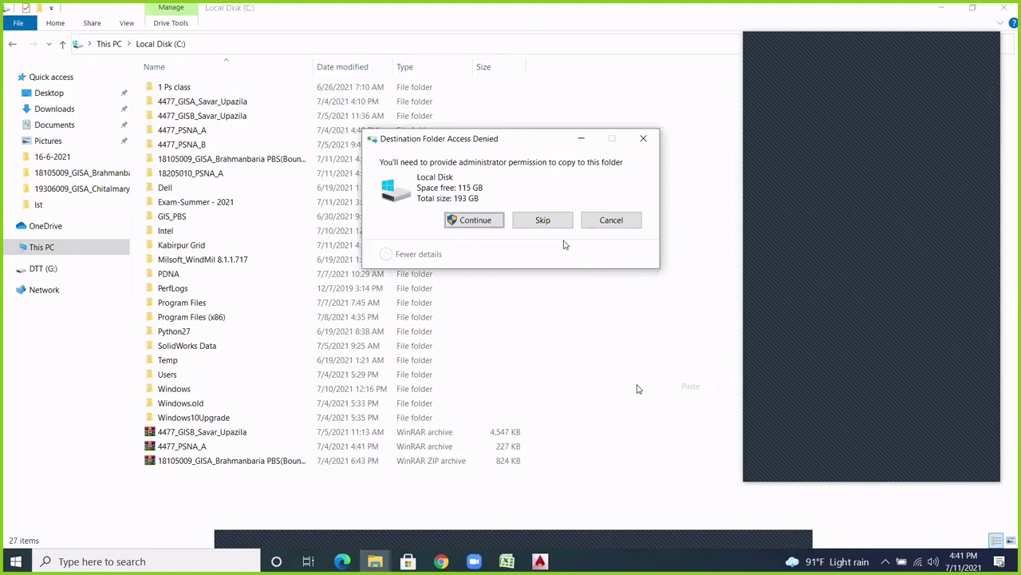
pyautogui.click(475, 227)
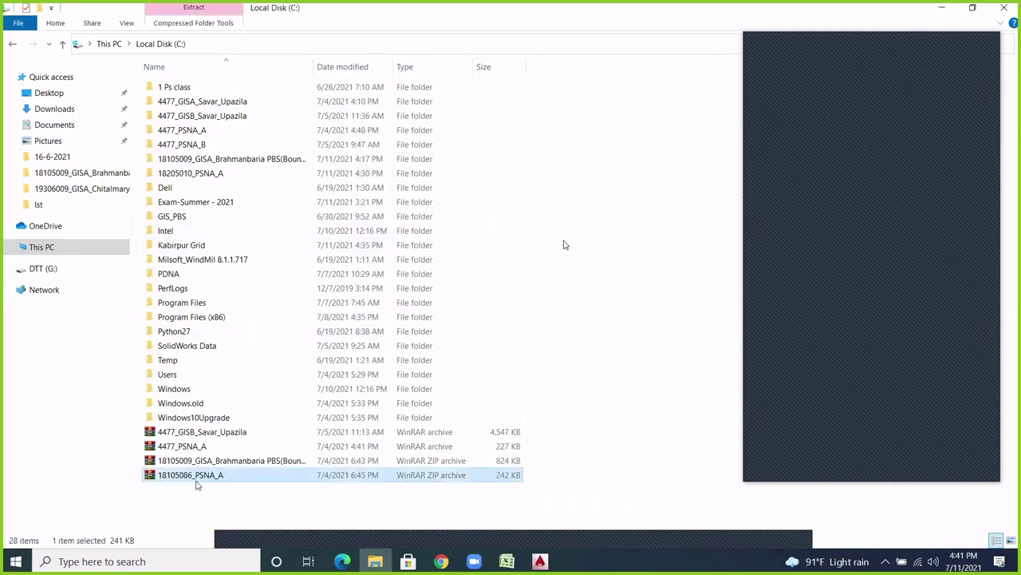
pyautogui.doubleClick(197, 480)
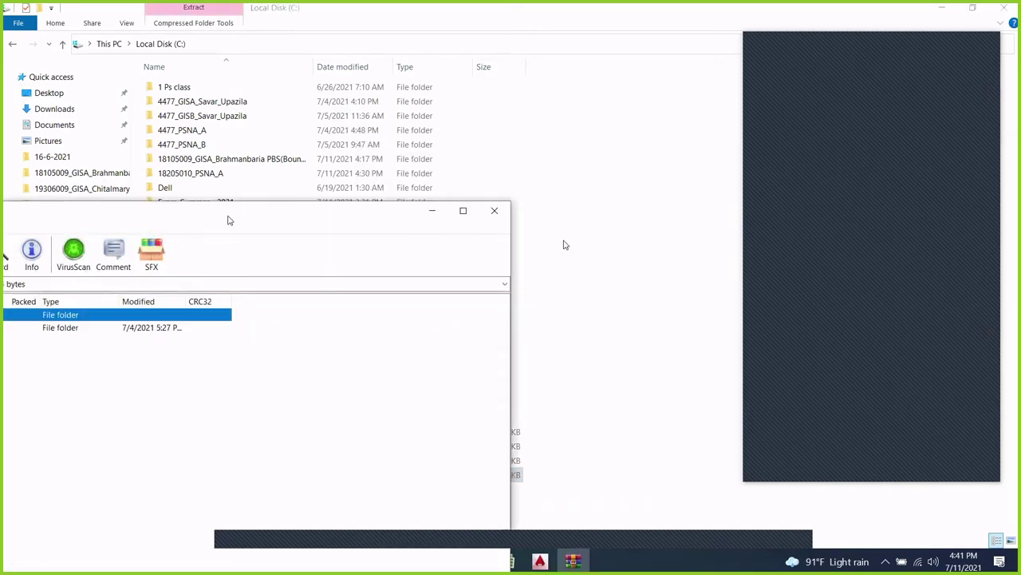
pyautogui.click(186, 182)
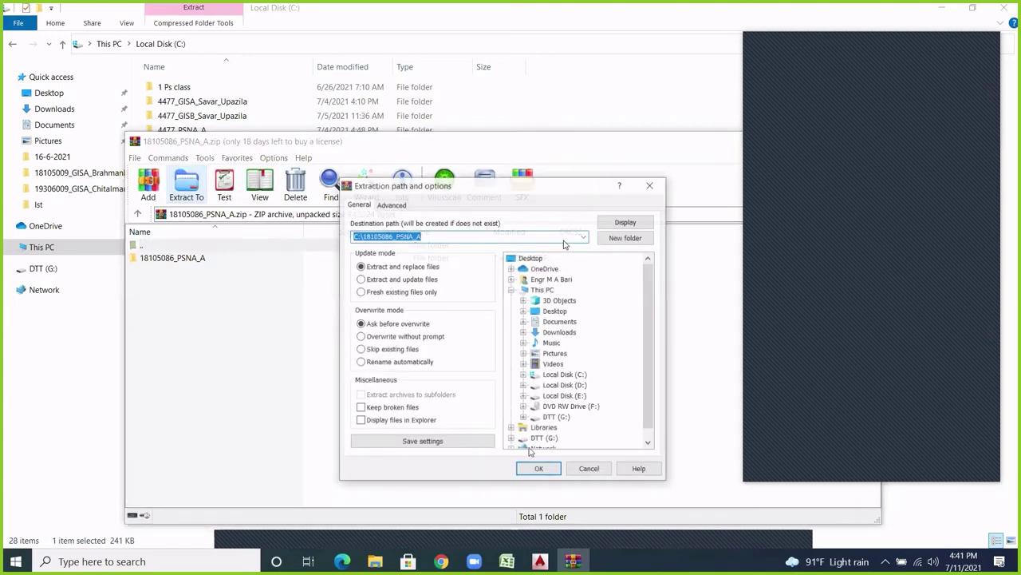
pyautogui.click(533, 469)
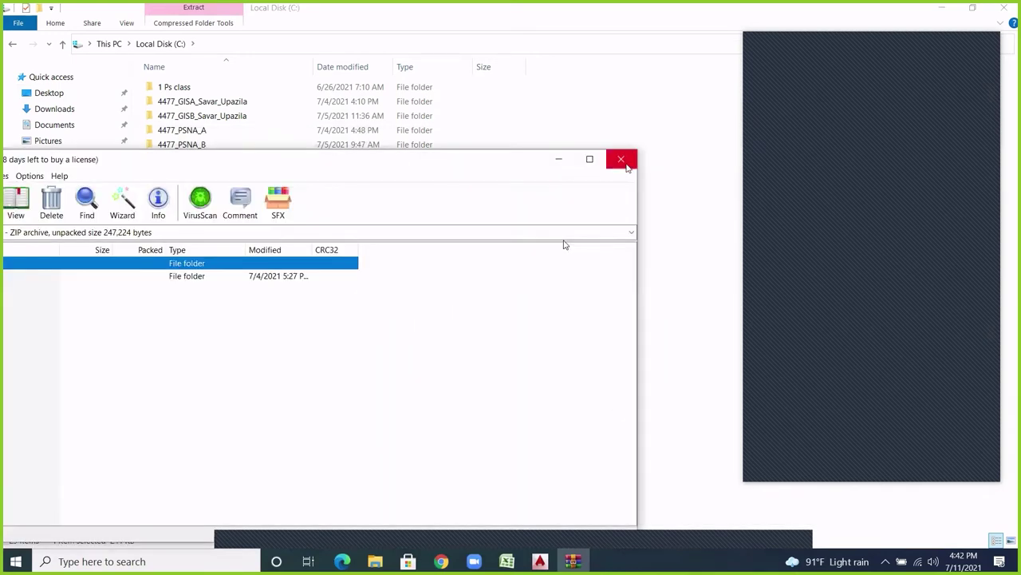
pyautogui.click(621, 159)
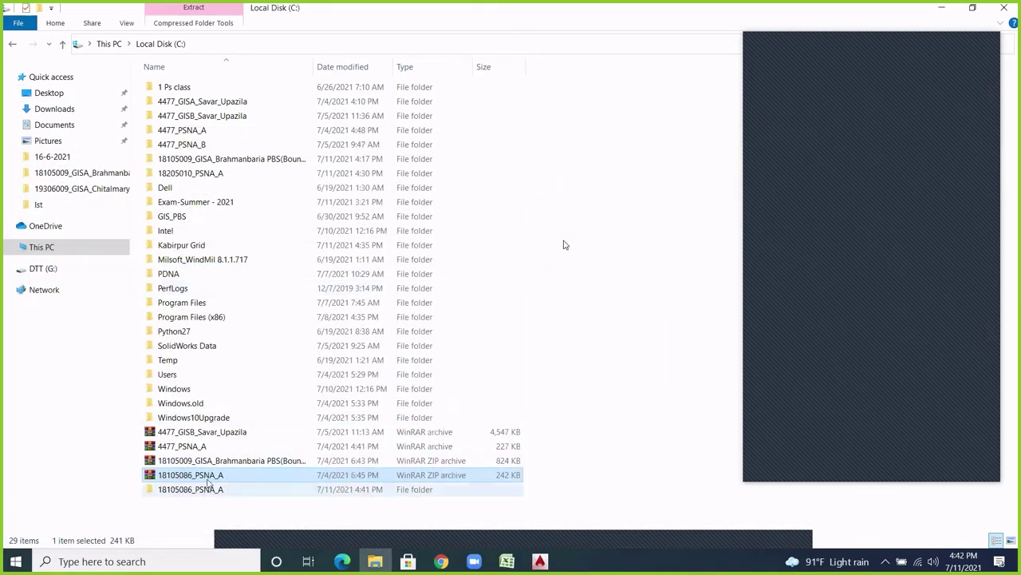
pyautogui.press('Delete')
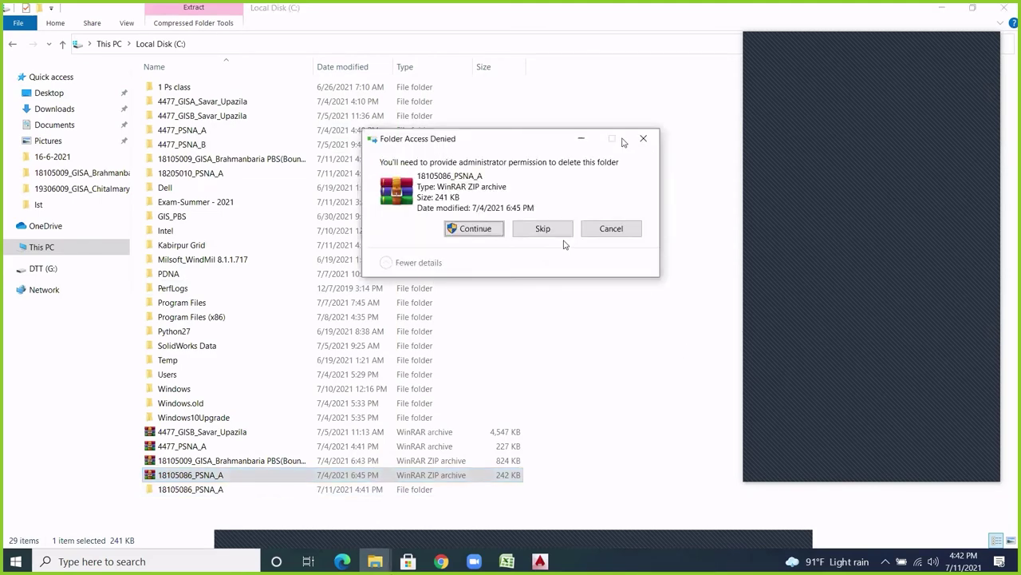
pyautogui.click(478, 228)
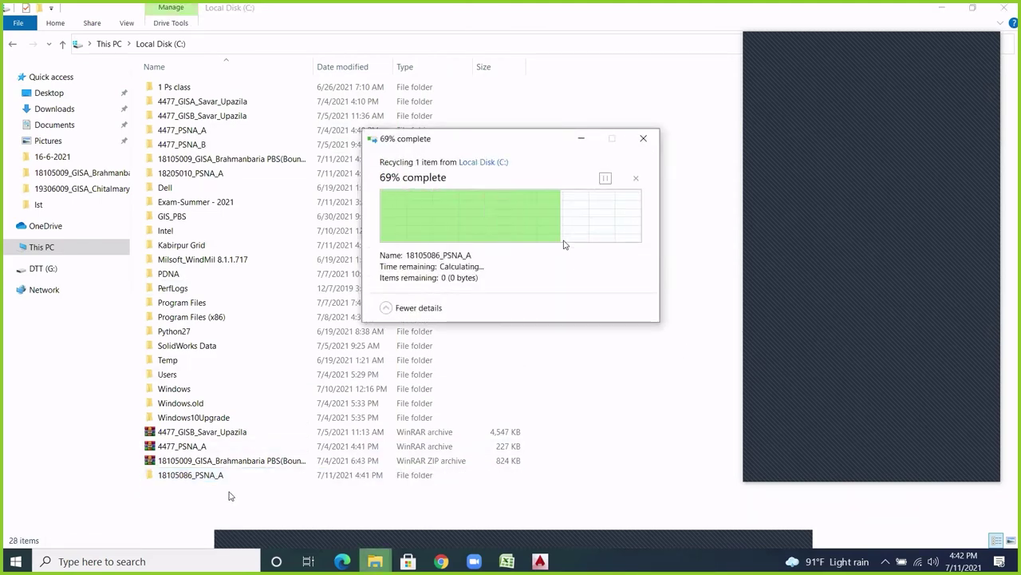
# Extract the inner 18105086_PSNA_A archive into its suggested folder.
pyautogui.doubleClick(209, 474)
pyautogui.doubleClick(207, 93)
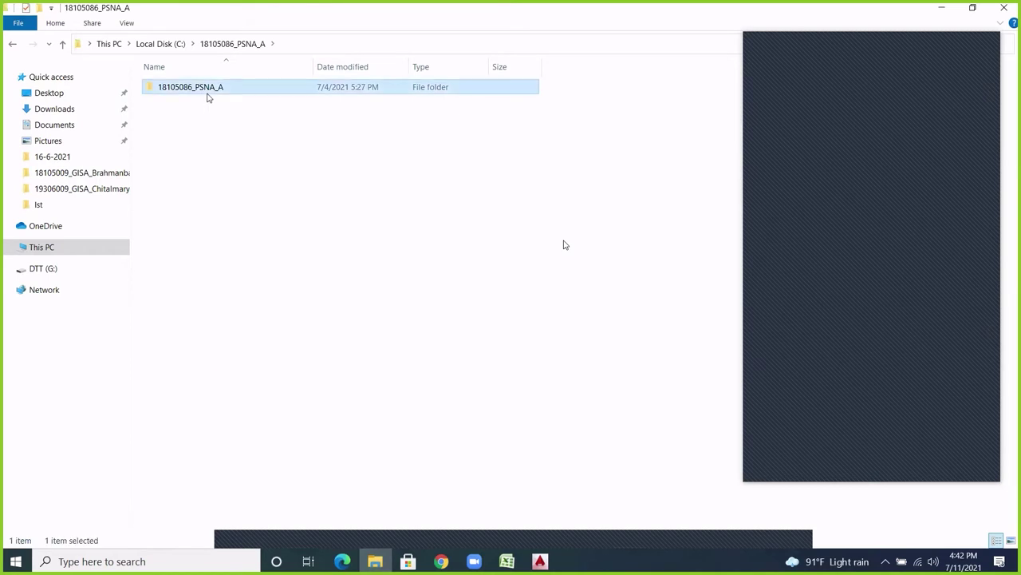
pyautogui.doubleClick(207, 94)
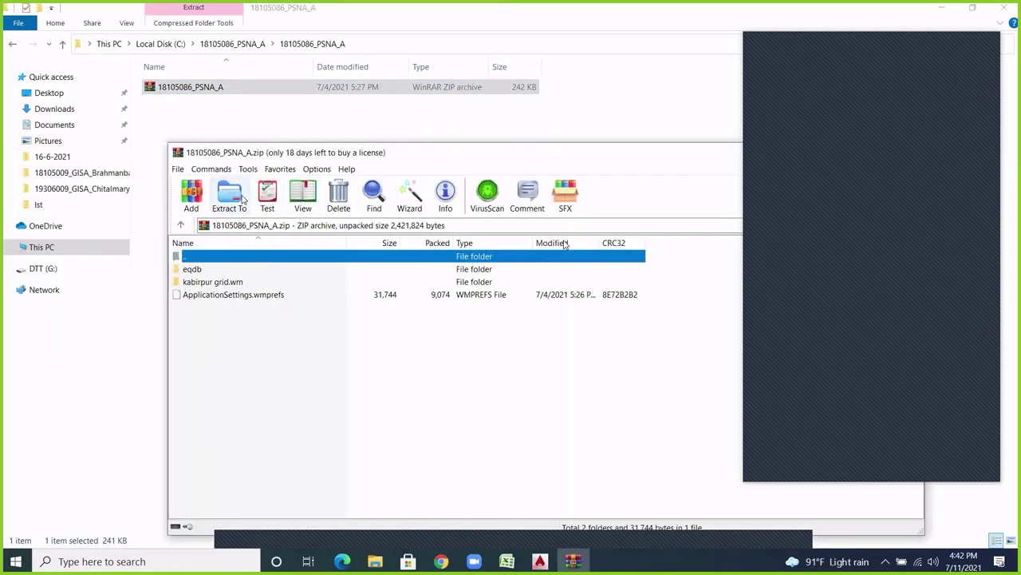
pyautogui.hotkey('alt', 'e')
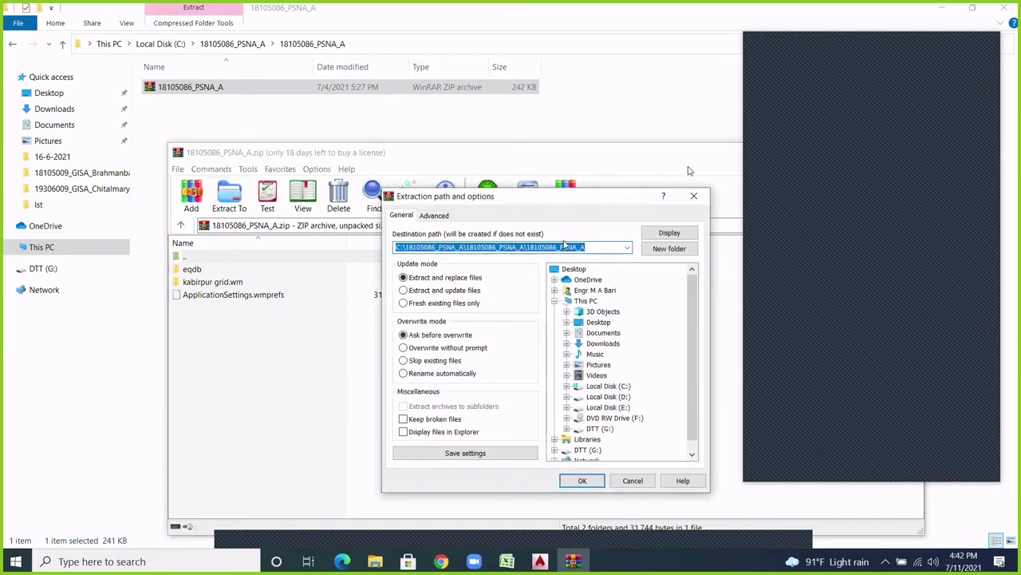
pyautogui.press('Return')
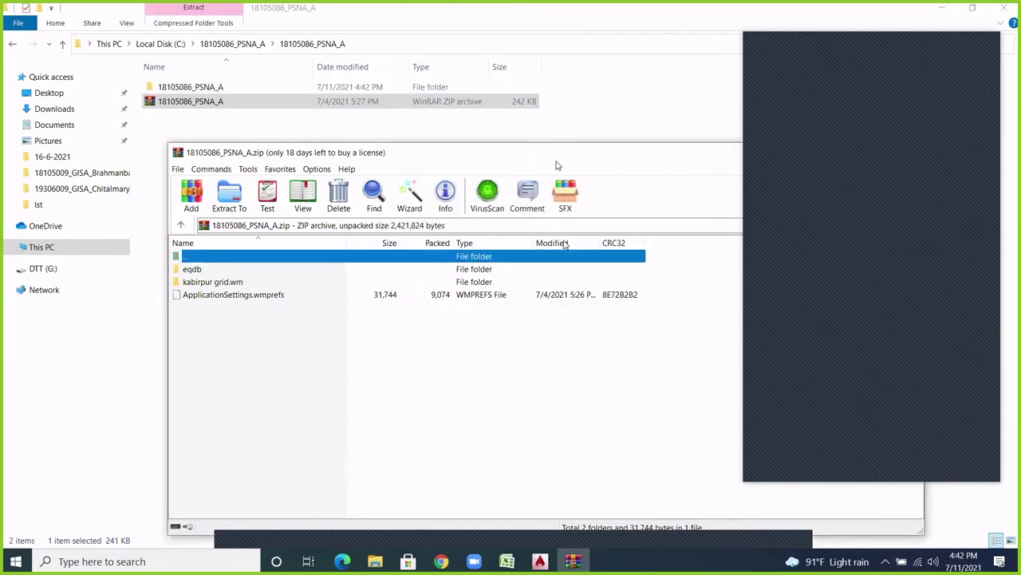
pyautogui.click(572, 161)
pyautogui.click(63, 45)
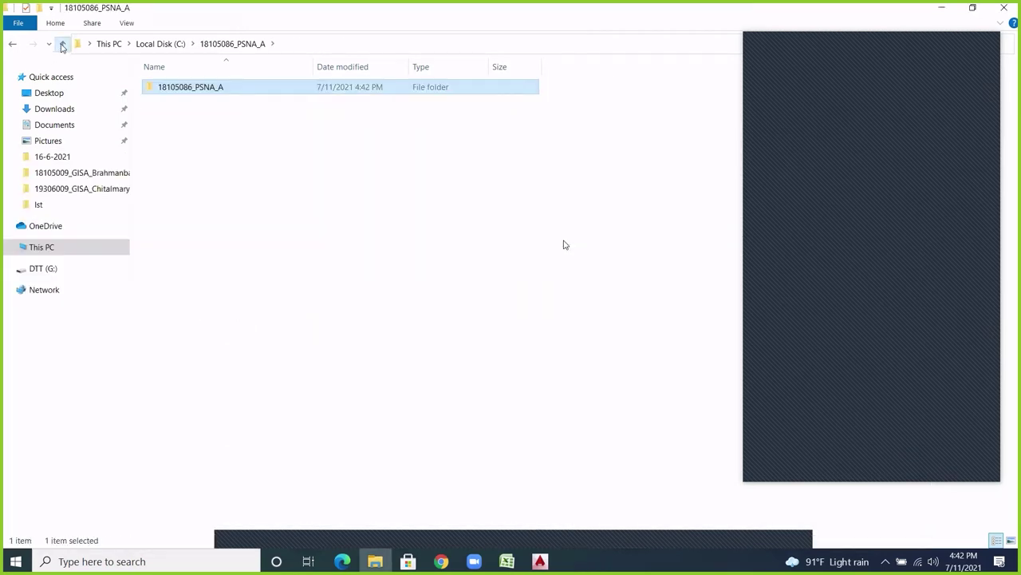
pyautogui.click(62, 45)
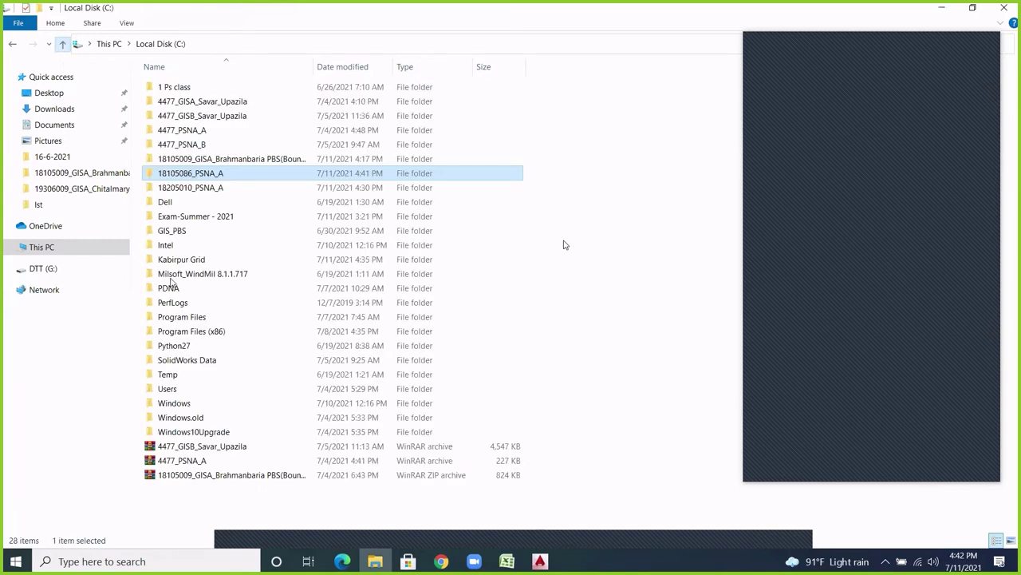
pyautogui.click(230, 178)
pyautogui.click(227, 173)
pyautogui.write('1')
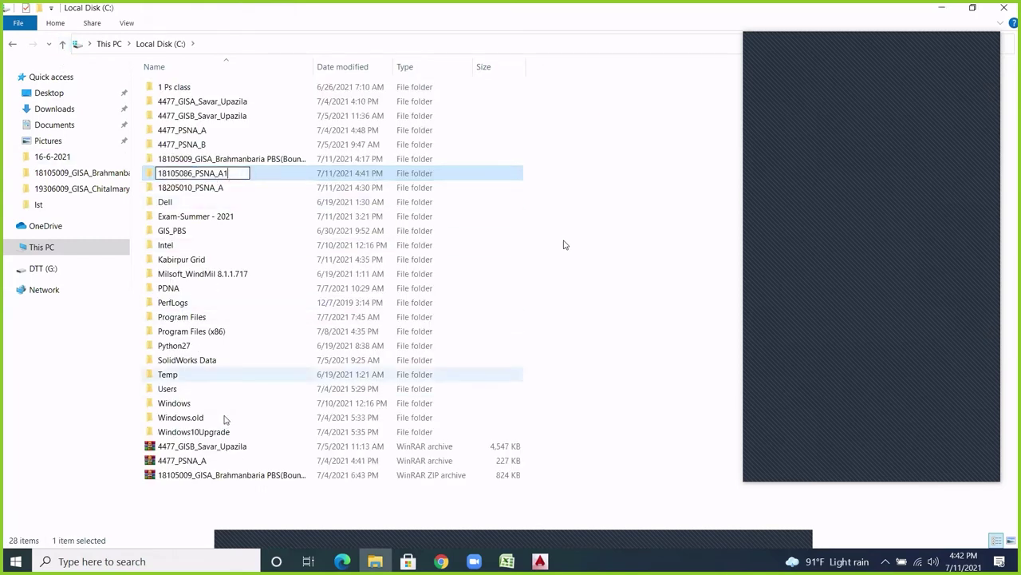
pyautogui.click(220, 509)
# Copy the inner 18105086_PSNA_A folder from inside 18105086_PSNA_A1.
pyautogui.doubleClick(191, 173)
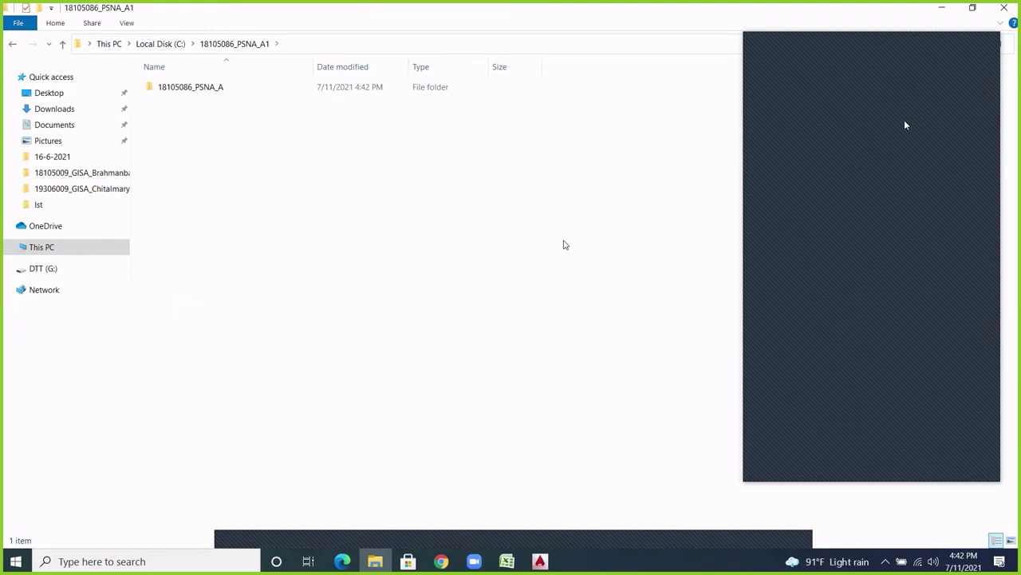
pyautogui.doubleClick(210, 86)
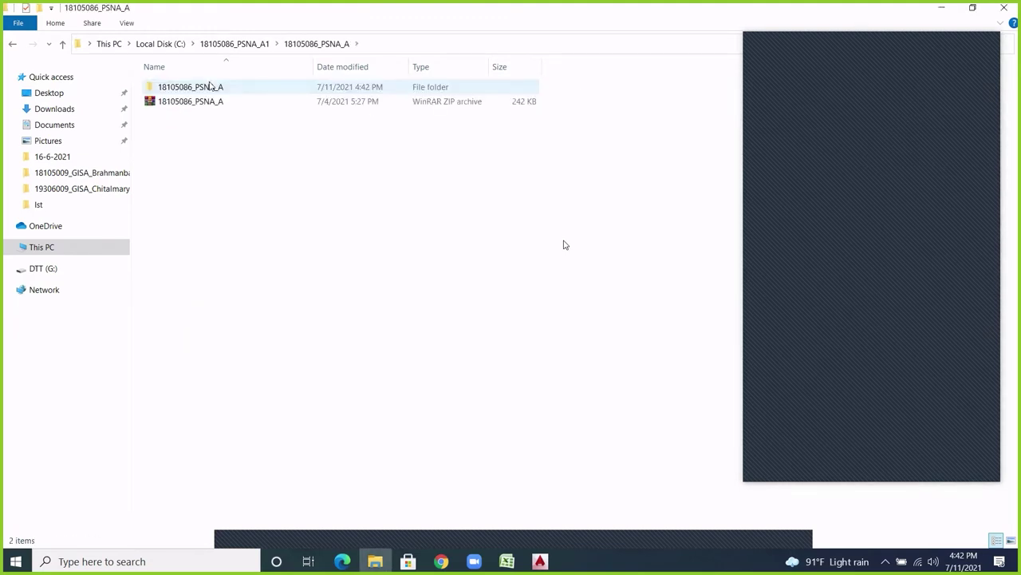
pyautogui.doubleClick(213, 88)
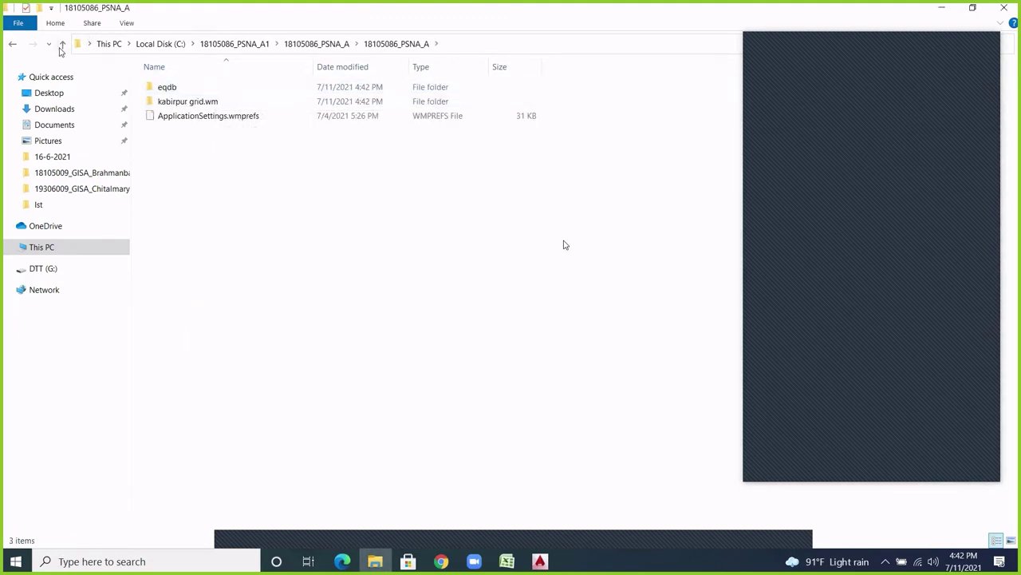
pyautogui.click(63, 45)
pyautogui.rightClick(194, 90)
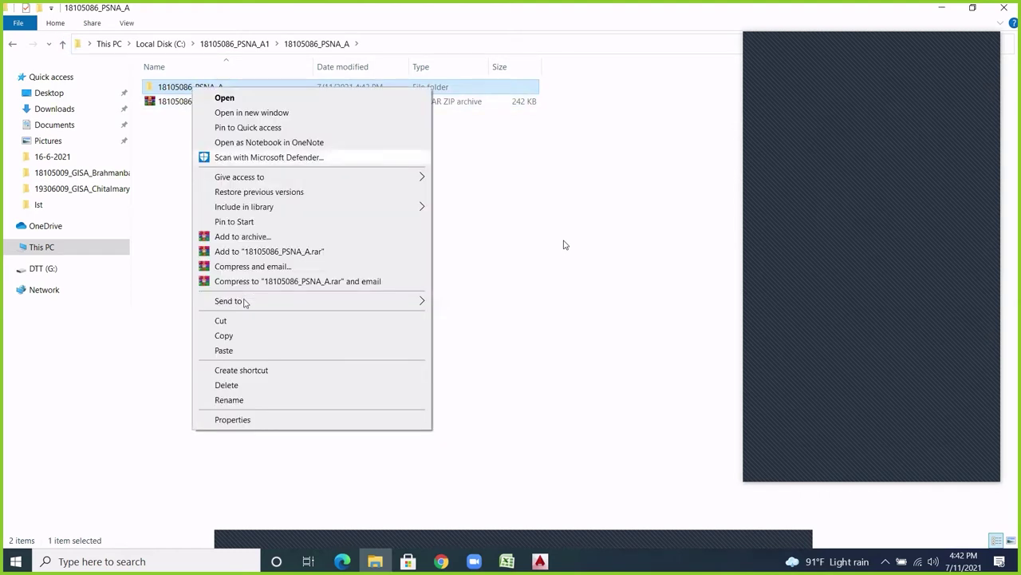
pyautogui.press('Escape')
# Paste the 18105086_PSNA_A folder directly into Local Disk (C:).
pyautogui.hotkey('alt', 'Up')
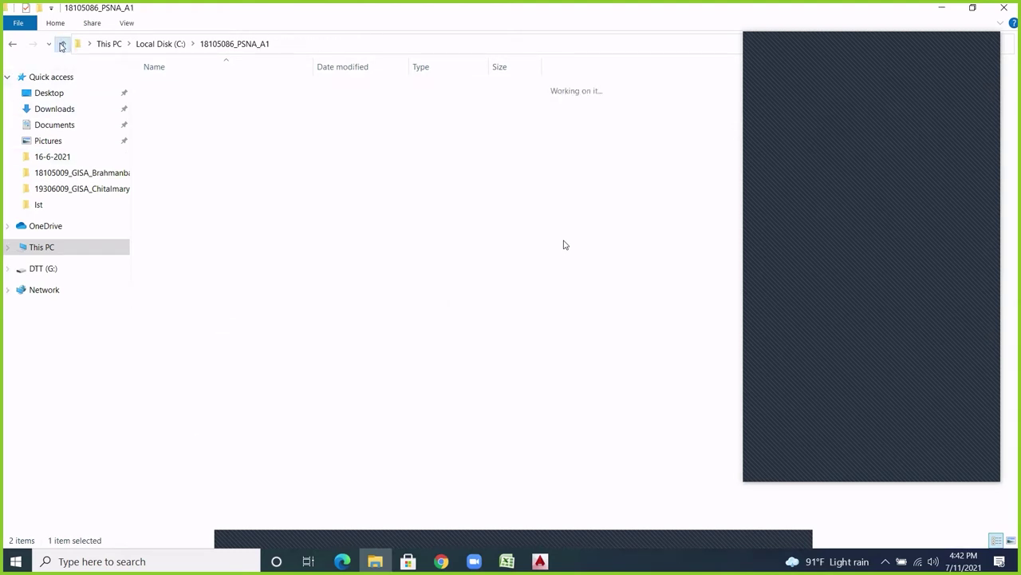
pyautogui.hotkey('alt', 'Up')
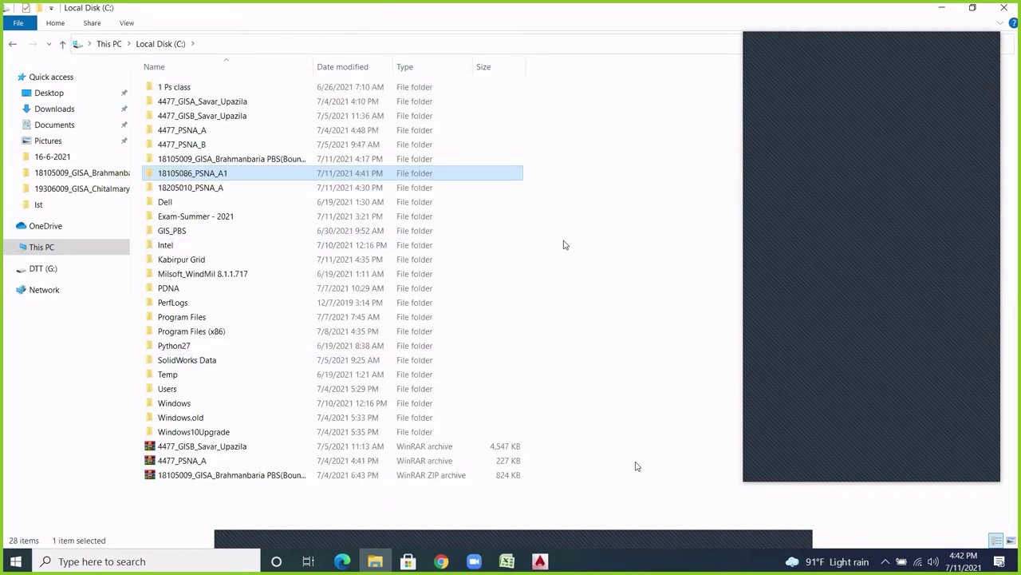
pyautogui.rightClick(590, 503)
pyautogui.click(621, 406)
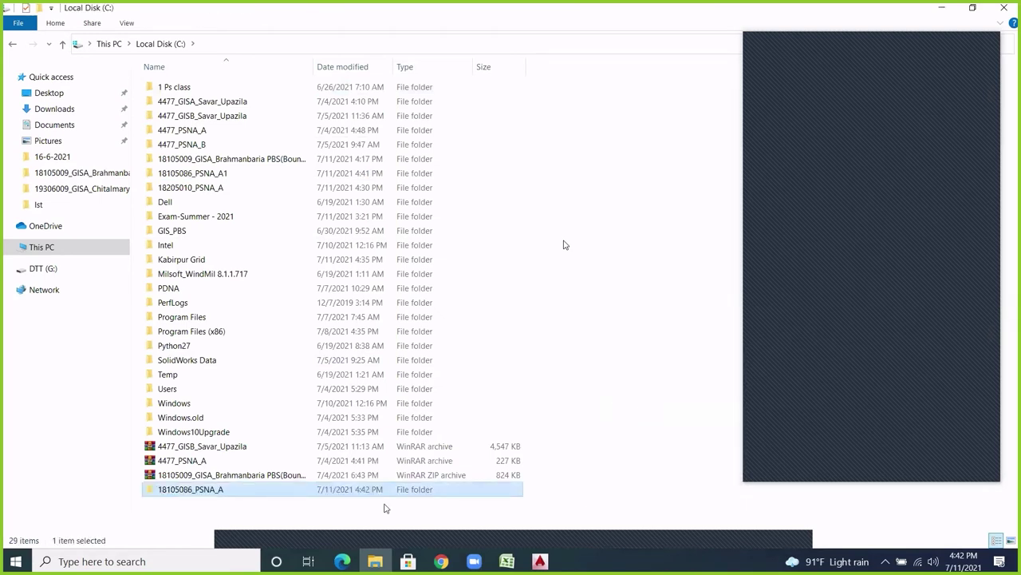
# Delete the 18105086_PSNA_A1 folder and minimize File Explorer to the desktop.
pyautogui.click(224, 175)
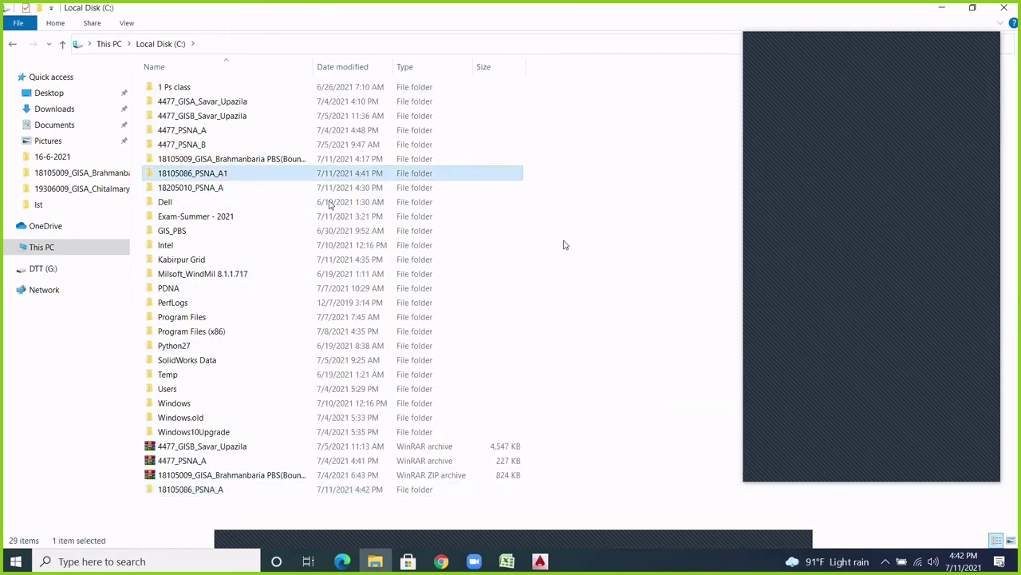
pyautogui.press('Delete')
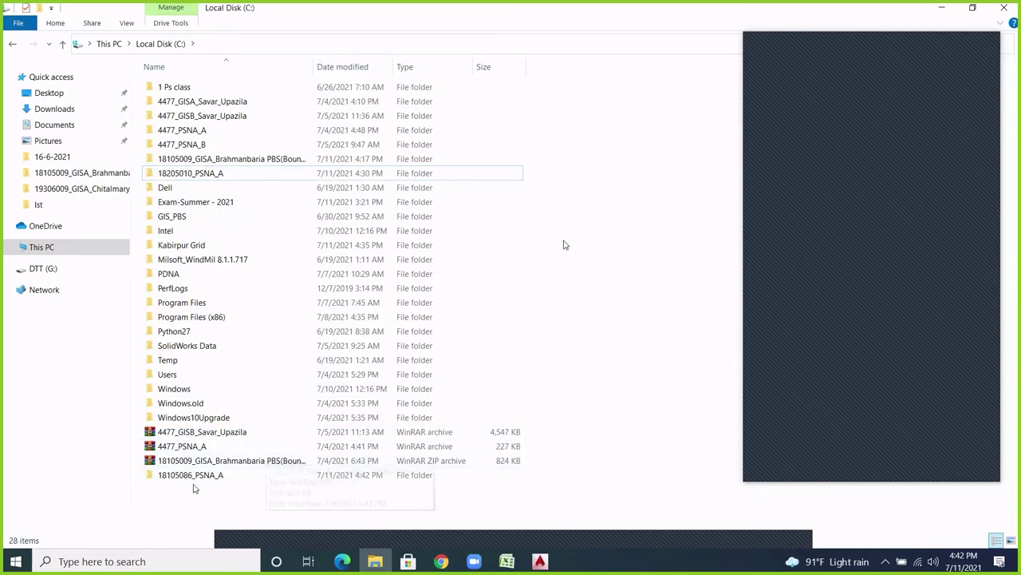
pyautogui.click(940, 8)
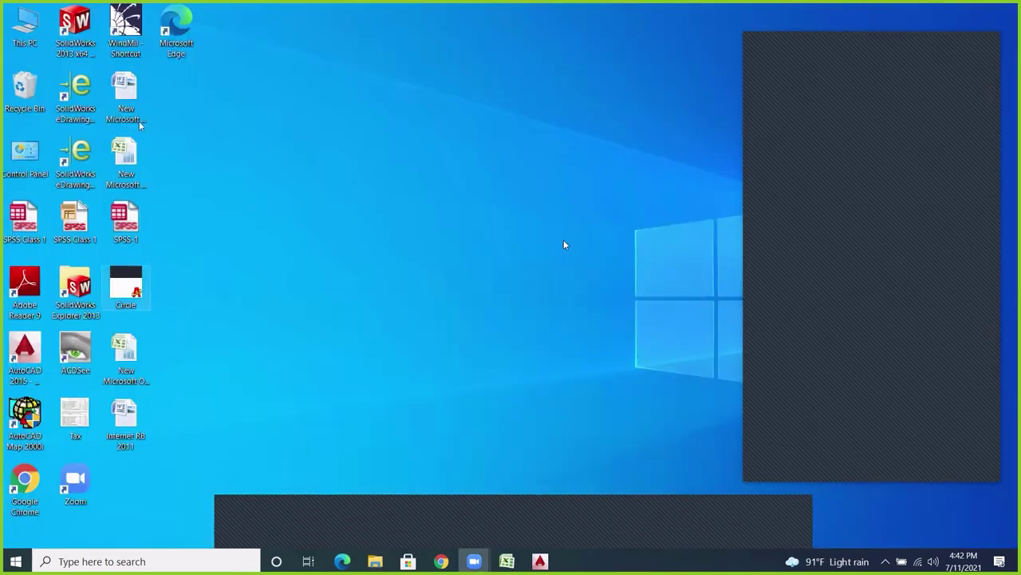
# Launch WindMil Enterprise, log in, and start opening an existing model.
pyautogui.doubleClick(125, 28)
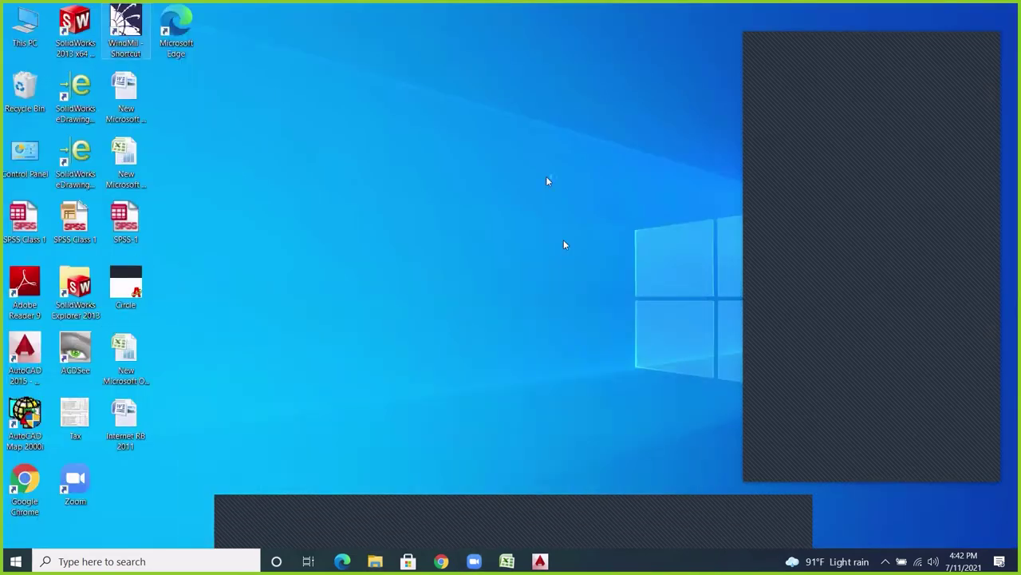
pyautogui.click(577, 339)
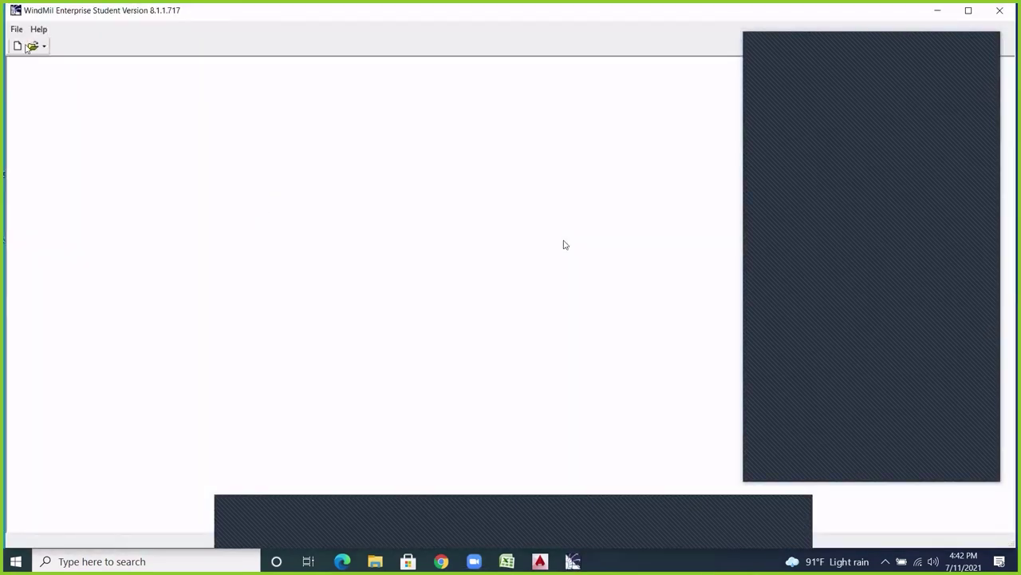
pyautogui.click(30, 45)
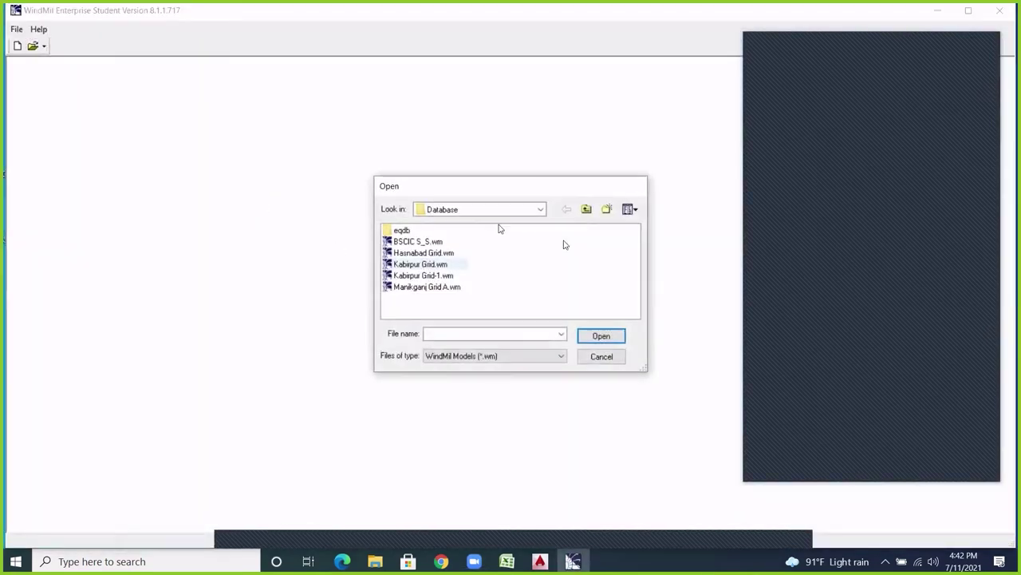
# Open kabirpur grid.wm from C:\18105086_PSNA_A, keeping the existing equipment database.
pyautogui.click(586, 210)
pyautogui.click(540, 209)
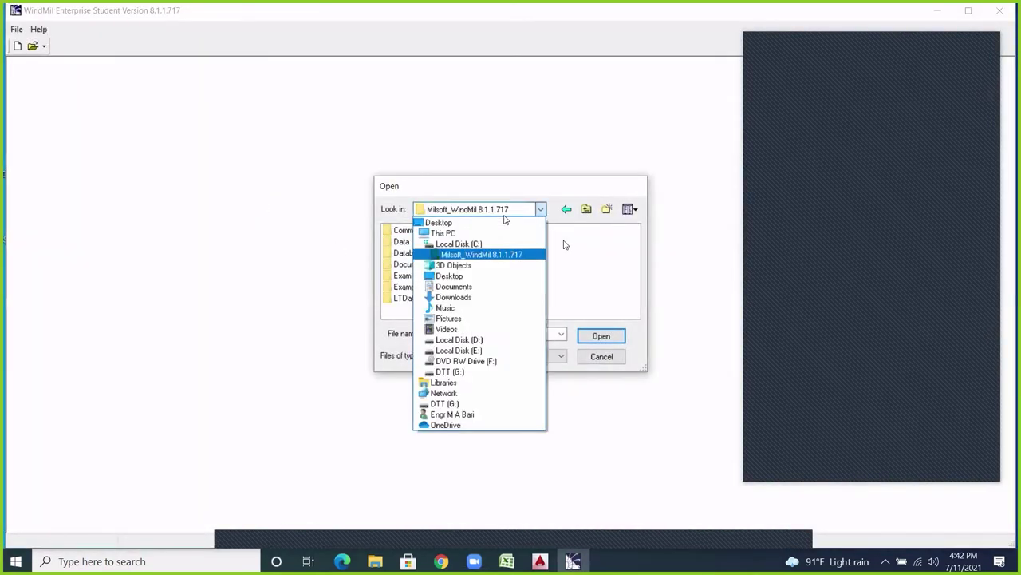
pyautogui.click(471, 244)
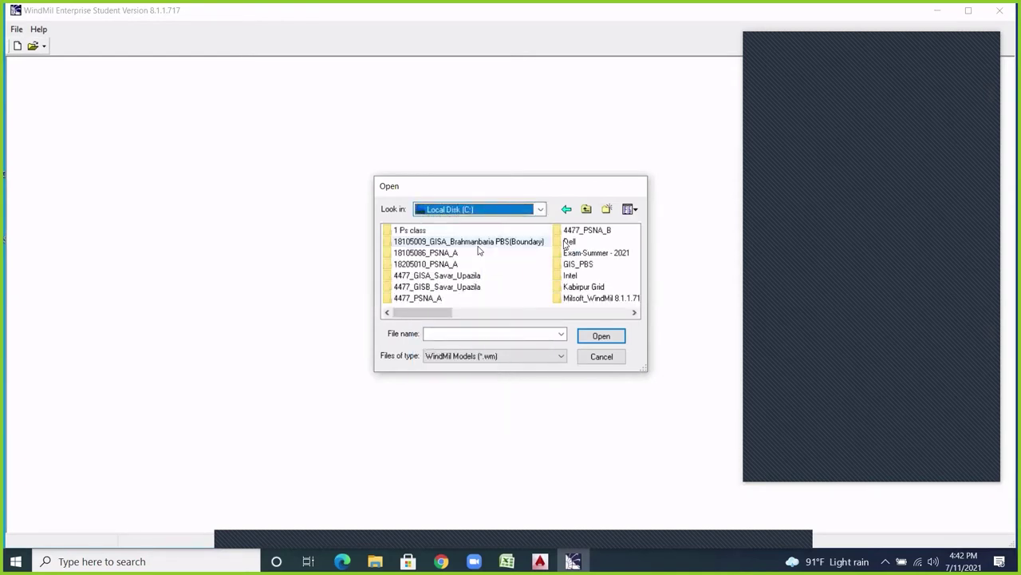
pyautogui.doubleClick(445, 252)
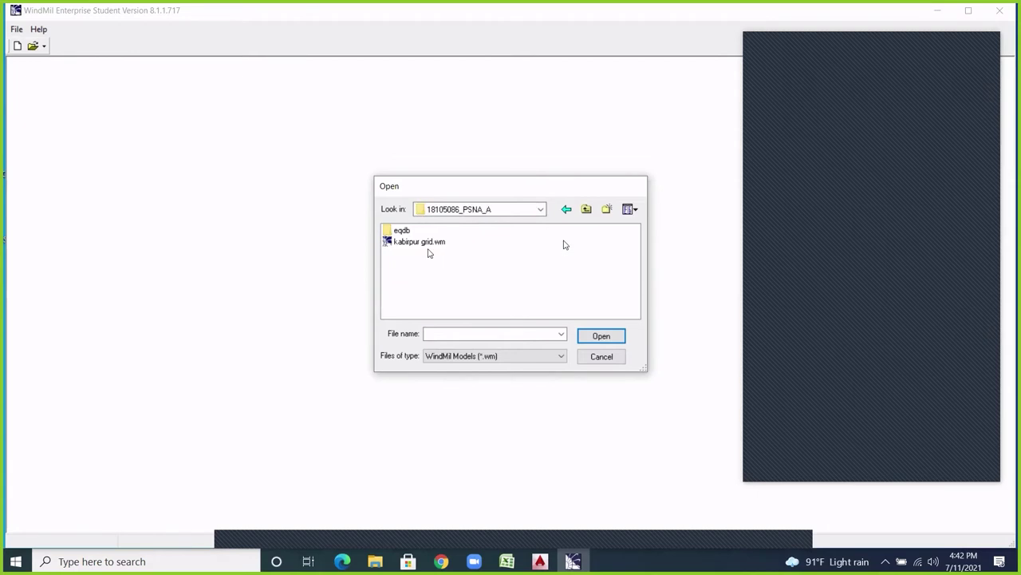
pyautogui.click(431, 242)
pyautogui.click(602, 338)
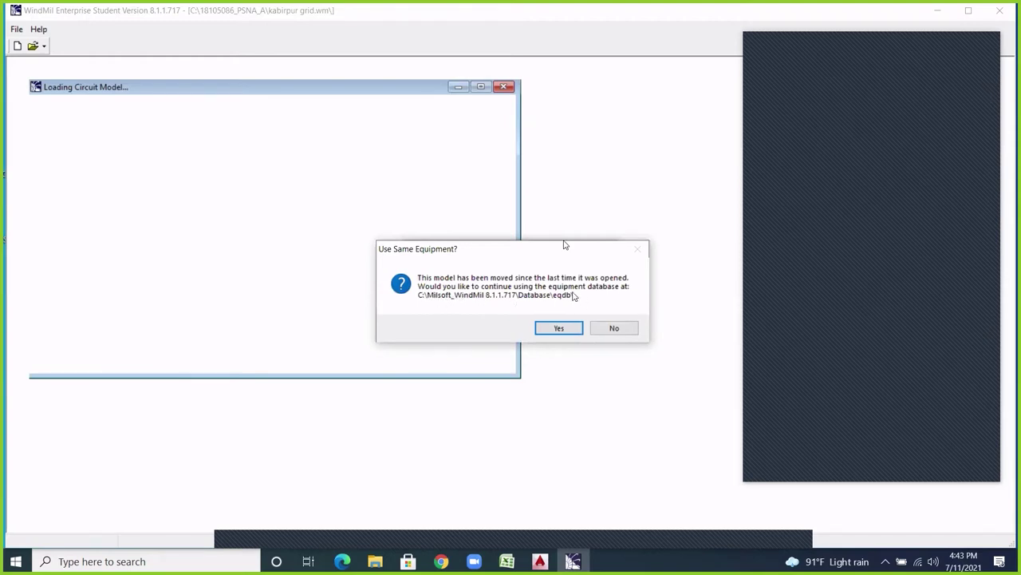
pyautogui.click(550, 329)
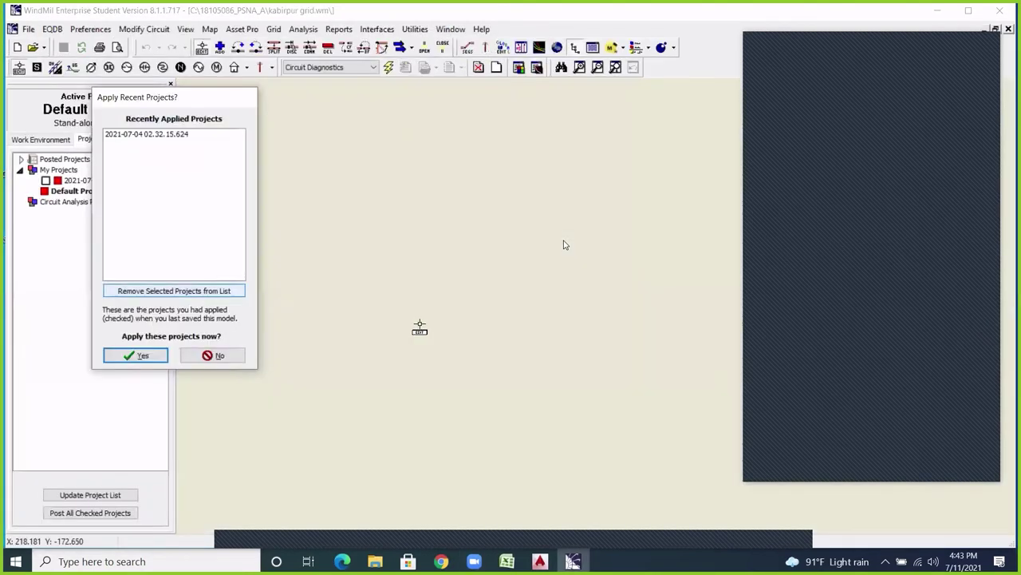
pyautogui.press('Tab')
# Apply the recent 2021-07-04 project to the Kabirpur grid map.
pyautogui.press('Return')
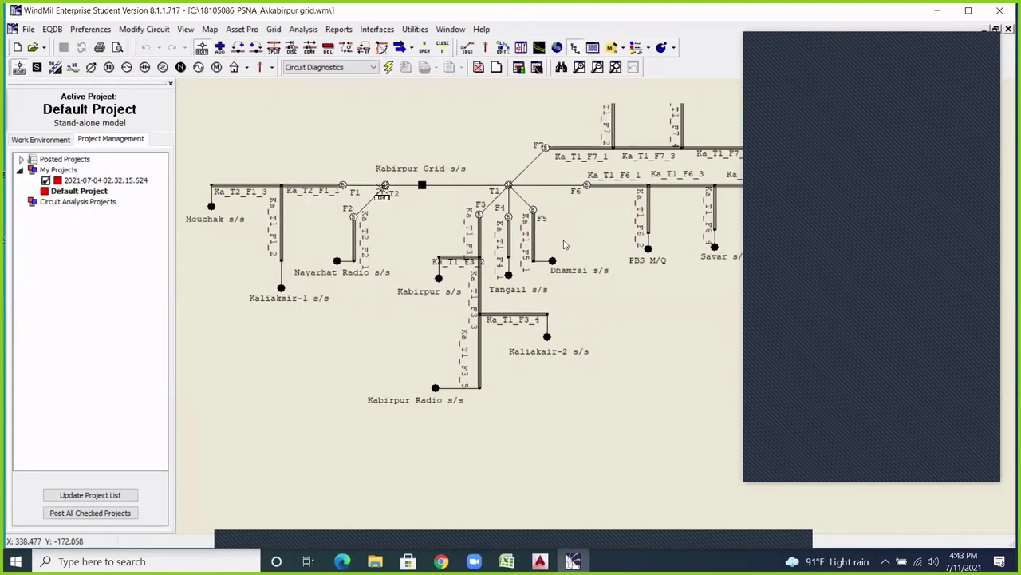
pyautogui.scroll(-2, 563, 245)
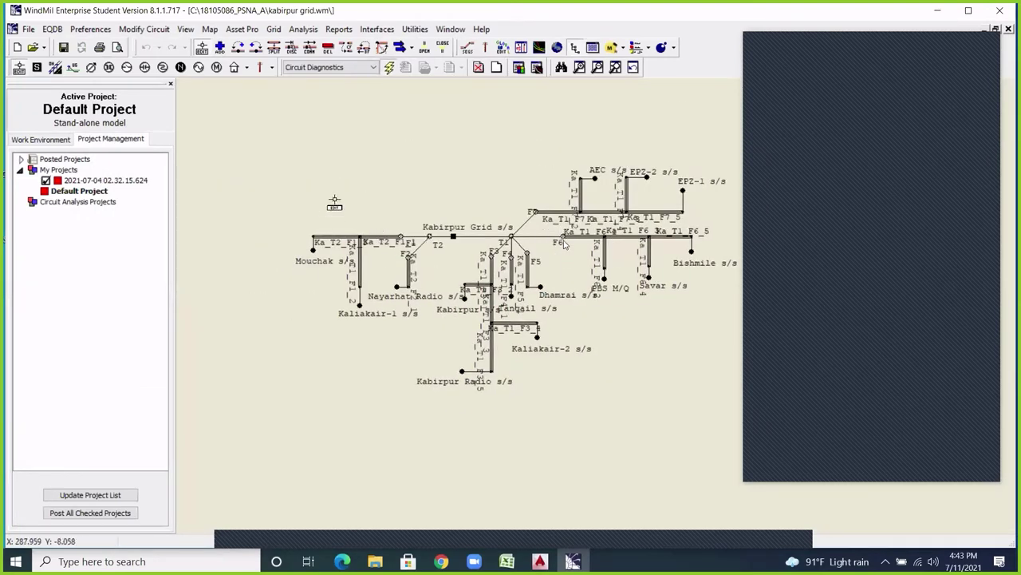
pyautogui.scroll(3, 563, 245)
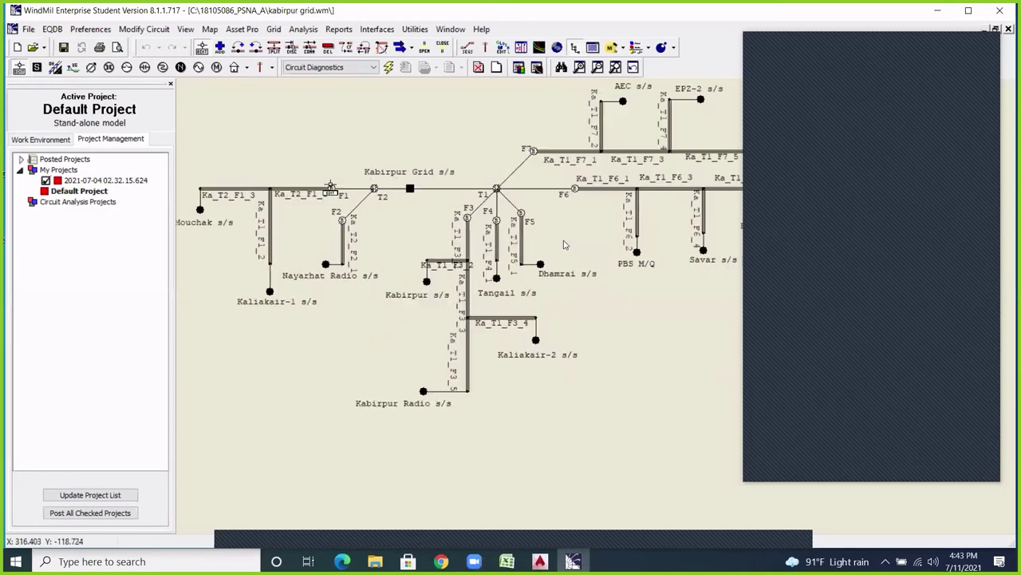
pyautogui.scroll(3, 563, 245)
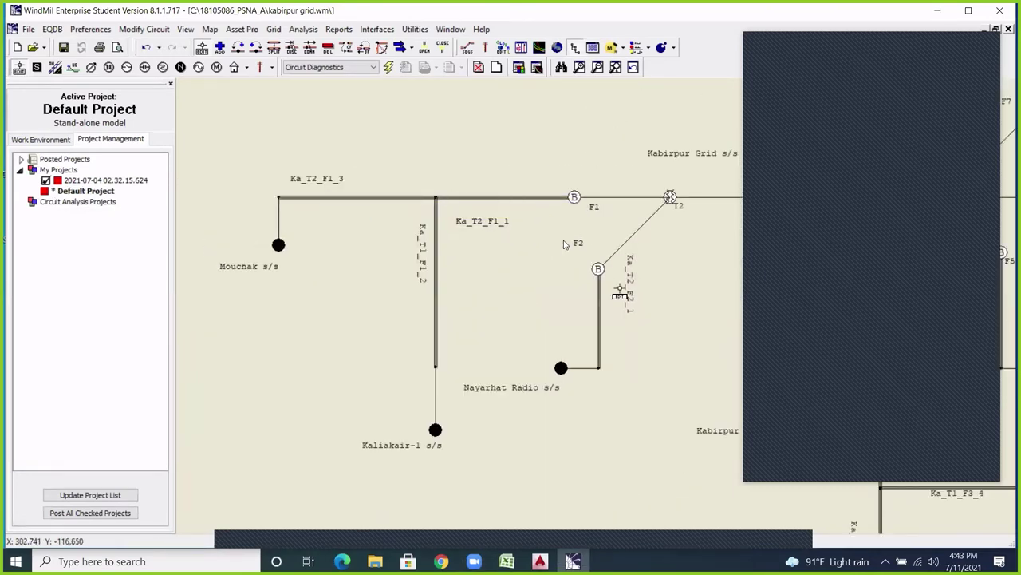
# Pan to the F3 branch; move Ka_T1_F3_2's label above its line and Kabirpur s/s's right.
pyautogui.press('Right')
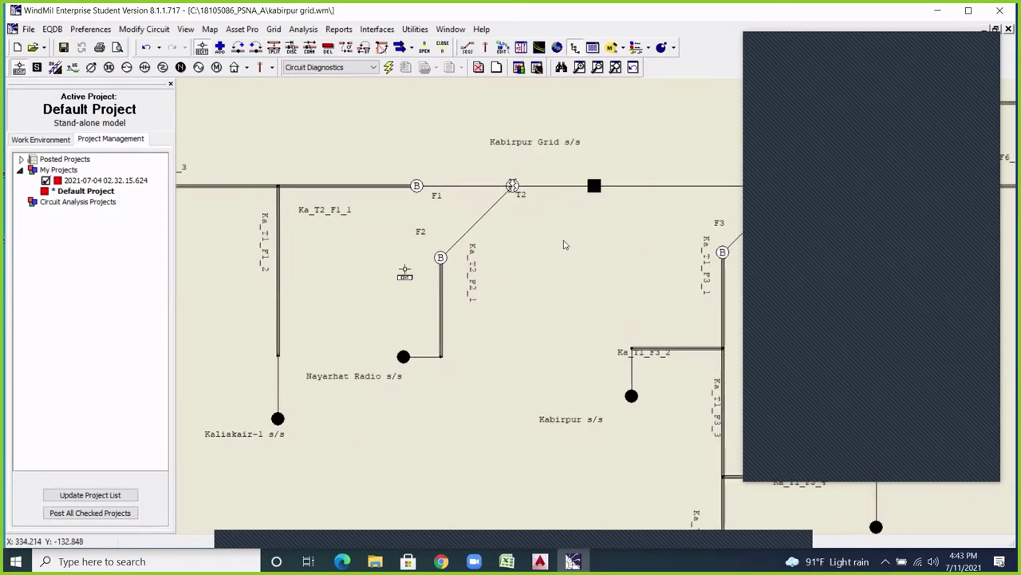
pyautogui.press('Right')
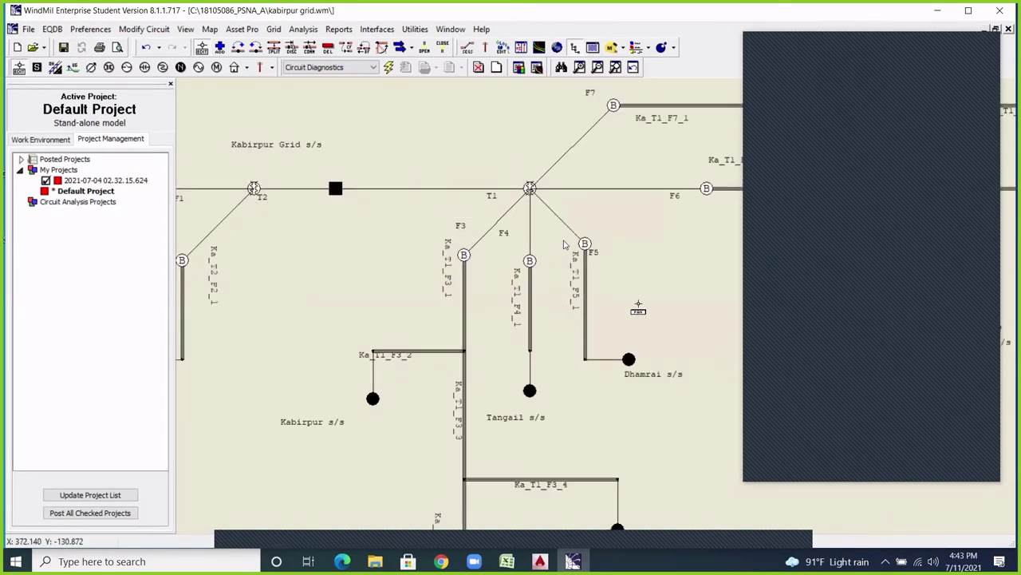
pyautogui.press('Down')
pyautogui.press('Left')
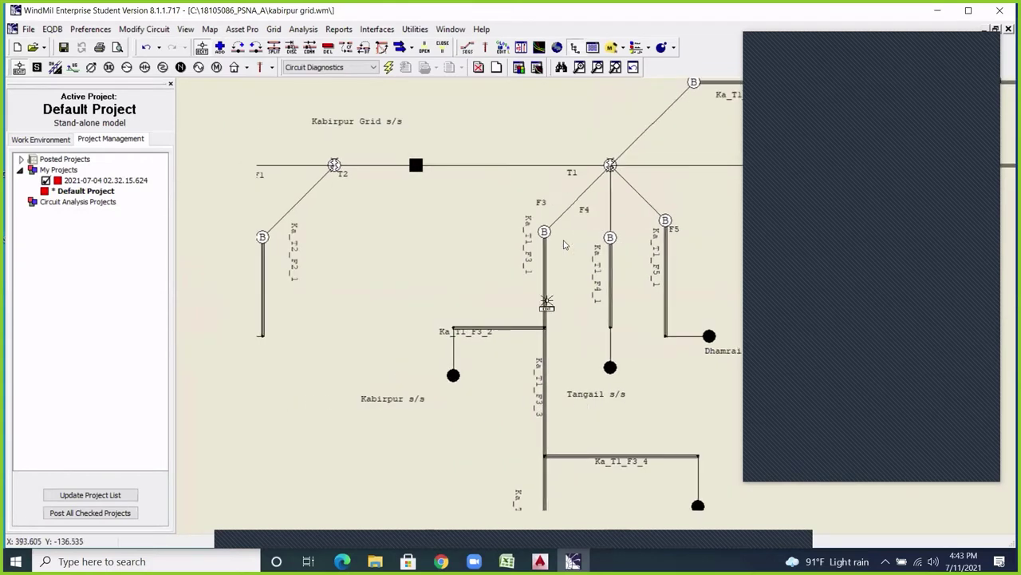
pyautogui.press('Down')
pyautogui.moveTo(453, 249); pyautogui.dragTo(456, 224)
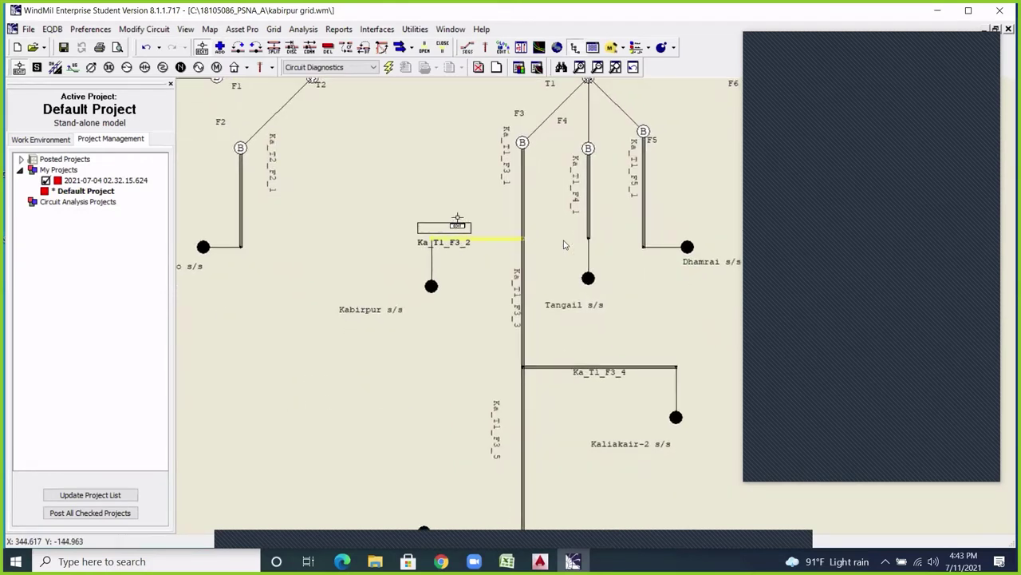
pyautogui.moveTo(384, 311); pyautogui.dragTo(407, 313)
# Show the Navigator for the Mouchak s/s node, parented by Ka_T2_F1_3.
pyautogui.press('Left')
pyautogui.press('Left')
pyautogui.press('Left')
pyautogui.press('Left')
pyautogui.press('Left')
pyautogui.press('Left')
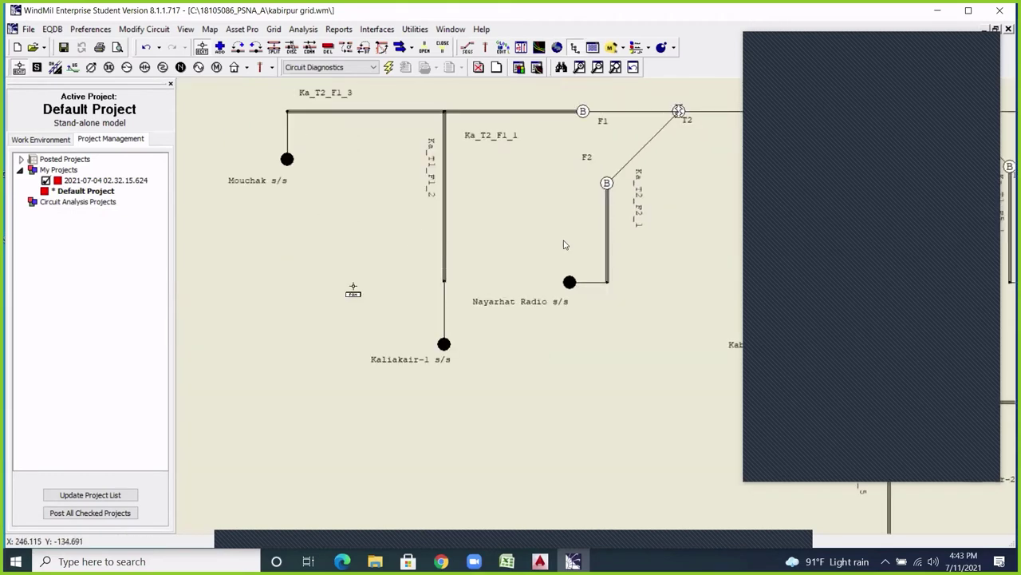
pyautogui.press('Up')
pyautogui.press('Return')
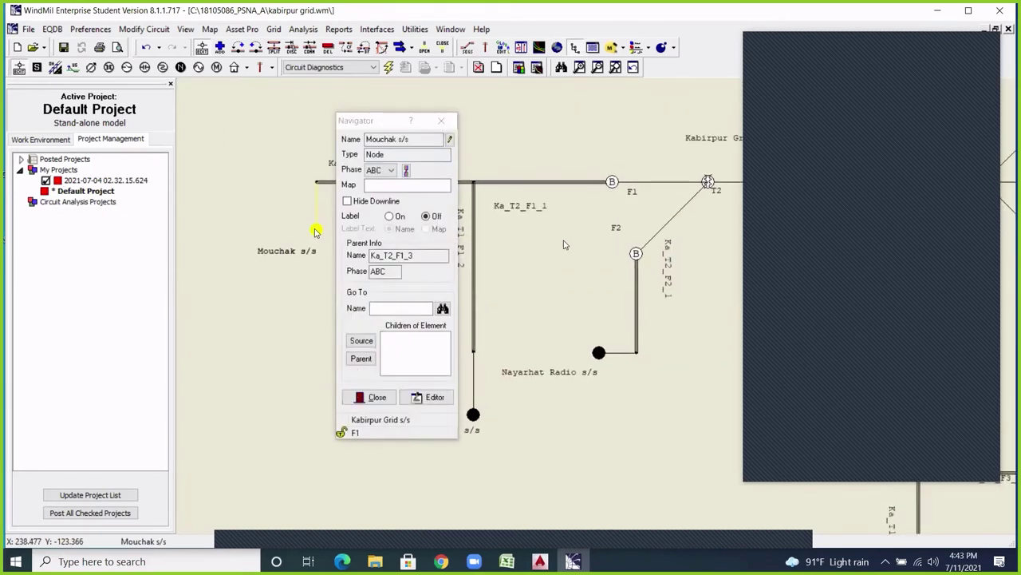
# Review calculated loads from Mouchak s/s through Kaliakair-1, Nayarhat Radio, Kabirpur, Kabirpur Radio, Tangail.
pyautogui.click(435, 397)
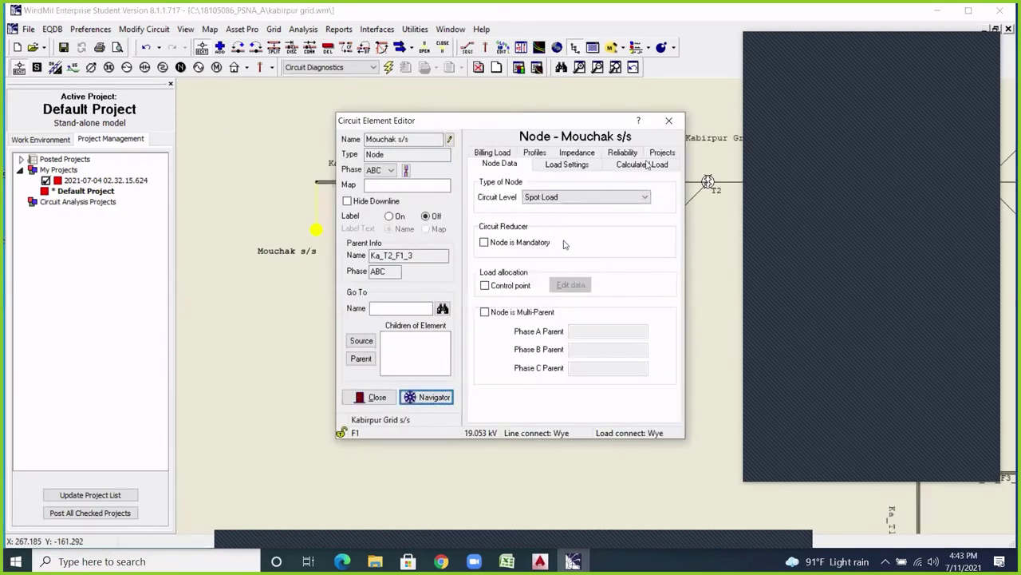
pyautogui.click(647, 166)
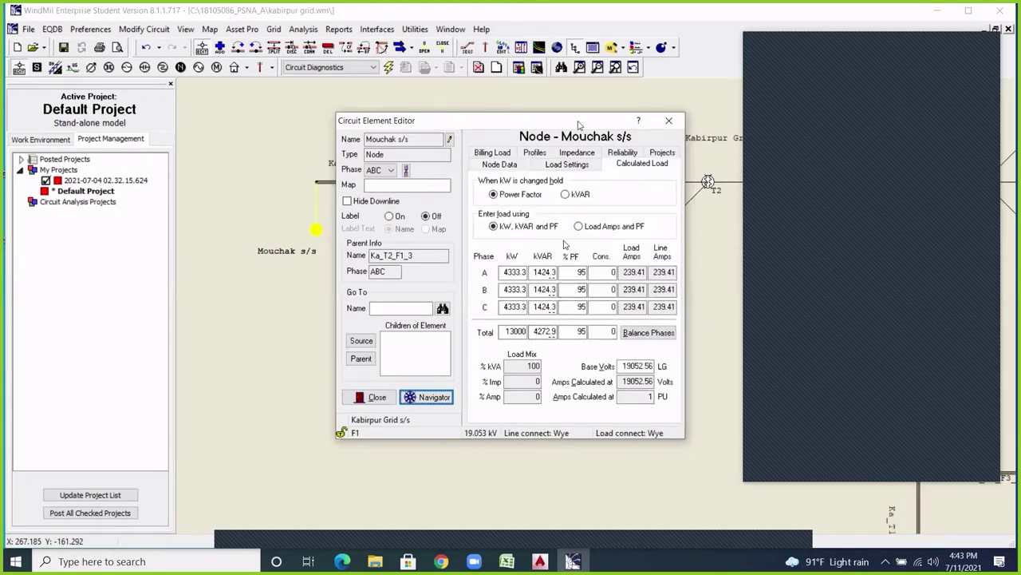
pyautogui.press('Down')
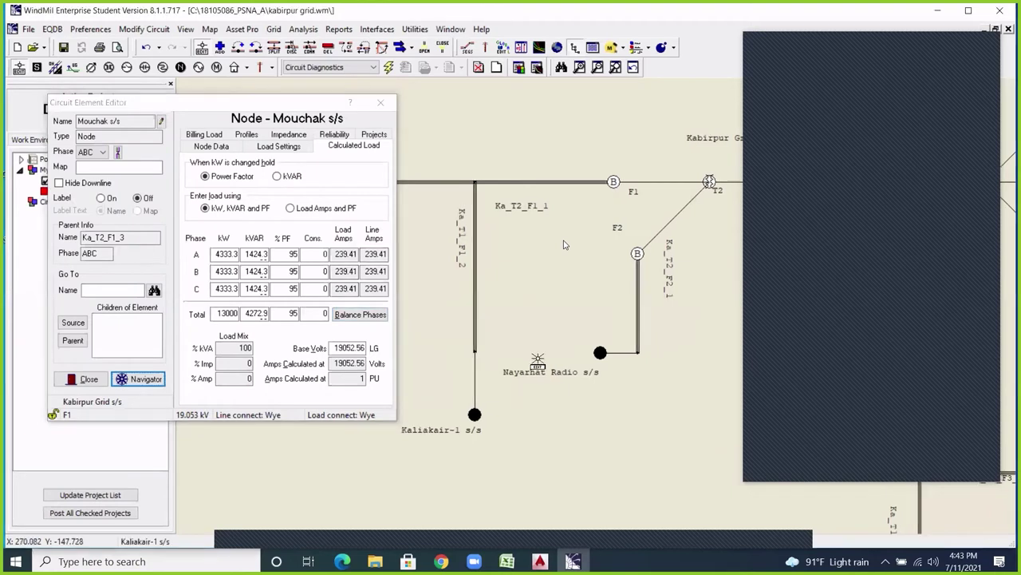
pyautogui.press('Down')
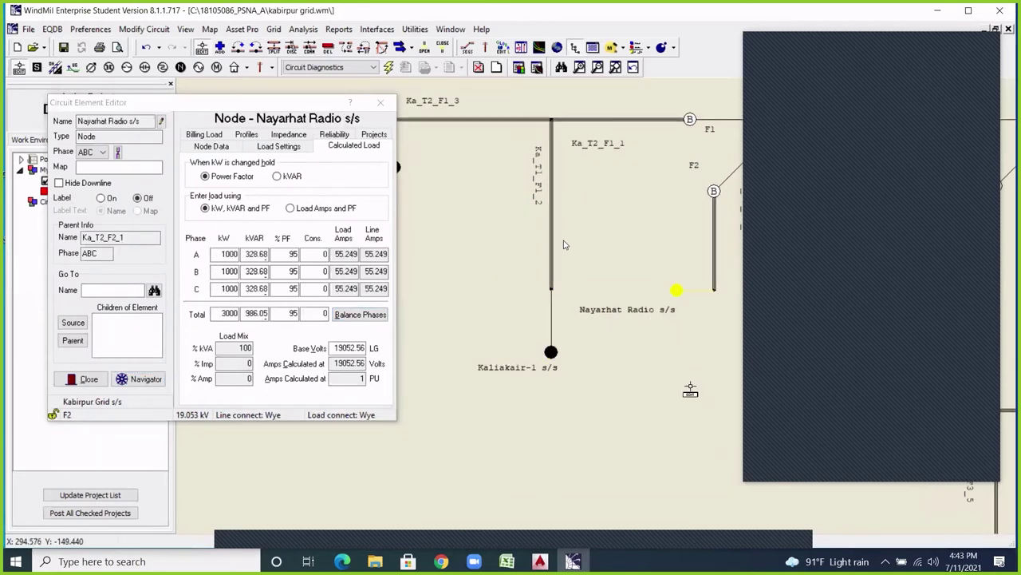
pyautogui.press('Down')
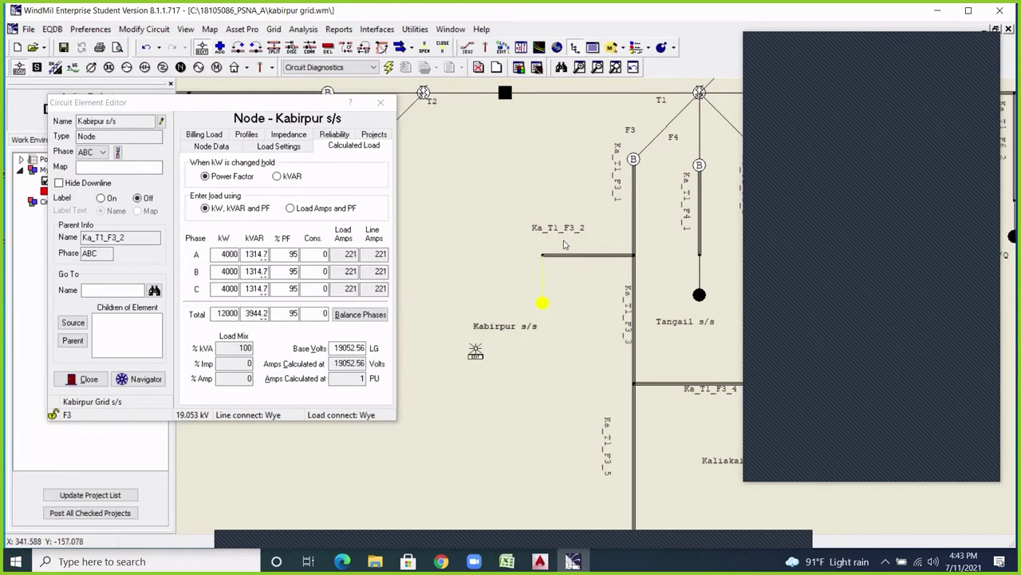
pyautogui.press('Down')
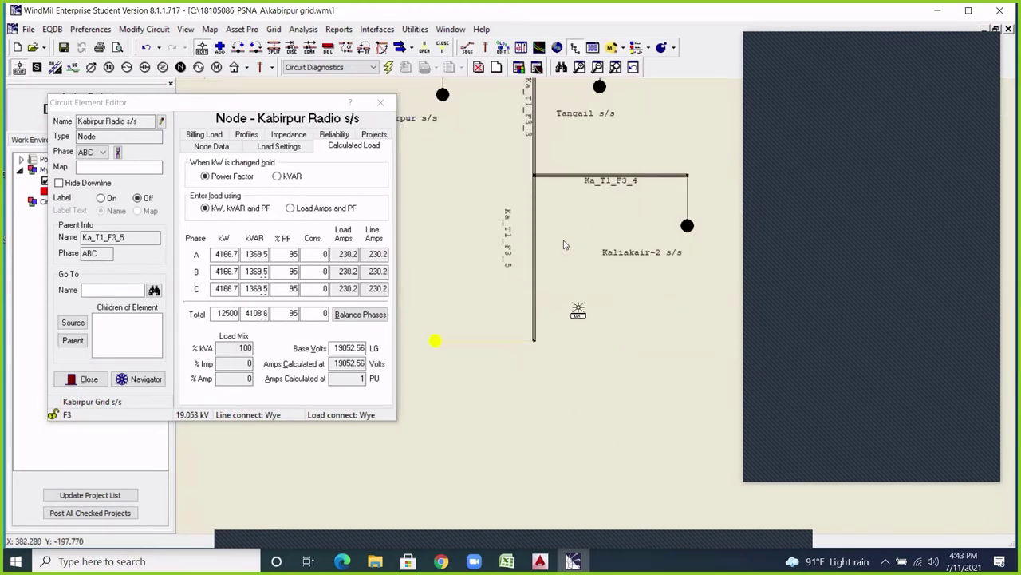
pyautogui.press('Down')
pyautogui.press('Down')
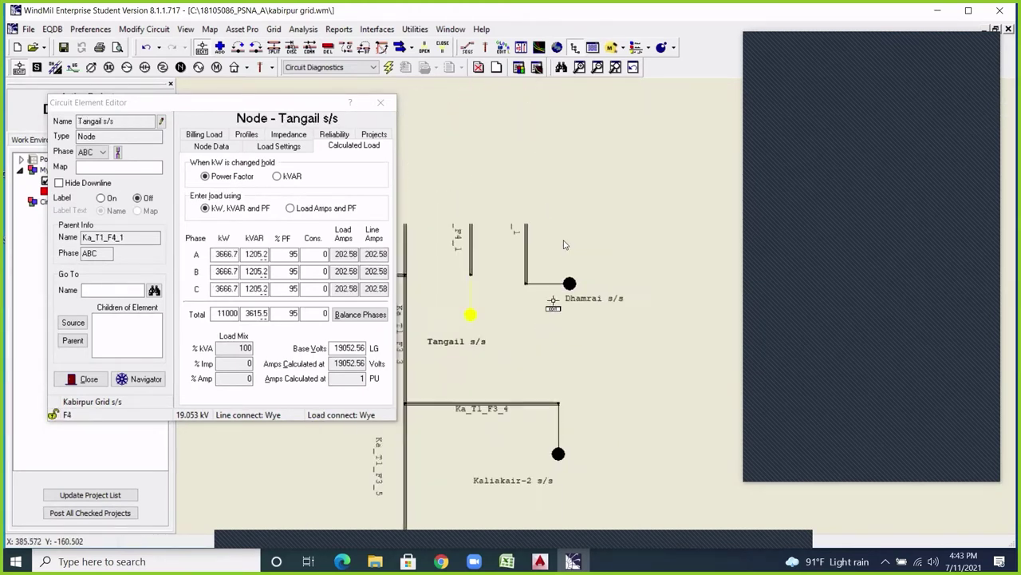
# Continue through calculated loads for Dhamrai, PBS M/Q, Savar, Bishmile, EPZ-2 and AEC.
pyautogui.press('Down')
pyautogui.press('Down')
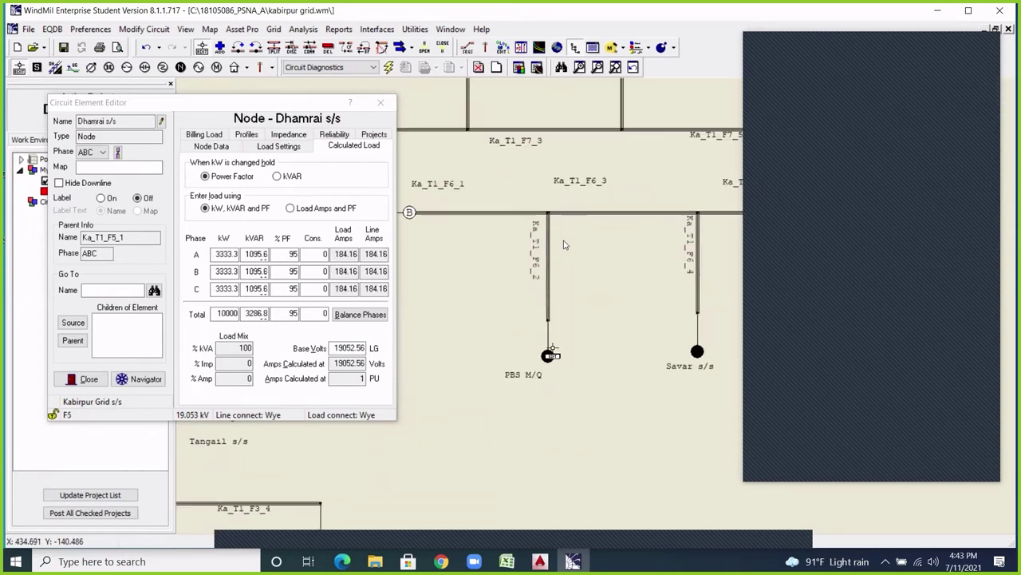
pyautogui.press('Down')
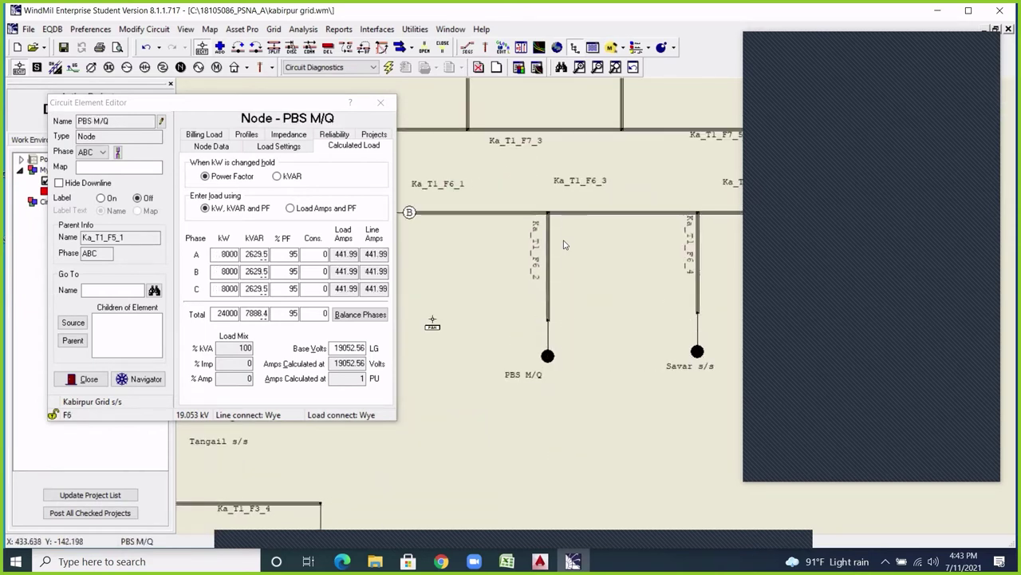
pyautogui.press('Down')
pyautogui.press('Down')
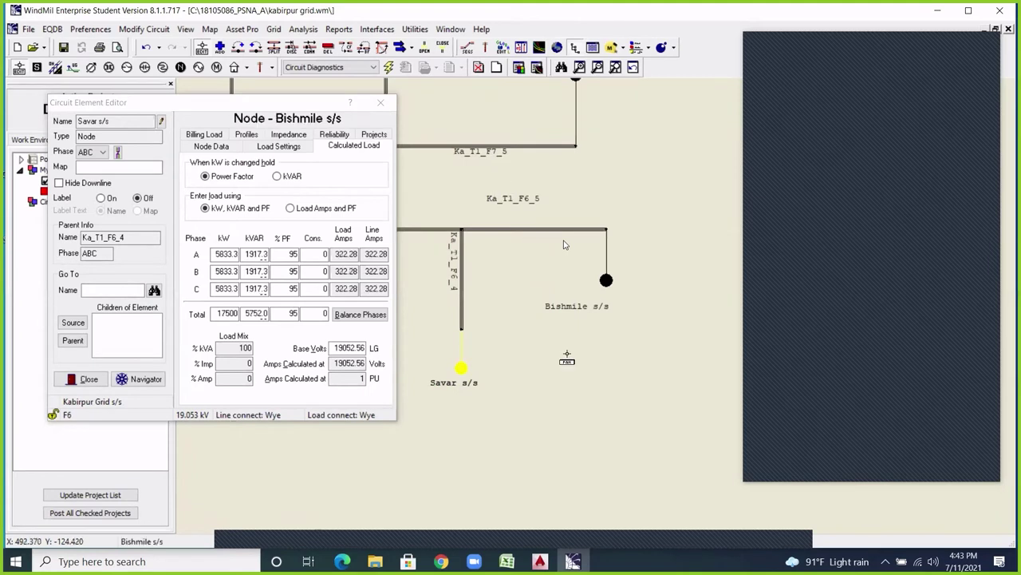
pyautogui.press('Down')
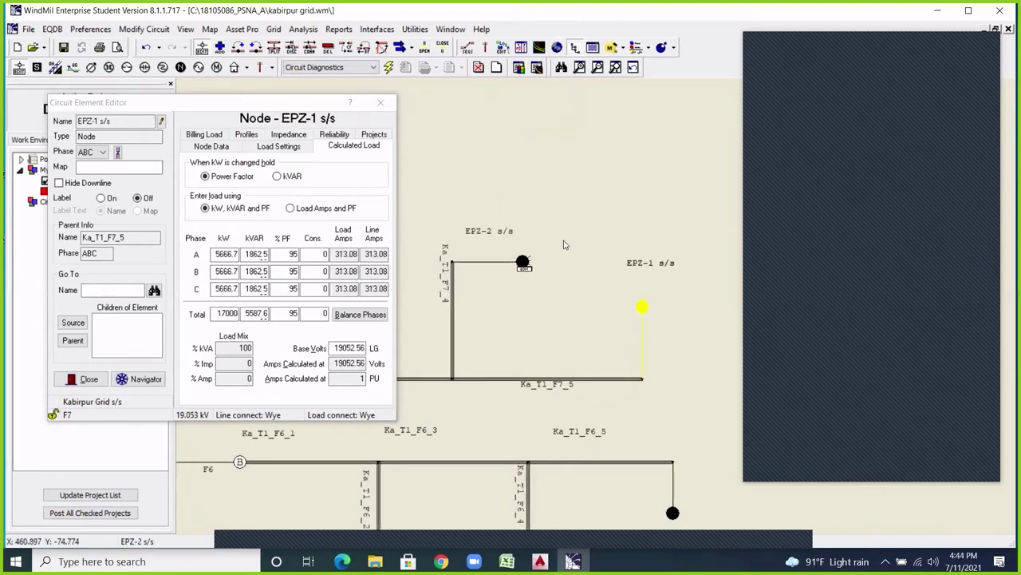
pyautogui.press('Down')
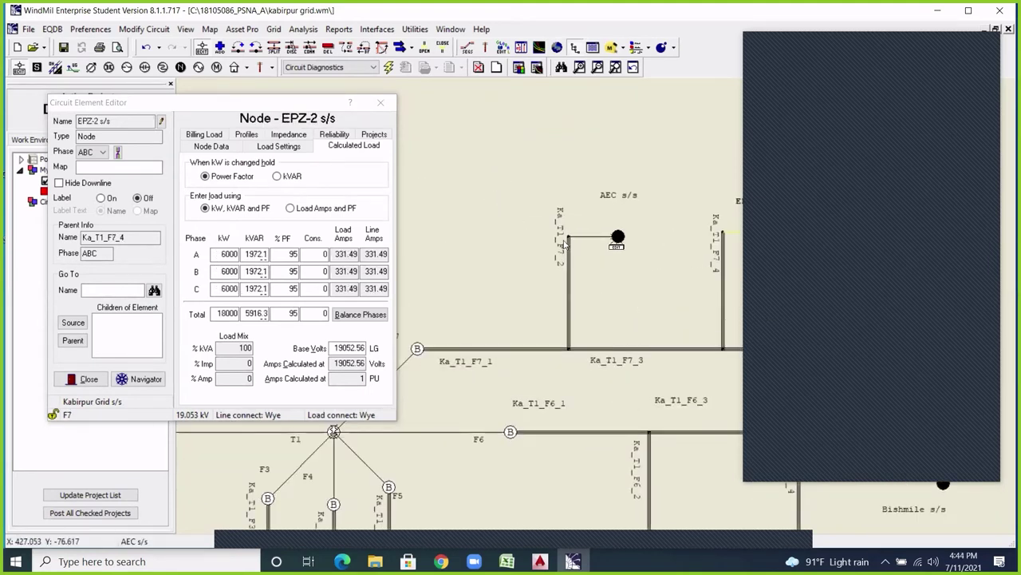
pyautogui.press('Down')
# Close the element editor, centre the whole network, and inspect the T2 transformer properties.
pyautogui.click(382, 105)
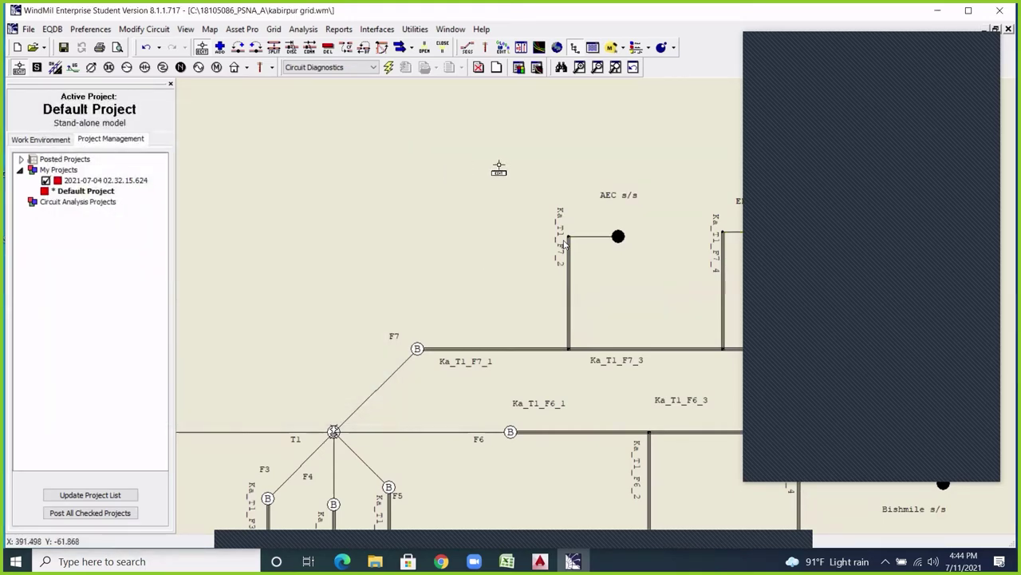
pyautogui.scroll(1, 463, 275)
pyautogui.scroll(-3, 456, 274)
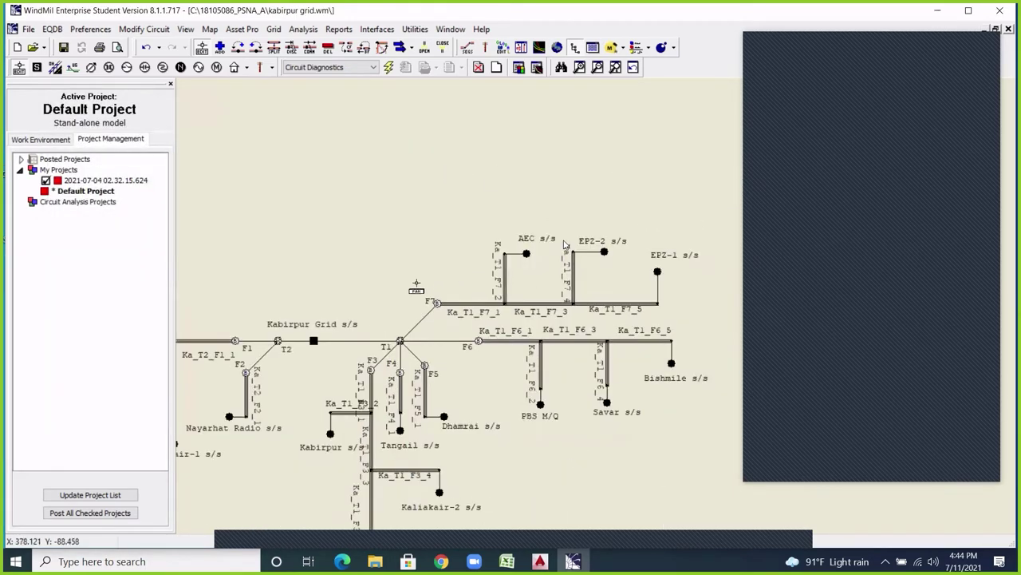
pyautogui.moveTo(416, 286); pyautogui.dragTo(498, 169)
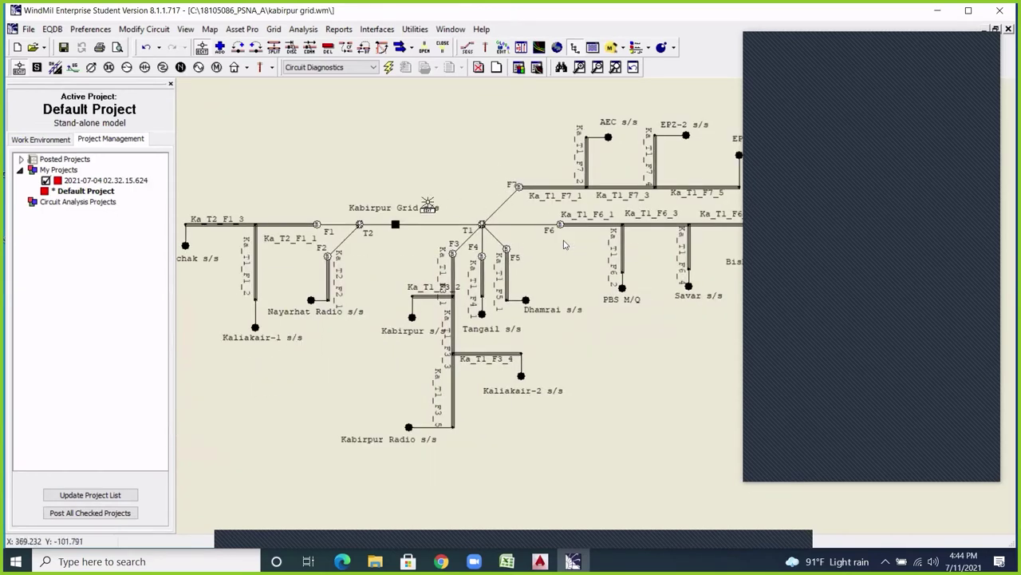
pyautogui.click(427, 202)
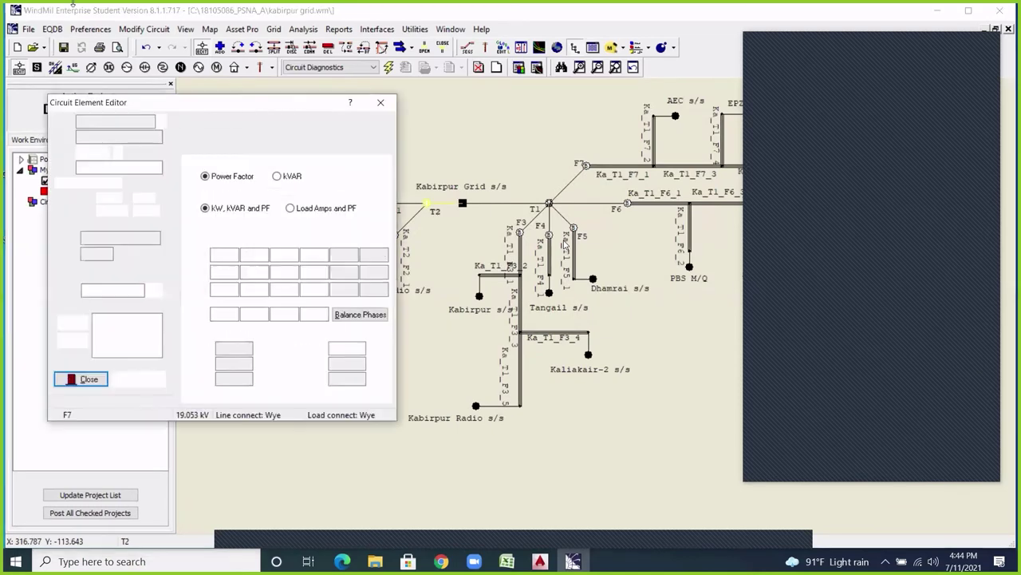
pyautogui.press('Escape')
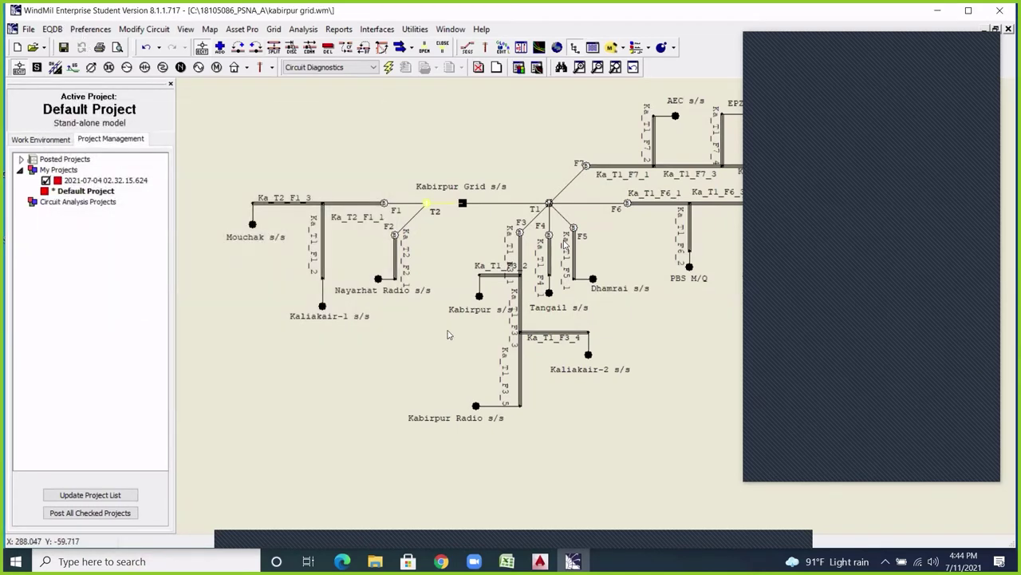
pyautogui.click(90, 29)
# Review System Preferences, including modeling preferences, and close without changes.
pyautogui.press('Escape')
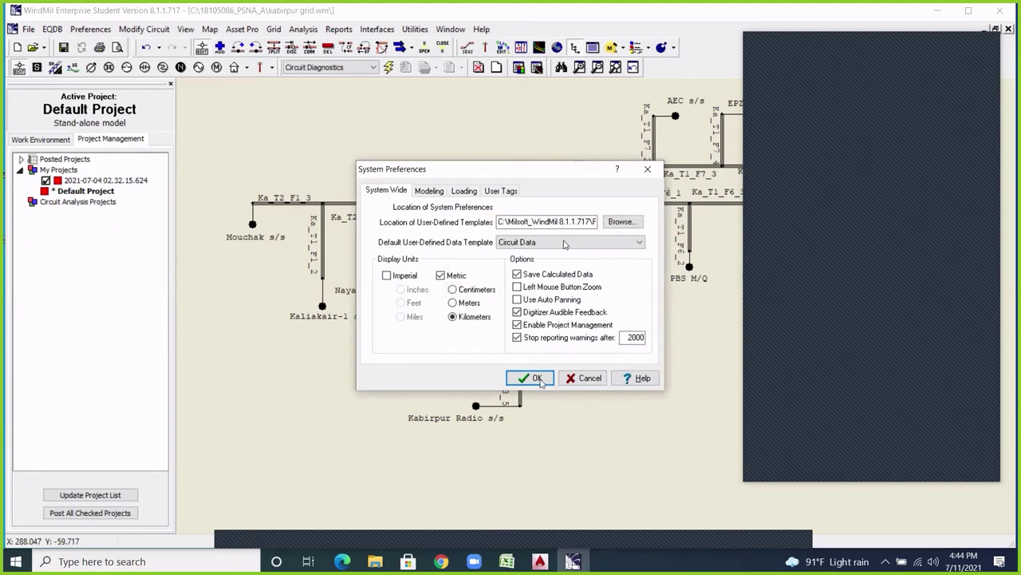
pyautogui.hotkey('ctrl', 'Tab')
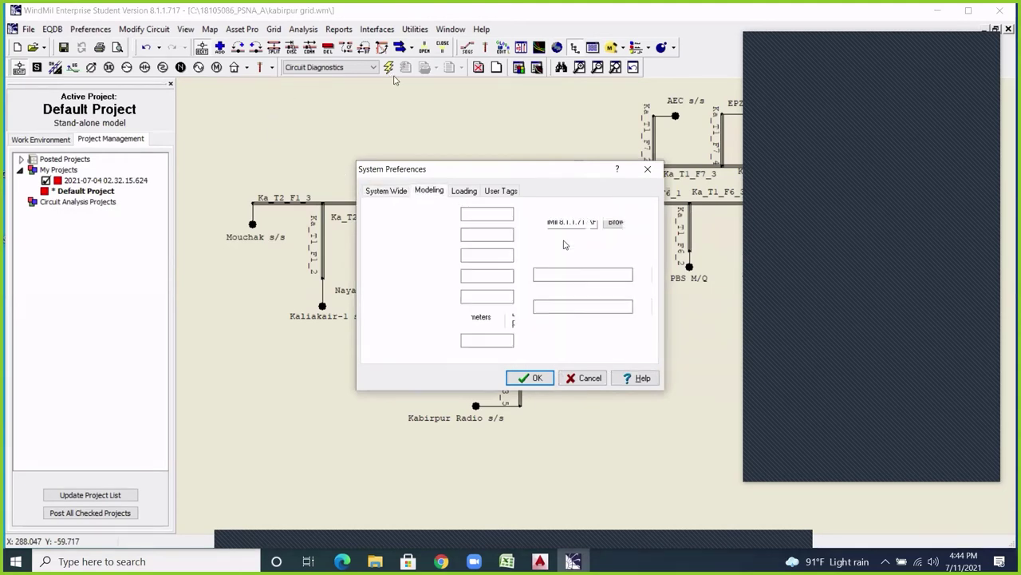
pyautogui.press('Escape')
# Zoom and pan the map to show T1 feeding feeders F3–F7.
pyautogui.press('Right')
pyautogui.press('Right')
pyautogui.press('Right')
pyautogui.press('Right')
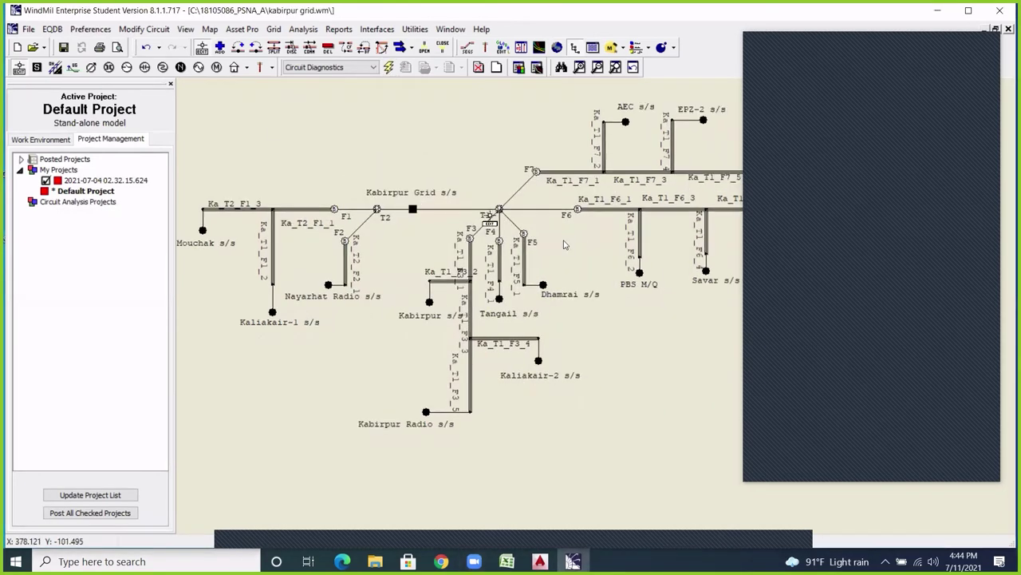
pyautogui.click(107, 69)
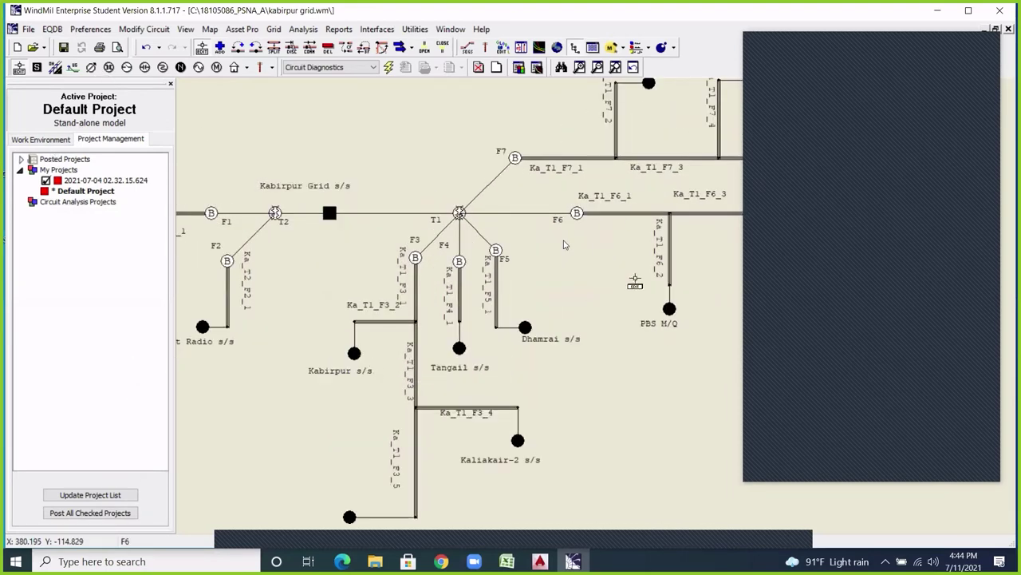
pyautogui.scroll(1, 635, 281)
pyautogui.press('Right')
pyautogui.press('Right')
pyautogui.press('Right')
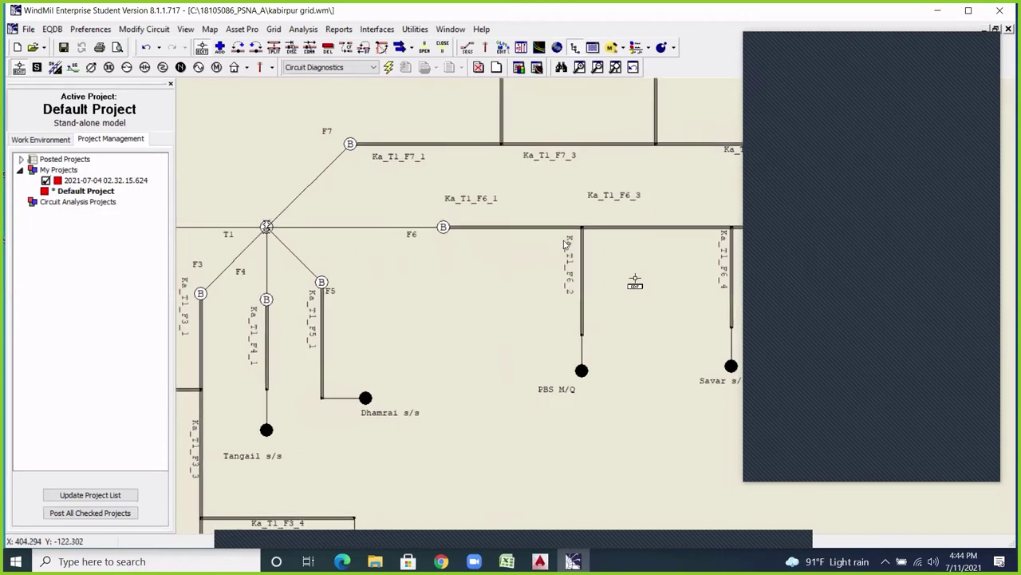
pyautogui.press('Left')
pyautogui.press('Left')
pyautogui.press('Left')
pyautogui.press('Left')
pyautogui.press('Left')
pyautogui.press('Left')
pyautogui.press('Left')
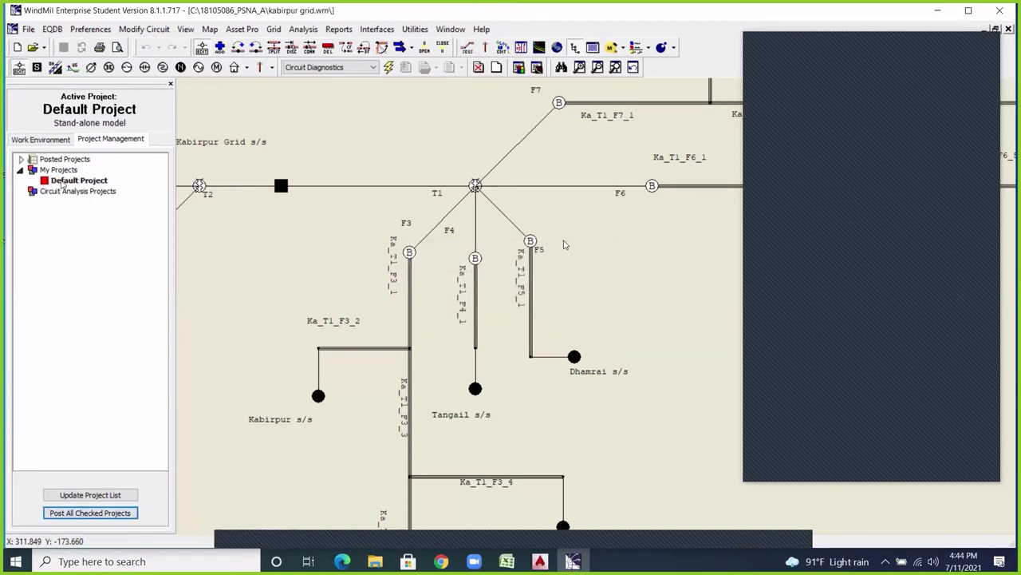
# Show the Entire Model tree and colour the circuit lines by phase.
pyautogui.doubleClick(62, 184)
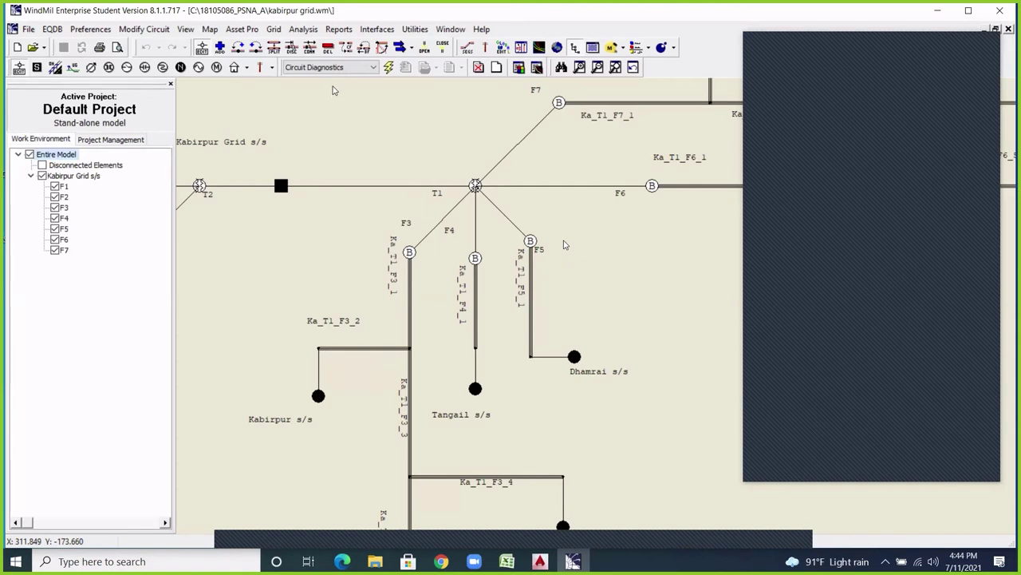
pyautogui.click(372, 67)
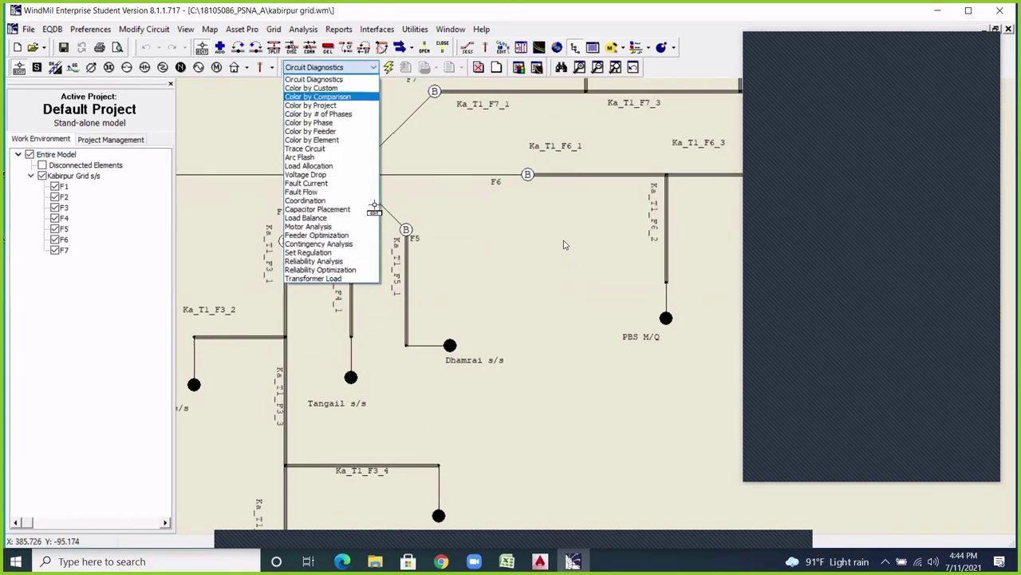
pyautogui.click(309, 122)
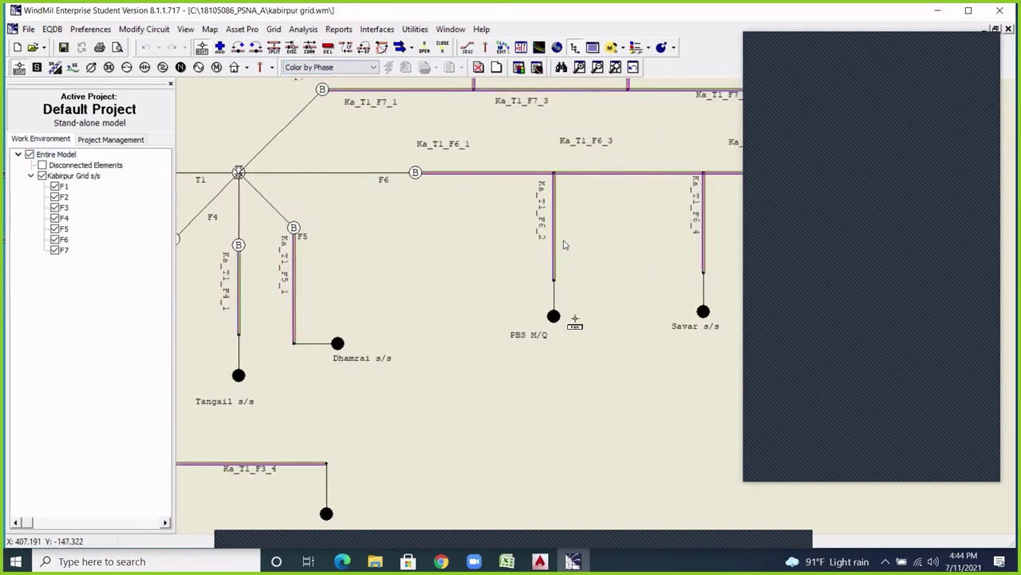
pyautogui.scroll(-3, 575, 319)
pyautogui.scroll(1, 356, 77)
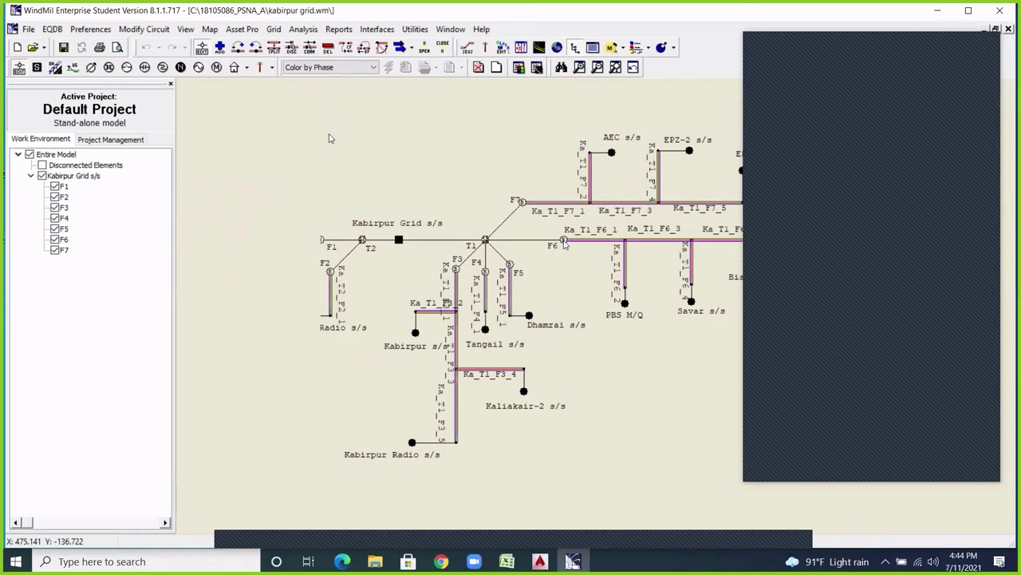
# Switch the map colouring back to Circuit Diagnostics.
pyautogui.click(371, 67)
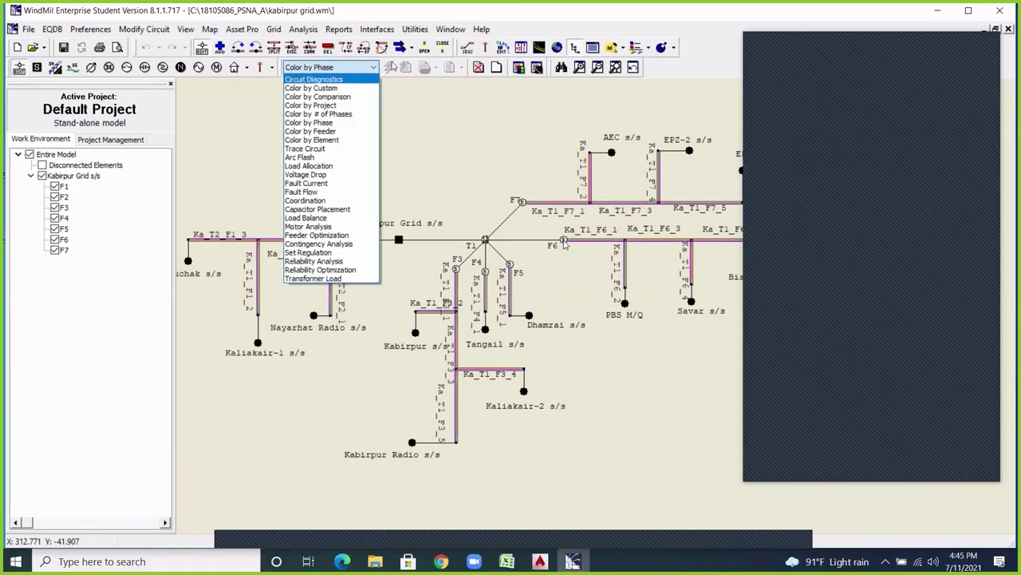
pyautogui.press('Down')
pyautogui.press('Down')
pyautogui.press('Down')
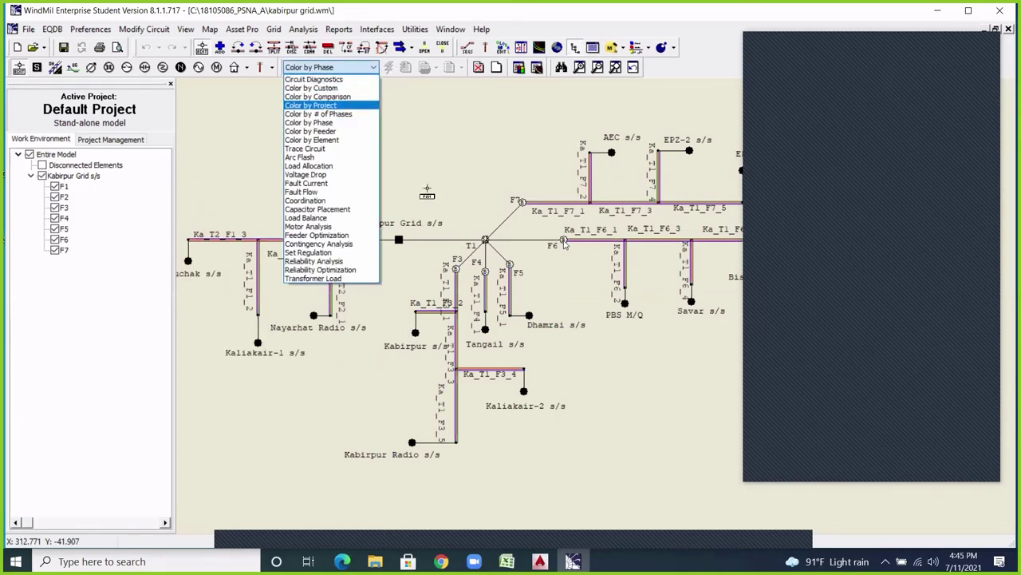
pyautogui.click(424, 216)
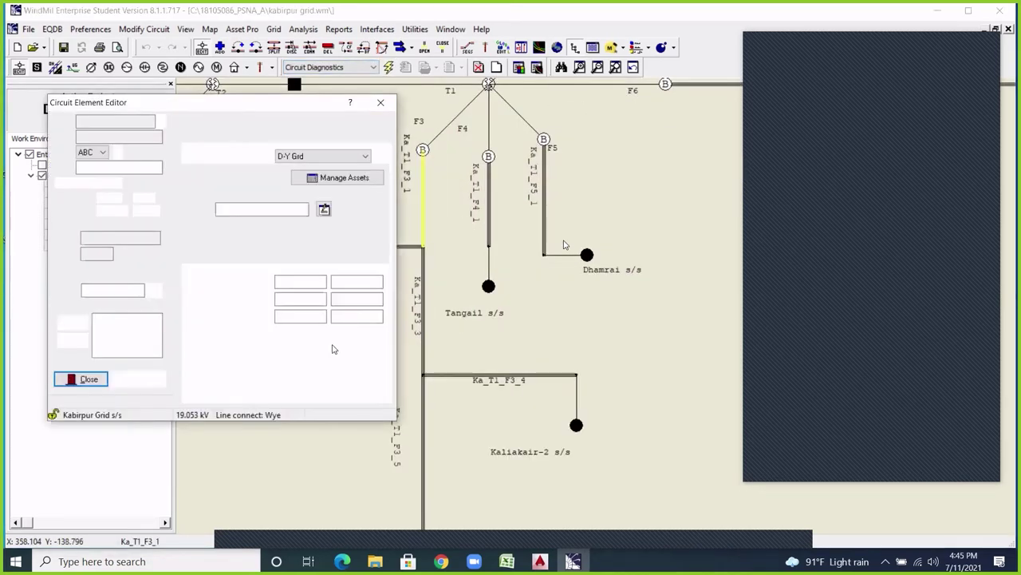
# Check Ka_T1_F3_3 (5 km) and Ka_T1_F3_2 (0.09 km) impedance lengths against the AutoCAD drawing.
pyautogui.press('Down')
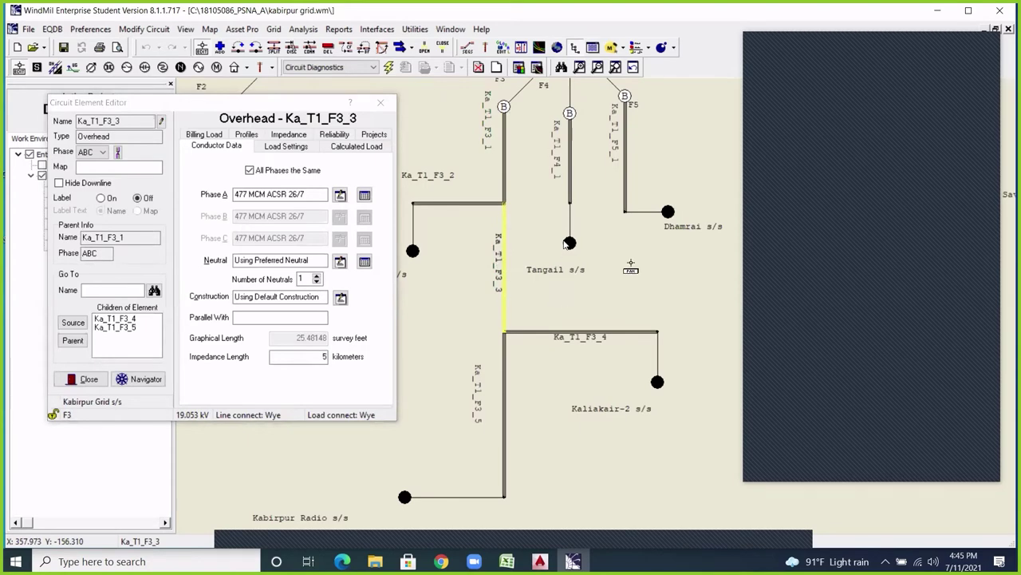
pyautogui.press('Left')
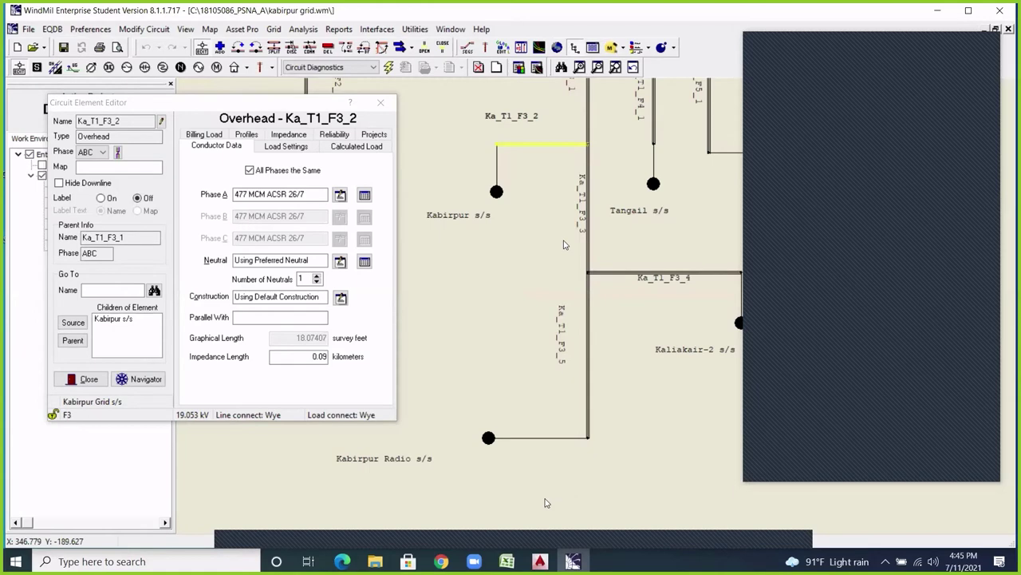
pyautogui.hotkey('alt', 'Tab')
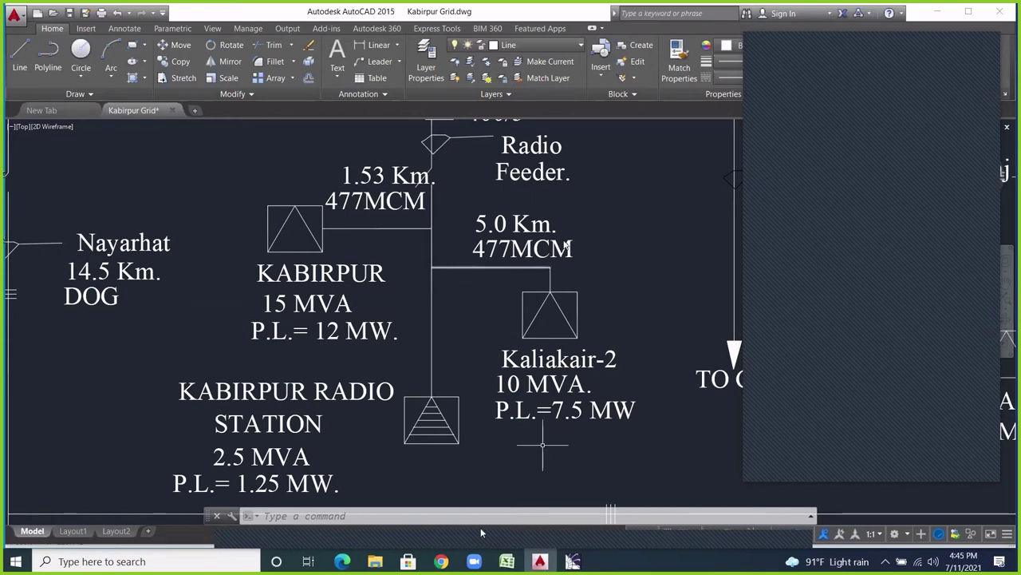
# Inspect the vertical feeder line in AutoCAD, then return to WindMil's Ka_T1_F3_2 editor.
pyautogui.moveTo(475, 560)
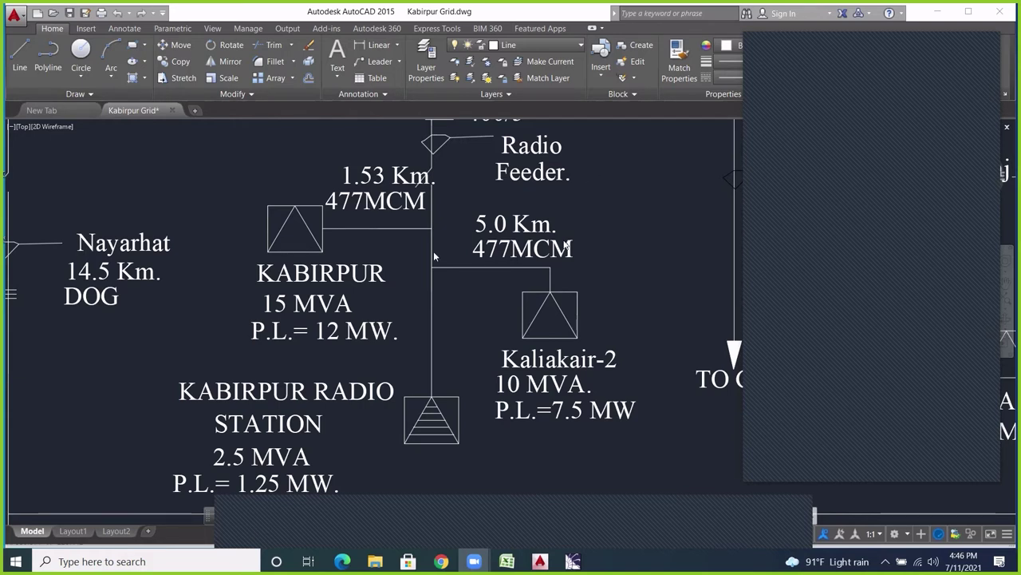
pyautogui.click(431, 180)
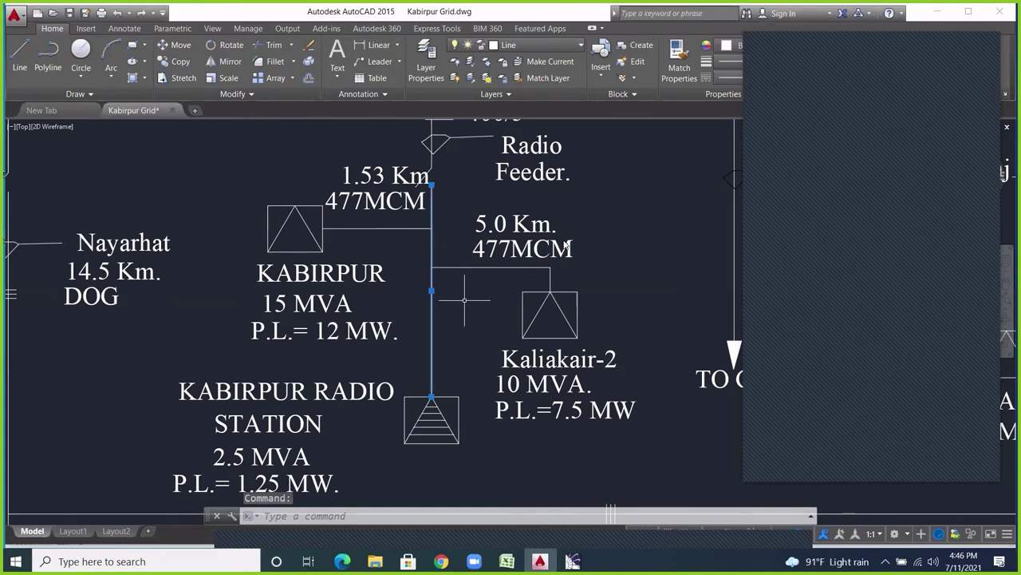
pyautogui.press('Escape')
pyautogui.press('Escape')
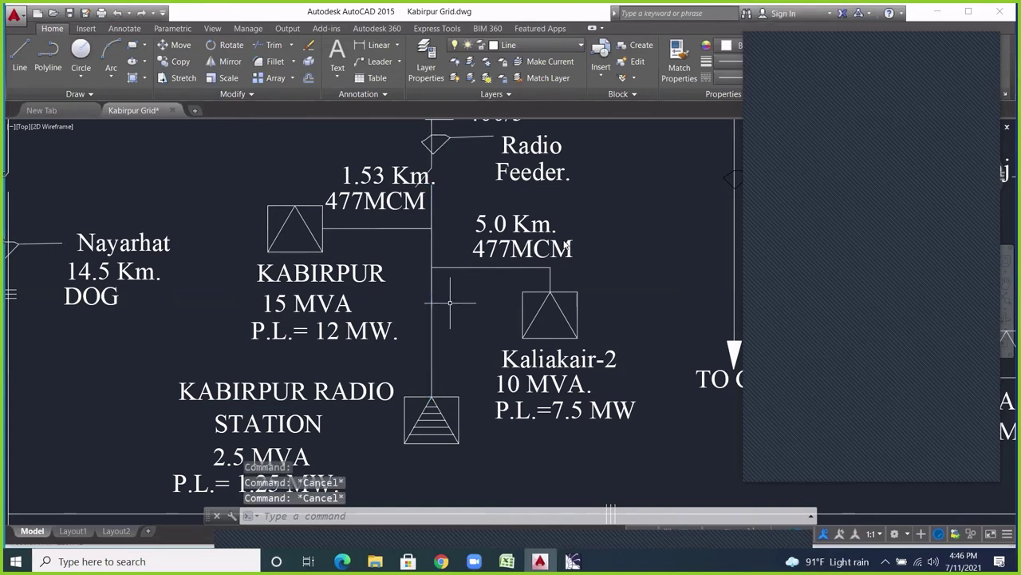
pyautogui.press('Escape')
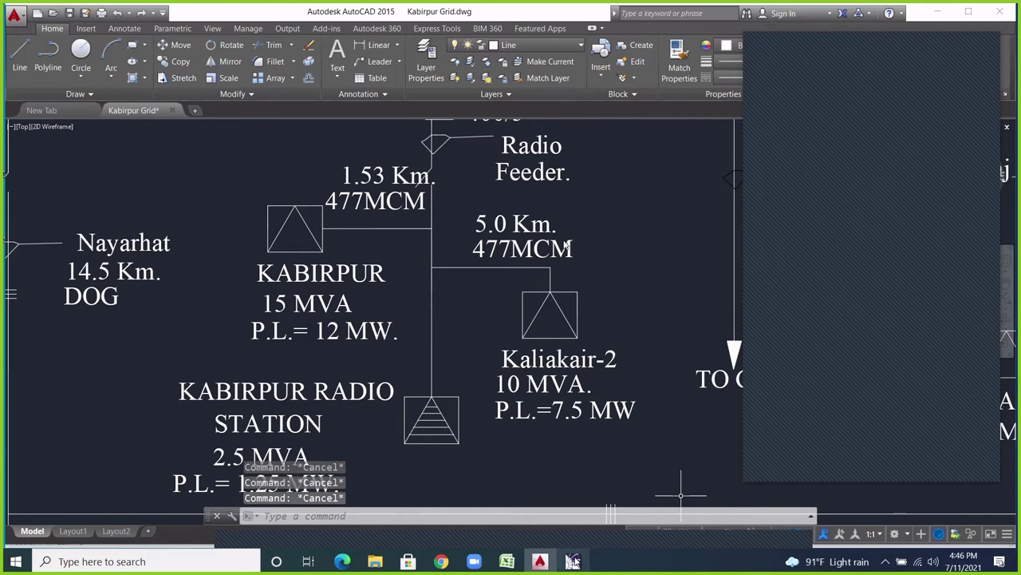
pyautogui.click(572, 561)
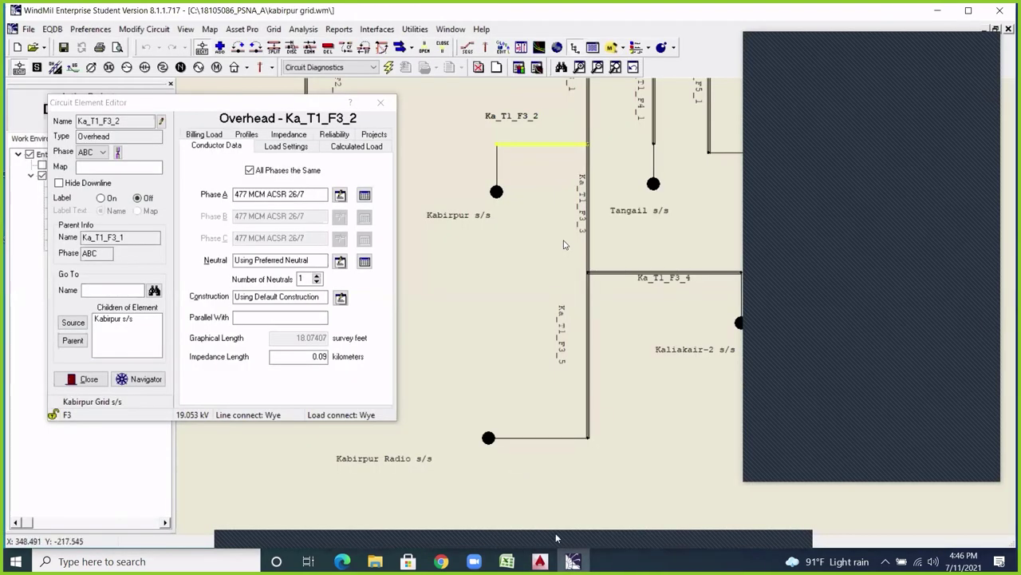
# Bring the AutoCAD Kabirpur Grid drawing back to the front.
pyautogui.moveTo(541, 565)
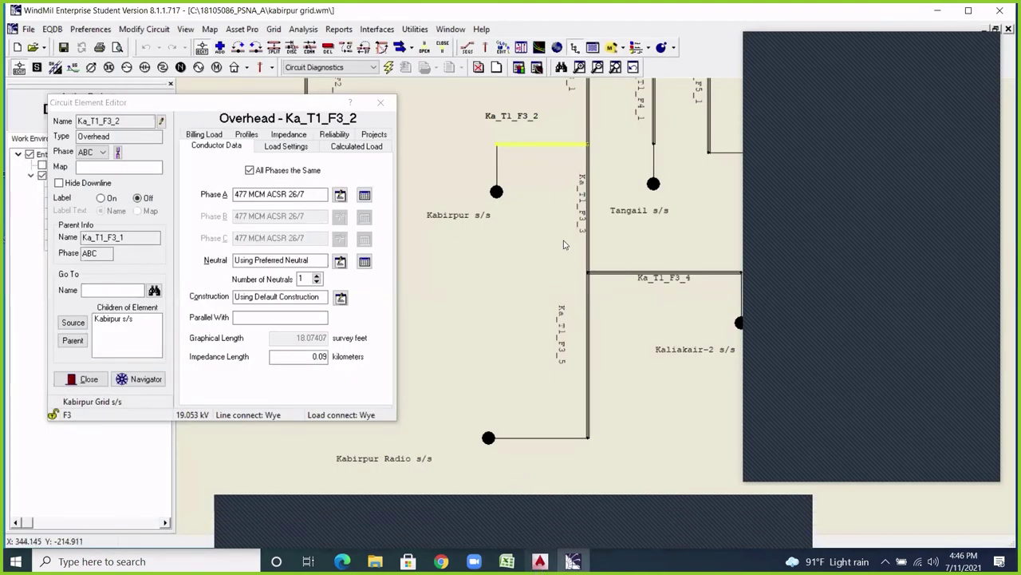
pyautogui.hotkey('alt', 'Tab')
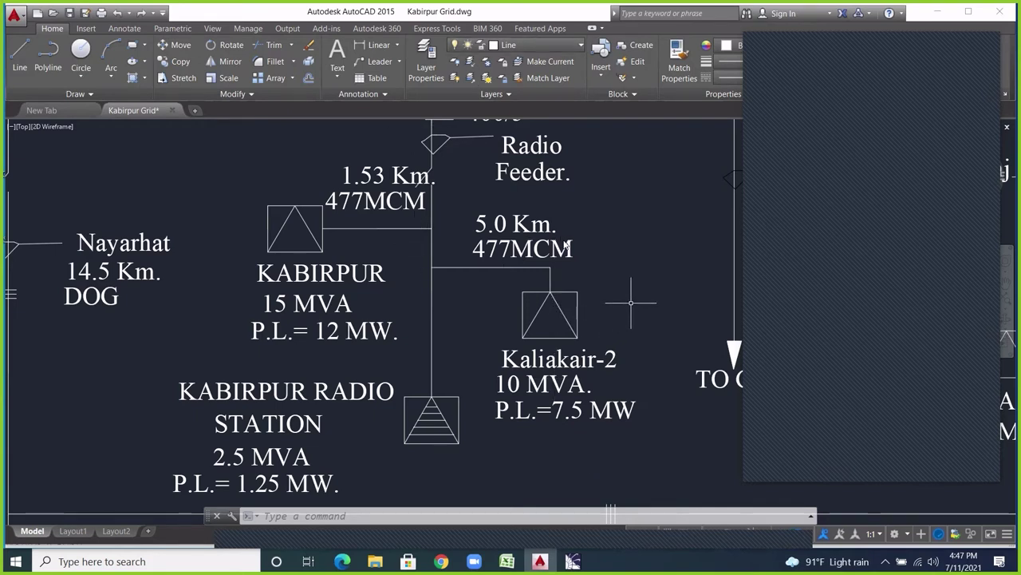
# Zoom out over the whole AutoCAD single-line diagram, then return to WindMil.
pyautogui.scroll(-3, 287, 271)
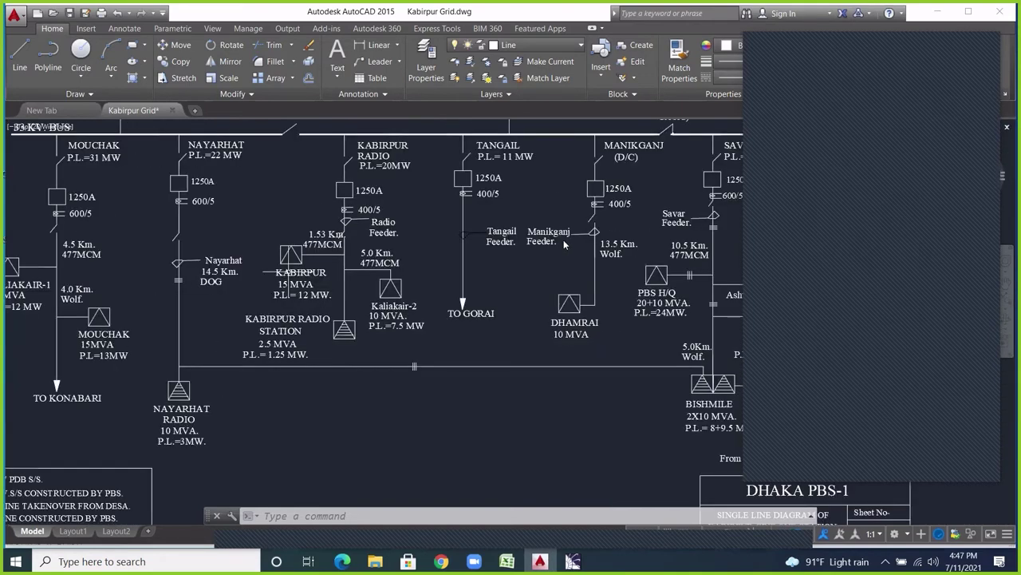
pyautogui.scroll(-2, 490, 285)
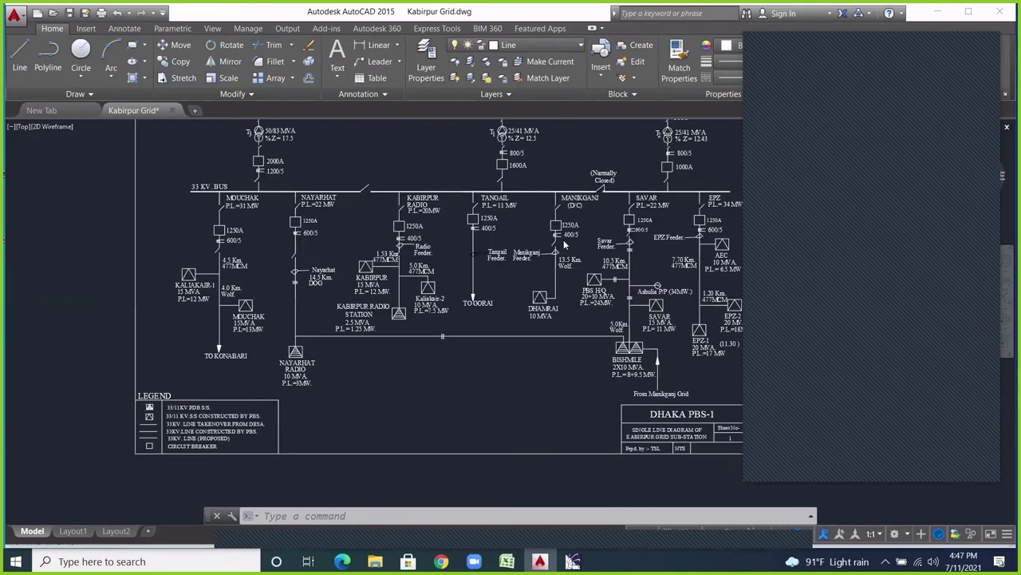
pyautogui.scroll(-2, 490, 286)
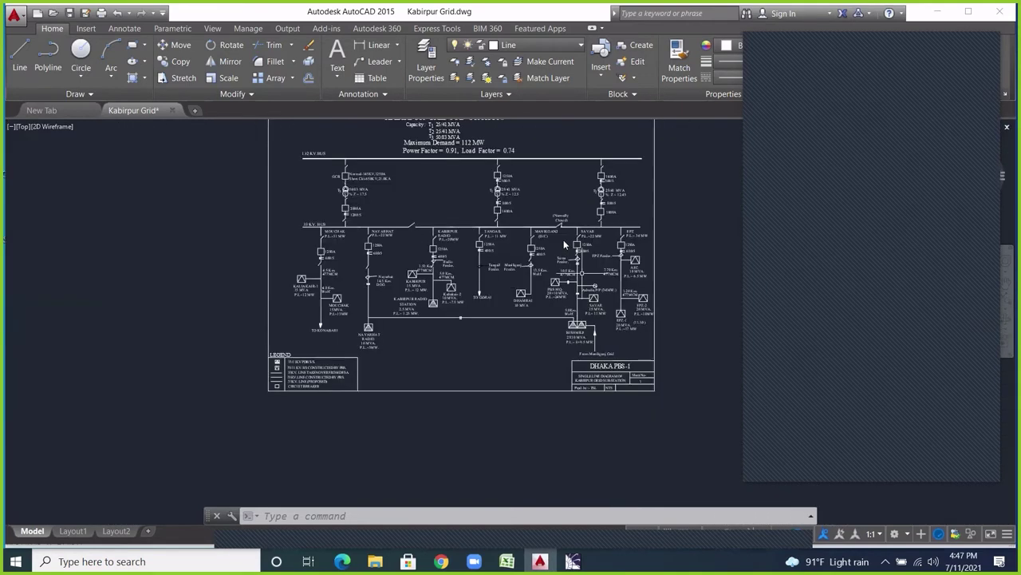
pyautogui.click(573, 561)
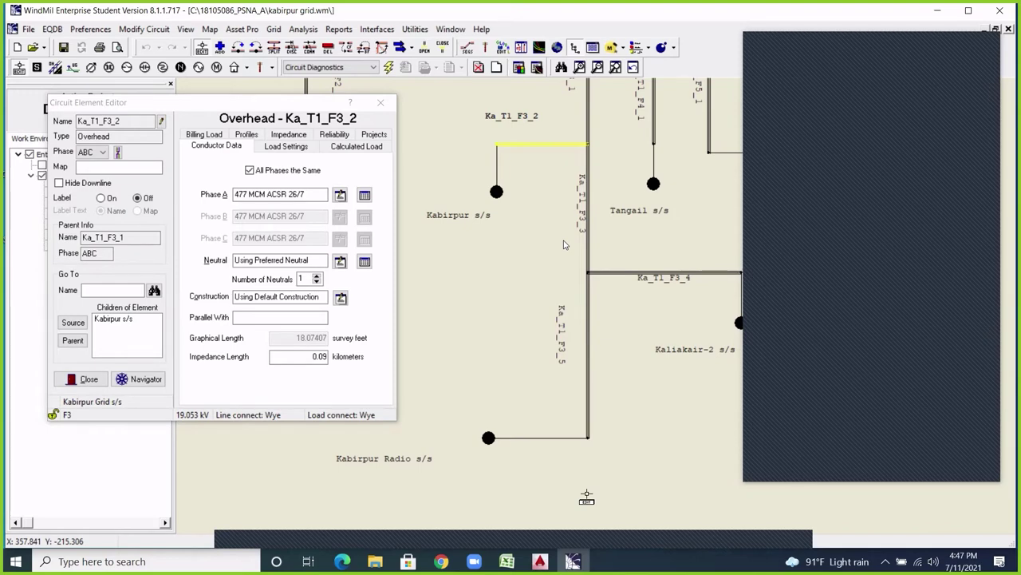
# Close the Ka_T1_F3_2 editor and zoom out to the full Kabirpur Grid map.
pyautogui.click(381, 102)
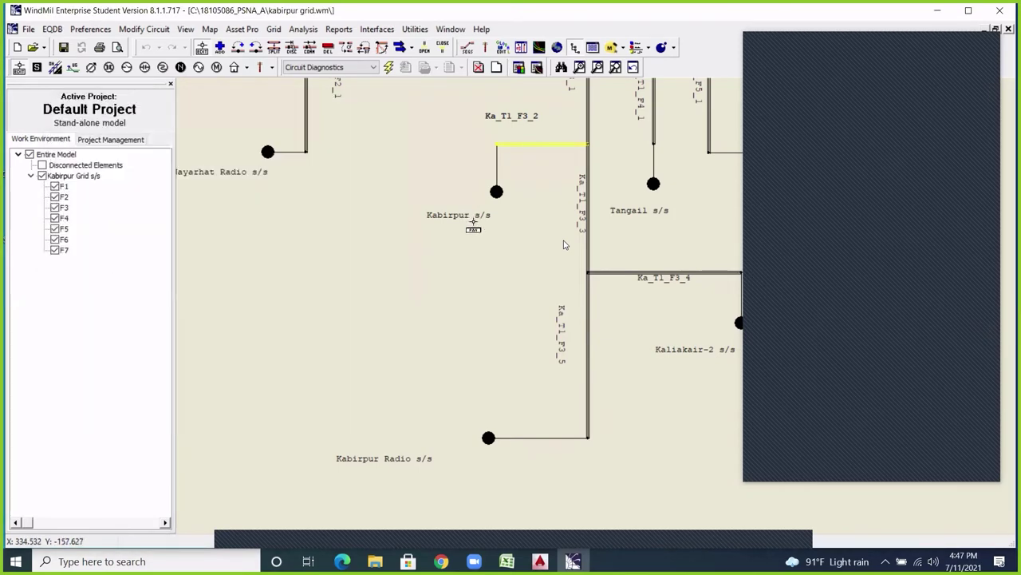
pyautogui.scroll(-3, 564, 245)
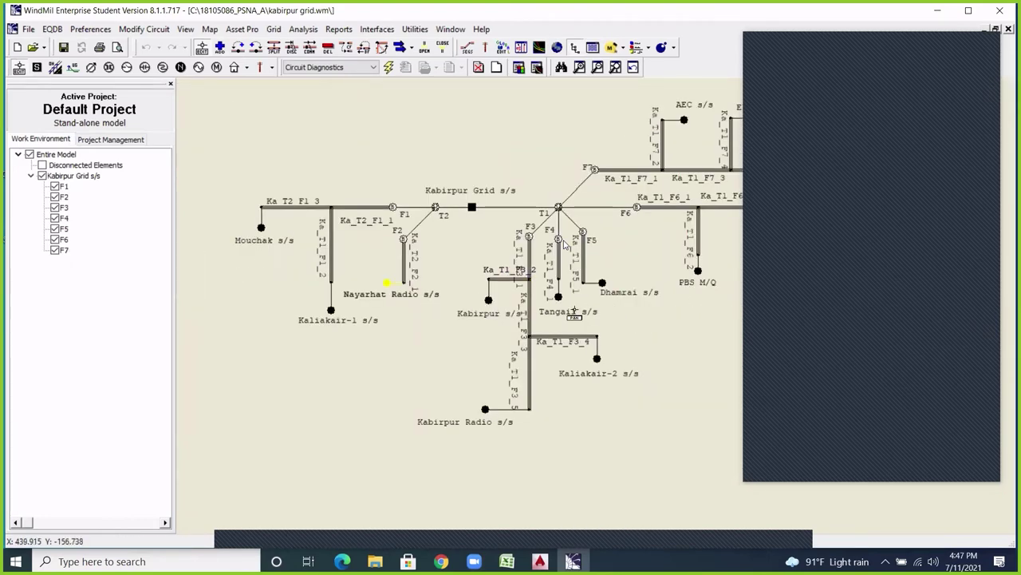
pyautogui.scroll(-3, 564, 245)
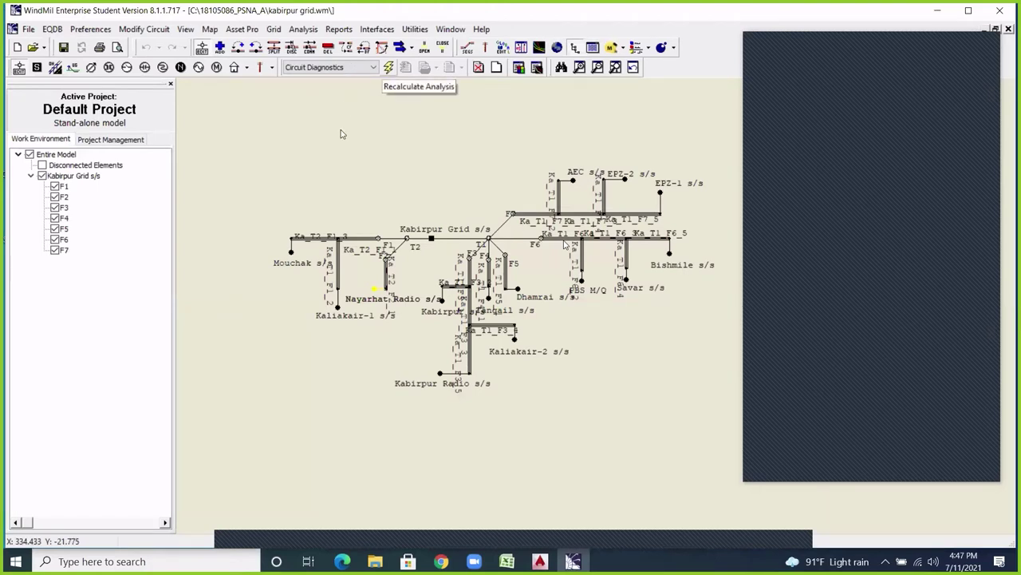
# Switch the map colouring to Voltage Drop and shift the network diagram right.
pyautogui.click(373, 67)
pyautogui.click(321, 176)
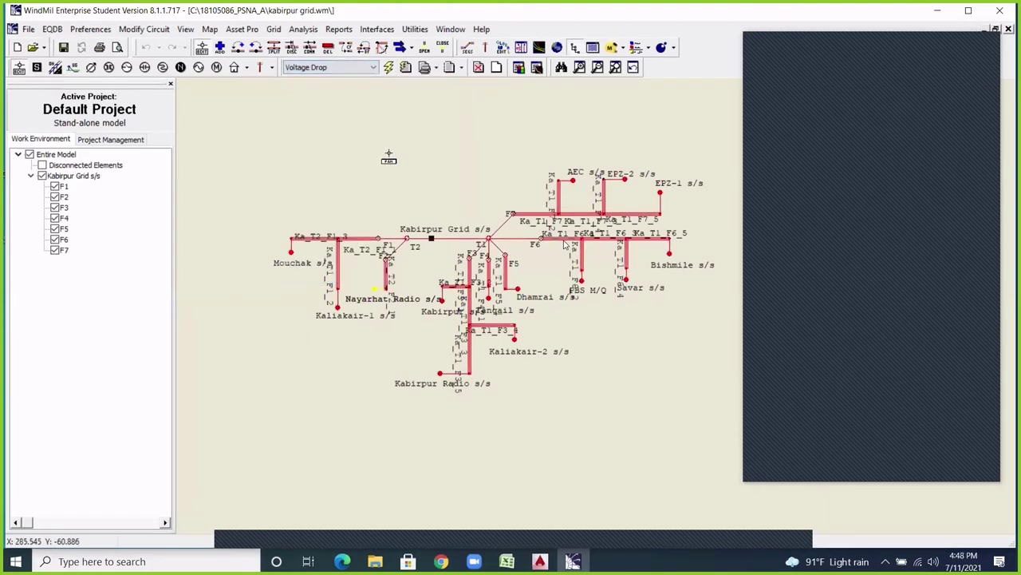
pyautogui.moveTo(388, 160); pyautogui.dragTo(436, 162)
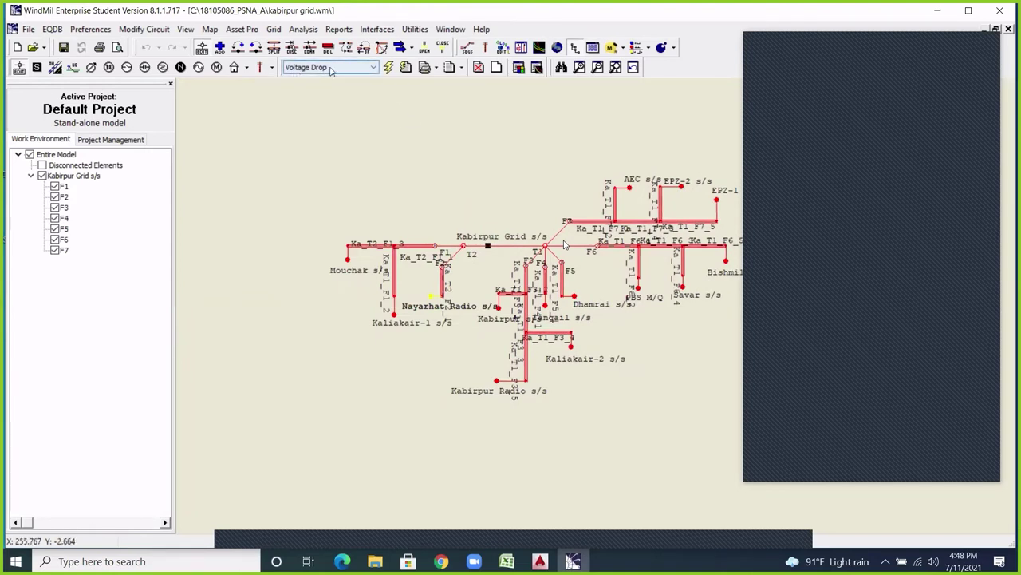
# Recalculate the voltage drop analysis, dismiss the progress report, and zoom into the map.
pyautogui.click(388, 69)
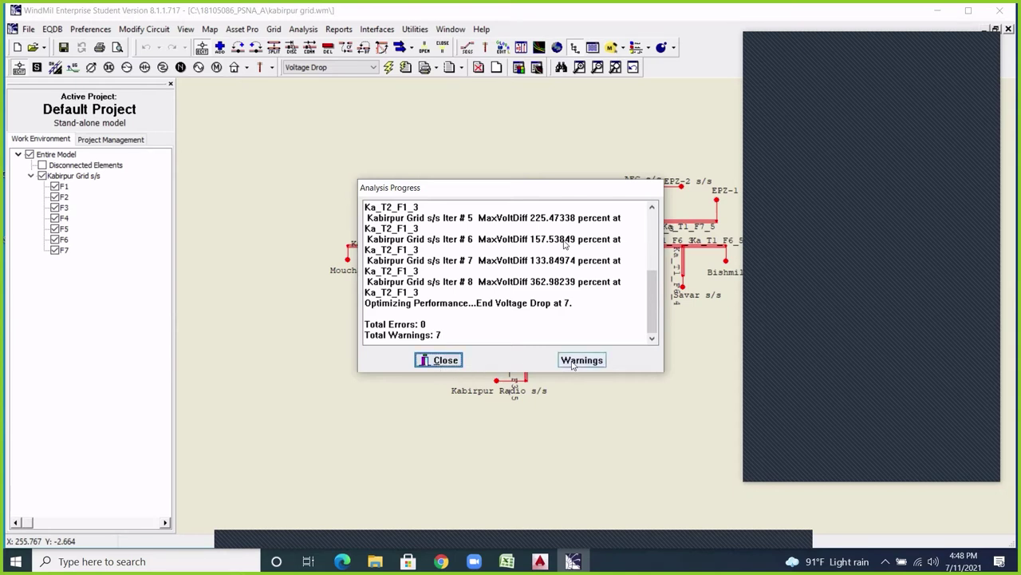
pyautogui.click(445, 360)
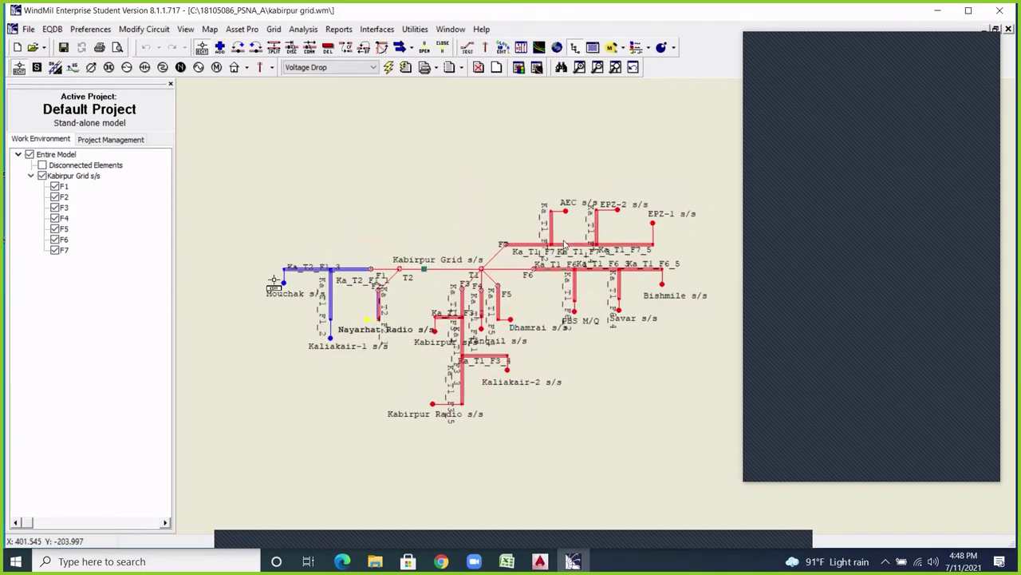
pyautogui.scroll(2, 563, 244)
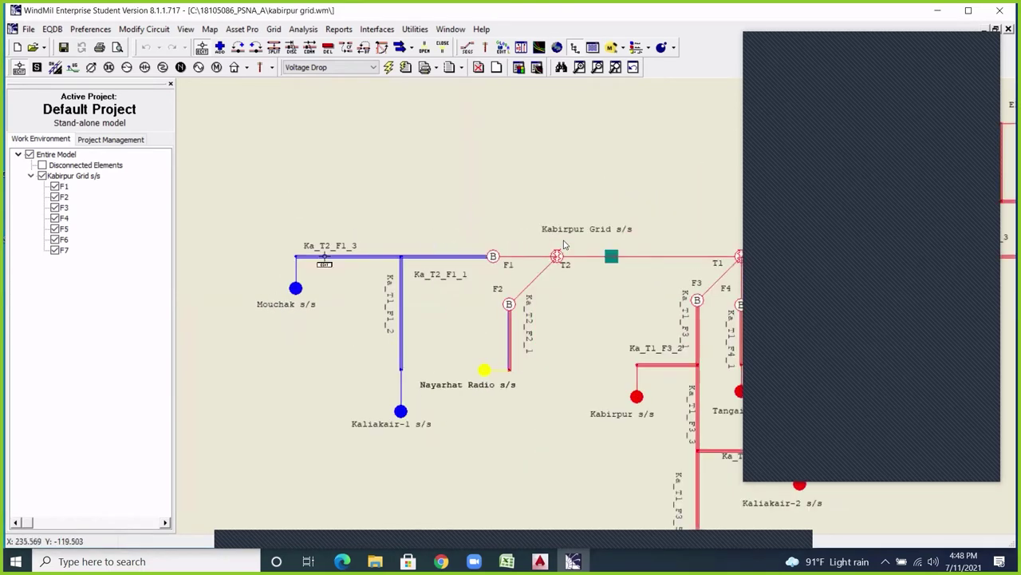
pyautogui.scroll(1, 563, 244)
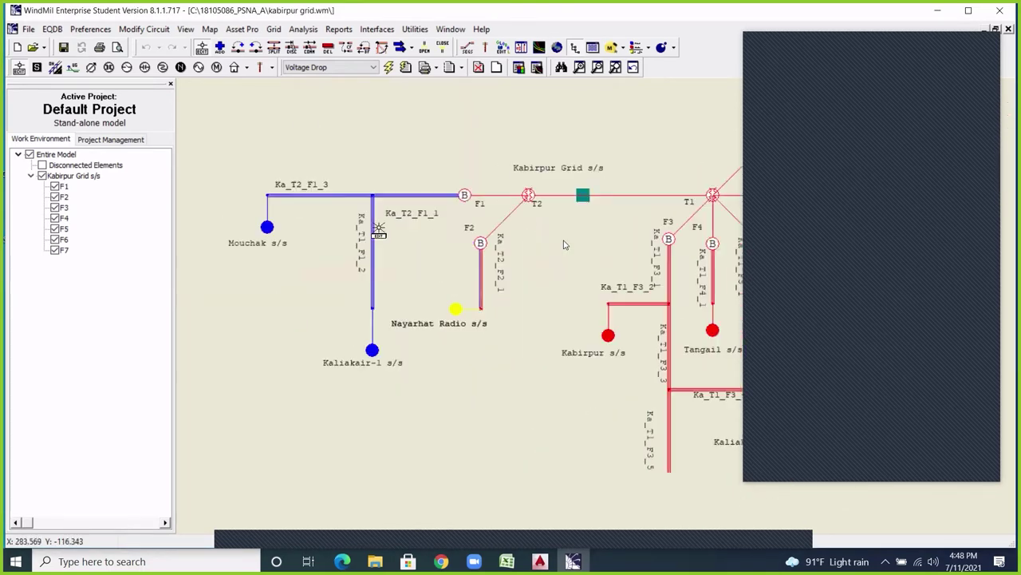
pyautogui.doubleClick(266, 226)
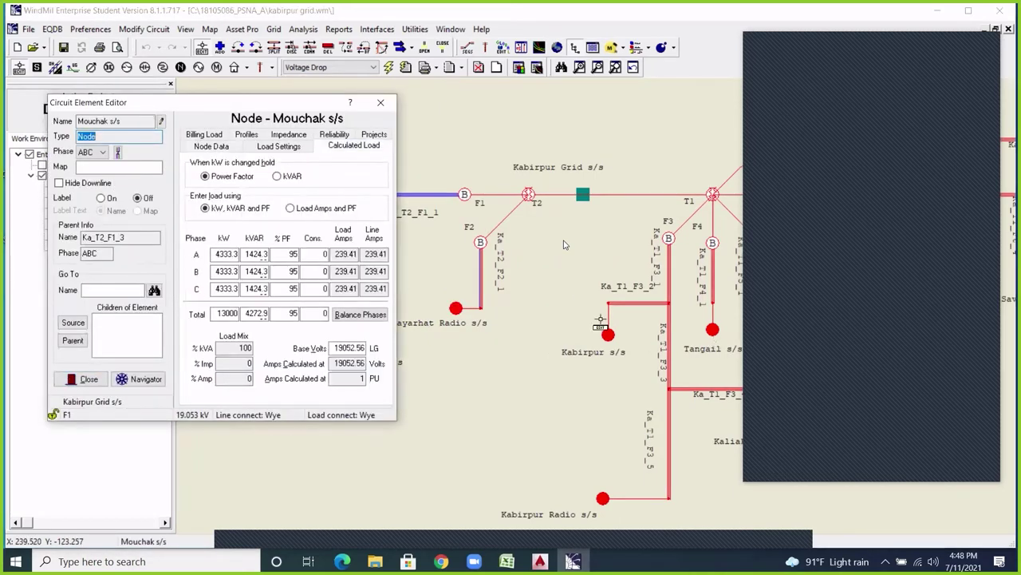
pyautogui.hscroll(-3, 537, 341)
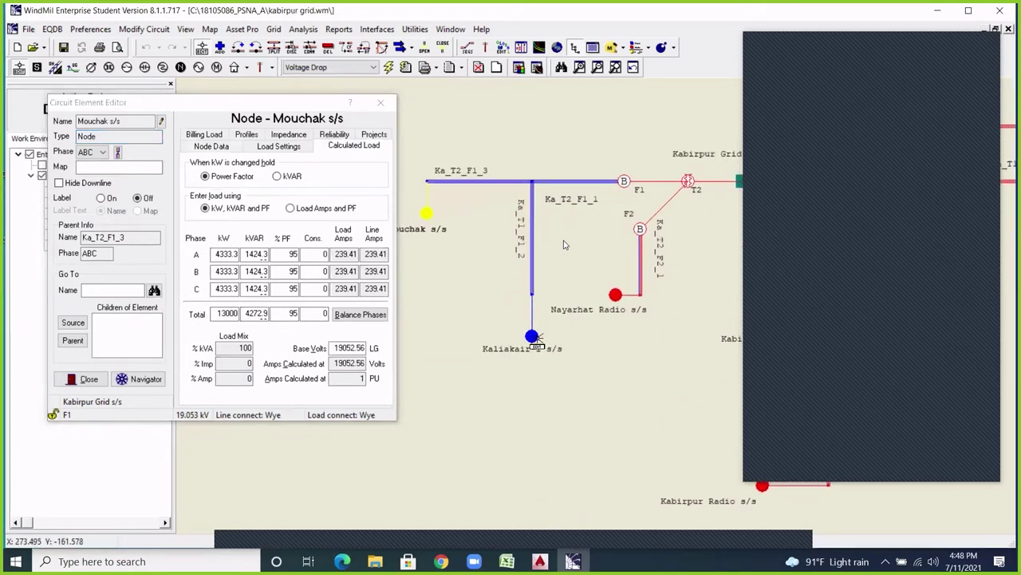
pyautogui.click(536, 338)
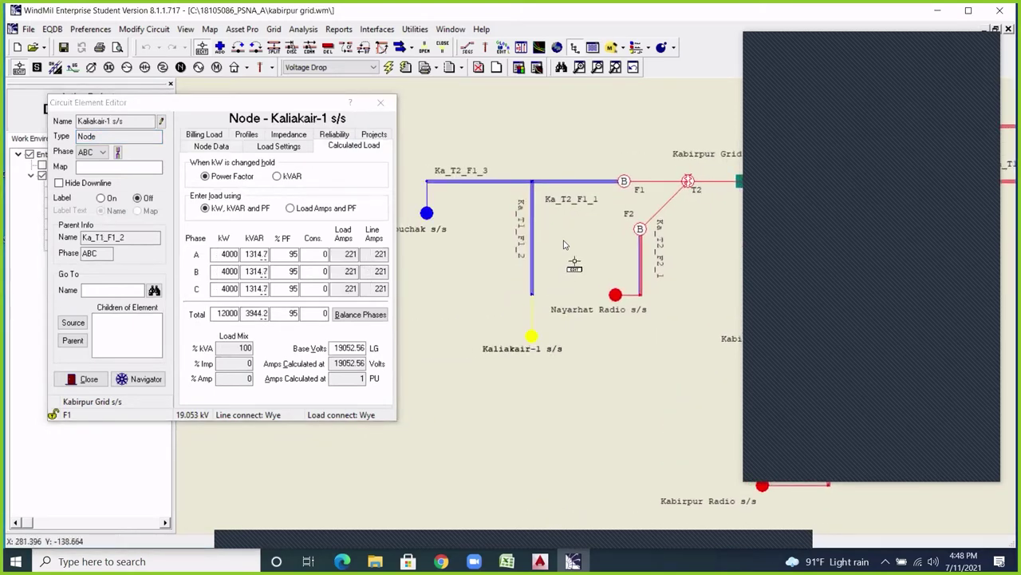
pyautogui.click(624, 183)
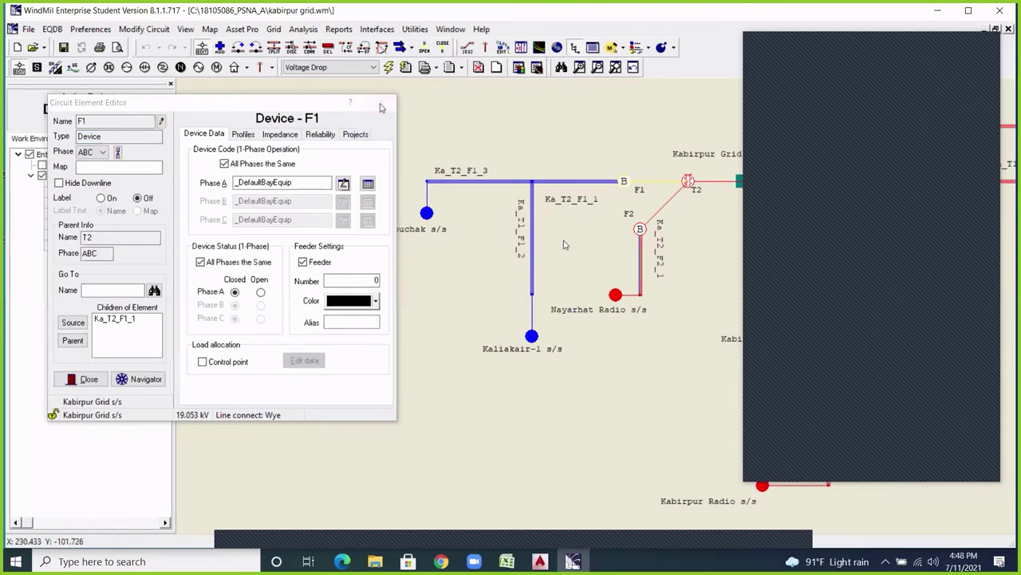
pyautogui.click(380, 103)
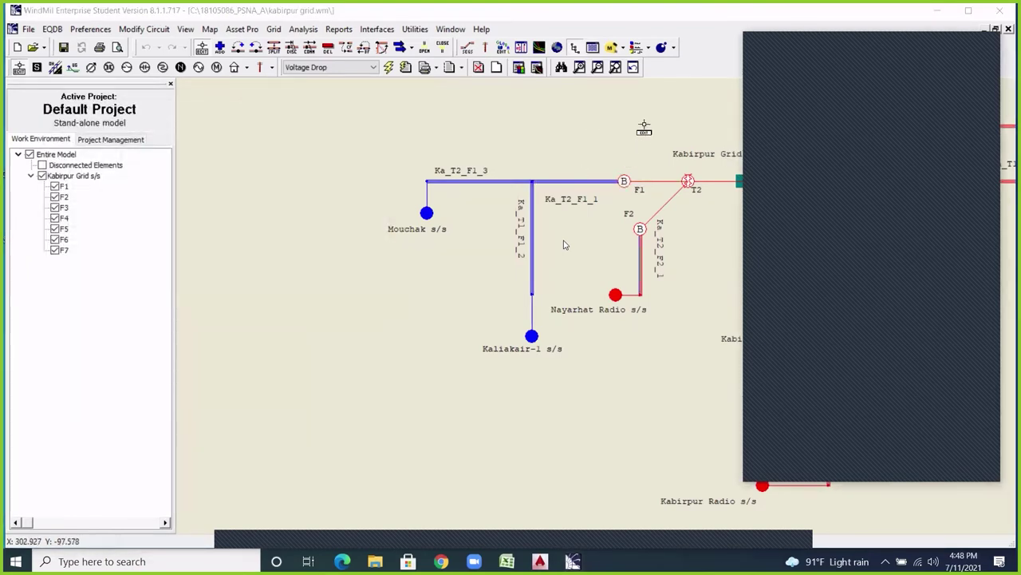
# Recalculate Voltage Drop and list its 7 warnings, three on Ka_T2_F1_1, in the Error Browser.
pyautogui.moveTo(644, 128); pyautogui.dragTo(354, 229)
pyautogui.scroll(-3, 354, 229)
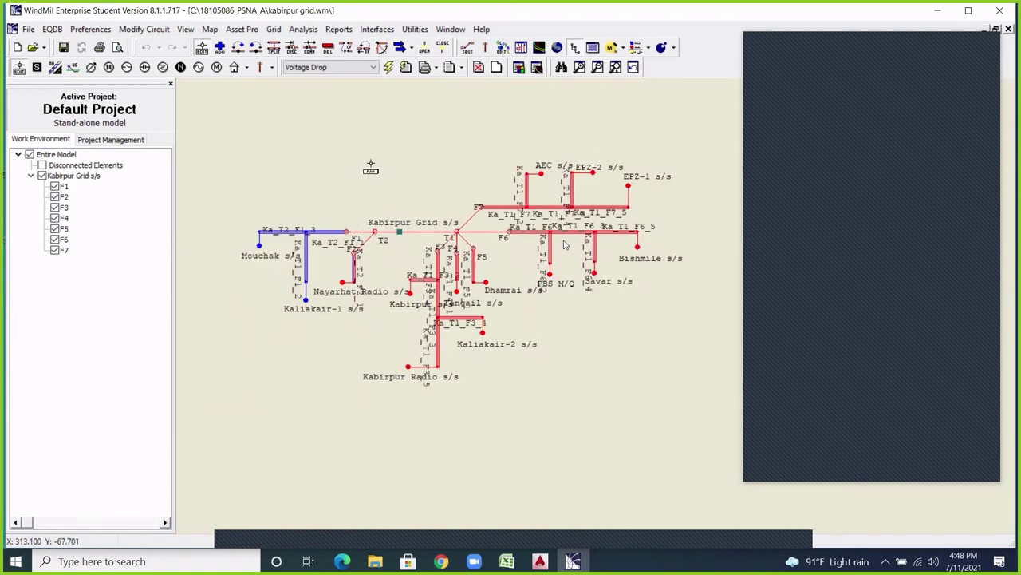
pyautogui.click(373, 67)
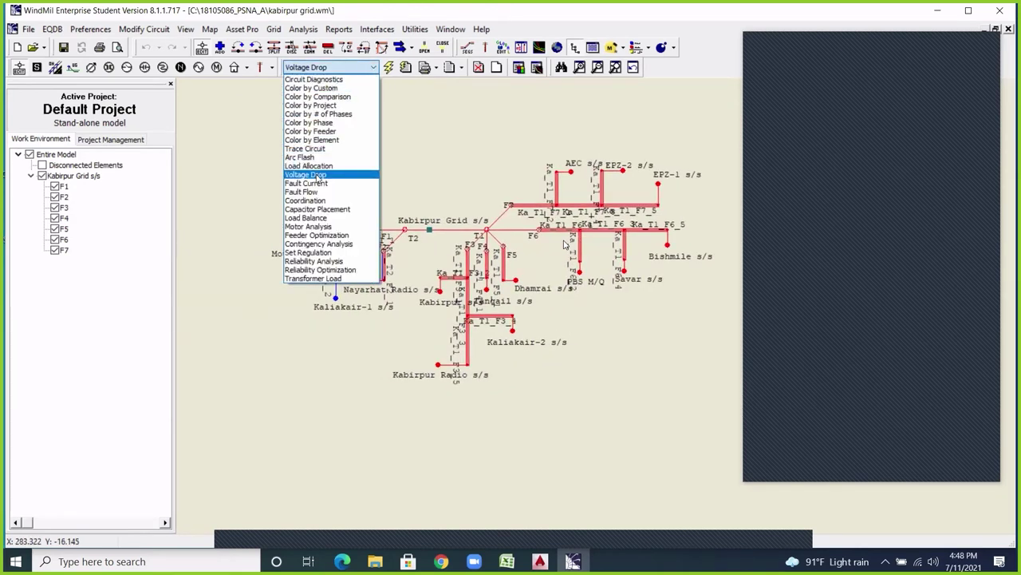
pyautogui.click(318, 174)
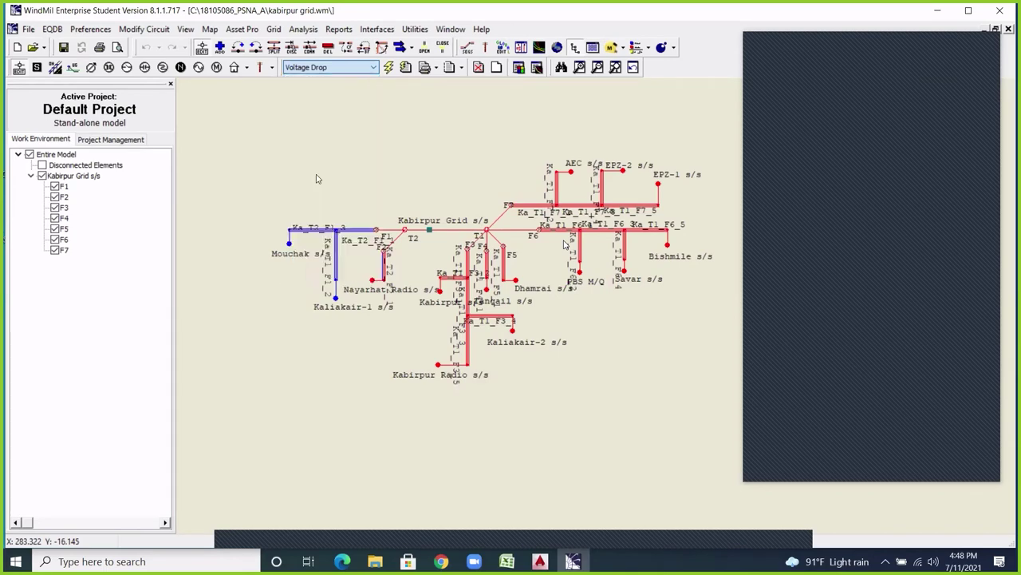
pyautogui.click(387, 70)
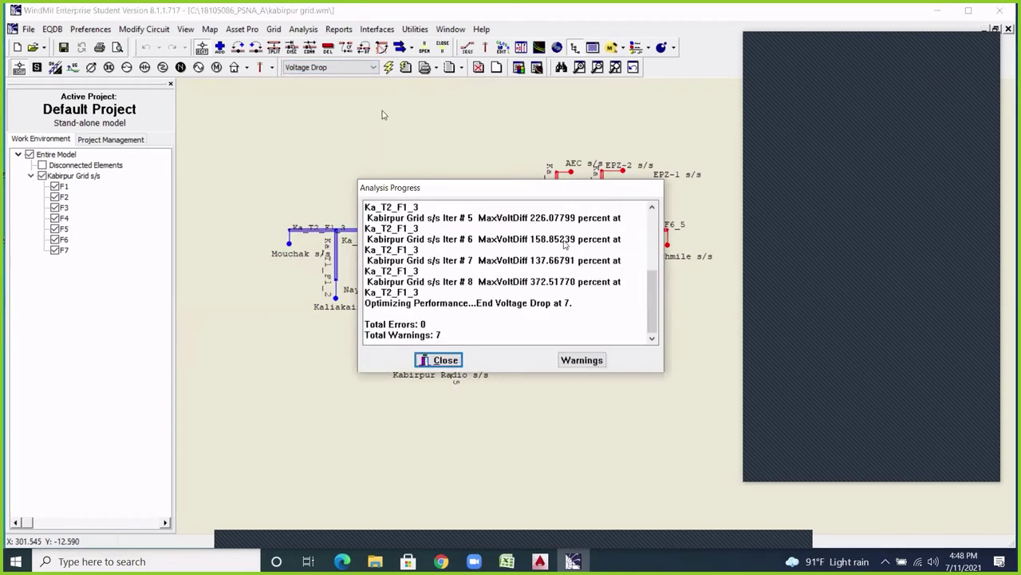
pyautogui.click(581, 360)
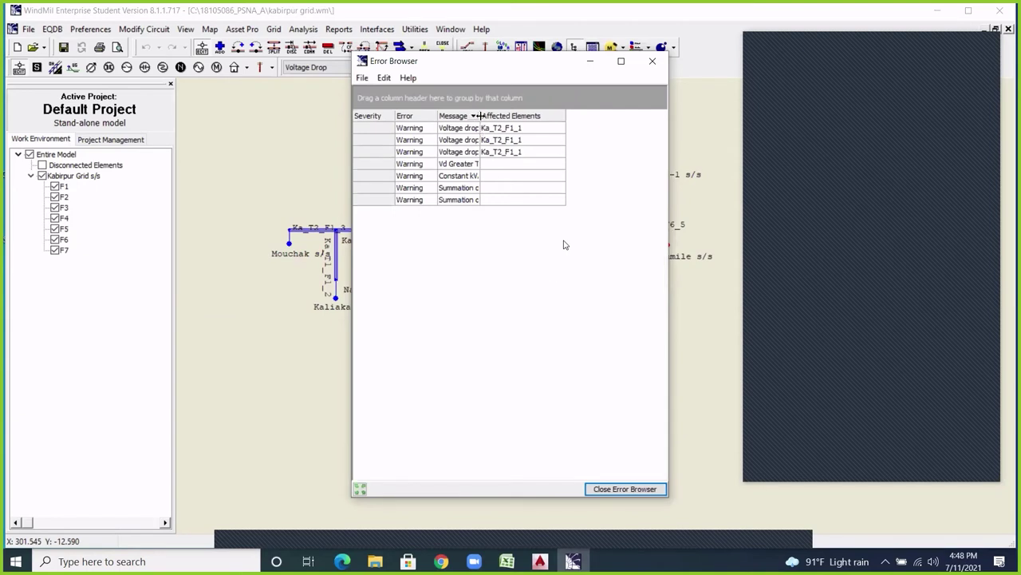
# Open line Ka_T2_F1_1 (86 km impedance length) from the first warning and close the Error Browser.
pyautogui.moveTo(479, 115); pyautogui.dragTo(526, 116)
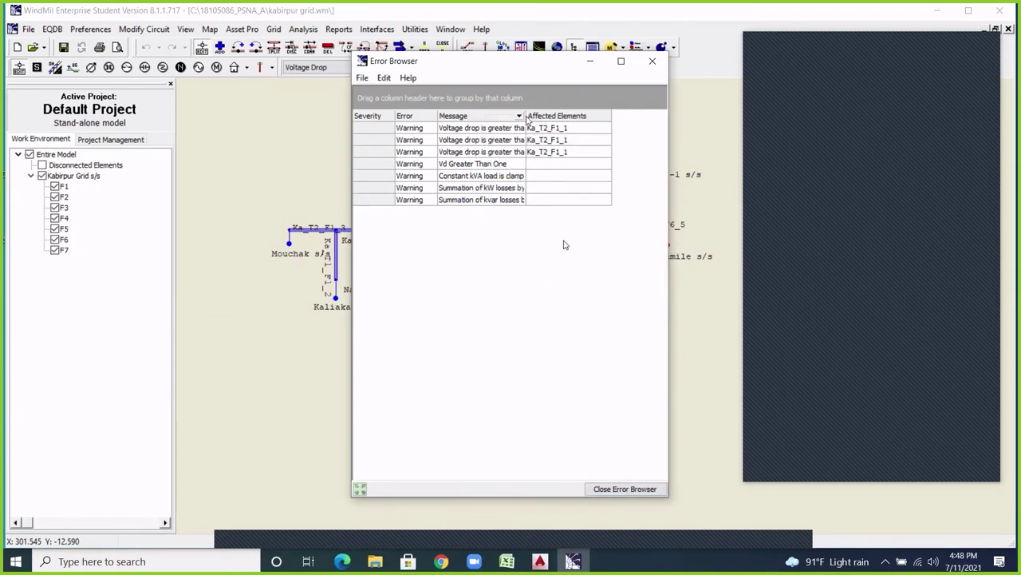
pyautogui.doubleClick(485, 130)
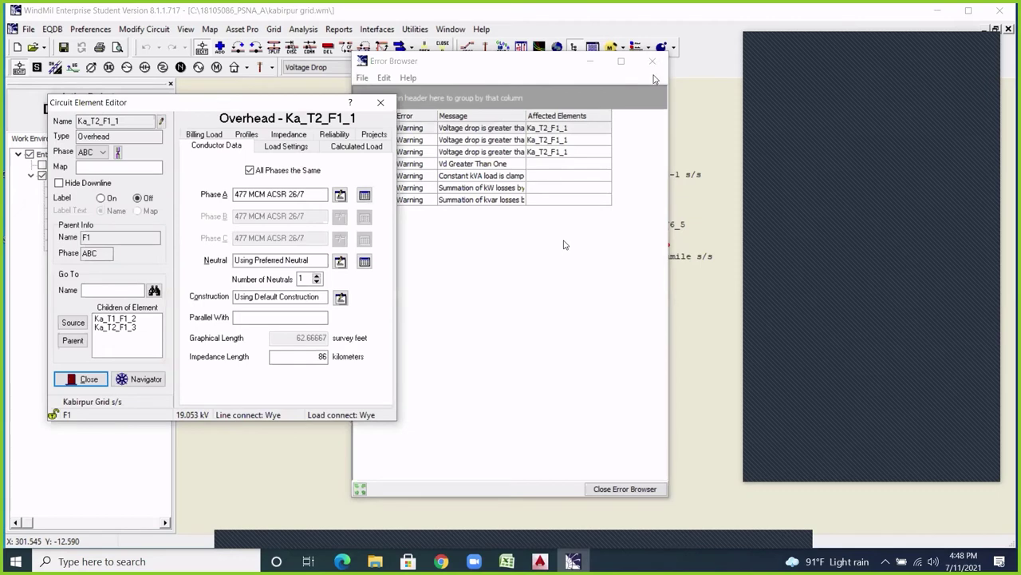
pyautogui.moveTo(519, 200)
pyautogui.mouseDown()
pyautogui.moveTo(445, 296)
pyautogui.moveTo(604, 289)
pyautogui.mouseUp()
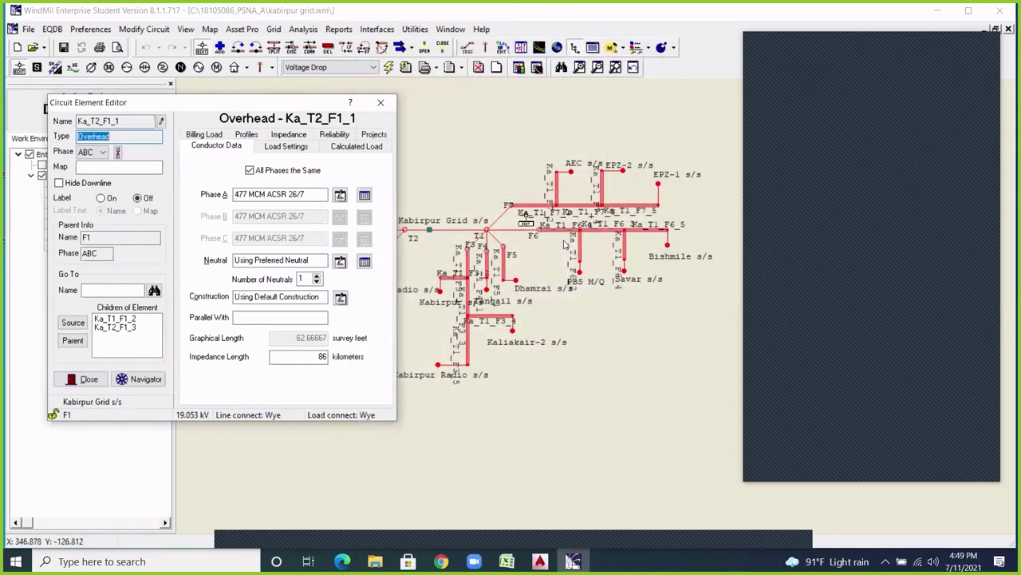
pyautogui.click(495, 266)
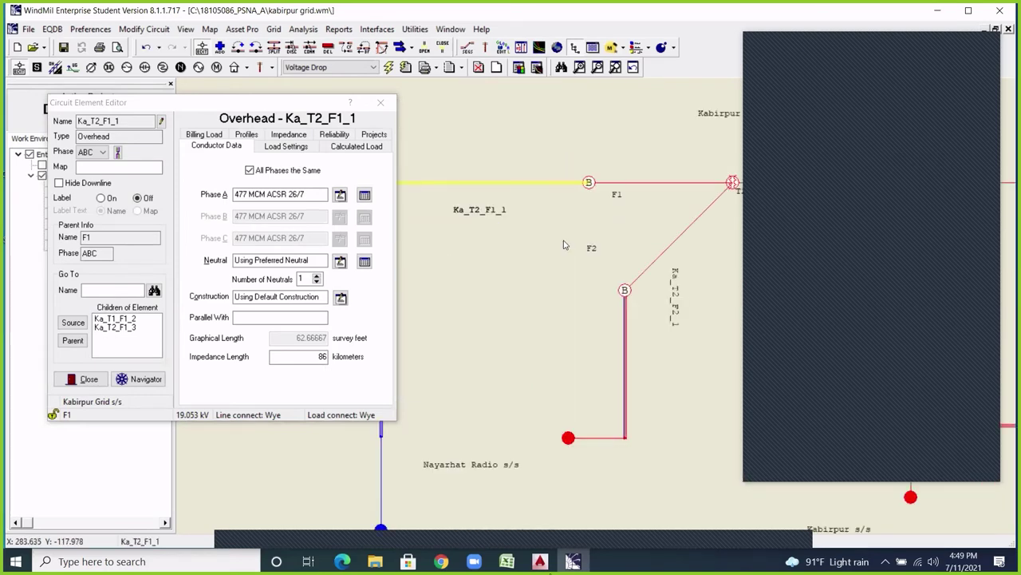
pyautogui.hotkey('alt', 'Tab')
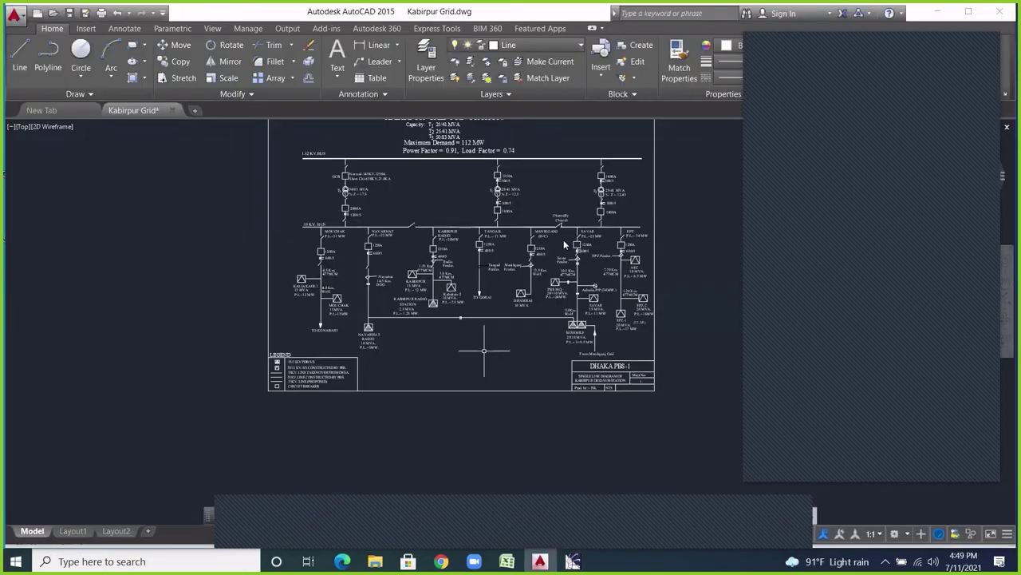
pyautogui.scroll(5, 289, 254)
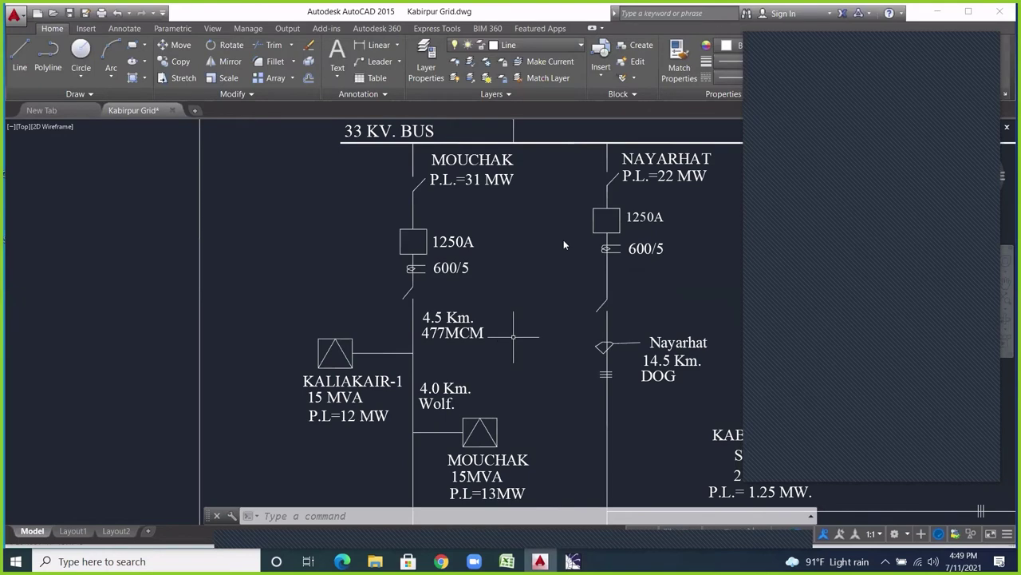
pyautogui.click(513, 336)
pyautogui.scroll(-2, 564, 245)
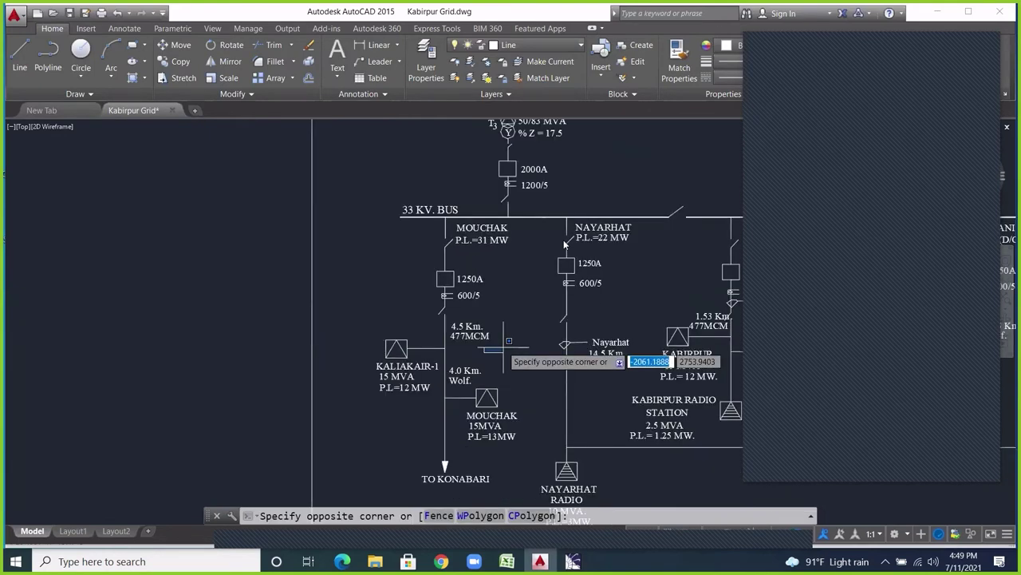
pyautogui.press('Escape')
pyautogui.press('Escape')
pyautogui.scroll(-2, 564, 245)
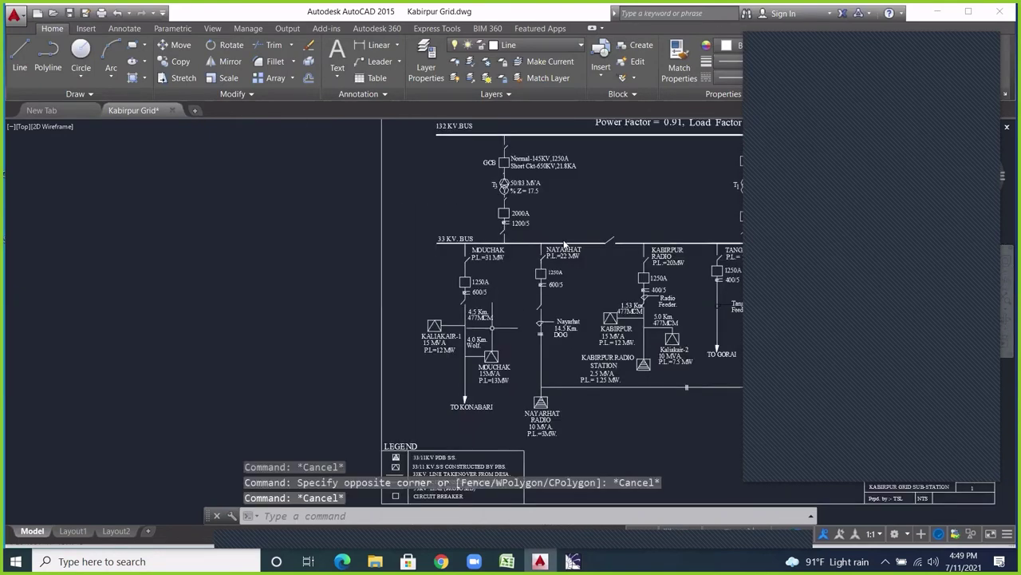
pyautogui.scroll(4, 449, 386)
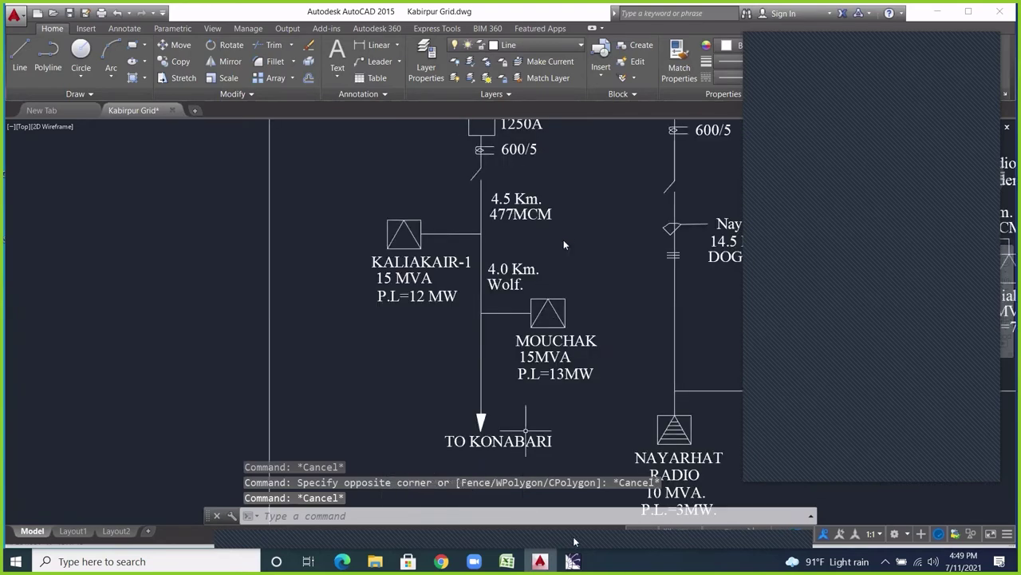
pyautogui.scroll(-2, 564, 245)
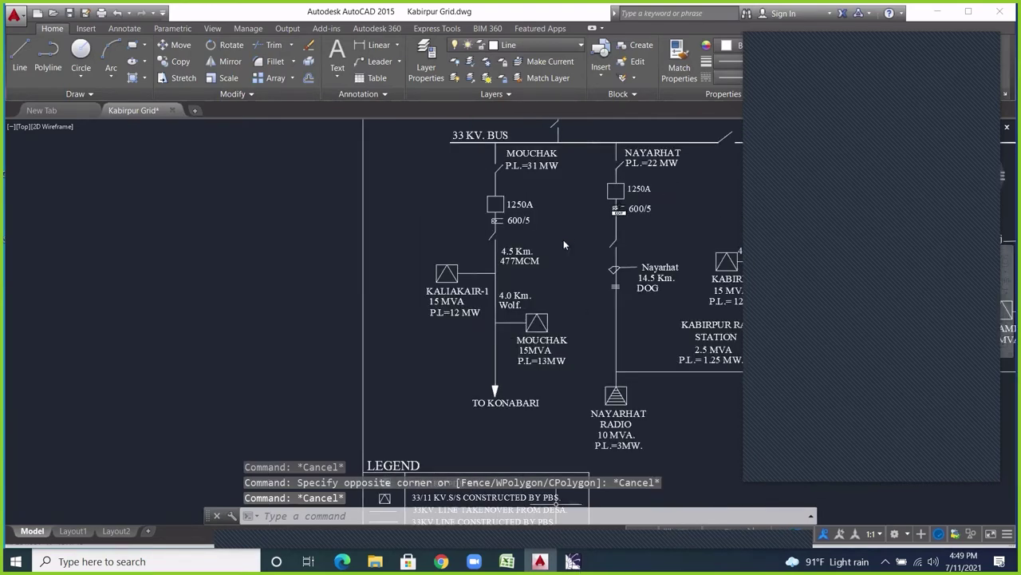
pyautogui.hotkey('alt', 'Tab')
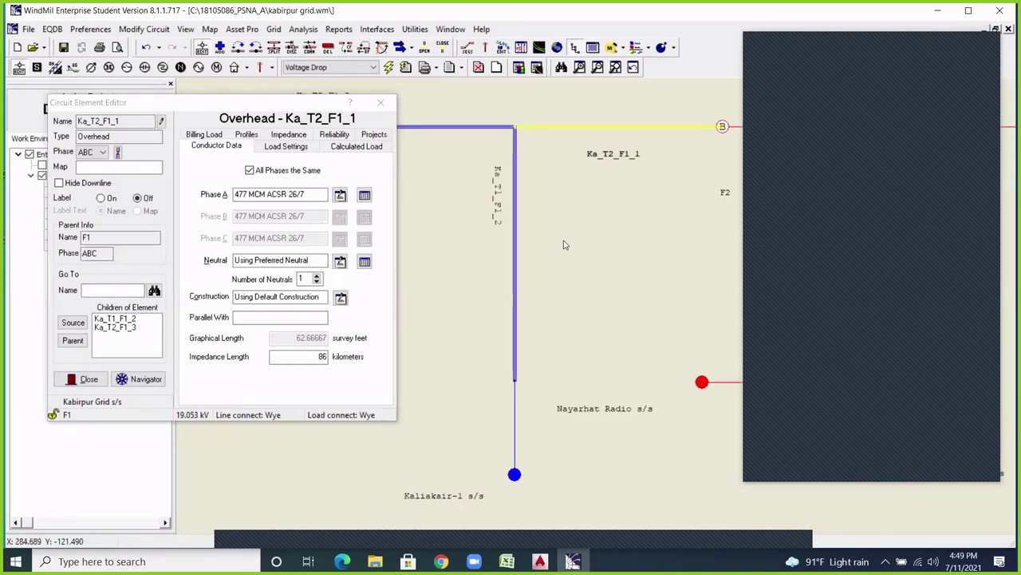
pyautogui.hotkey('alt', 'Tab')
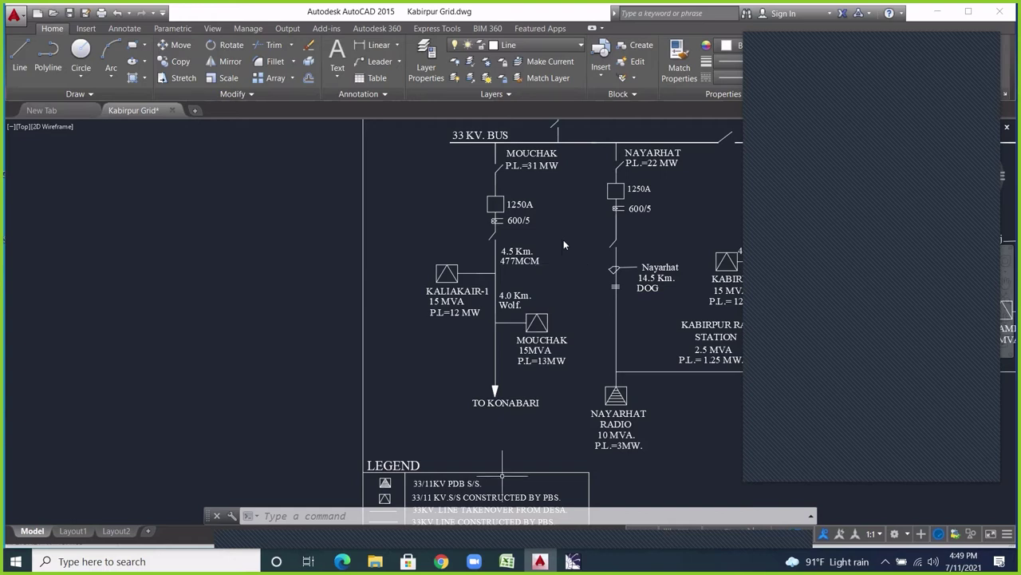
pyautogui.click(573, 561)
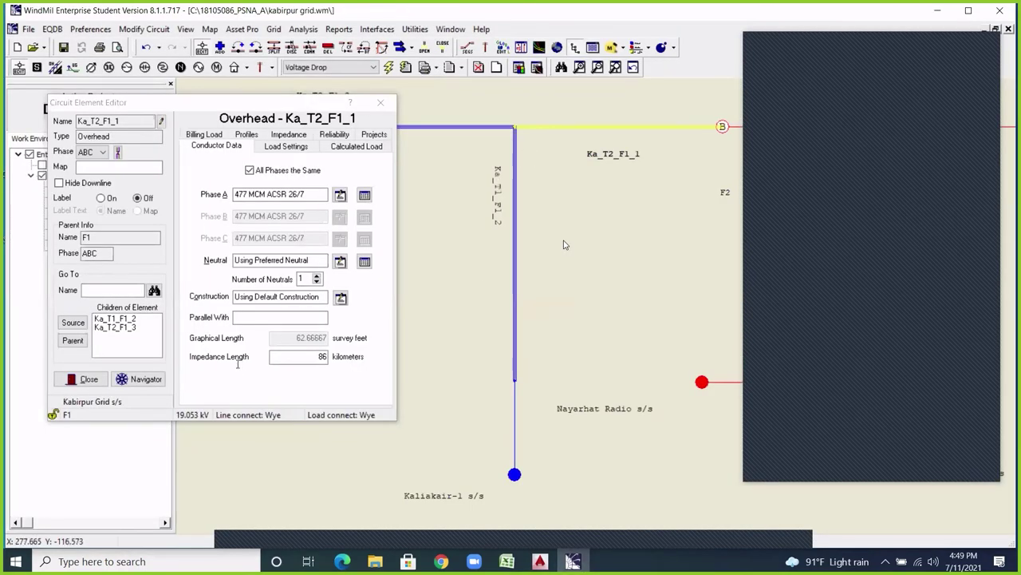
# Change Ka_T2_F1_1's impedance length from 86 km to 4.5 km and close the editor.
pyautogui.click(335, 351)
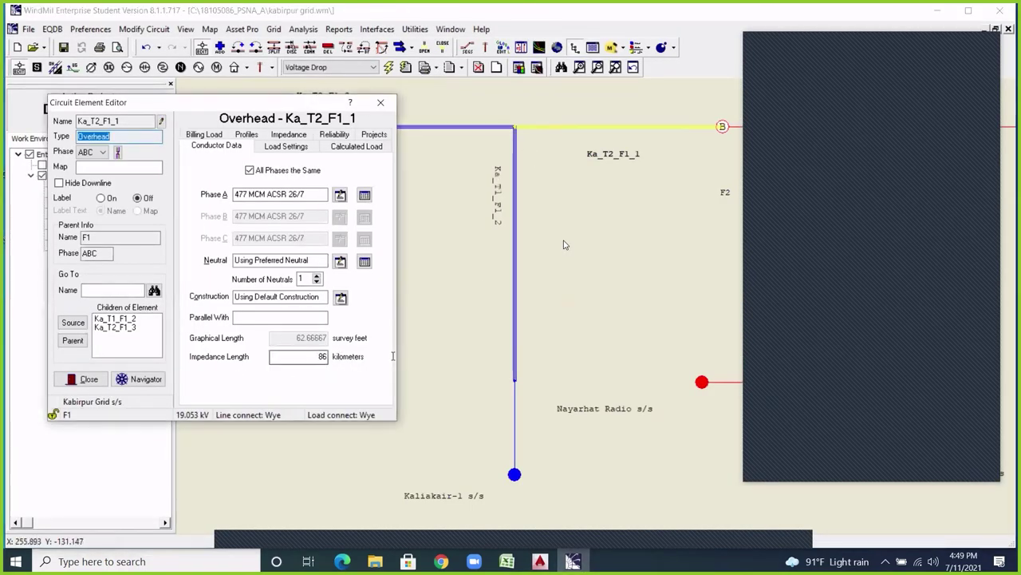
pyautogui.doubleClick(320, 356)
pyautogui.write('4.5')
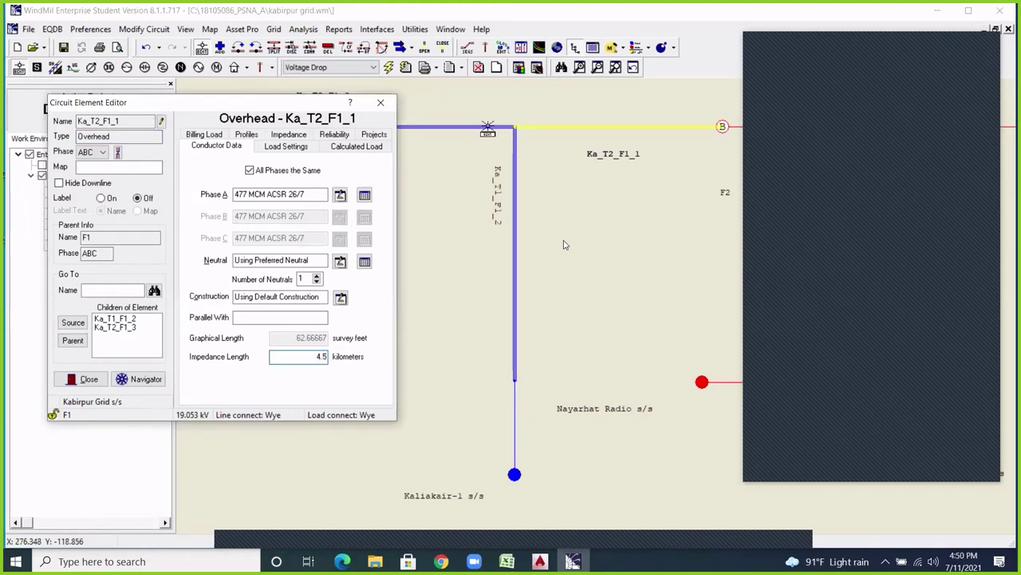
pyautogui.press('Down')
pyautogui.press('Up')
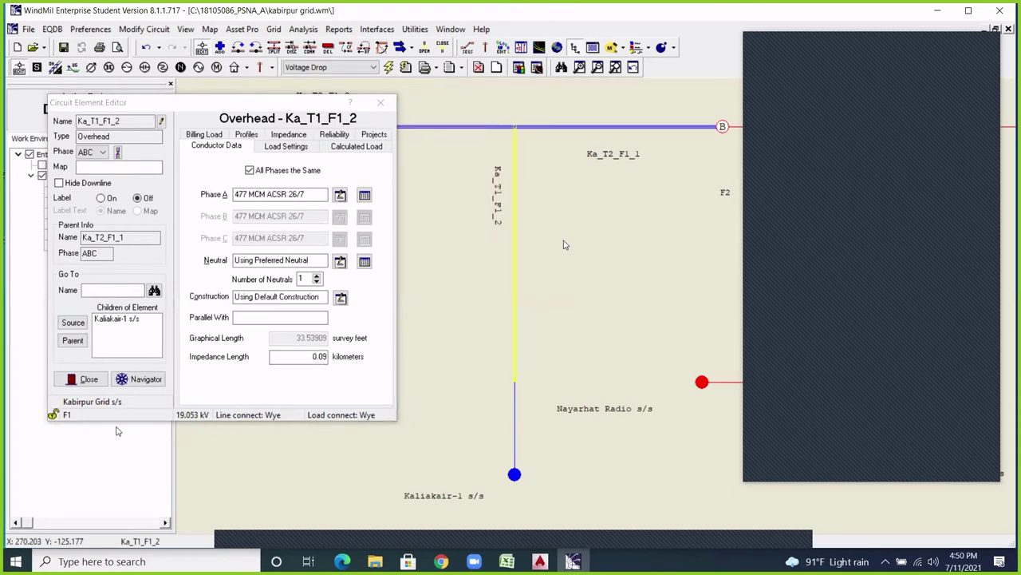
pyautogui.click(381, 102)
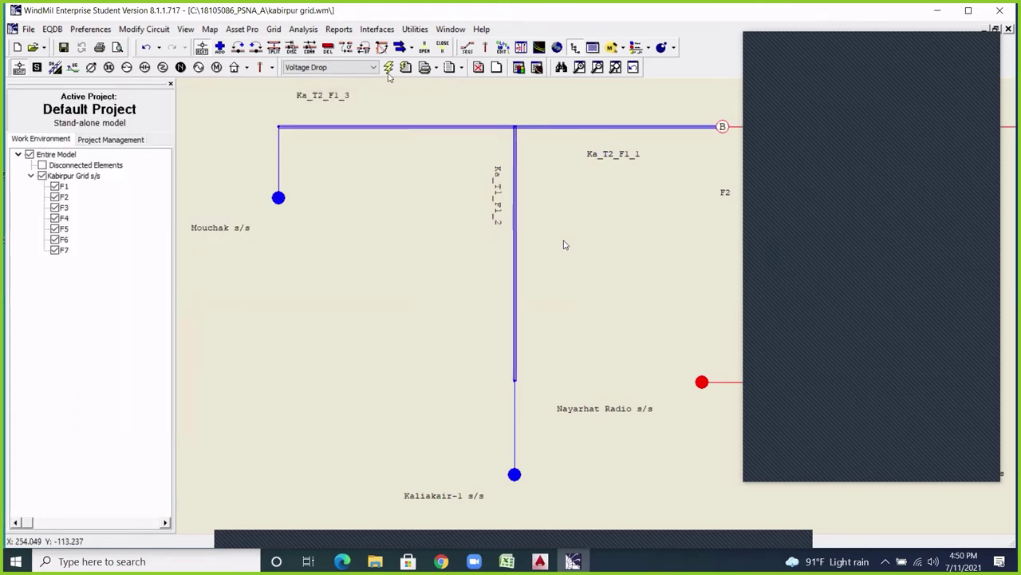
# Run the voltage drop analysis again and zoom over the recoloured Kabirpur Grid map.
pyautogui.click(388, 68)
pyautogui.click(447, 357)
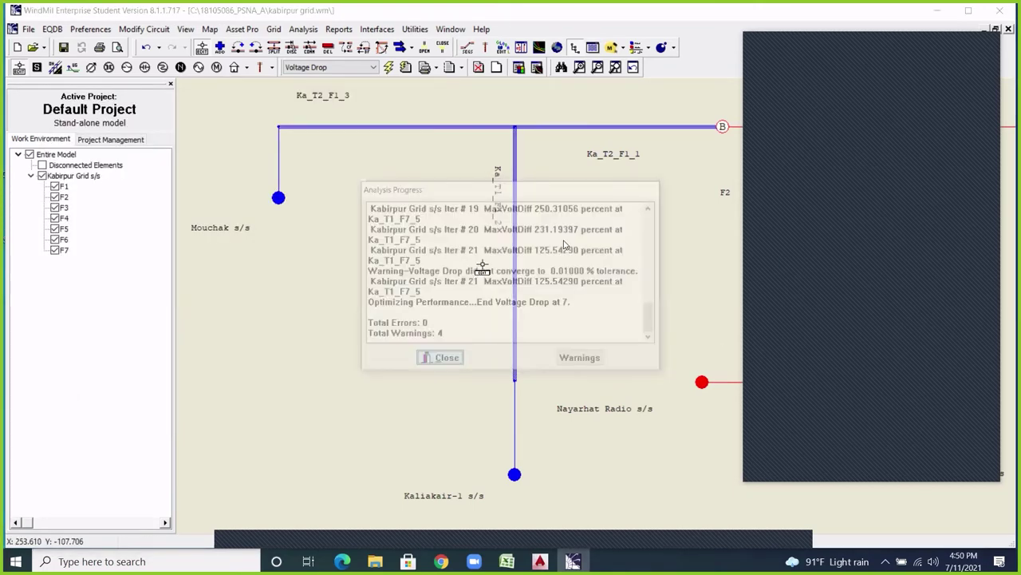
pyautogui.scroll(-2, 426, 264)
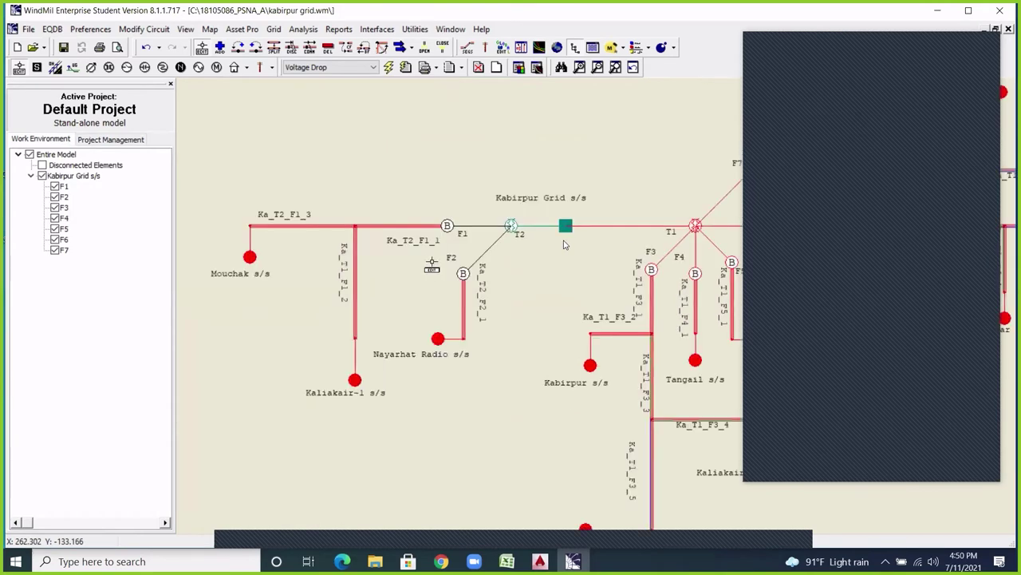
pyautogui.scroll(-1, 575, 319)
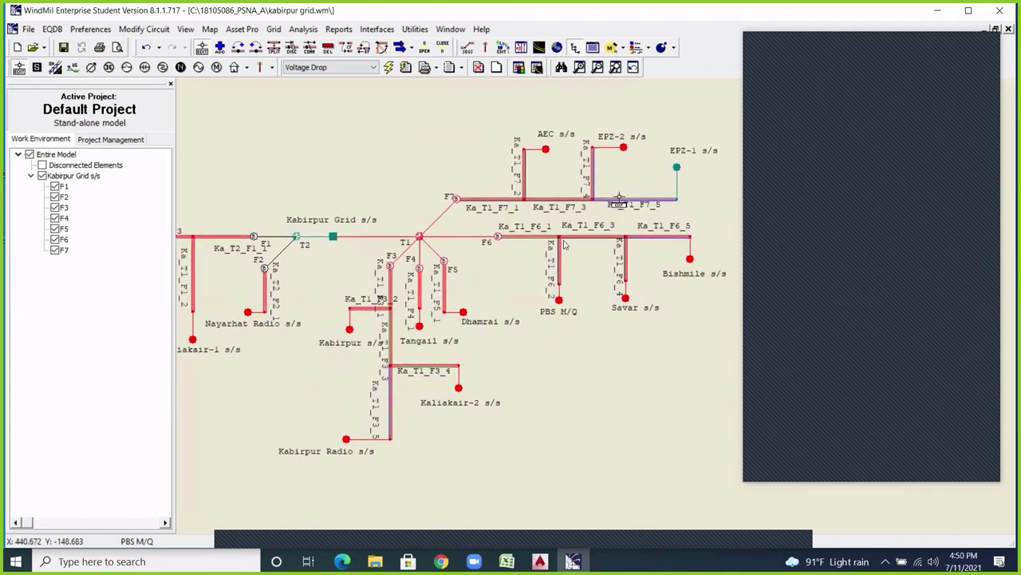
pyautogui.scroll(3, 599, 213)
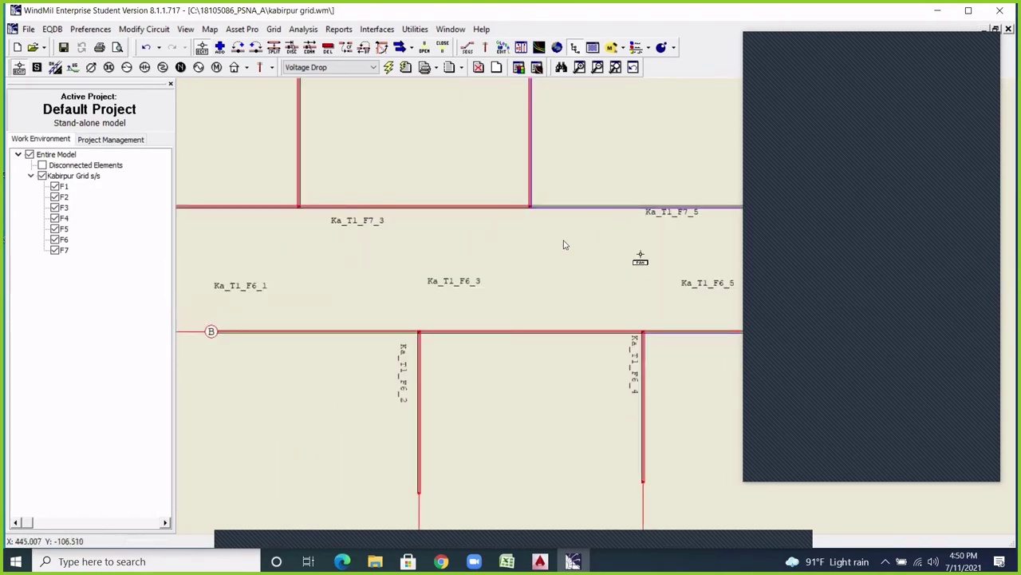
pyautogui.scroll(-1, 638, 253)
# Pan across the other feeders to check the Mouchak–Kaliakair-1 feeder now matches the grid.
pyautogui.moveTo(438, 323); pyautogui.dragTo(702, 342)
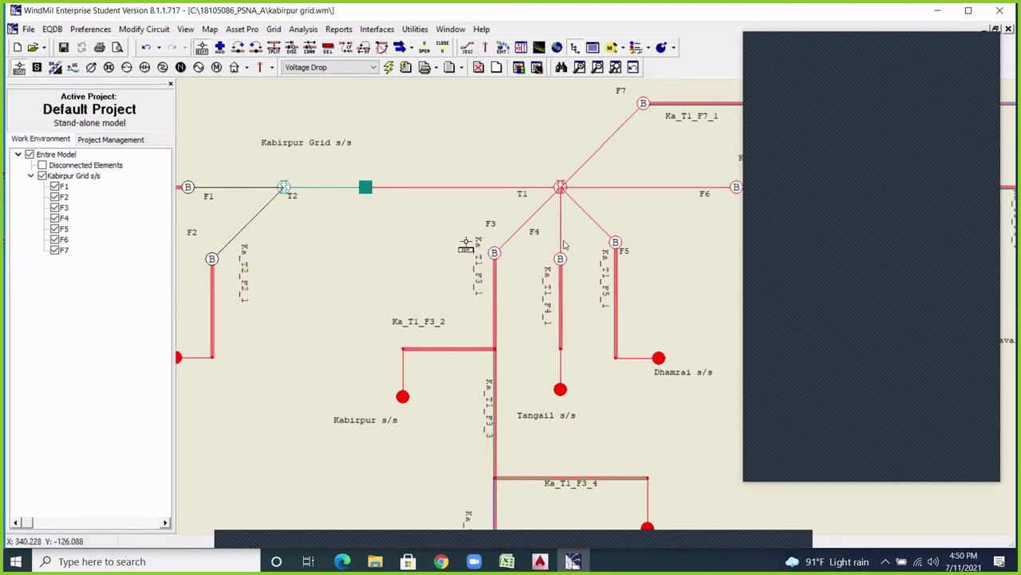
pyautogui.moveTo(467, 239); pyautogui.dragTo(529, 232)
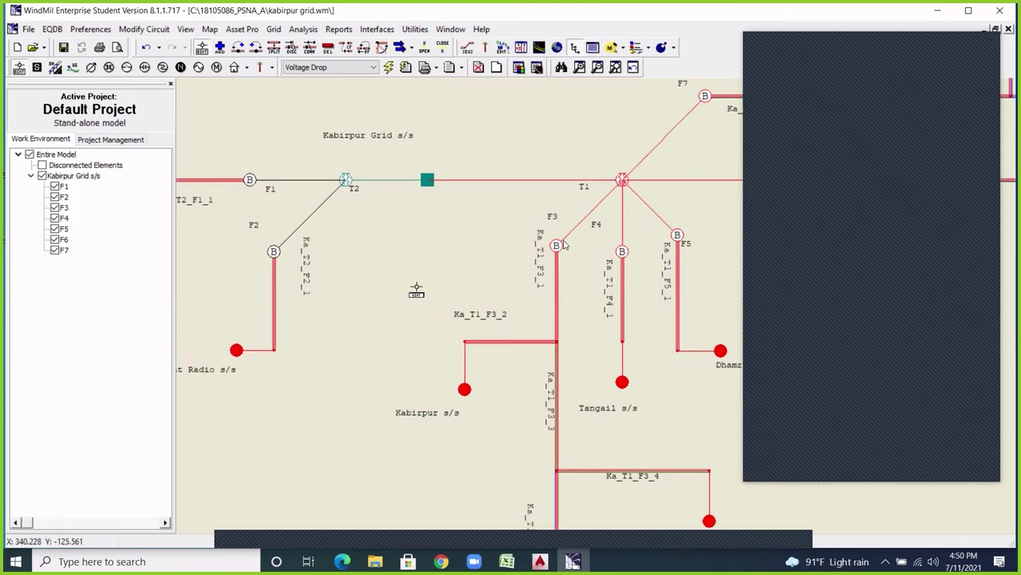
pyautogui.scroll(-2, 563, 245)
pyautogui.scroll(-2, 415, 289)
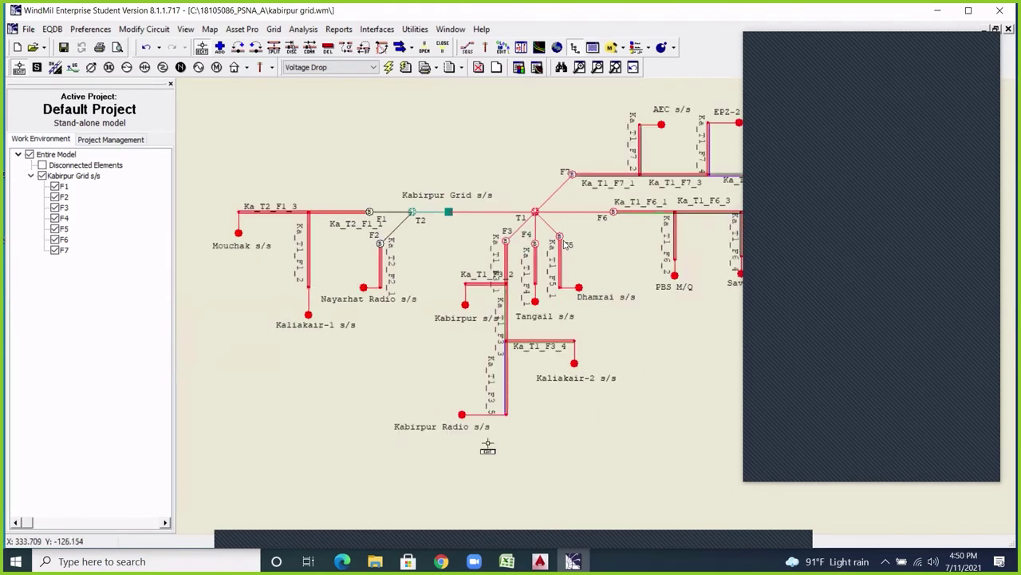
pyautogui.press('Right')
pyautogui.press('Up')
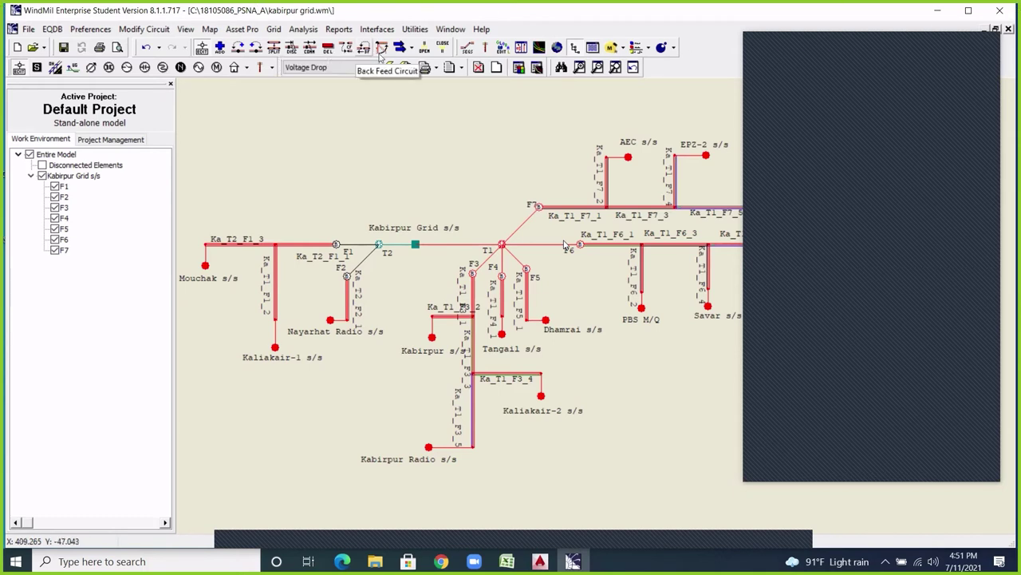
# Re-run Voltage Drop (0 errors, 4 warnings) and pan the map slightly right.
pyautogui.click(389, 67)
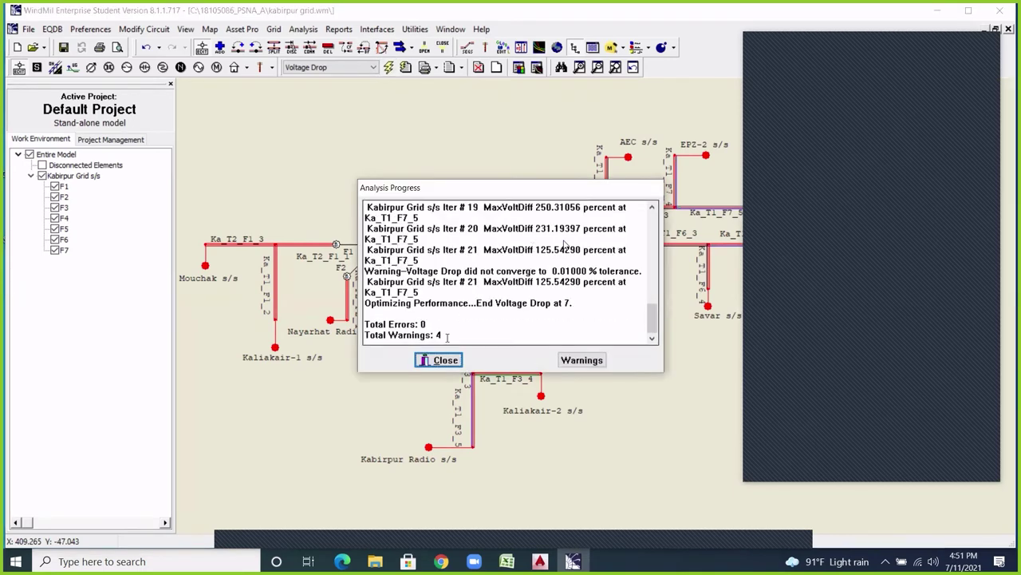
pyautogui.press('Return')
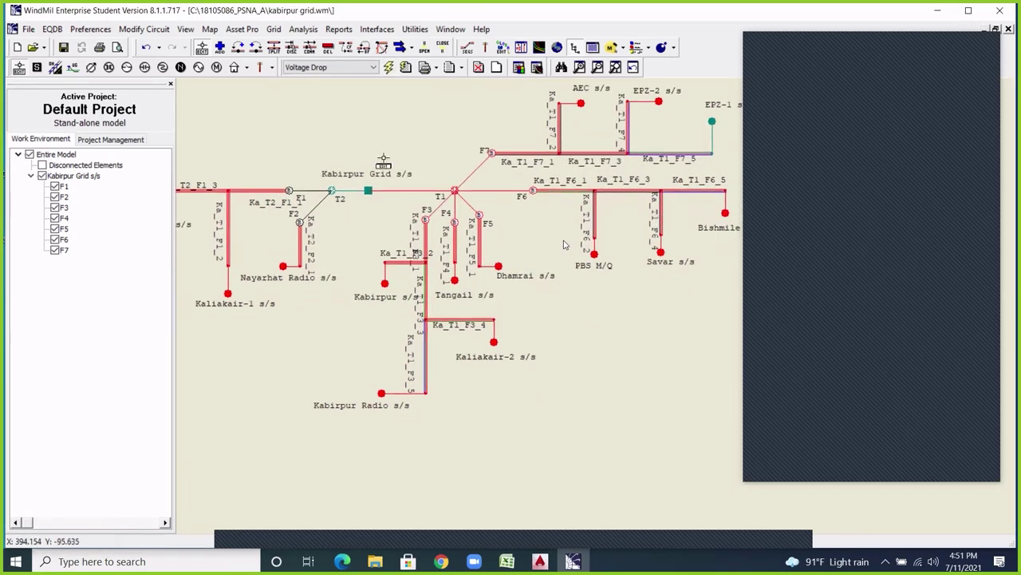
pyautogui.moveTo(529, 289); pyautogui.dragTo(563, 297)
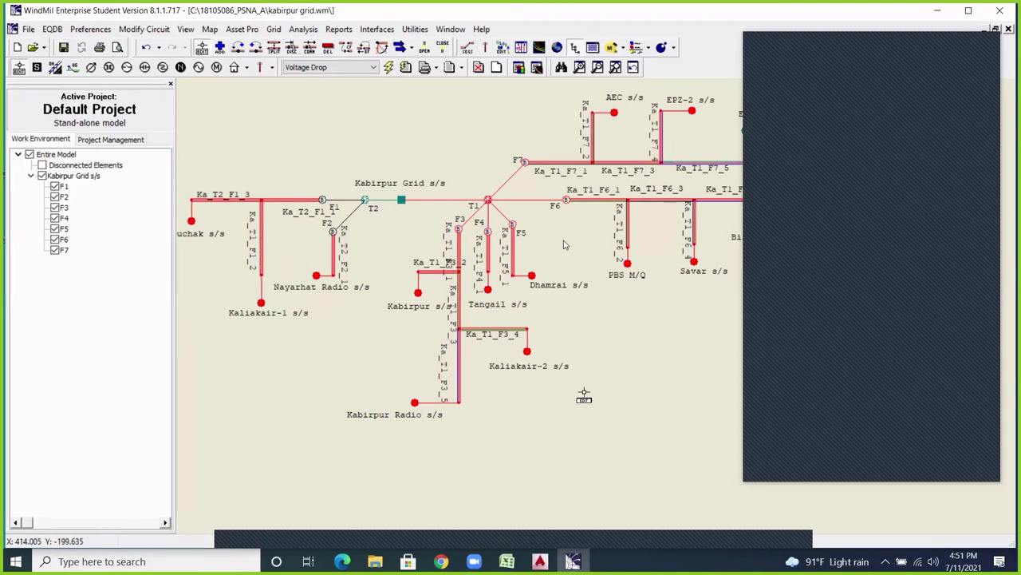
# Show the Voltage Problems colour settings (under 95%, exceeds 105%) in the Analysis Manager.
pyautogui.click(518, 68)
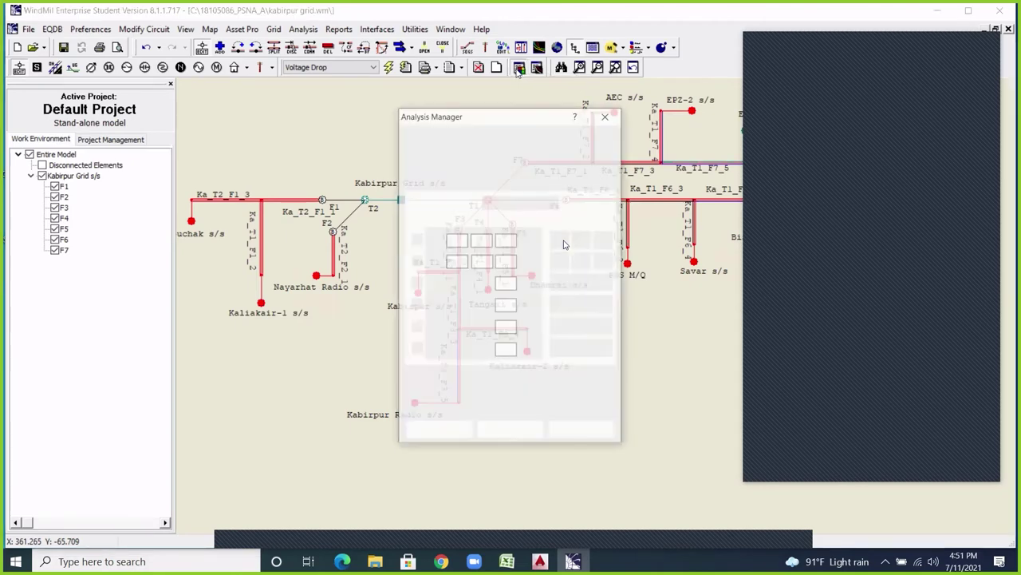
pyautogui.click(434, 182)
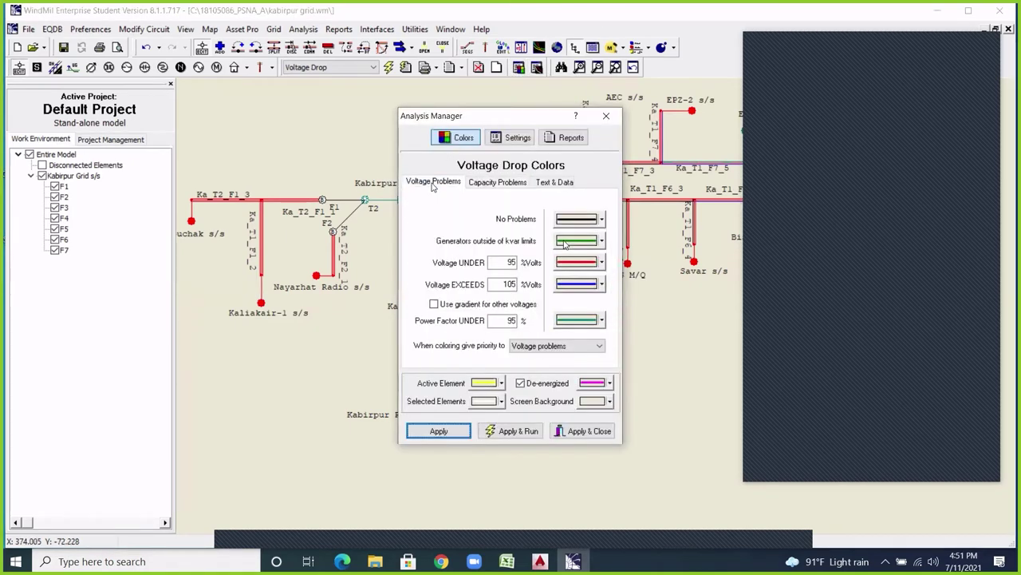
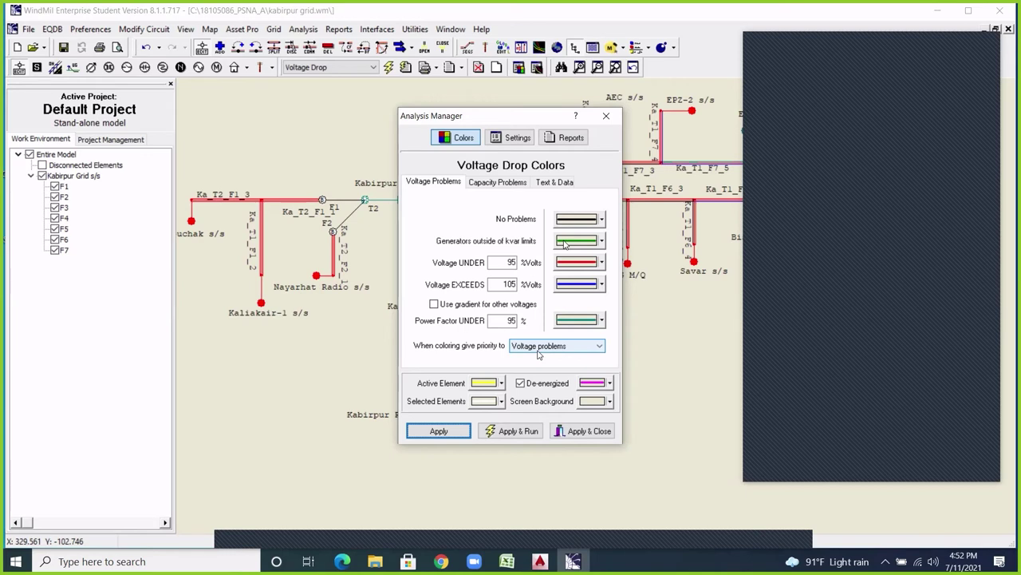
# Zoom in on Mouchak s/s, select its line, and reopen the voltage drop colour settings.
pyautogui.press('XF86AudioLowerVolume')
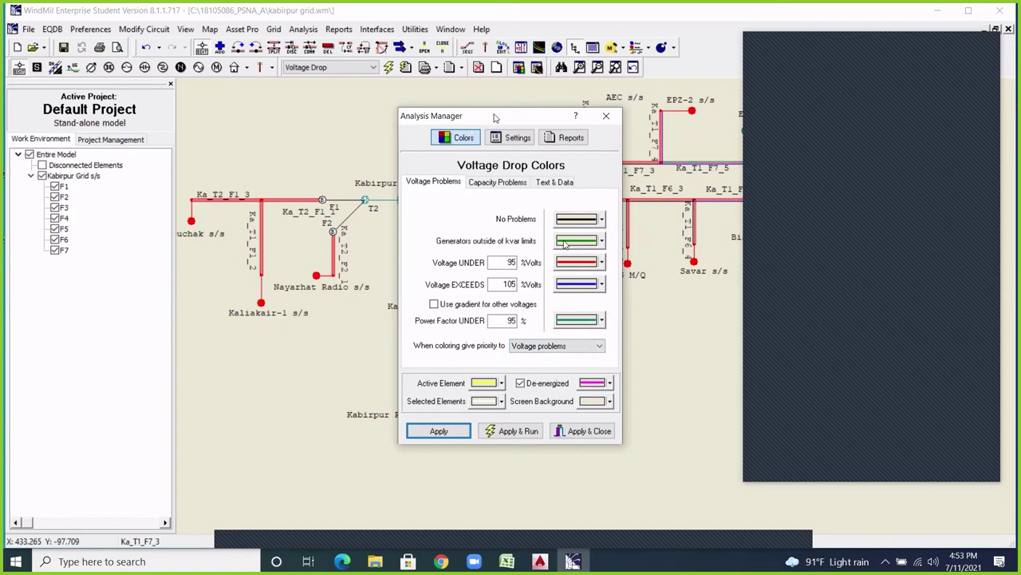
pyautogui.click(606, 115)
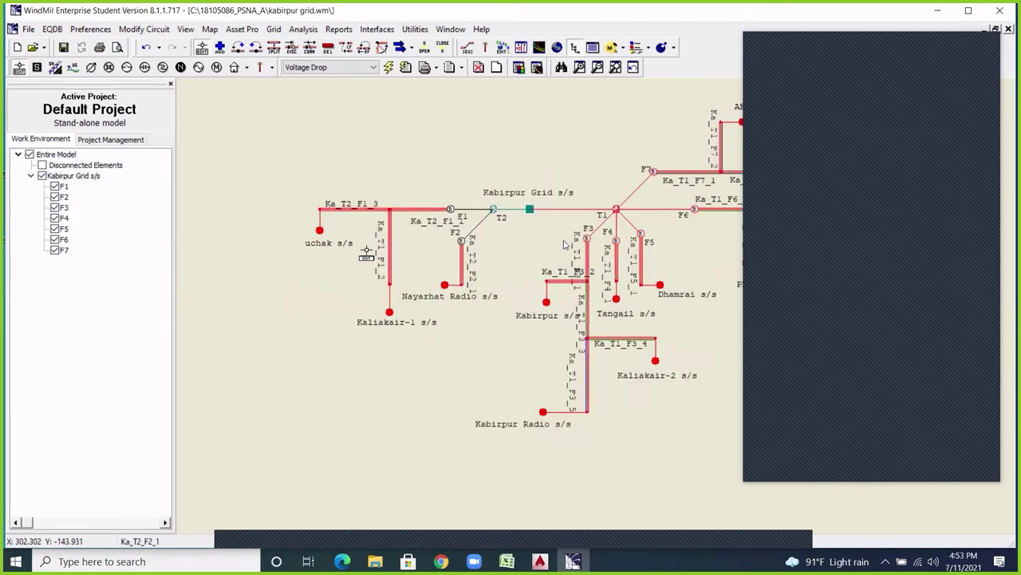
pyautogui.scroll(2, 306, 221)
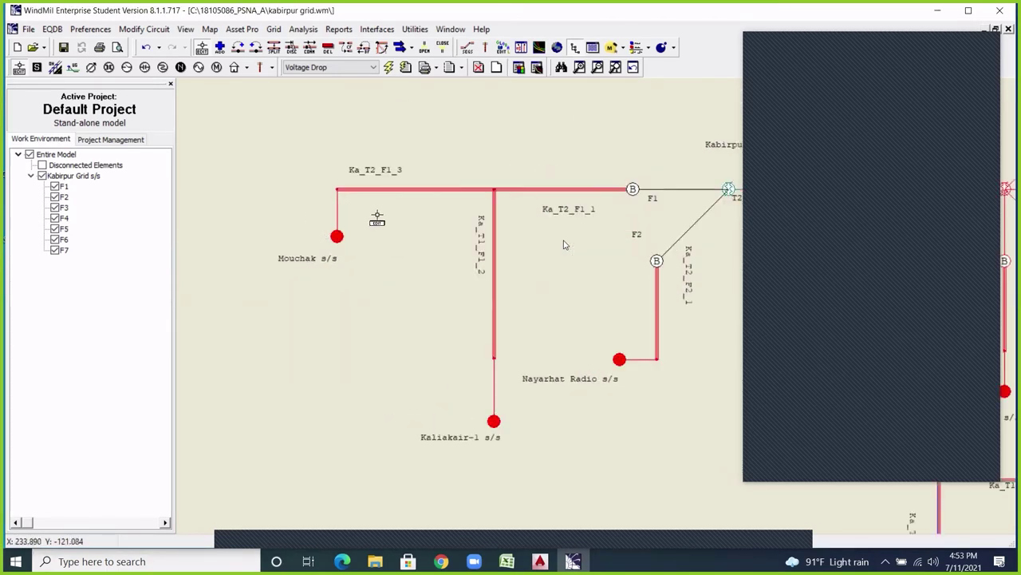
pyautogui.click(367, 251)
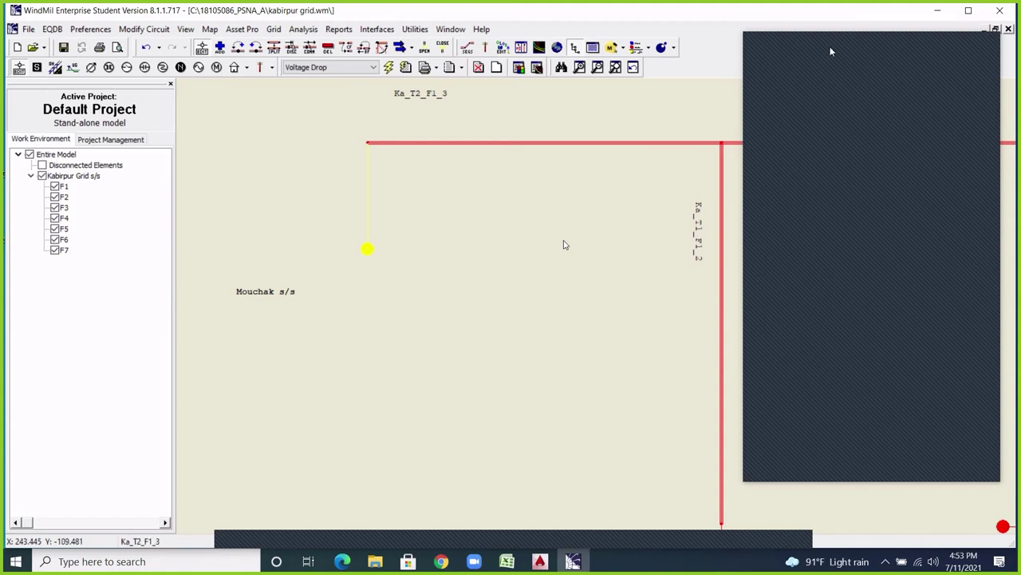
pyautogui.click(518, 68)
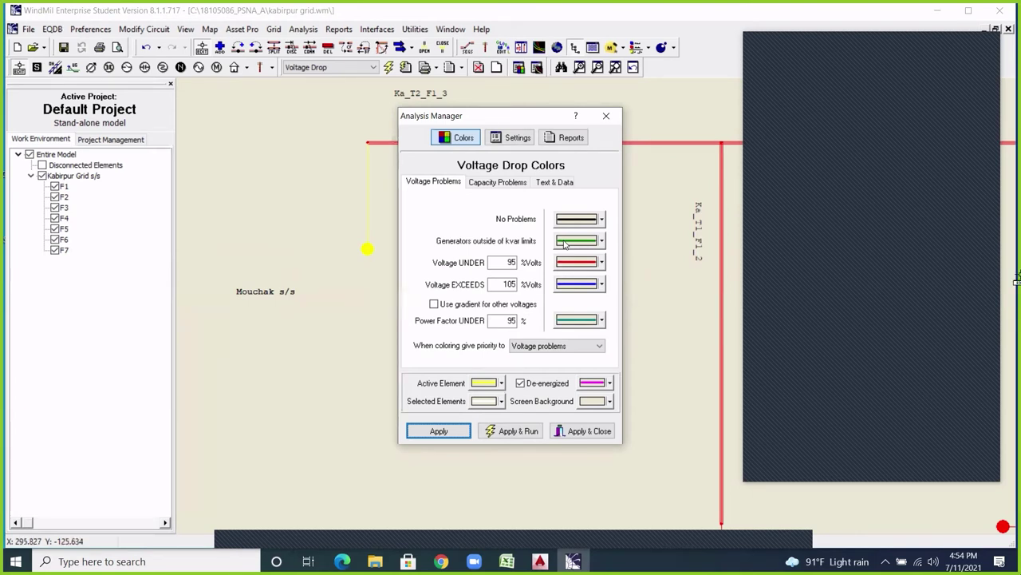
pyautogui.click(931, 125)
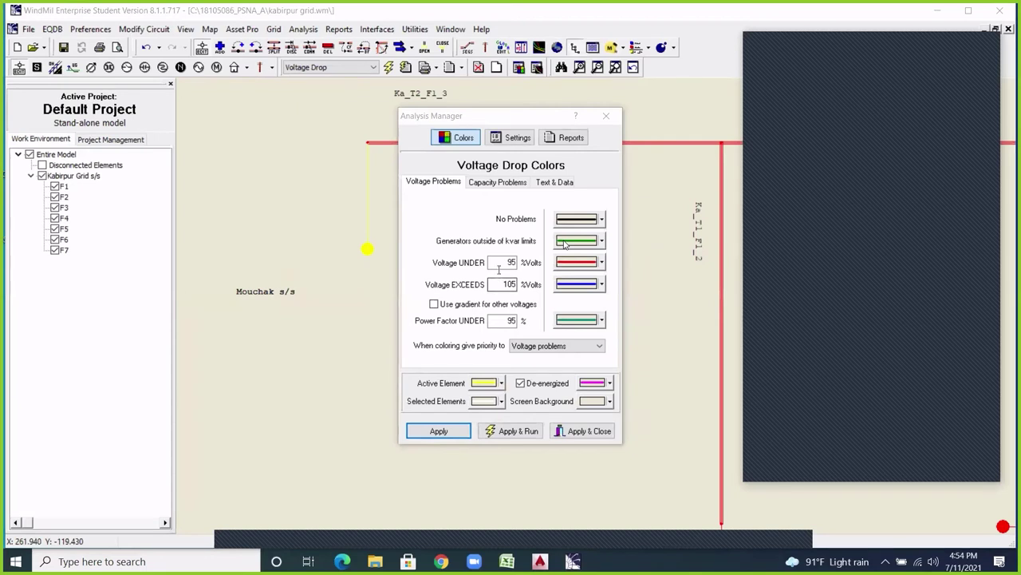
pyautogui.doubleClick(517, 265)
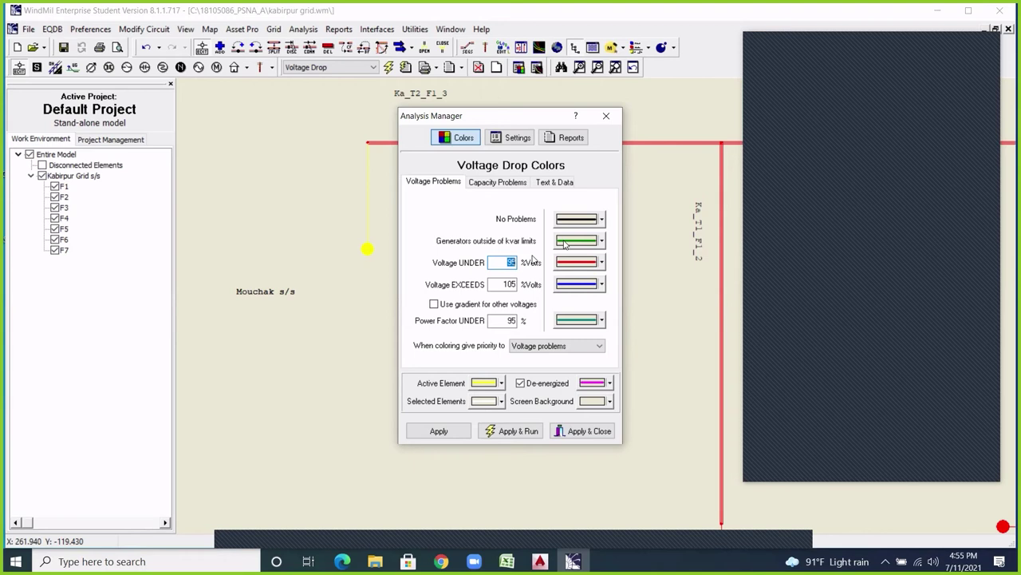
# Set the Modeling Base Output Voltage to 33000 and rerun the voltage drop analysis.
pyautogui.click(606, 116)
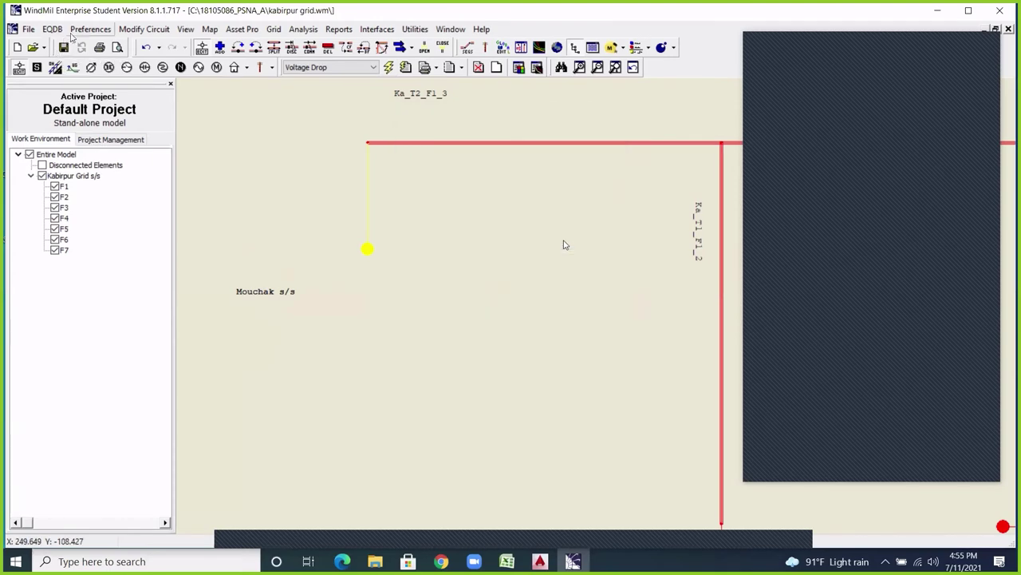
pyautogui.click(91, 28)
pyautogui.click(90, 28)
pyautogui.click(91, 28)
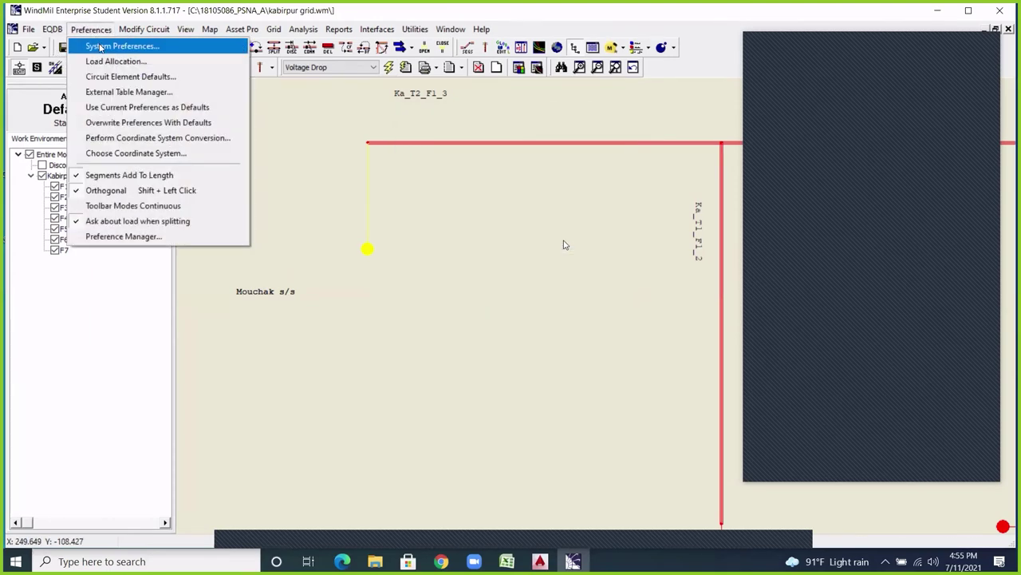
pyautogui.click(100, 46)
pyautogui.click(420, 193)
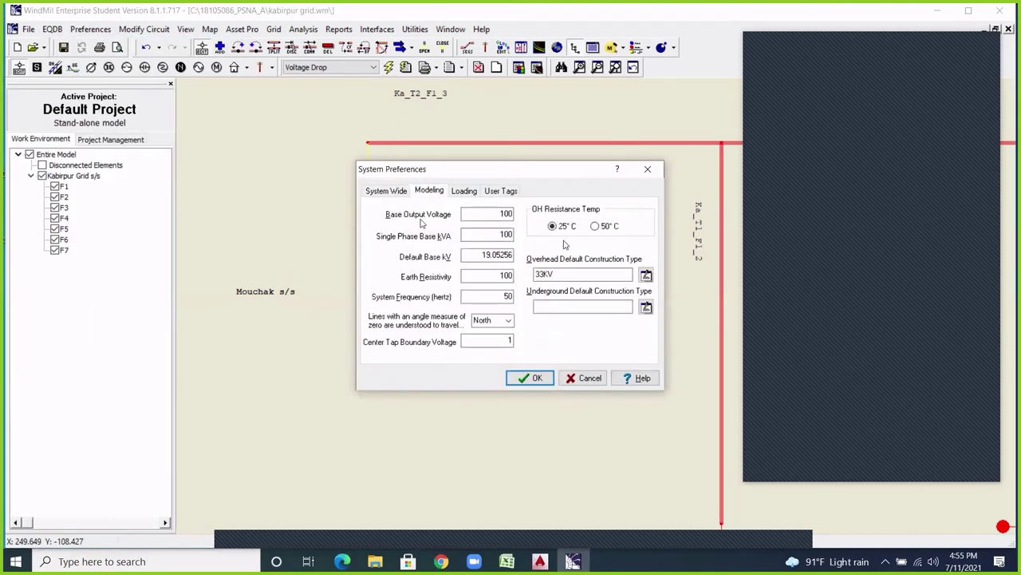
pyautogui.doubleClick(503, 214)
pyautogui.write('33000')
pyautogui.click(522, 378)
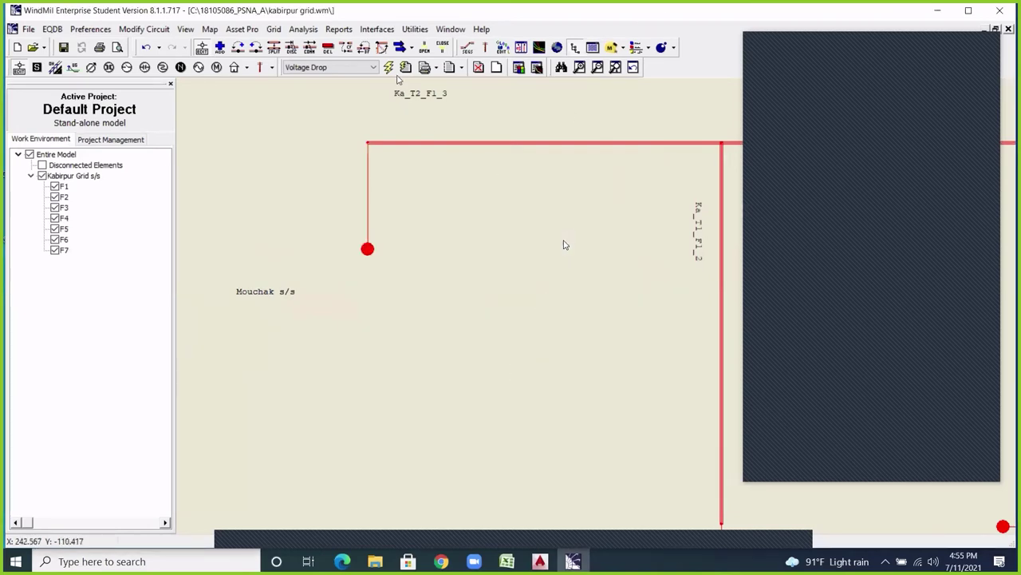
pyautogui.click(389, 67)
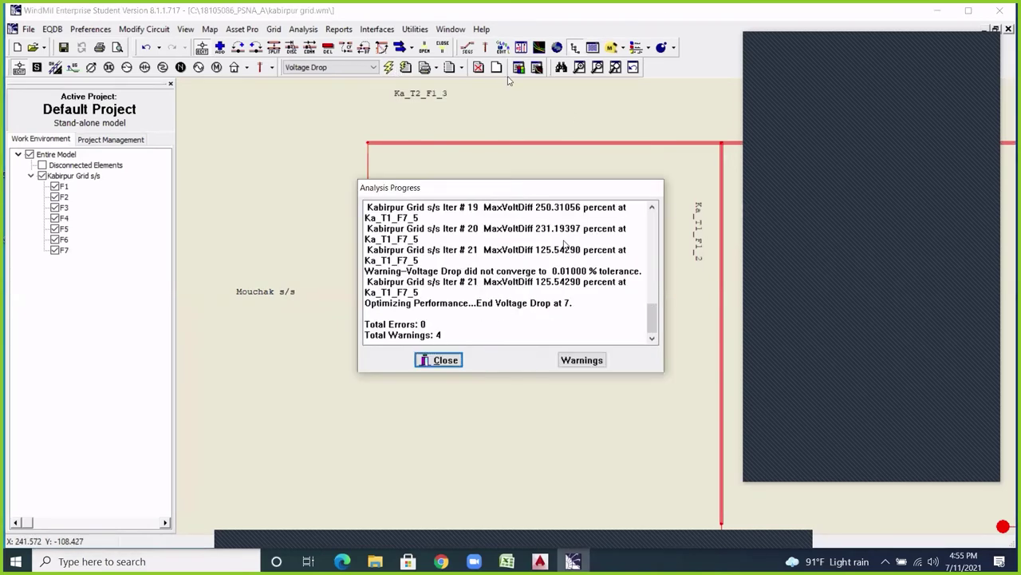
pyautogui.click(443, 360)
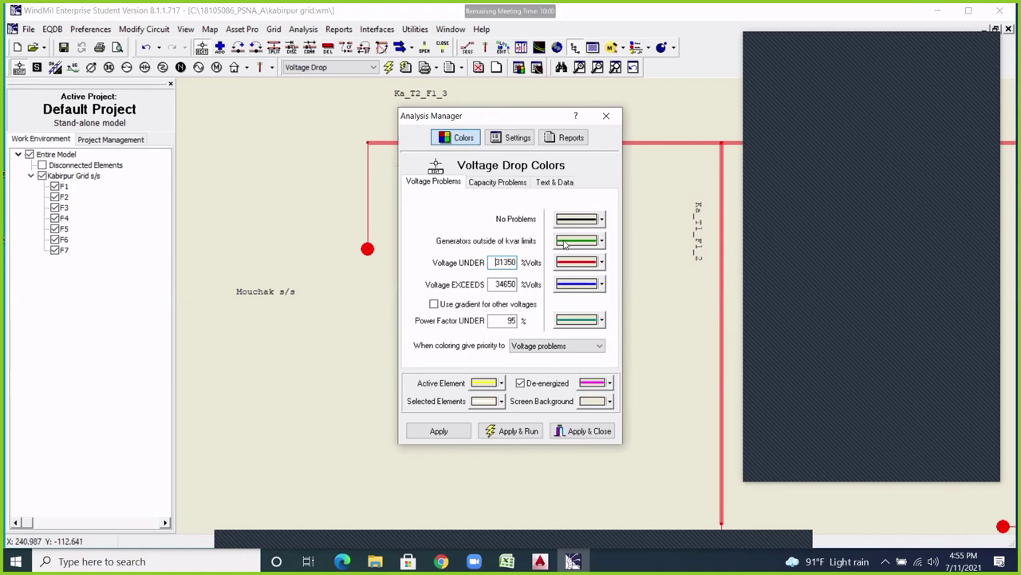
# Switch the voltage drop solution to Balanced in the Analysis Manager settings.
pyautogui.moveTo(510, 117); pyautogui.dragTo(462, 178)
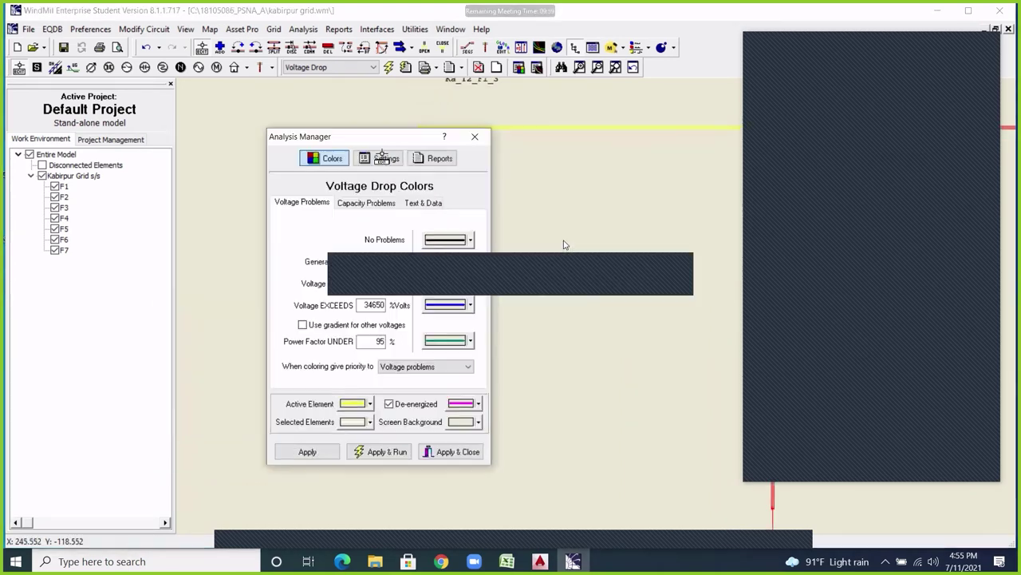
pyautogui.click(386, 158)
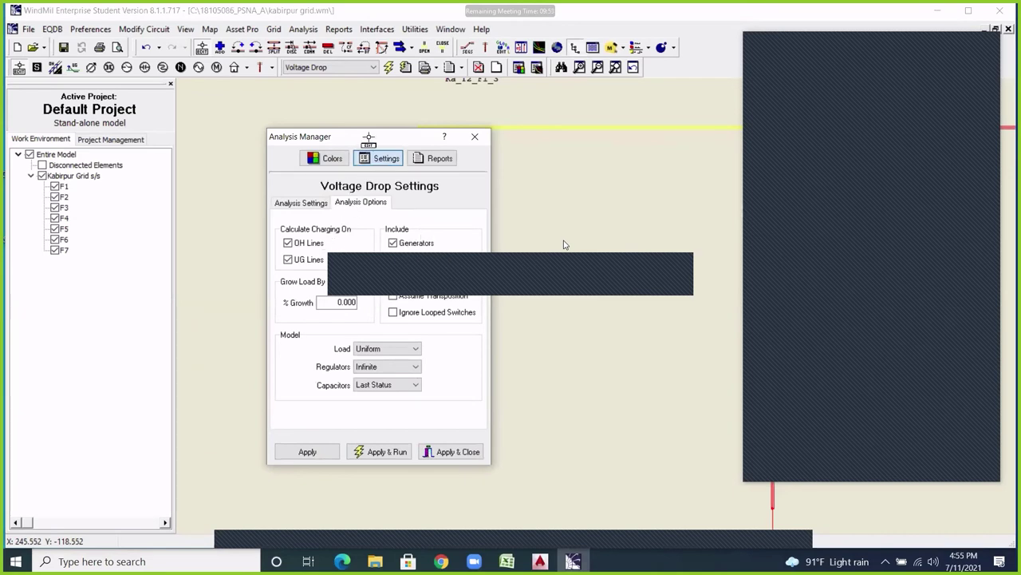
pyautogui.moveTo(369, 140); pyautogui.dragTo(529, 91)
pyautogui.click(462, 155)
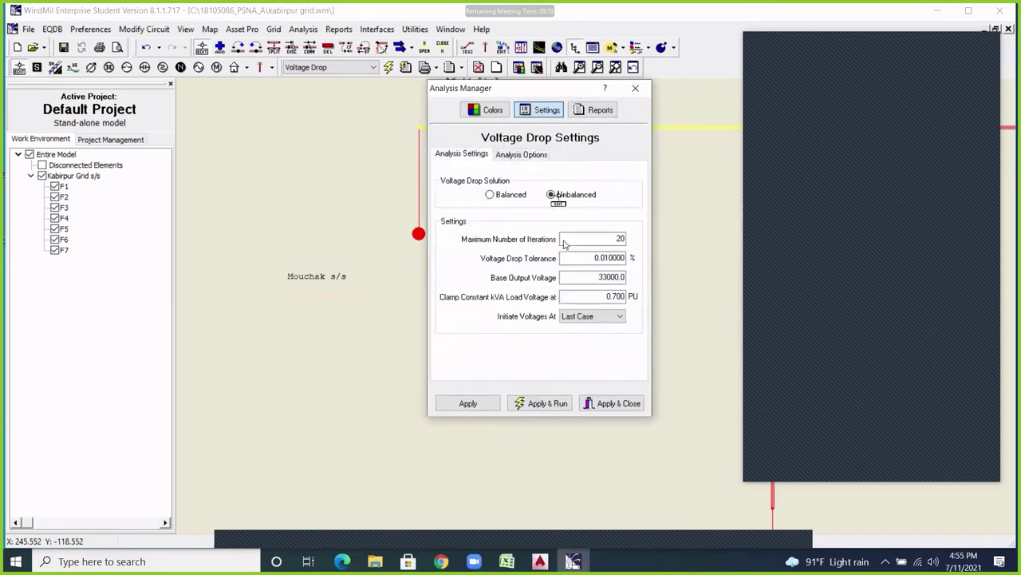
pyautogui.click(508, 196)
# Exclude generators, motors and UG line charging, then apply and rerun voltage drop.
pyautogui.click(499, 153)
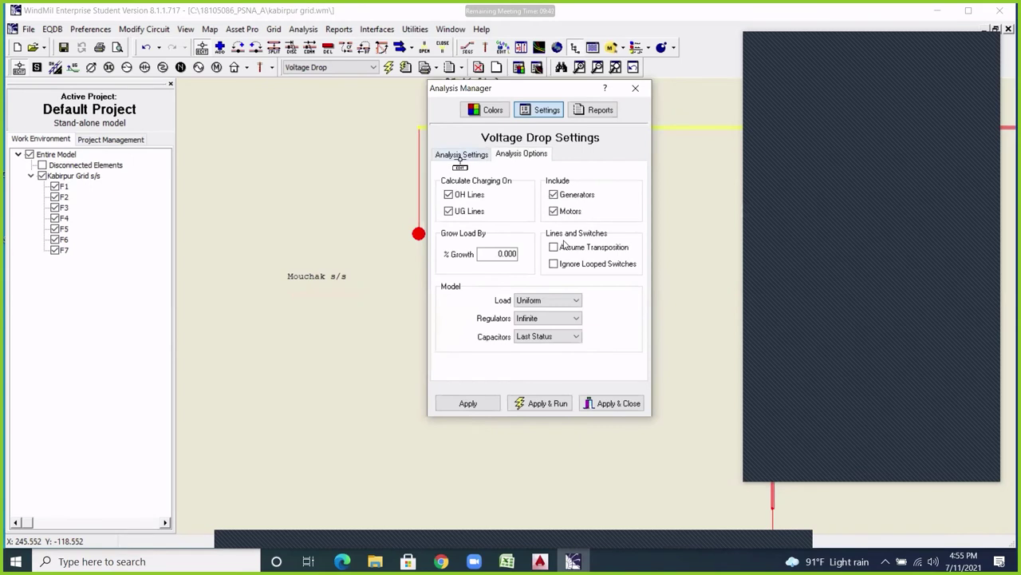
pyautogui.click(462, 155)
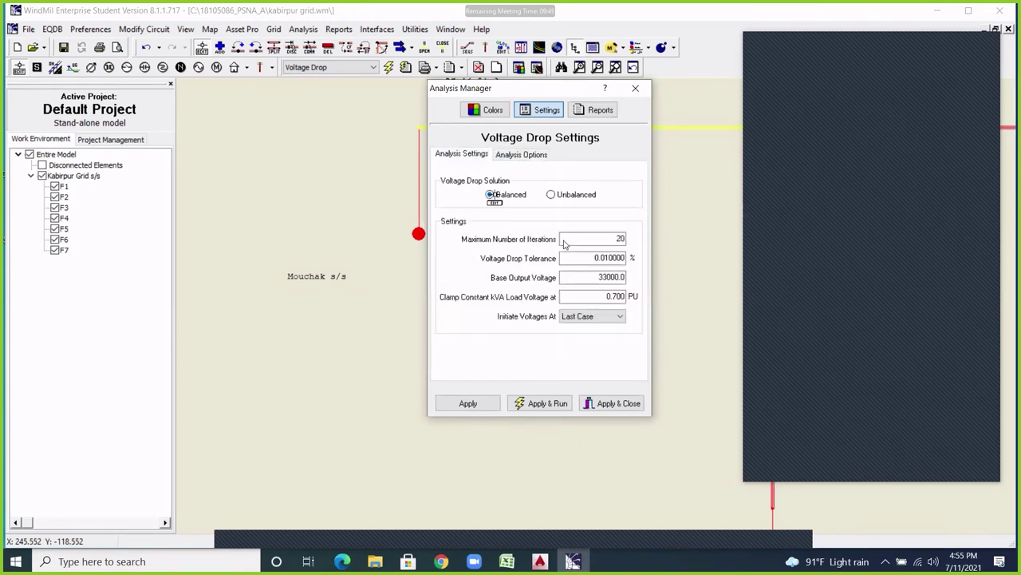
pyautogui.click(520, 155)
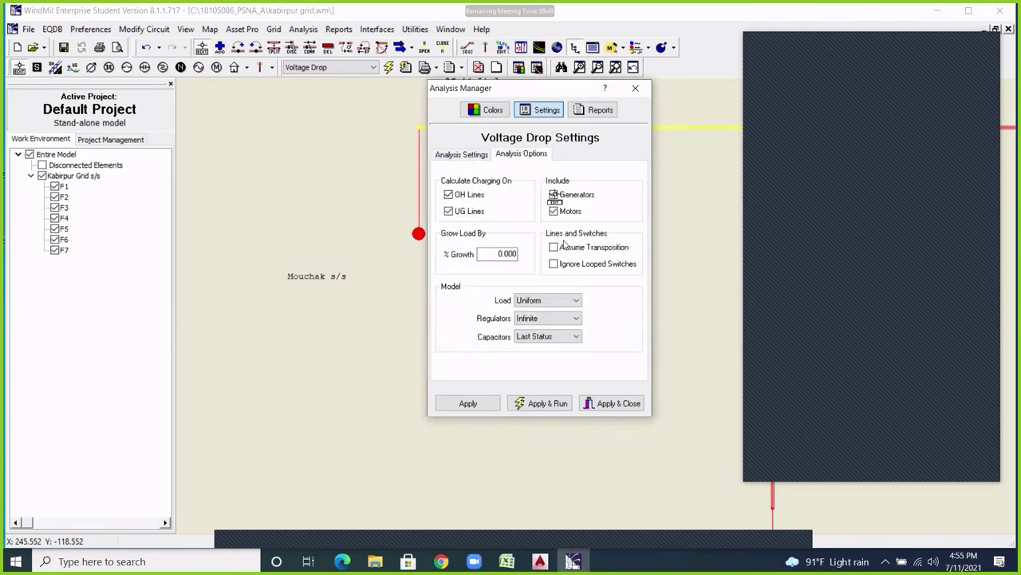
pyautogui.click(554, 194)
pyautogui.click(554, 211)
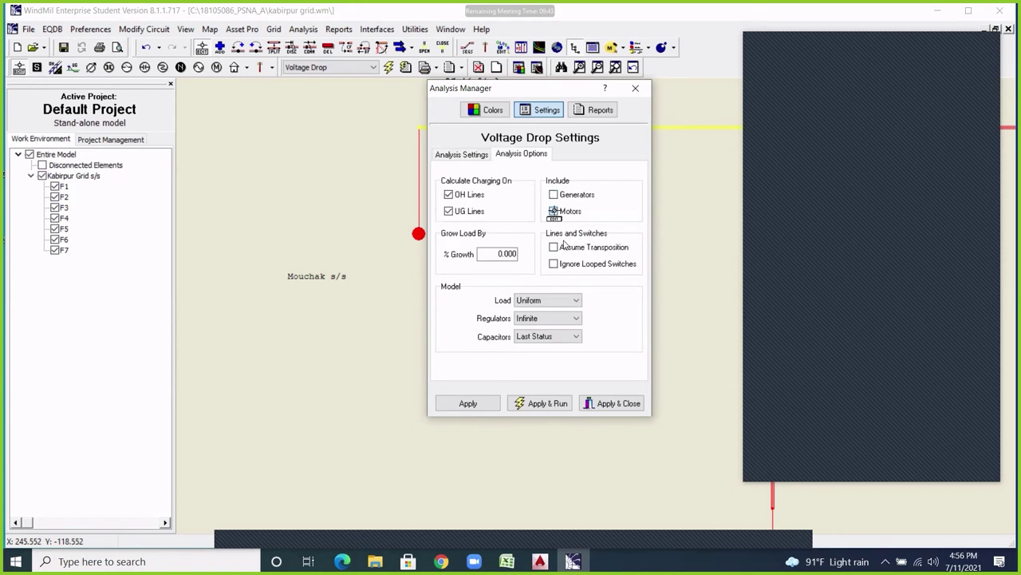
pyautogui.click(465, 214)
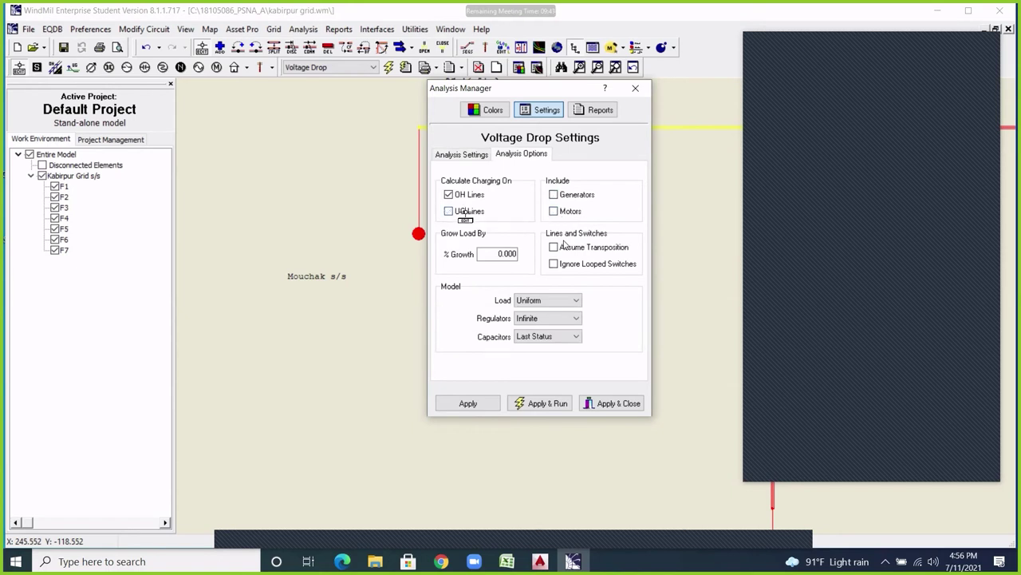
pyautogui.click(545, 403)
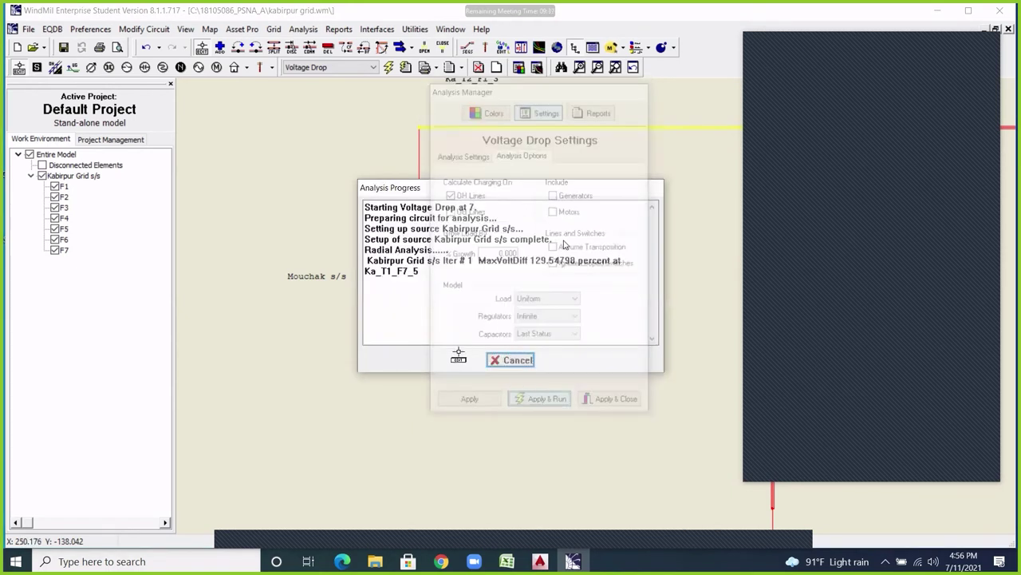
pyautogui.click(455, 355)
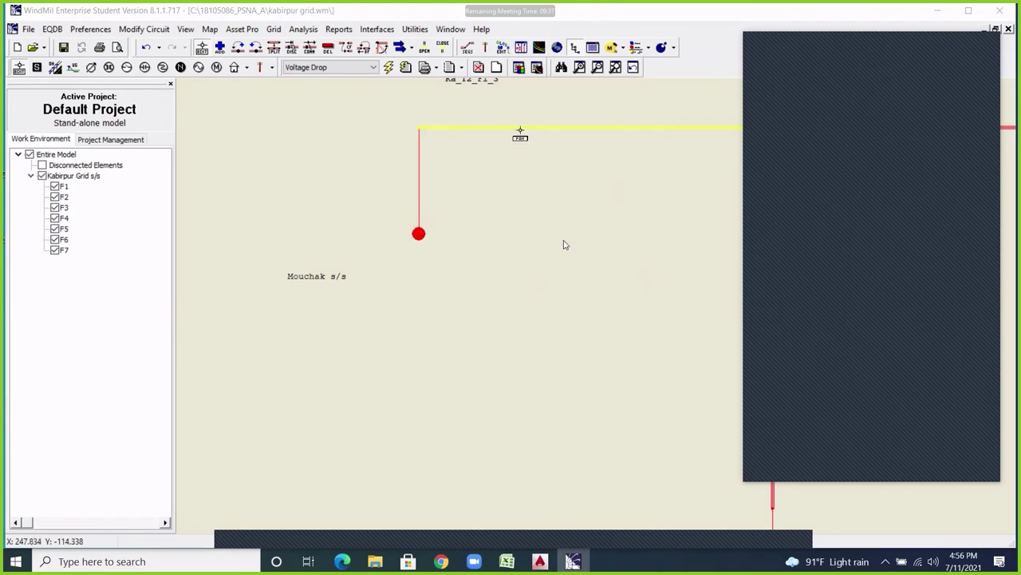
# Place a calculated data box for line Ka_T2_F1_3 beside the Mouchak line.
pyautogui.rightClick(521, 130)
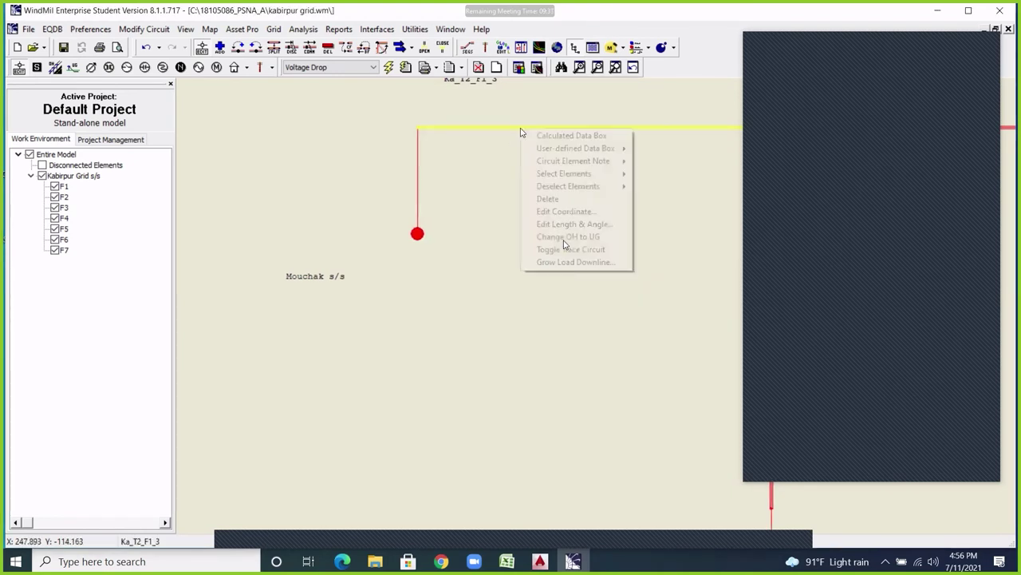
pyautogui.click(553, 137)
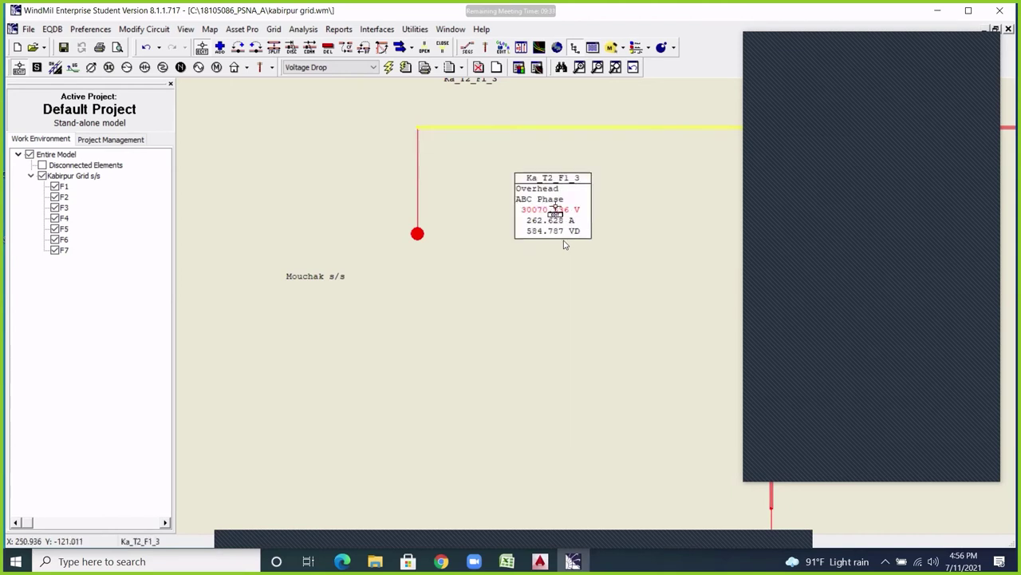
pyautogui.click(567, 217)
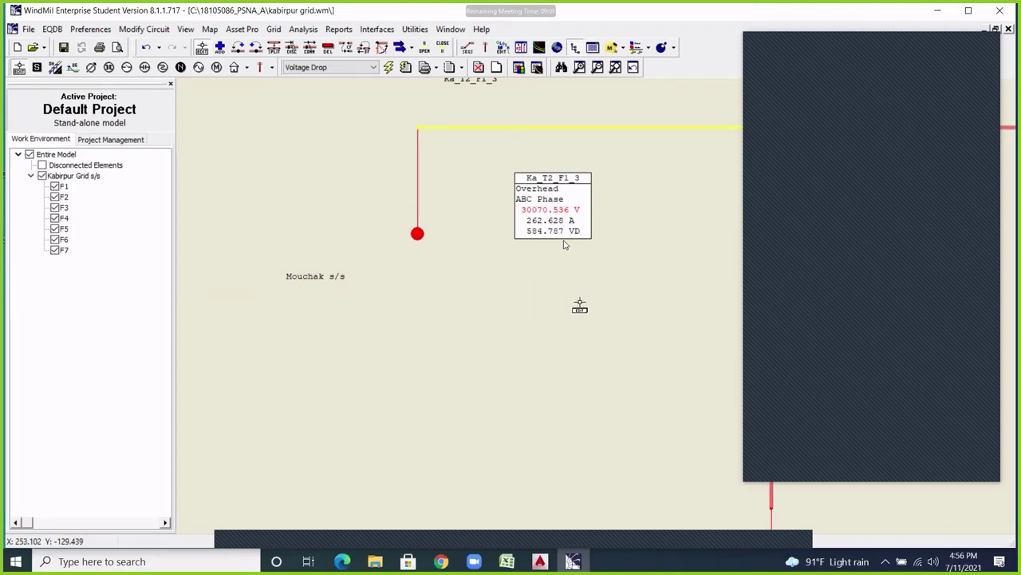
# Change the Modeling Base Output Voltage from 33000 back to 100.
pyautogui.click(86, 30)
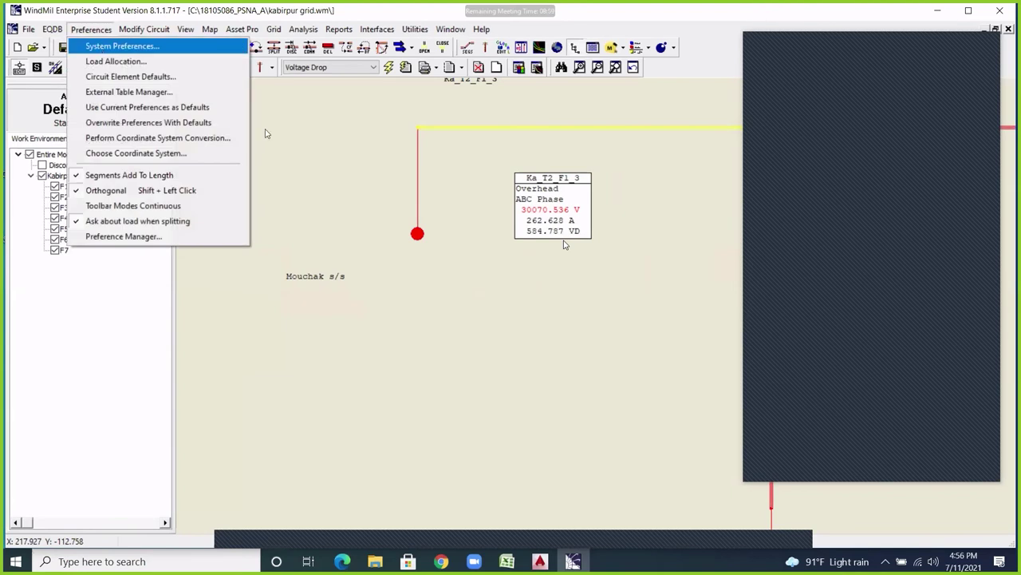
pyautogui.click(112, 43)
pyautogui.click(429, 191)
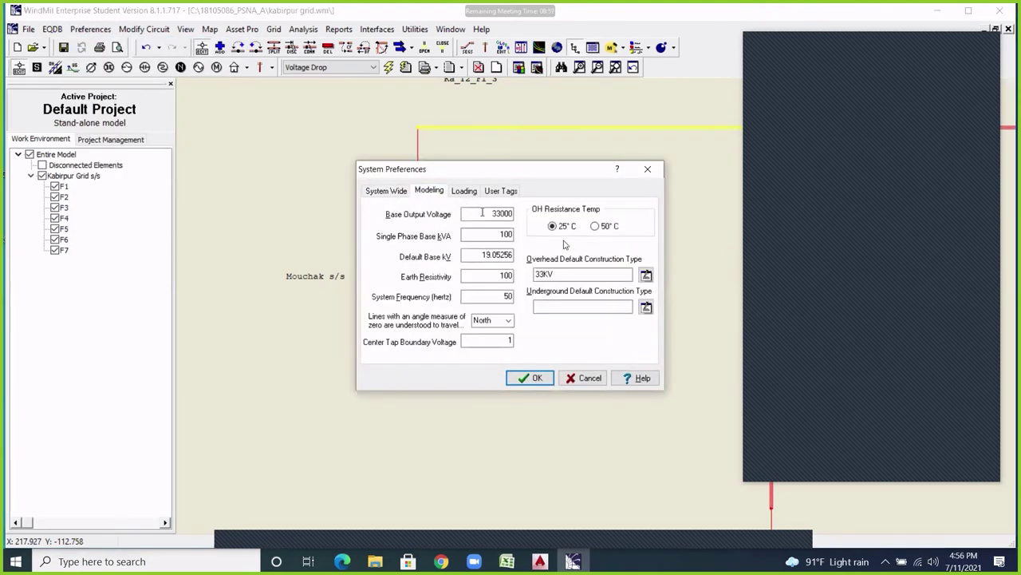
pyautogui.doubleClick(501, 214)
pyautogui.write('100')
pyautogui.click(530, 378)
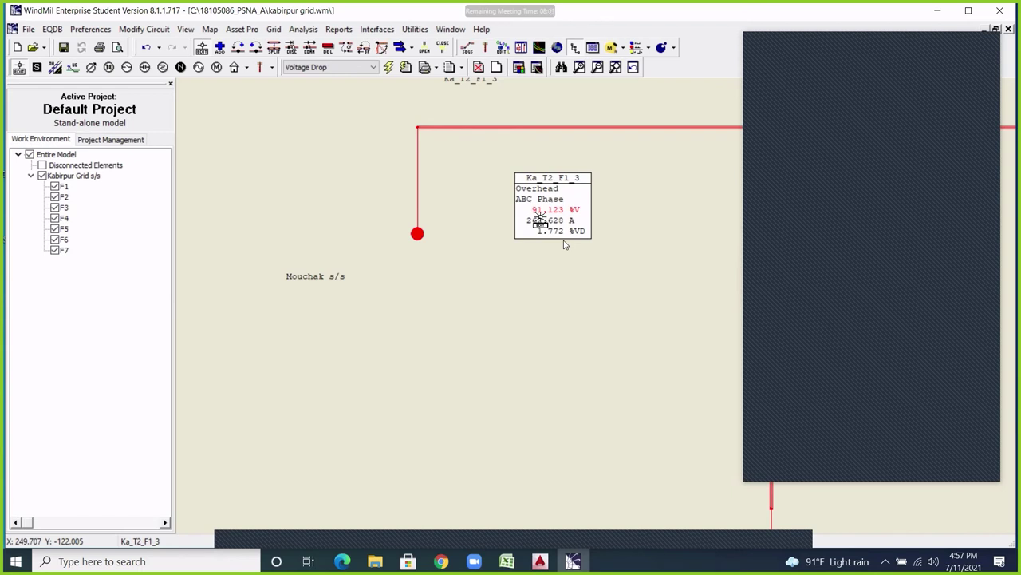
# Look over System Preferences and close them without changes.
pyautogui.click(94, 31)
pyautogui.click(120, 45)
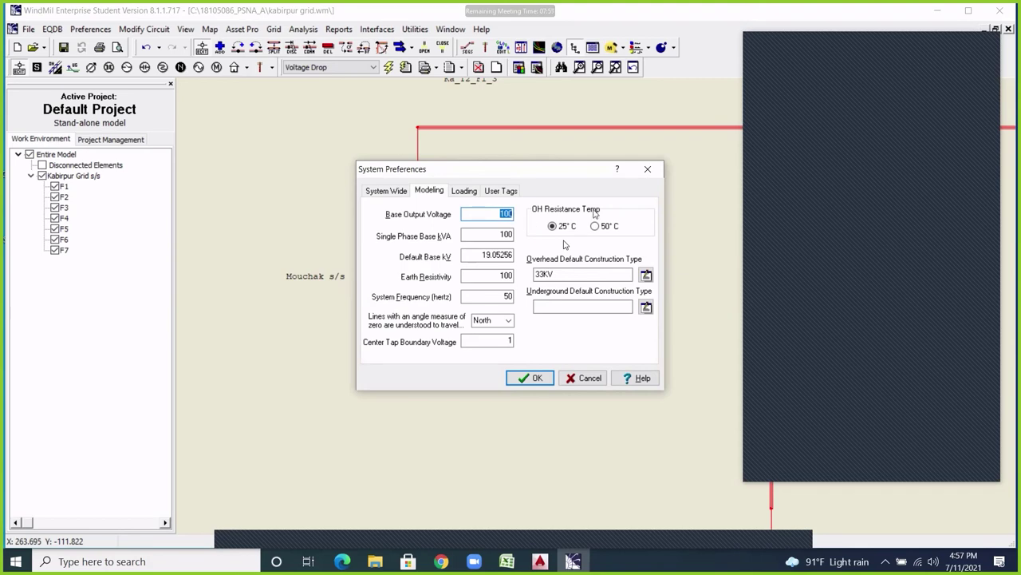
pyautogui.click(650, 173)
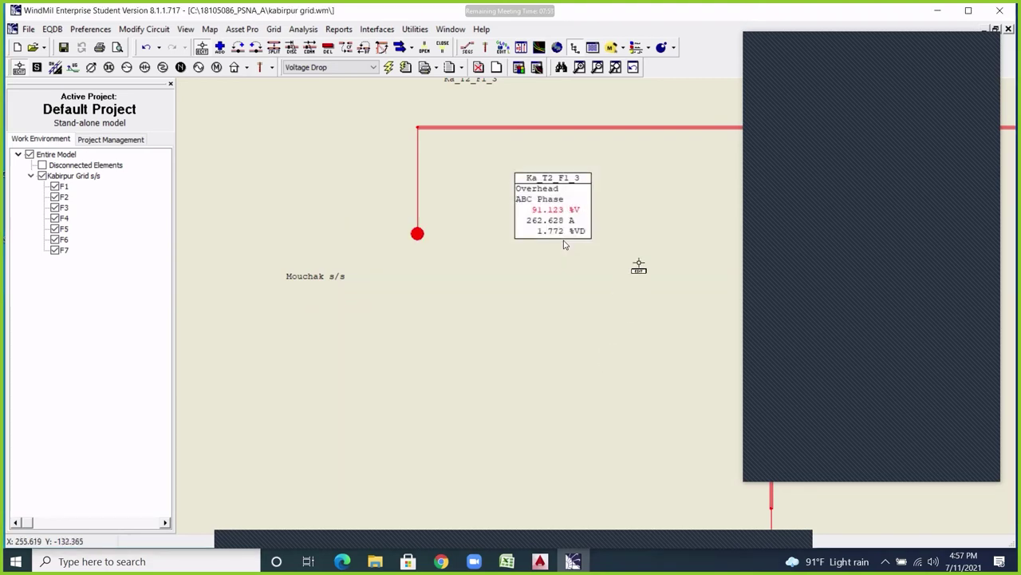
# Pan and zoom the map to frame the Kabirpur Grid substation.
pyautogui.moveTo(641, 267); pyautogui.dragTo(372, 296)
pyautogui.scroll(-2, 371, 295)
pyautogui.scroll(-1, 535, 315)
pyautogui.scroll(-1, 444, 267)
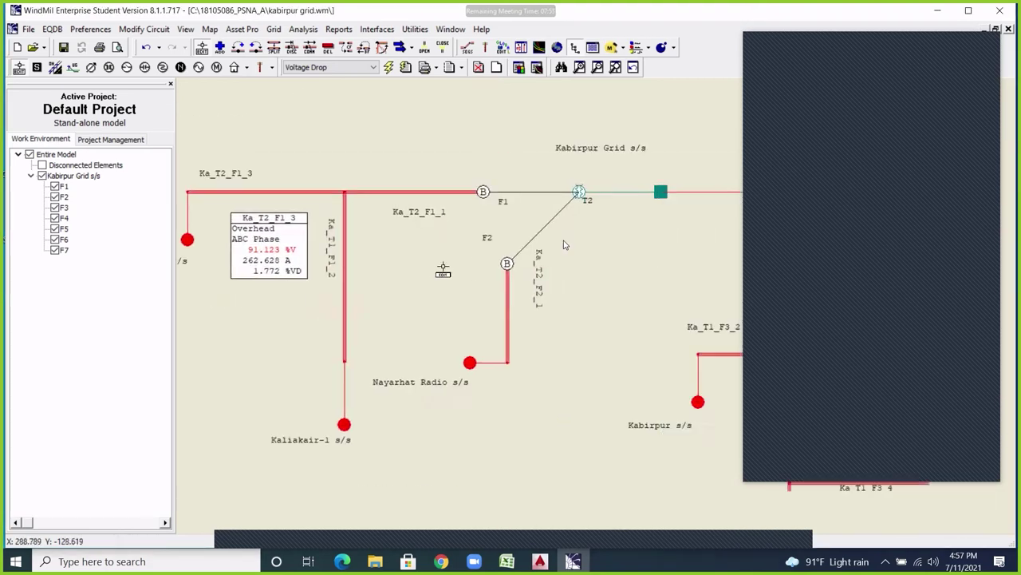
pyautogui.scroll(-1, 440, 275)
pyautogui.scroll(-1, 507, 273)
pyautogui.moveTo(507, 273); pyautogui.dragTo(473, 255)
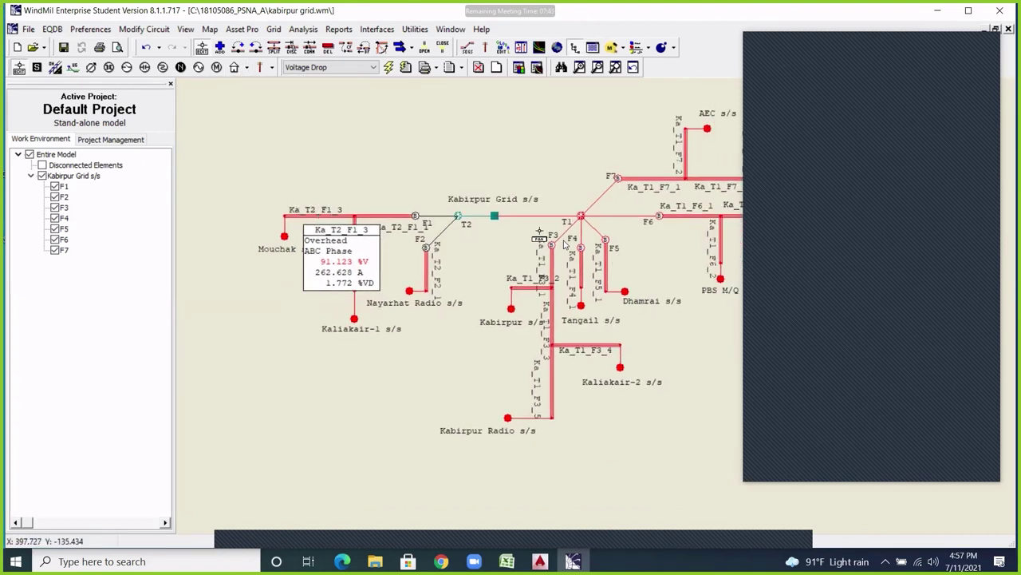
pyautogui.moveTo(589, 250); pyautogui.dragTo(528, 230)
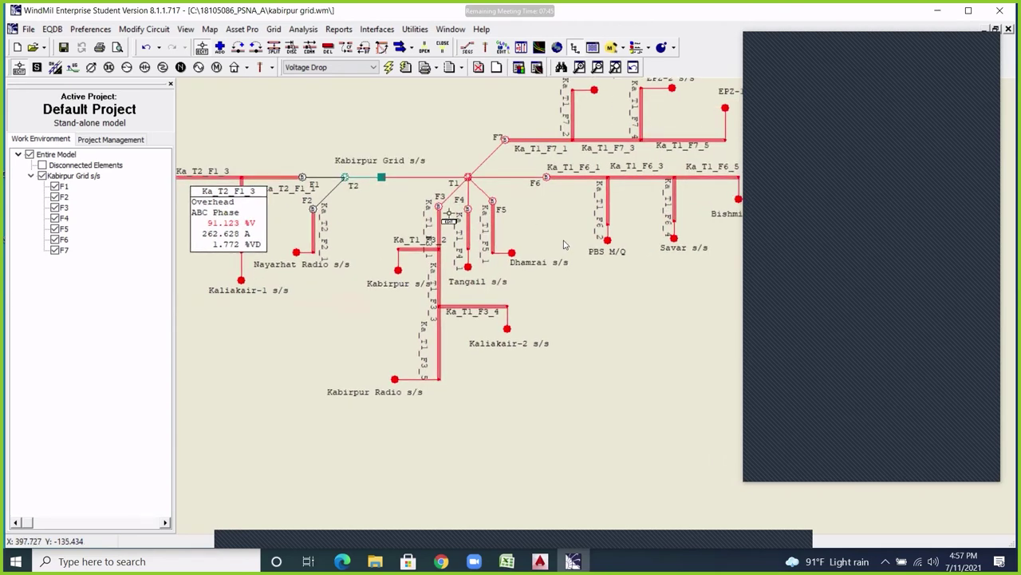
# Run voltage drop and display the Detail Report Only Balanced Voltage Drop Report.
pyautogui.click(388, 67)
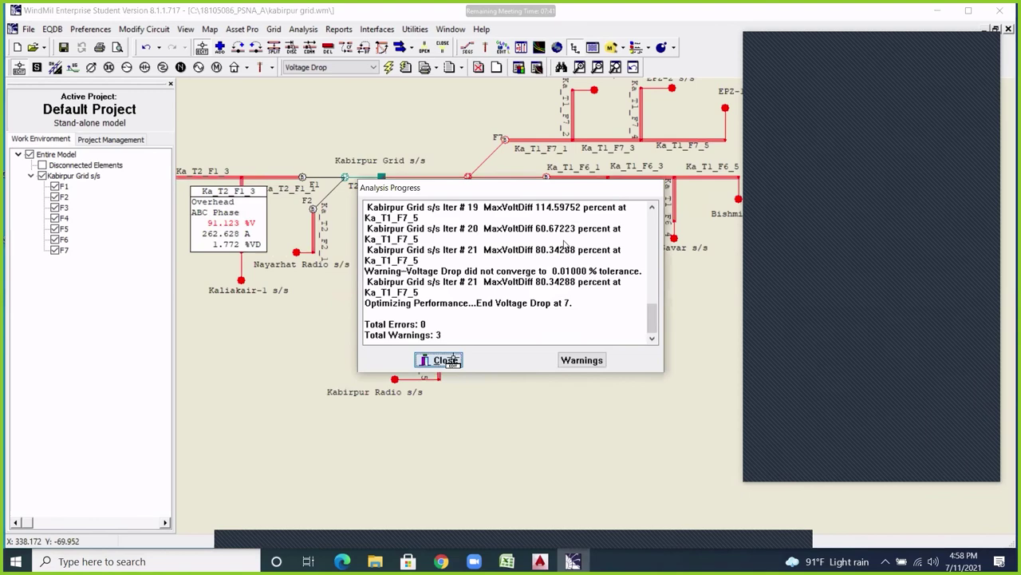
pyautogui.click(446, 359)
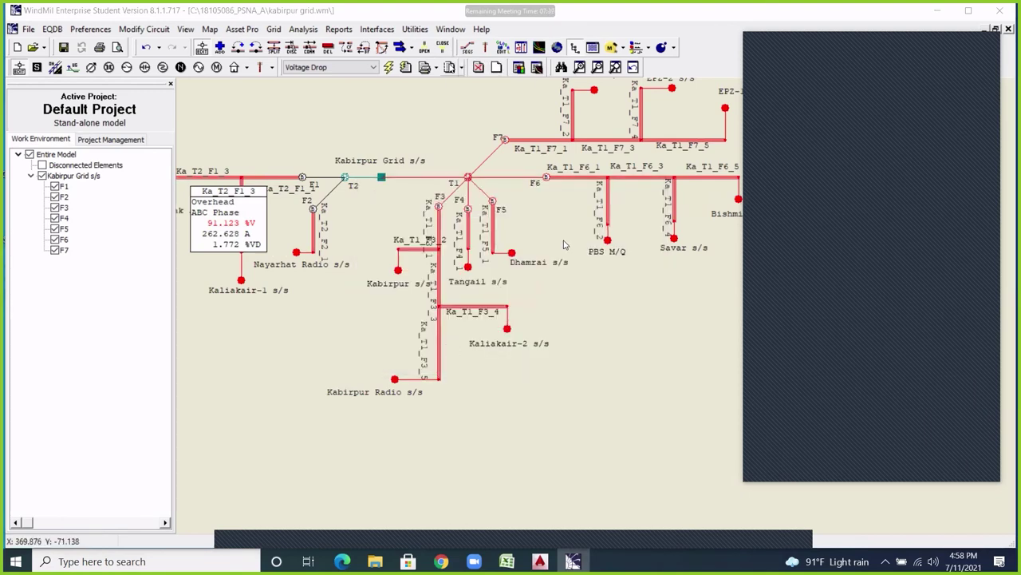
pyautogui.click(462, 68)
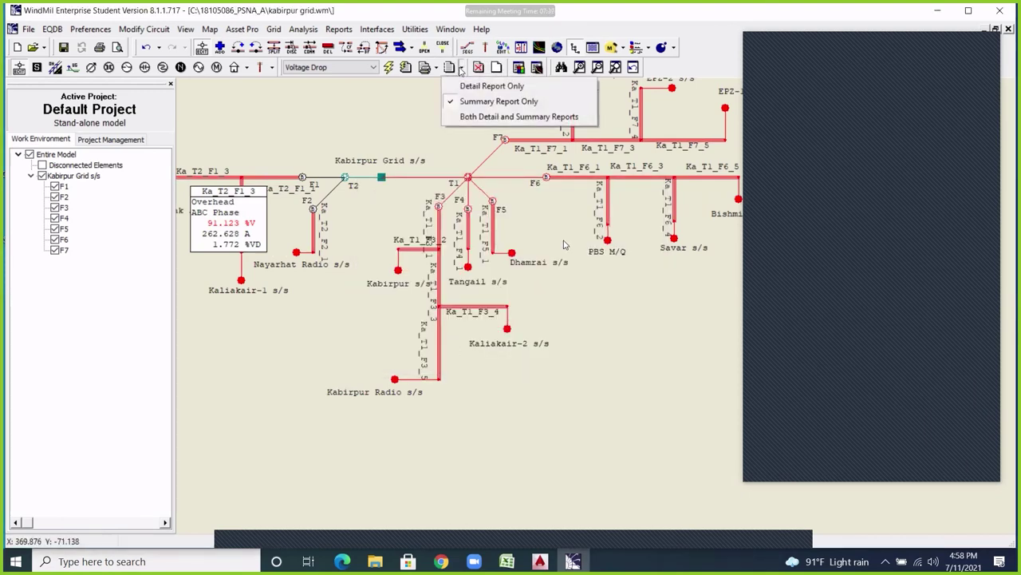
pyautogui.click(514, 88)
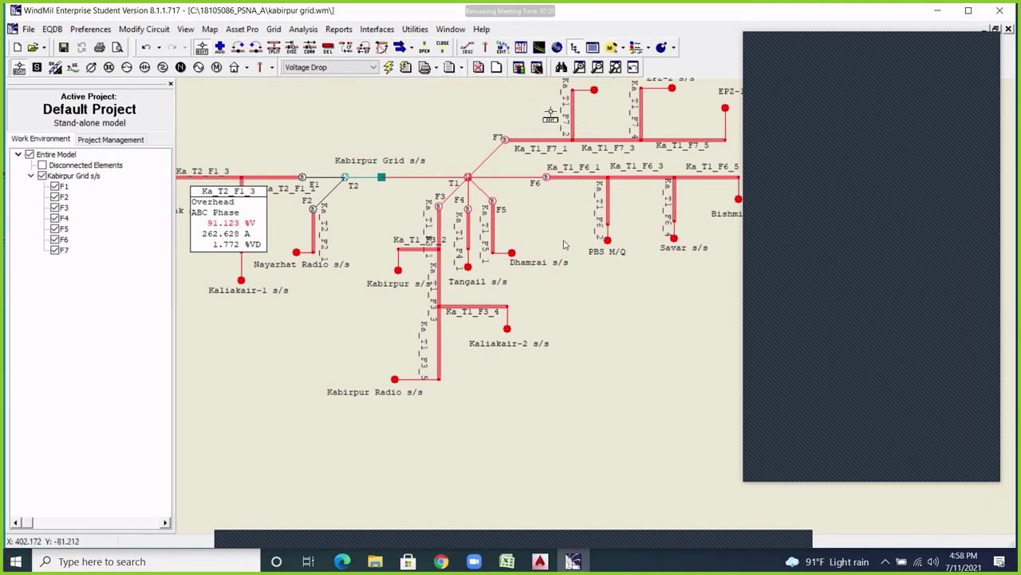
pyautogui.click(453, 67)
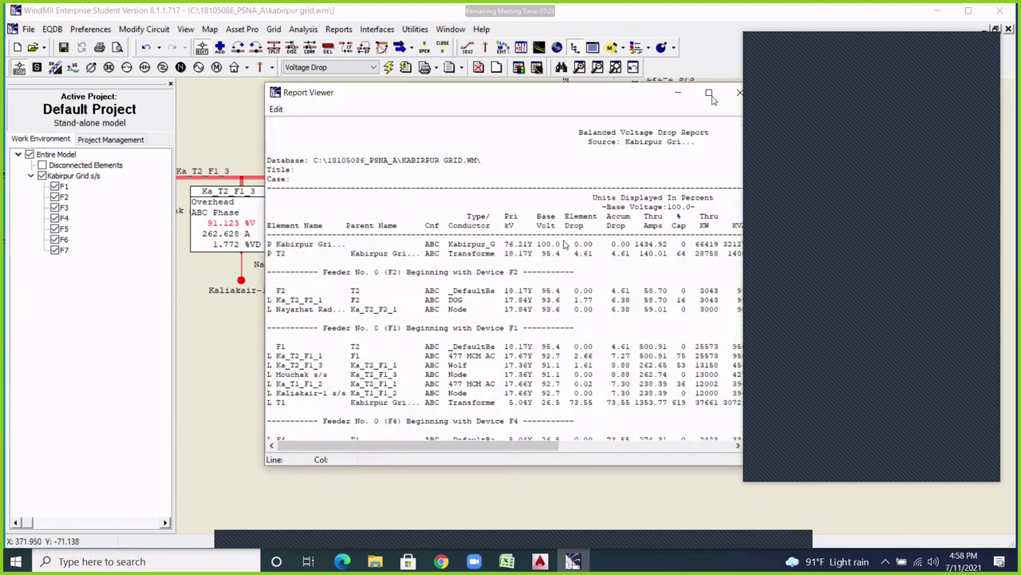
# Maximize the voltage drop report, scroll through its feeder sections, then close it.
pyautogui.press('super+Up')
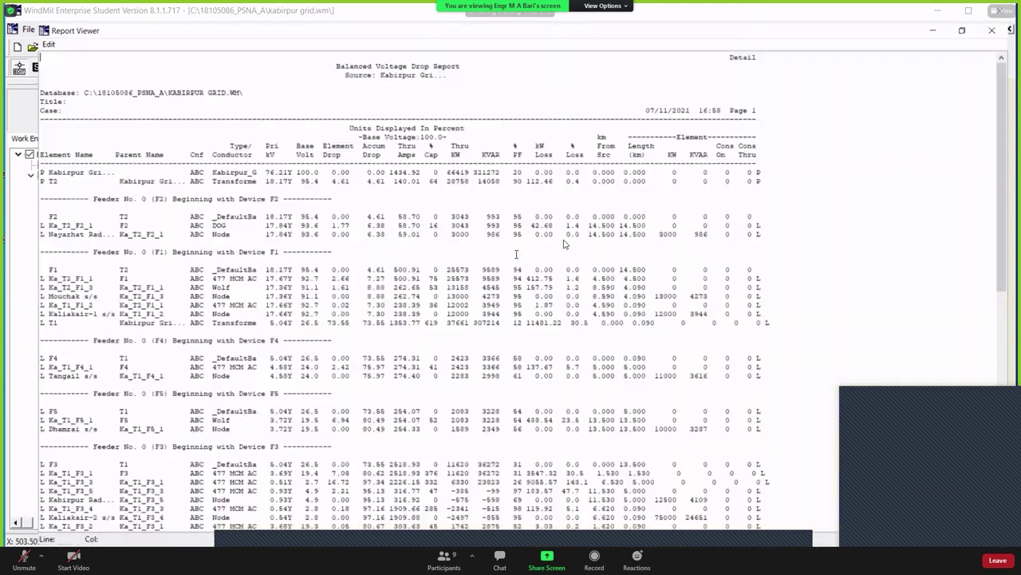
pyautogui.press('super+Up')
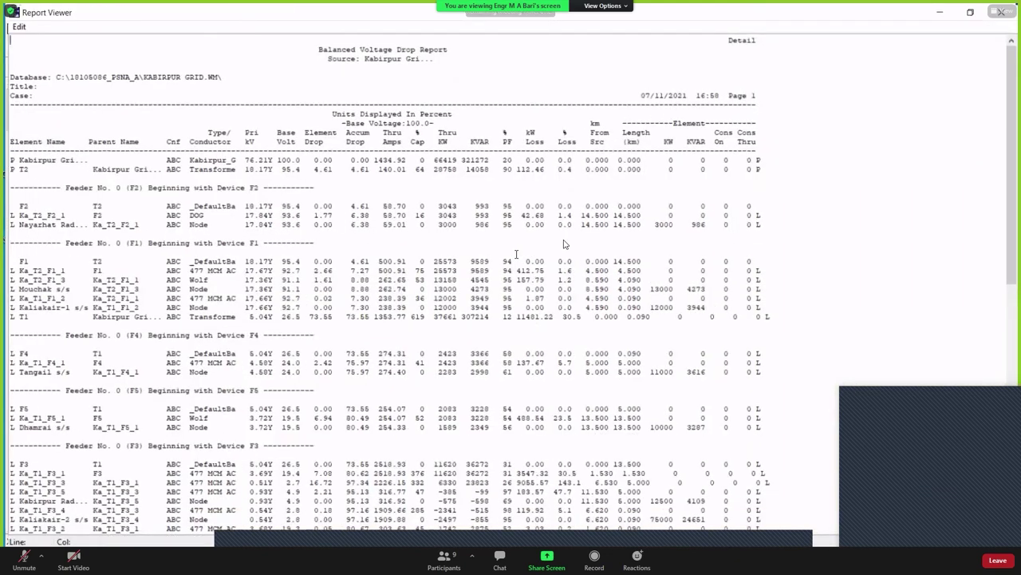
pyautogui.scroll(-15, 563, 244)
pyautogui.scroll(-2, 563, 243)
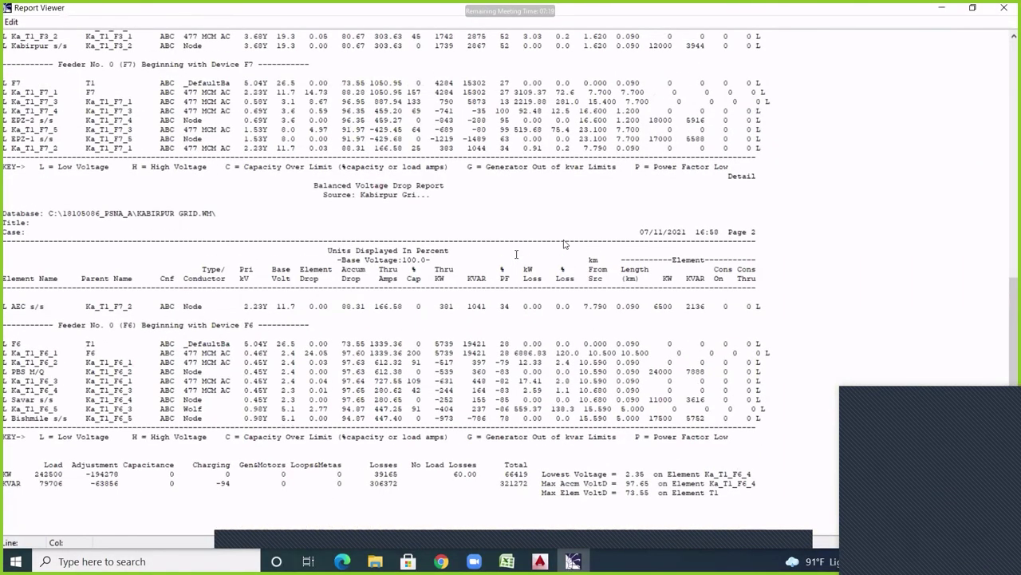
pyautogui.scroll(7, 563, 244)
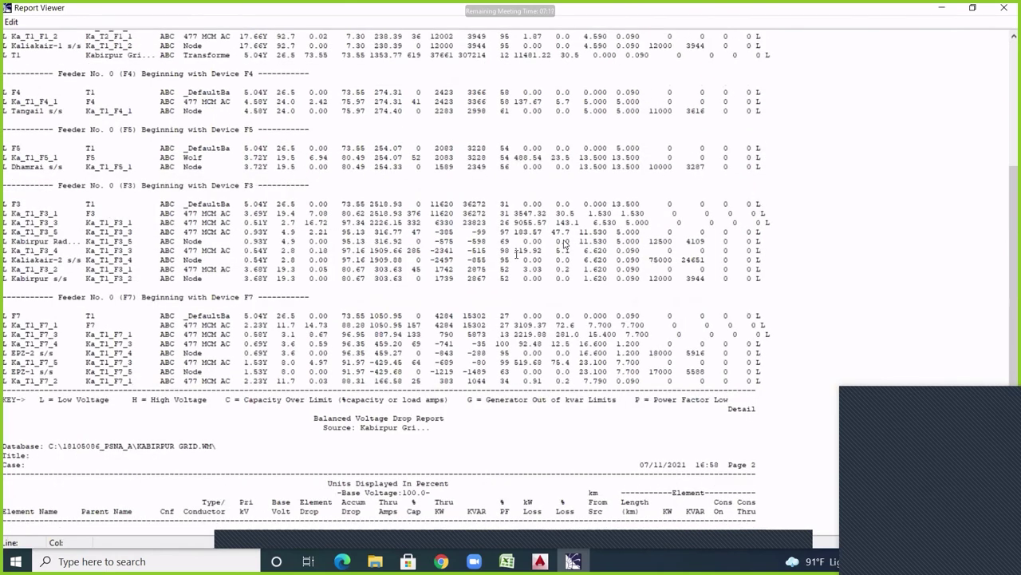
pyautogui.scroll(3, 563, 243)
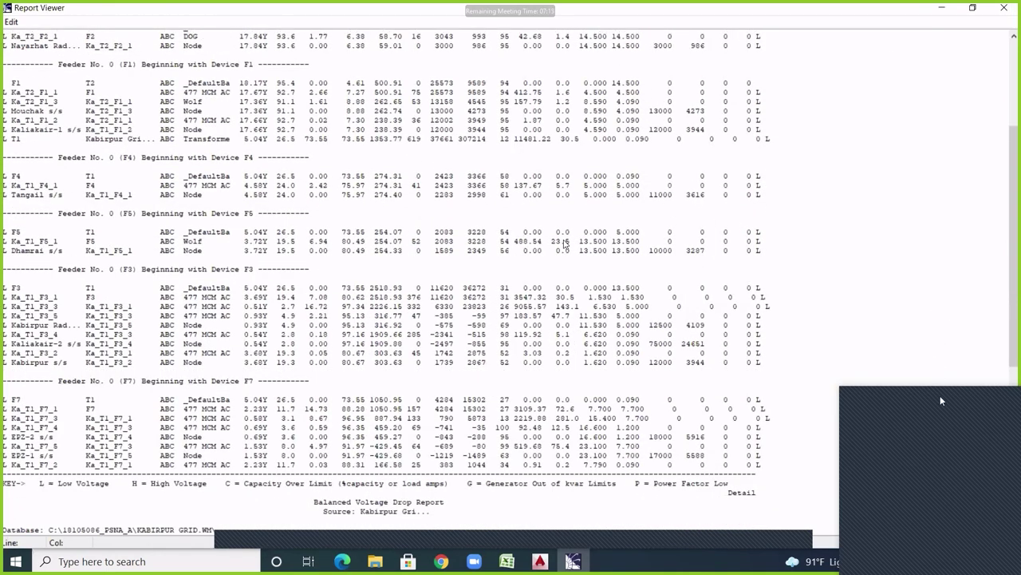
pyautogui.scroll(6, 563, 243)
pyautogui.hotkey('alt', 'F4')
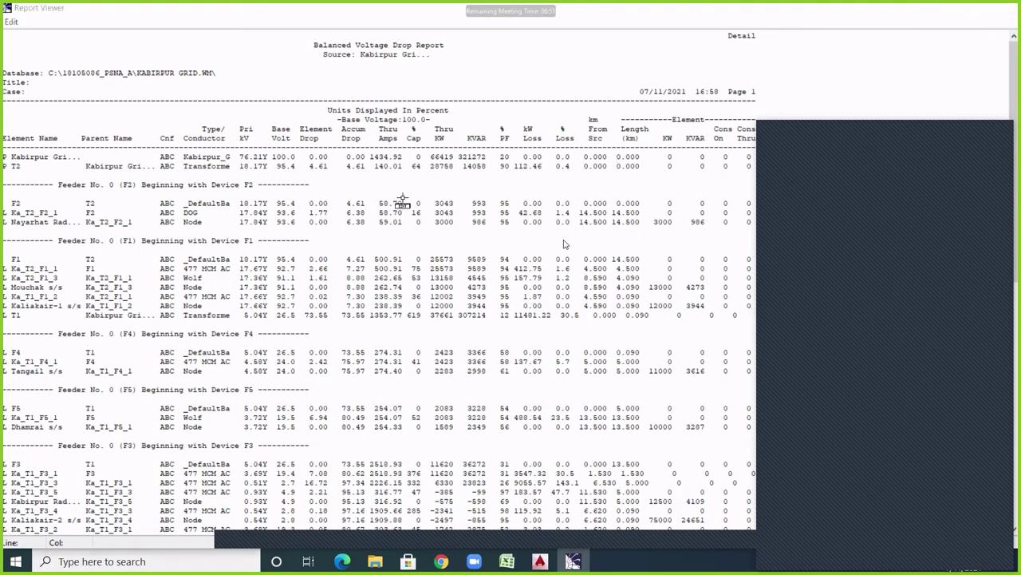
pyautogui.hotkey('alt', 'F4')
pyautogui.press('Left')
pyautogui.press('Left')
pyautogui.press('Left')
pyautogui.press('Left')
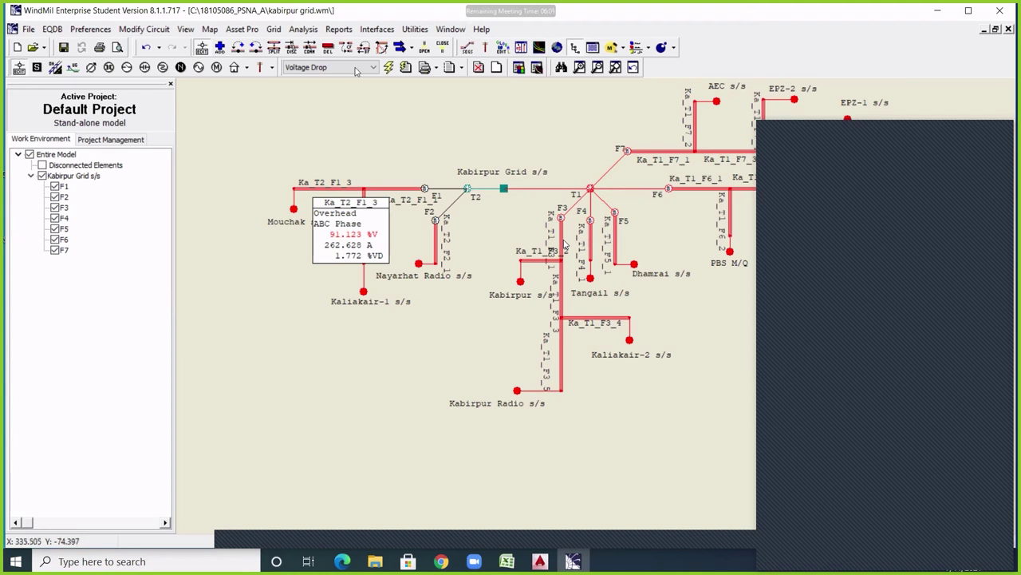
pyautogui.click(519, 67)
pyautogui.moveTo(546, 95); pyautogui.dragTo(625, 108)
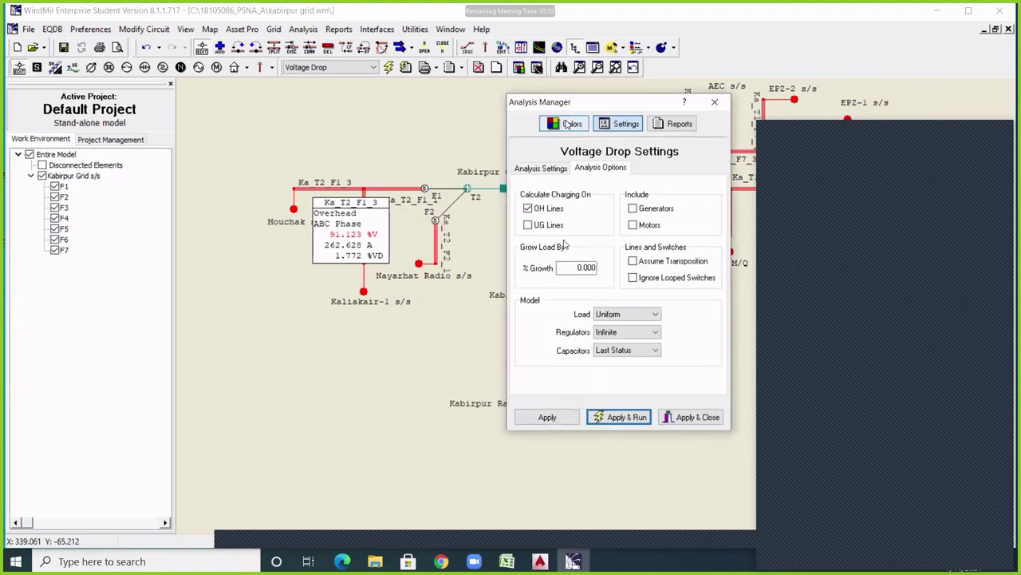
pyautogui.click(567, 124)
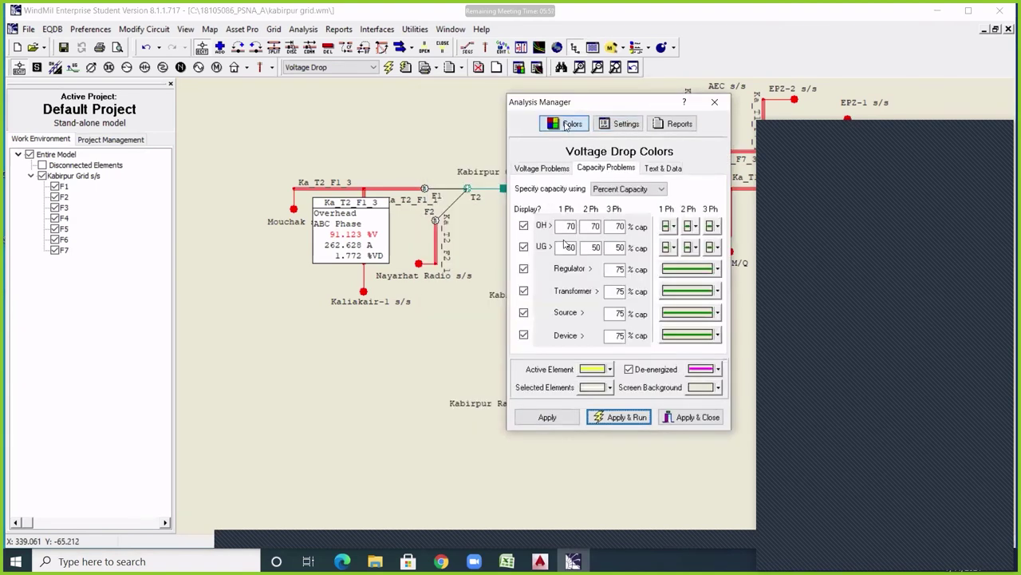
pyautogui.click(541, 169)
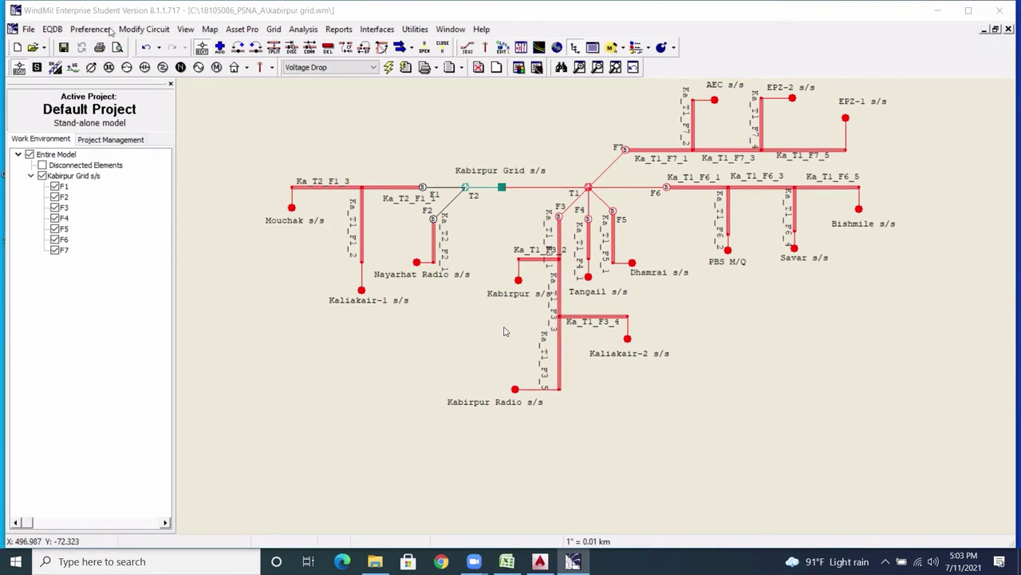
# Save the model as new project 2021-07-11 17.03.34.356 and close it.
pyautogui.click(63, 47)
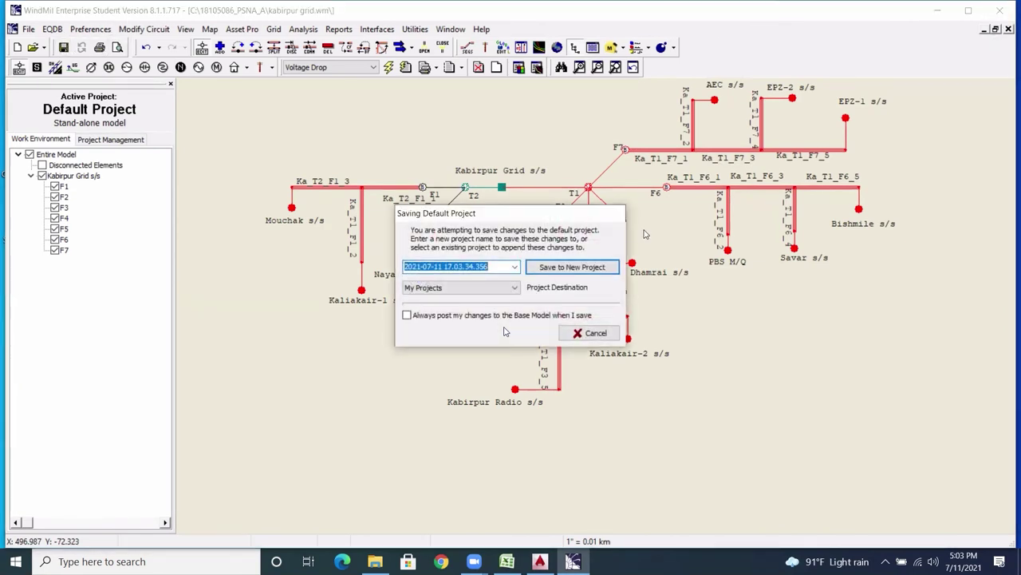
pyautogui.click(598, 267)
pyautogui.click(1000, 11)
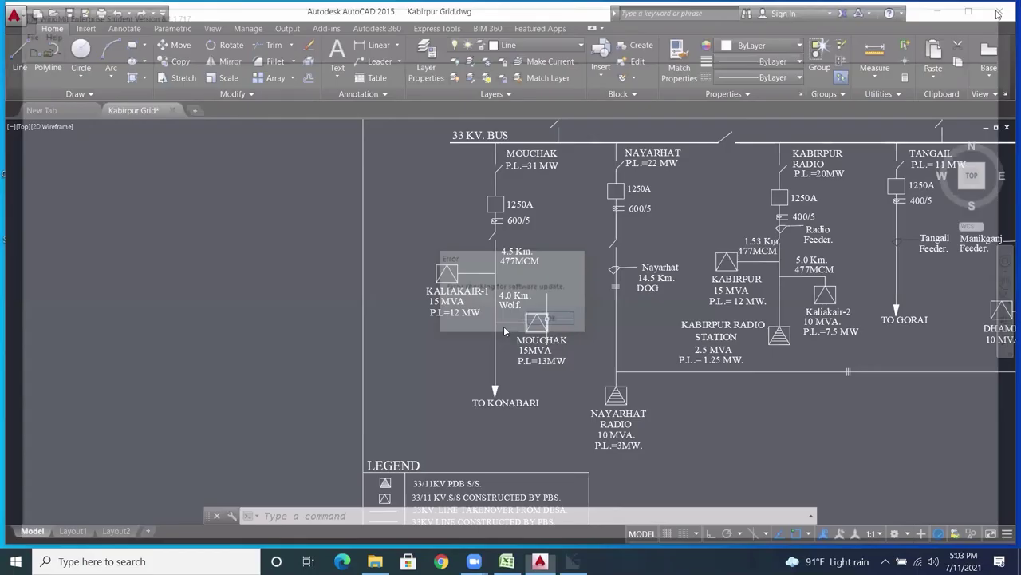
# Quit AutoCAD, discarding the changes to the Kabirpur Grid drawing.
pyautogui.hotkey('alt', 'F4')
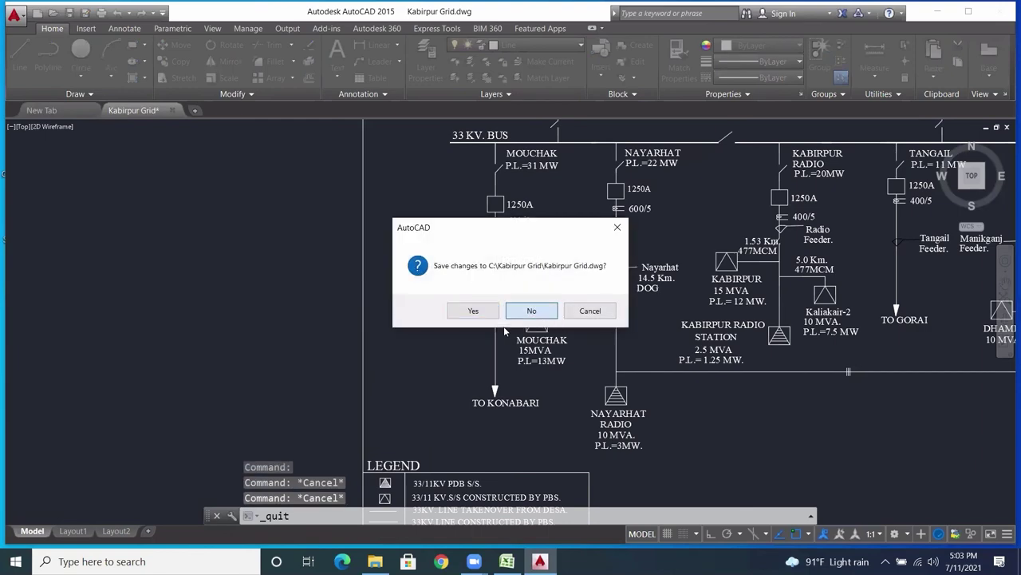
pyautogui.click(532, 311)
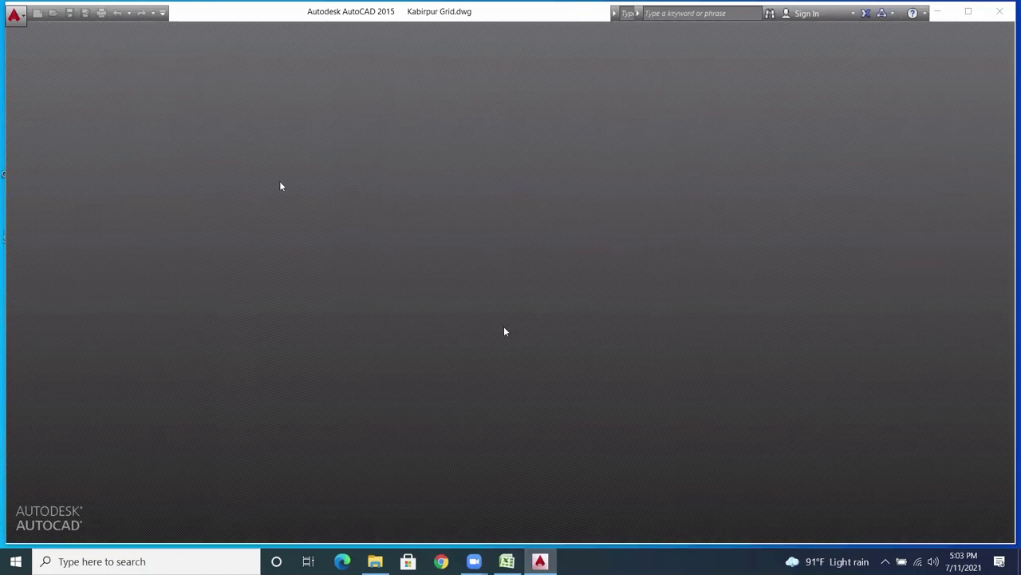
pyautogui.hotkey('alt', 'z')
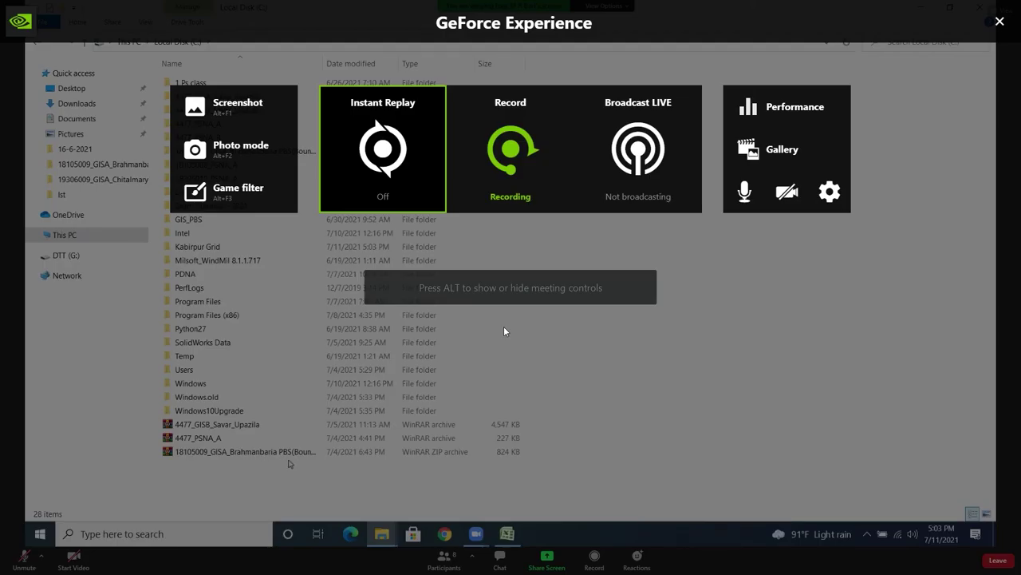
# Copy the 18105073_PSNA_A archive from Exam-Summer - 2021\PSNA A.
pyautogui.hotkey('alt', 'z')
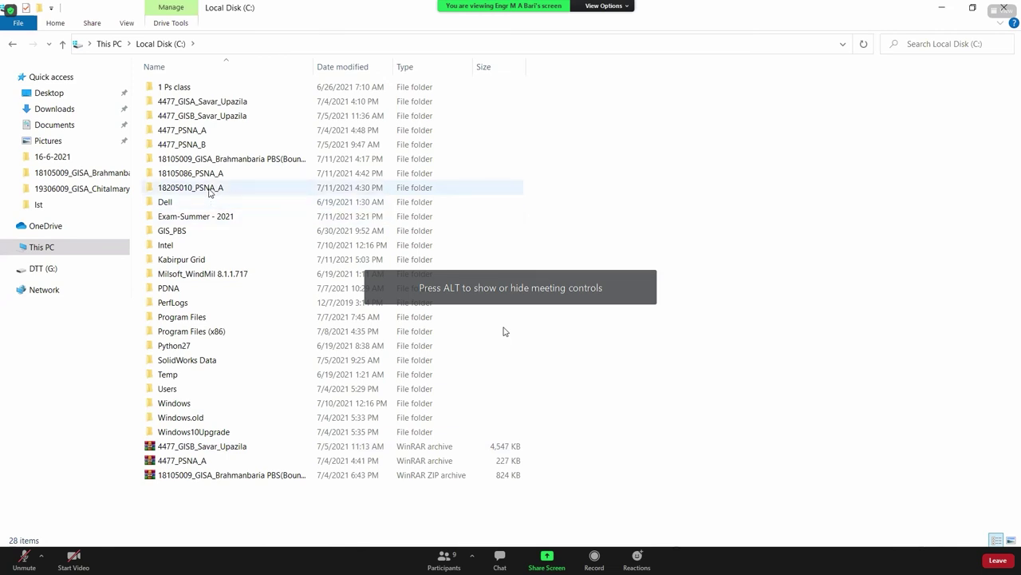
pyautogui.click(214, 215)
pyautogui.doubleClick(213, 216)
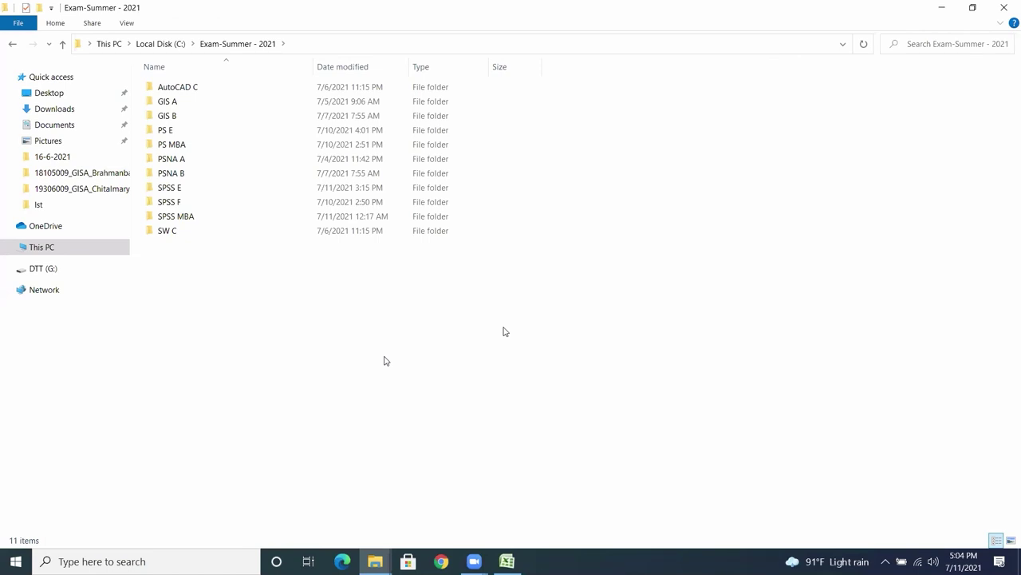
pyautogui.doubleClick(205, 161)
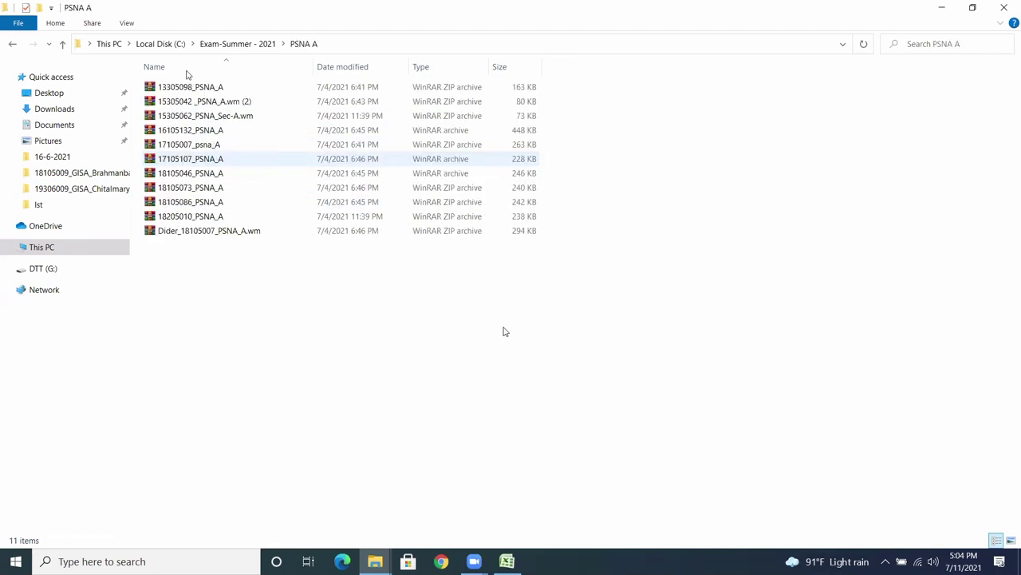
pyautogui.click(189, 188)
pyautogui.rightClick(189, 192)
pyautogui.click(255, 388)
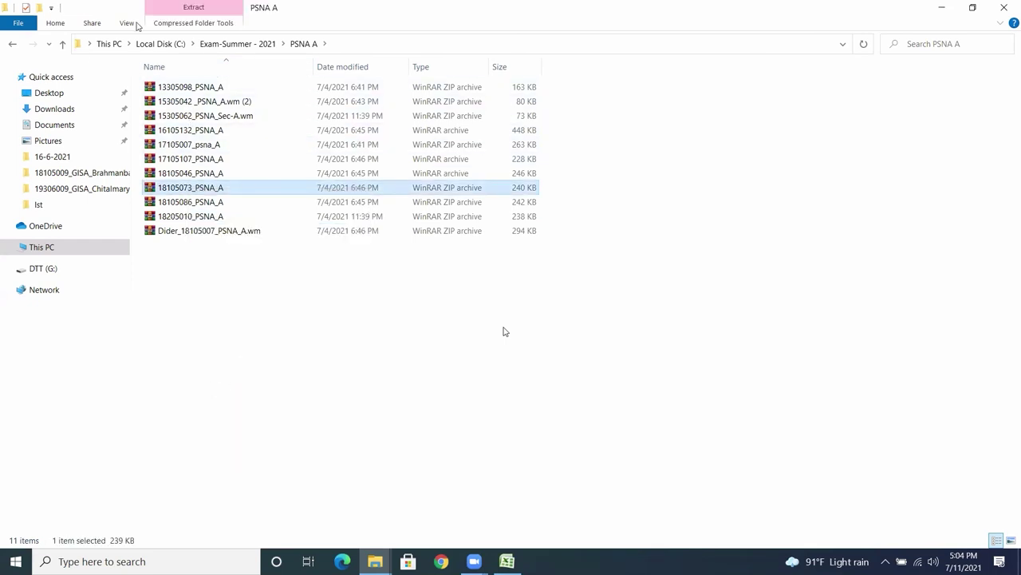
# Go up to Local Disk (C:) and bring up its context menu to paste.
pyautogui.click(63, 45)
pyautogui.click(63, 45)
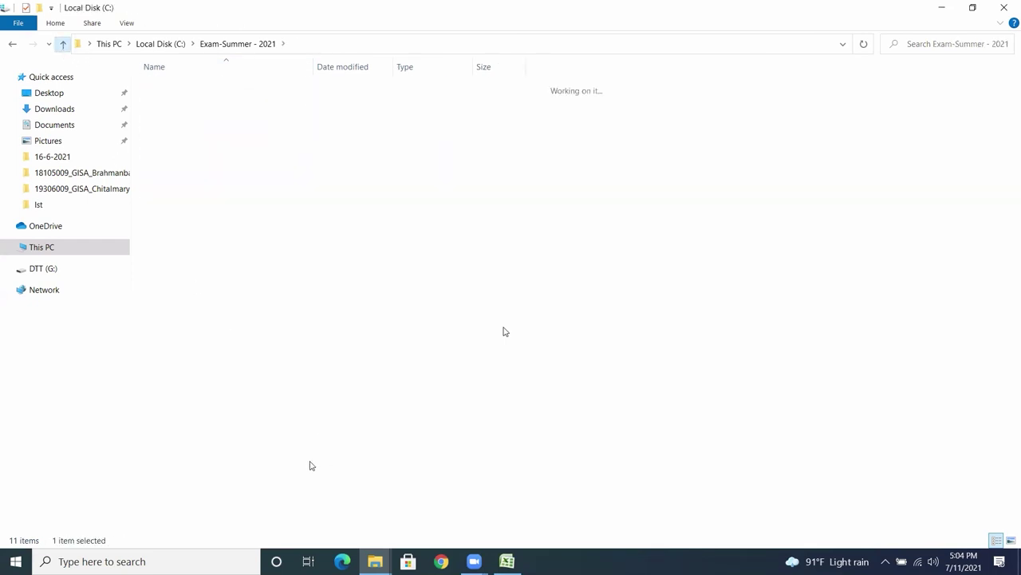
pyautogui.rightClick(241, 506)
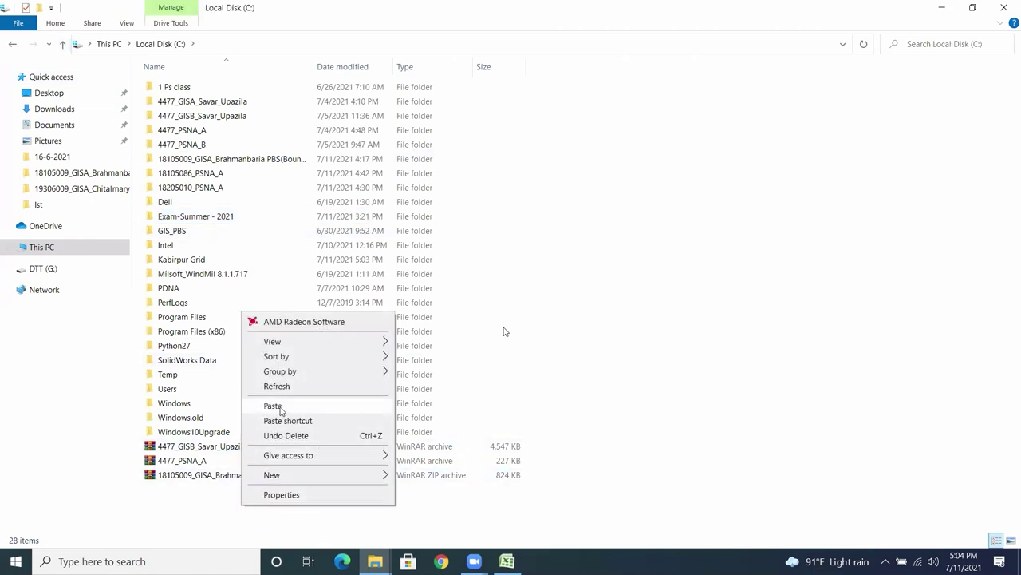
# Paste the 18105073_PSNA_A.zip archive into C:\18105073_PSNA_A and extract it there with WinRAR.
pyautogui.click(272, 406)
pyautogui.click(473, 221)
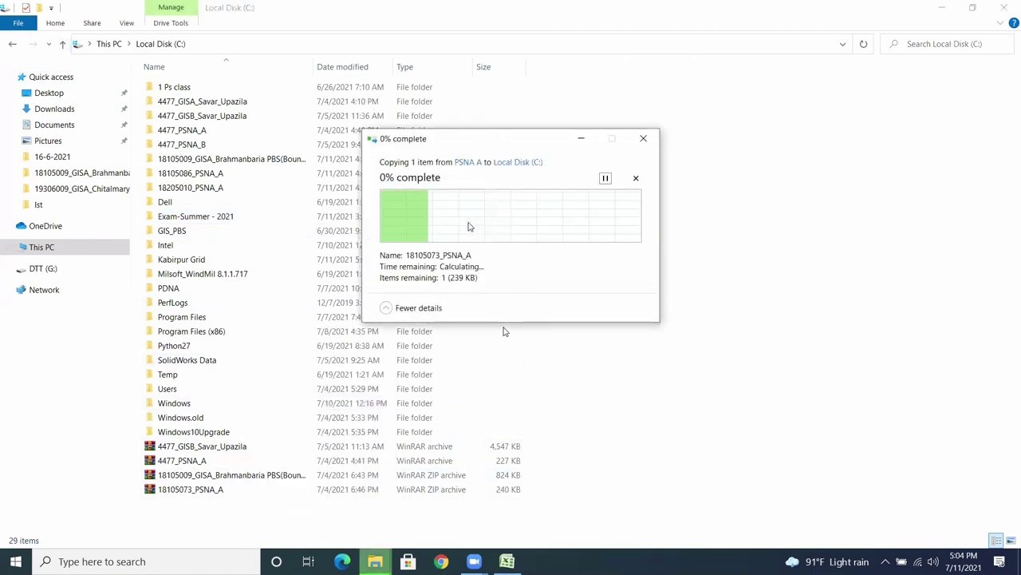
pyautogui.doubleClick(181, 490)
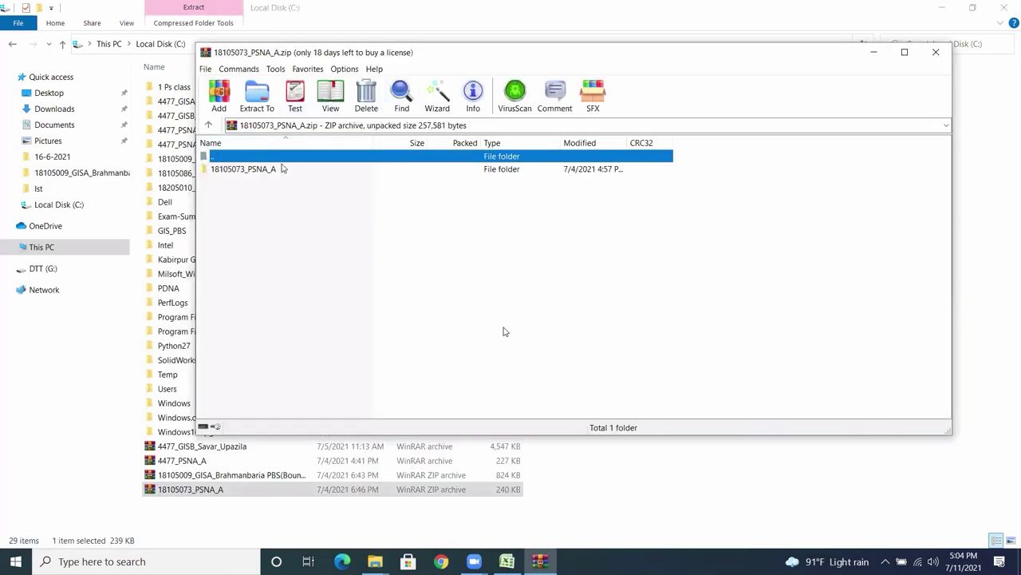
pyautogui.click(257, 95)
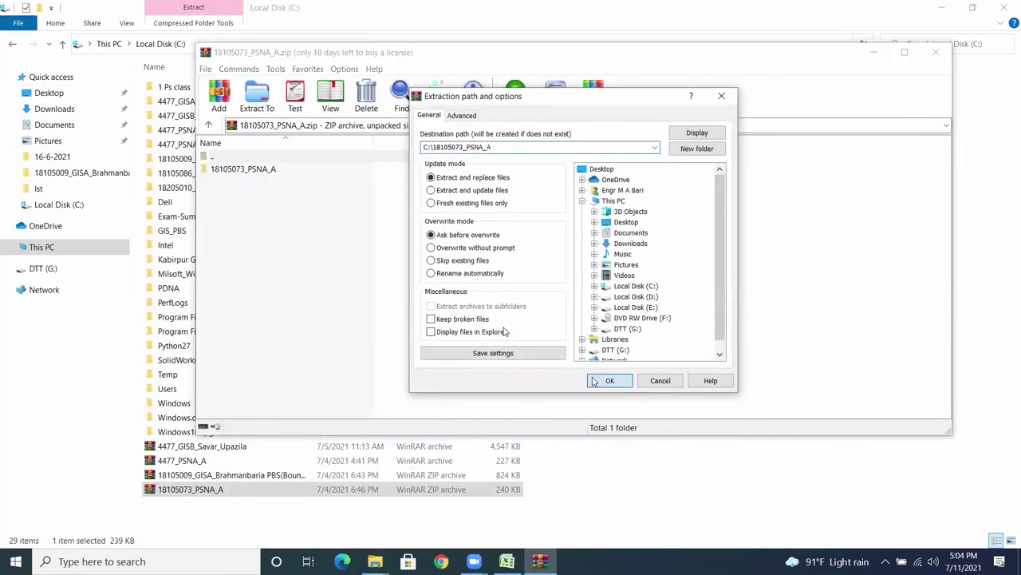
pyautogui.click(610, 381)
pyautogui.click(935, 52)
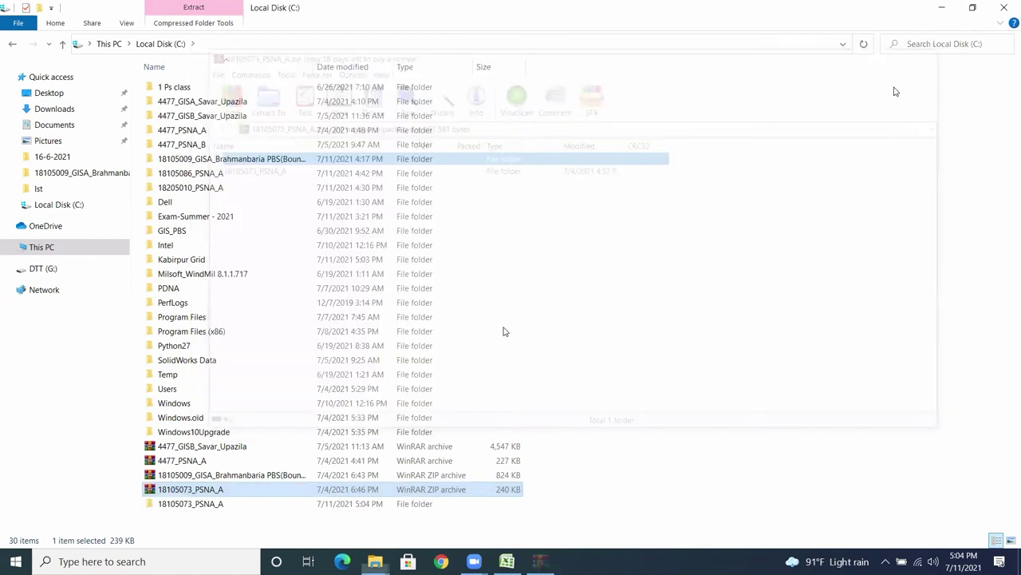
# Open the inner 18105073_PSNA_A folder and extract its ZIP to the default destination.
pyautogui.doubleClick(192, 504)
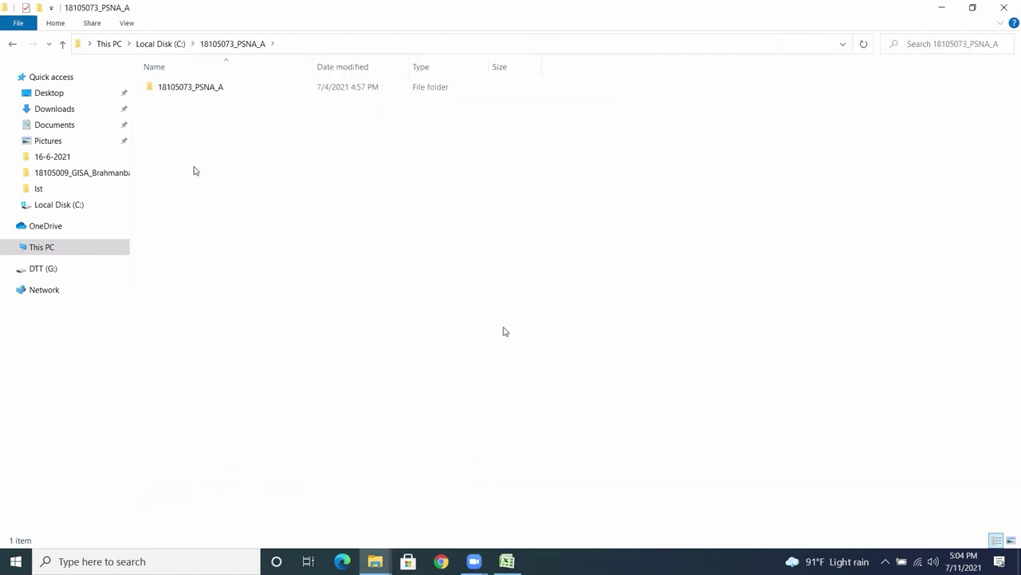
pyautogui.doubleClick(200, 87)
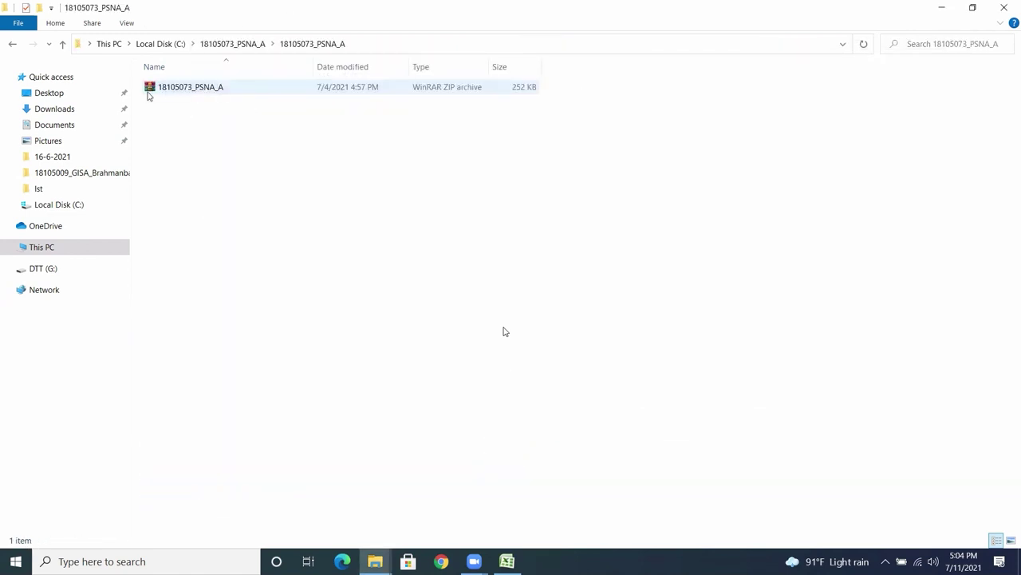
pyautogui.doubleClick(200, 90)
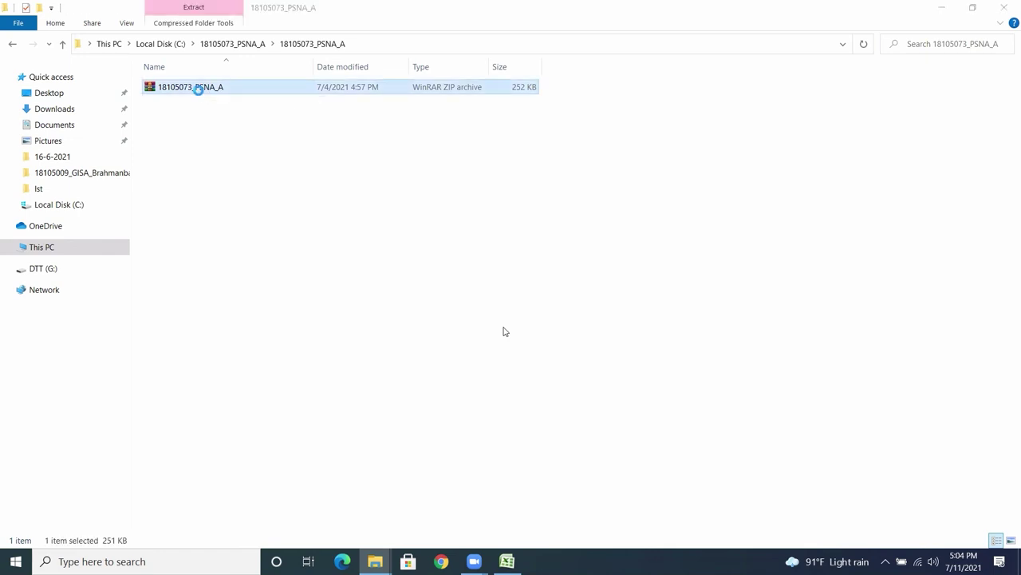
pyautogui.click(257, 99)
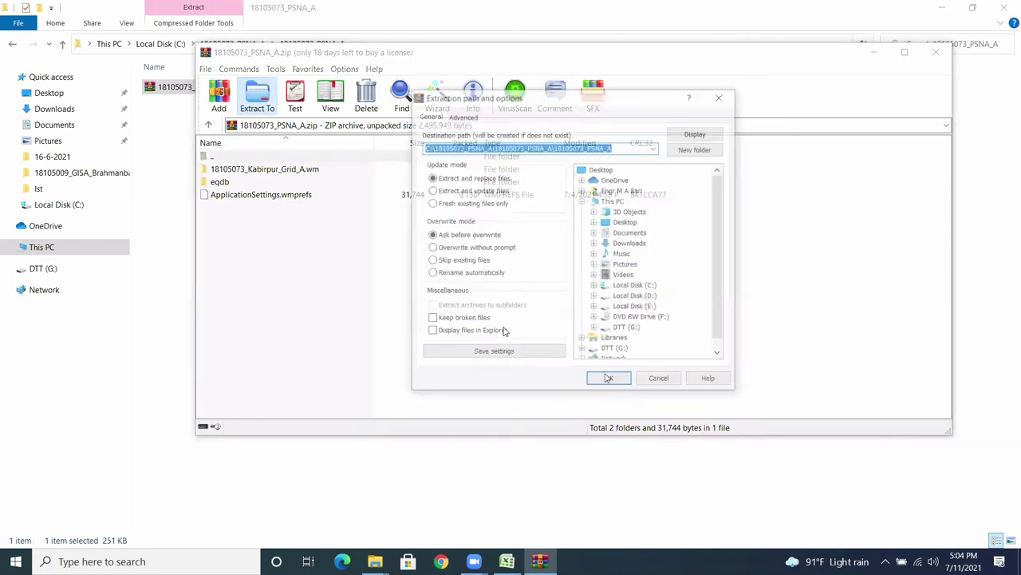
pyautogui.click(599, 381)
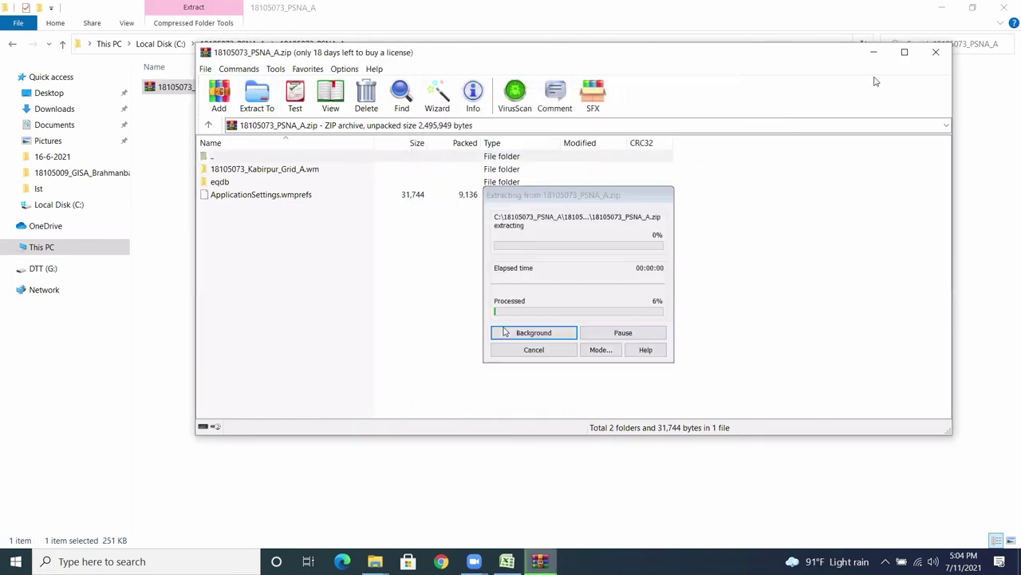
pyautogui.click(941, 52)
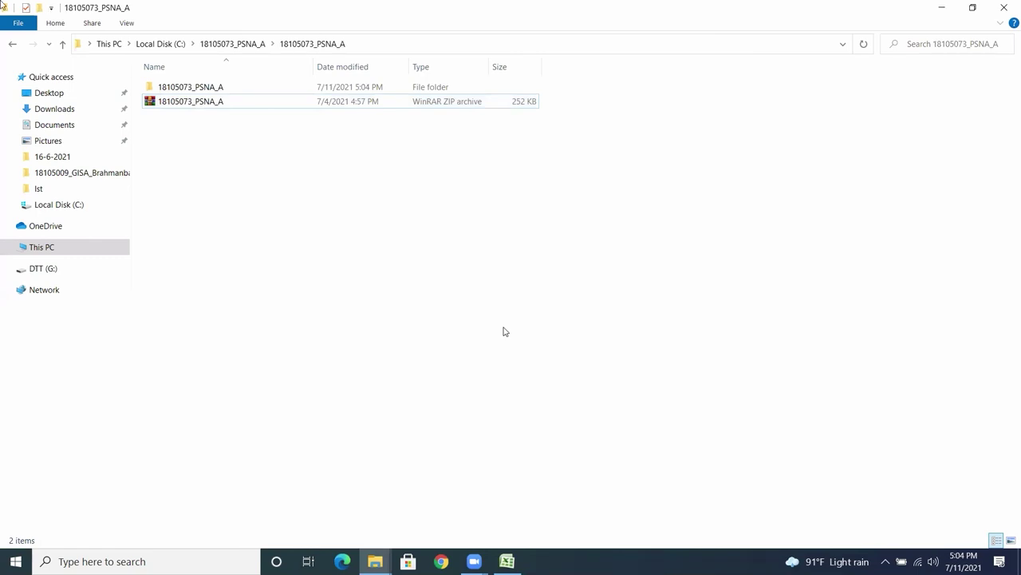
# Rename the outer 18105073_PSNA_A folder on C: to 18105073_PSNA_A1.
pyautogui.click(64, 46)
pyautogui.click(64, 45)
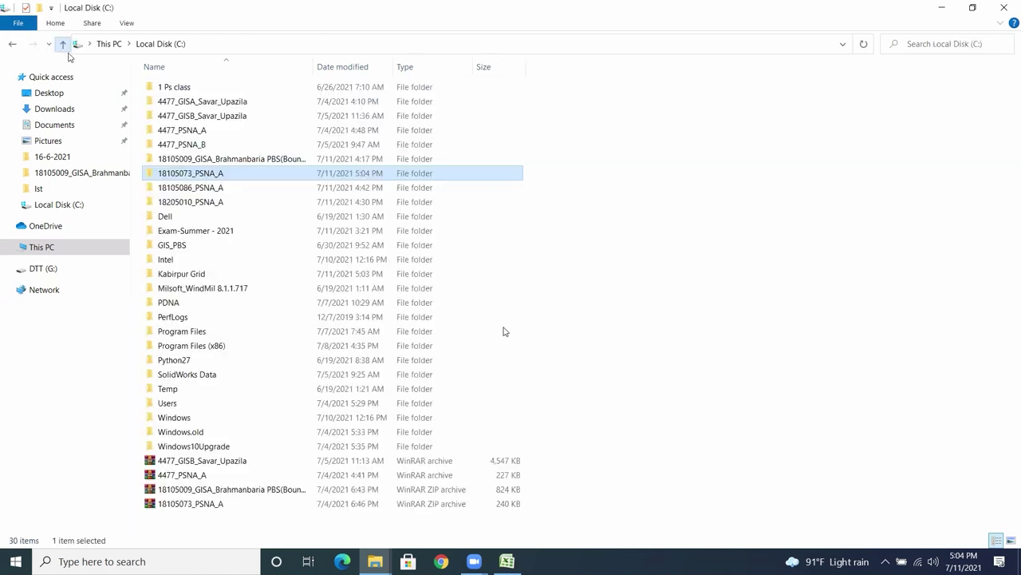
pyautogui.click(239, 174)
pyautogui.click(235, 174)
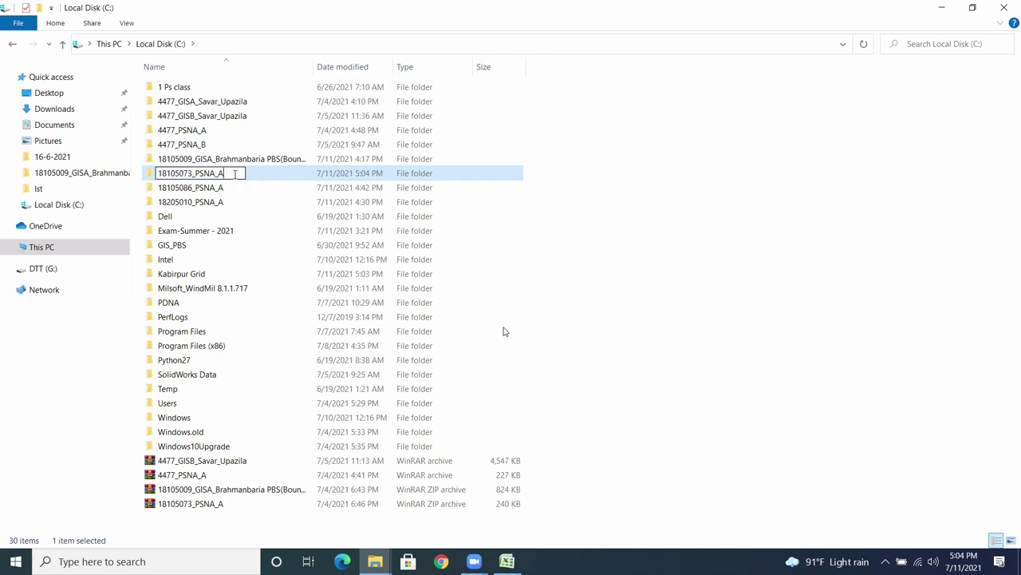
pyautogui.write('1')
pyautogui.click(178, 529)
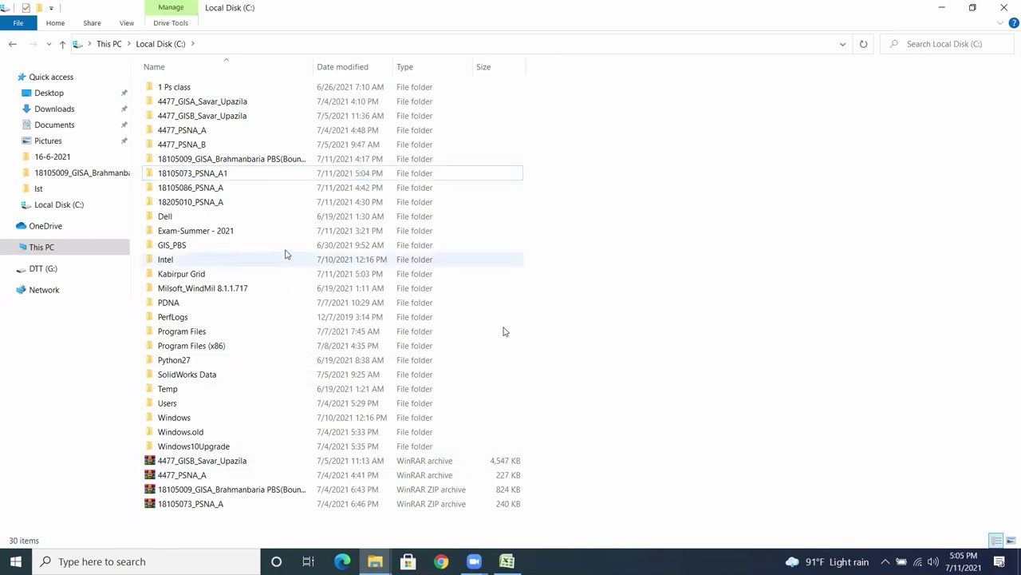
pyautogui.click(225, 177)
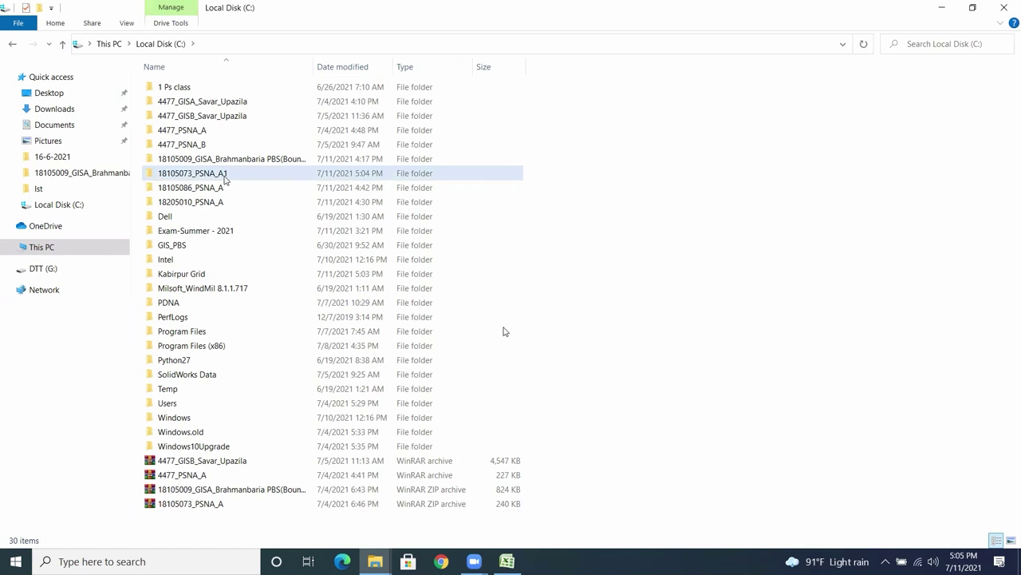
pyautogui.doubleClick(225, 178)
pyautogui.doubleClick(194, 89)
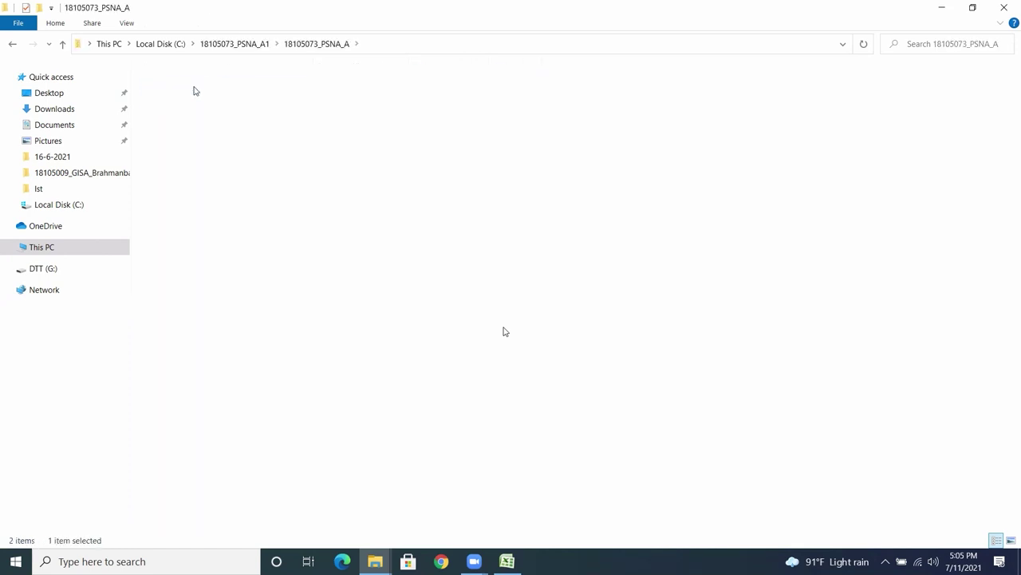
pyautogui.click(78, 51)
pyautogui.press('Menu')
pyautogui.press('t')
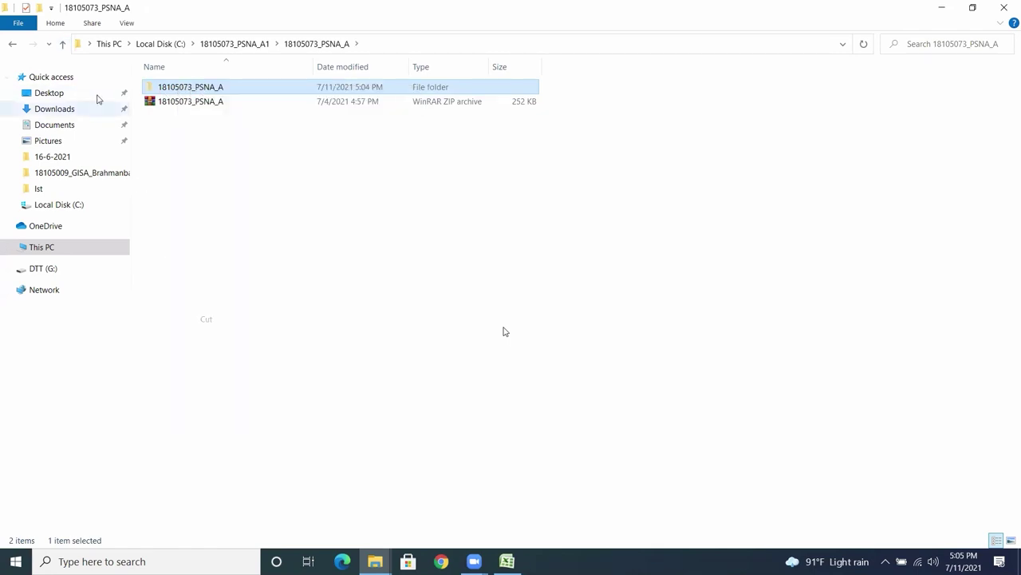
pyautogui.click(63, 45)
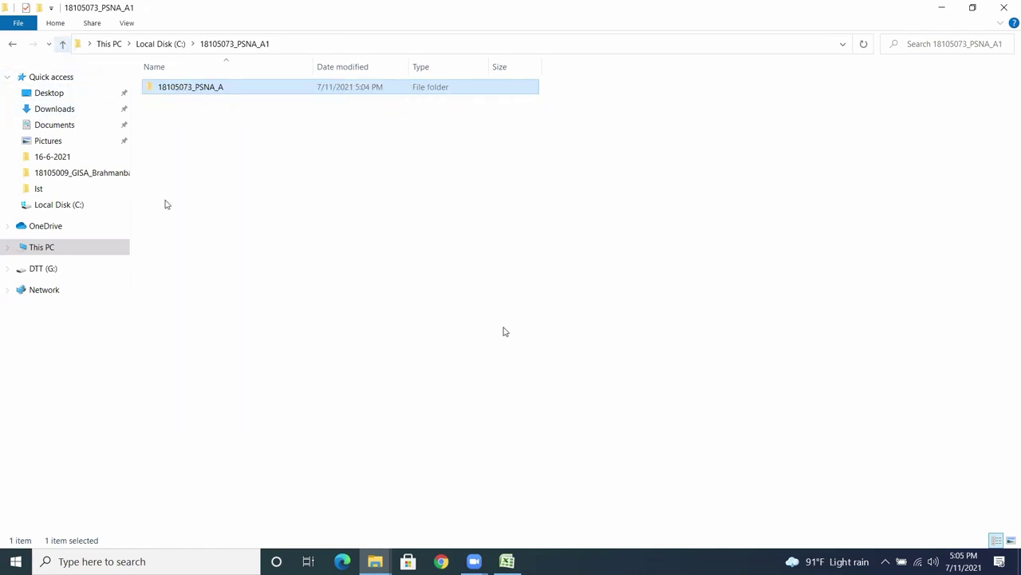
pyautogui.click(63, 45)
pyautogui.rightClick(607, 318)
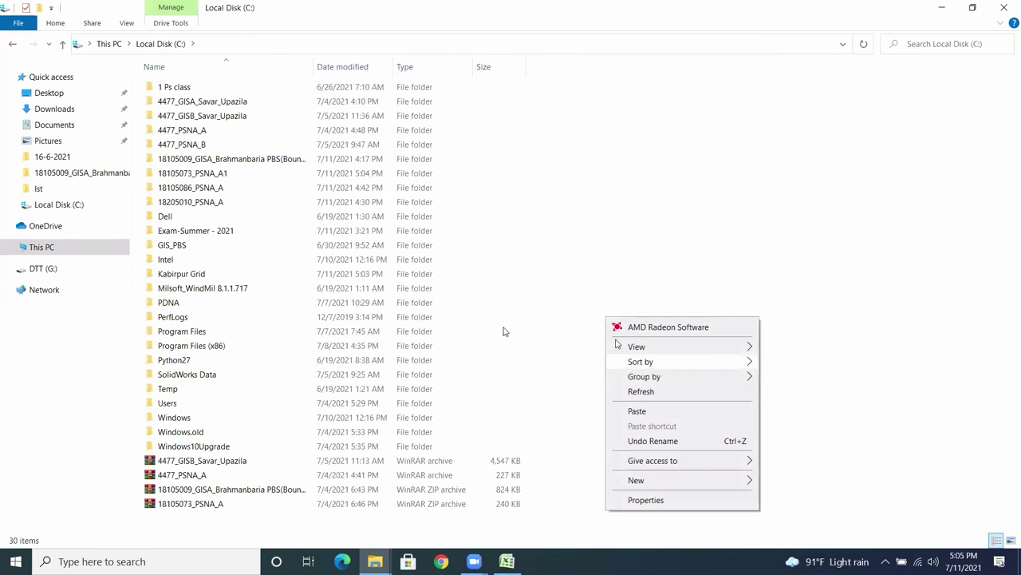
pyautogui.click(653, 415)
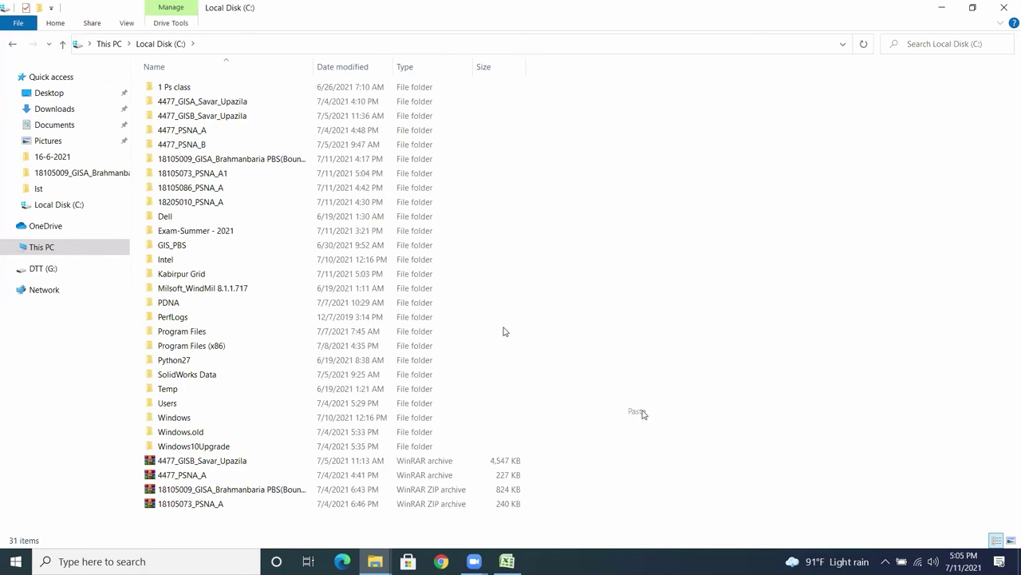
# Delete the empty 18105073_PSNA_A1 folder, refresh the drive listing, and leave File Explorer.
pyautogui.click(199, 173)
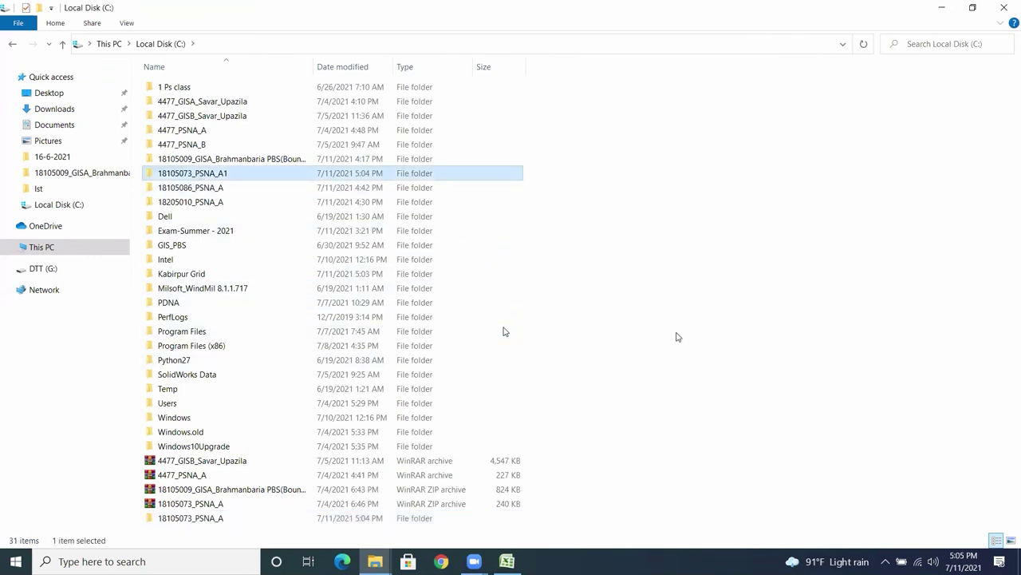
pyautogui.press('Delete')
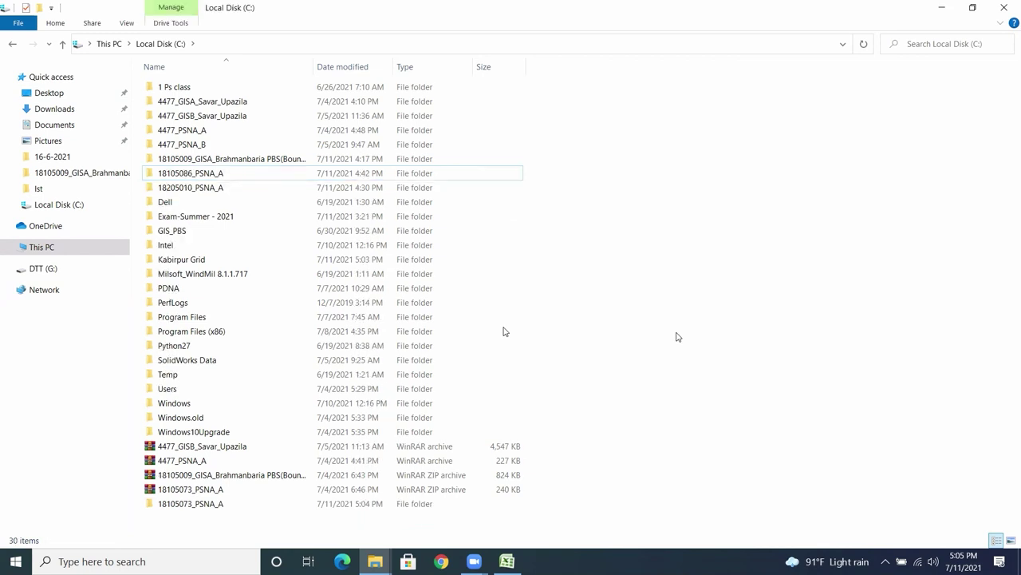
pyautogui.rightClick(696, 317)
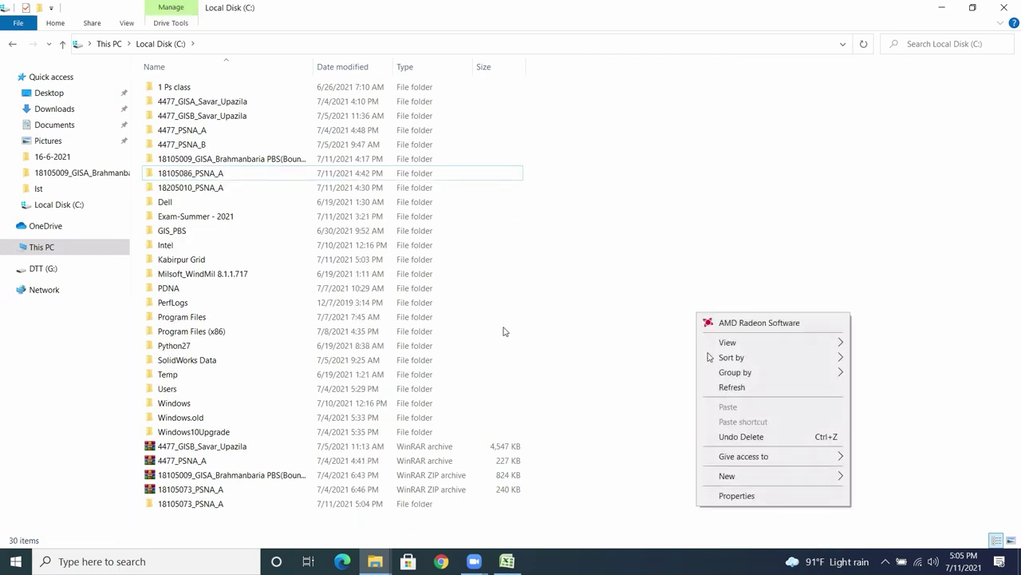
pyautogui.click(722, 386)
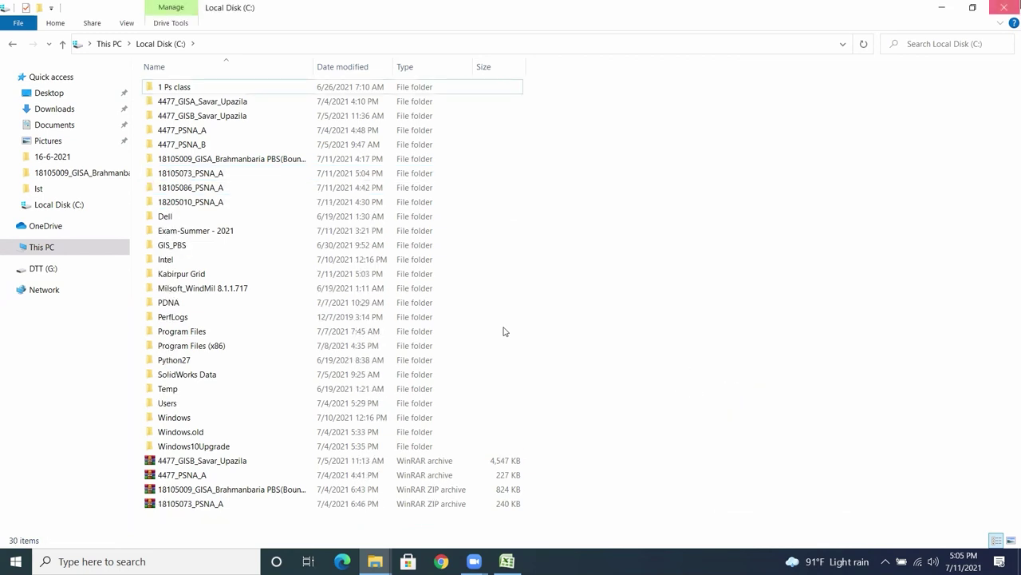
pyautogui.press('super+d')
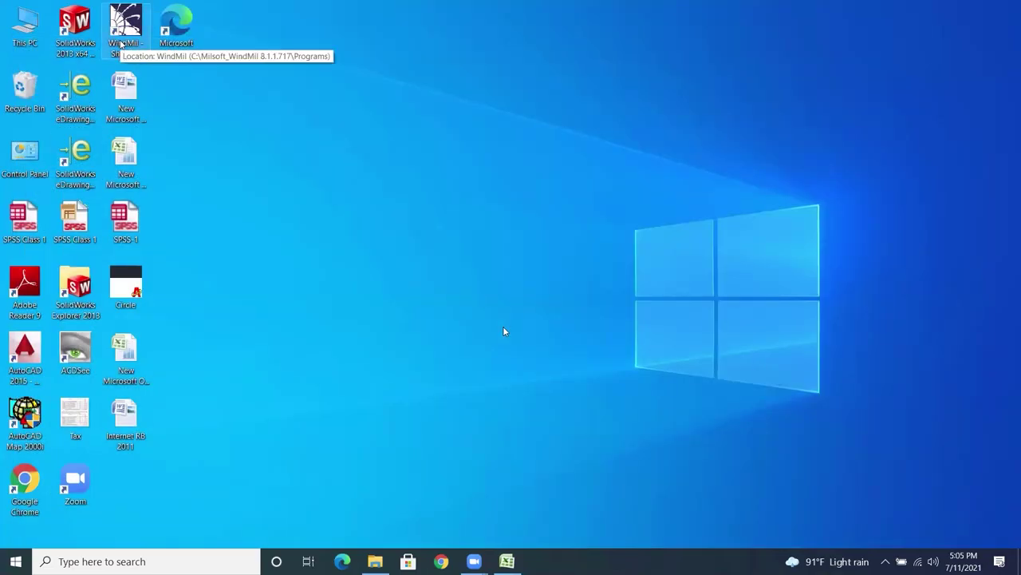
# Launch WindMil, log in, and open C:\18105073_PSNA_A\18105073_Kabirpur_Grid_A.wm.
pyautogui.doubleClick(120, 45)
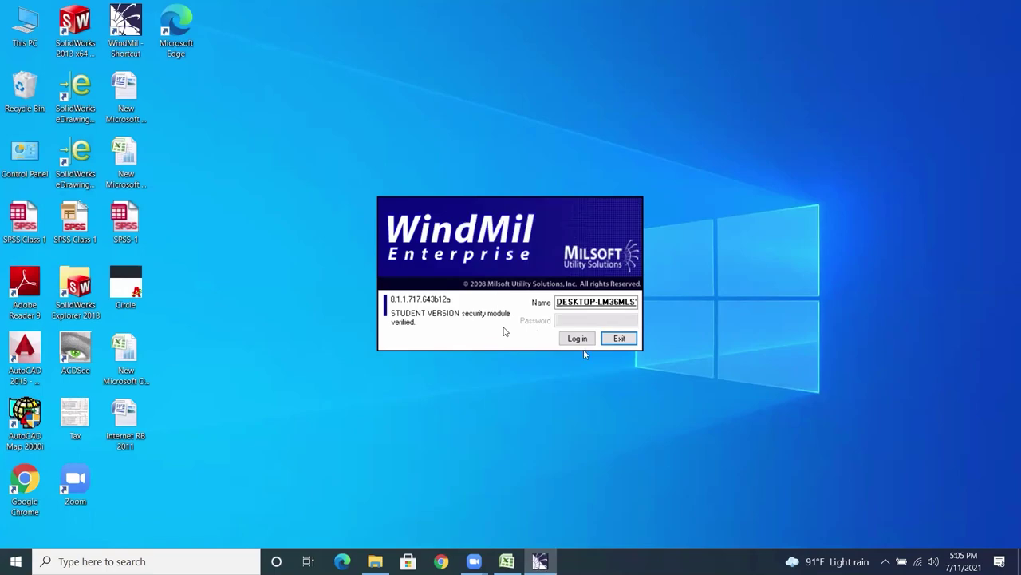
pyautogui.click(583, 342)
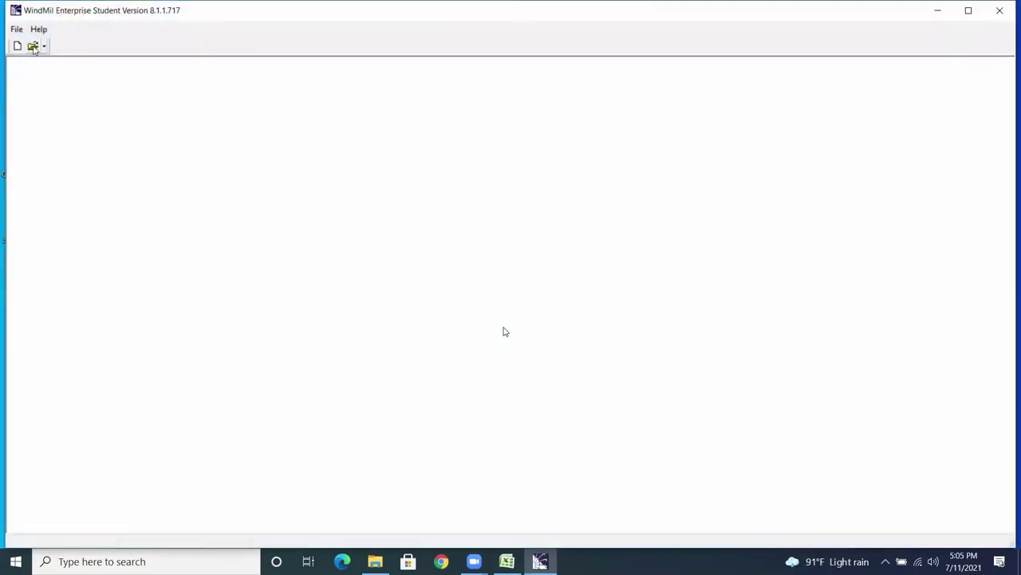
pyautogui.click(34, 46)
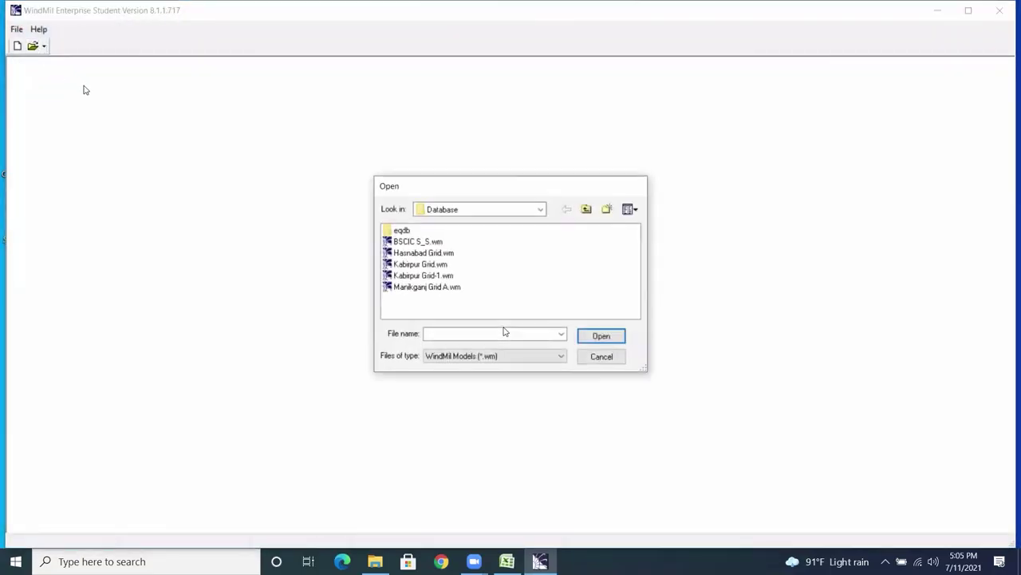
pyautogui.click(495, 211)
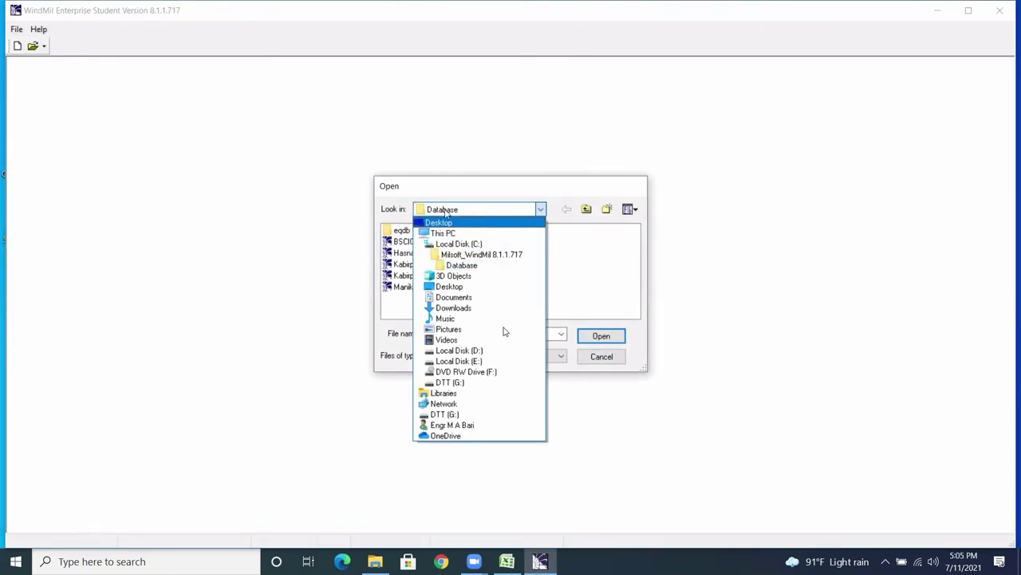
pyautogui.click(474, 245)
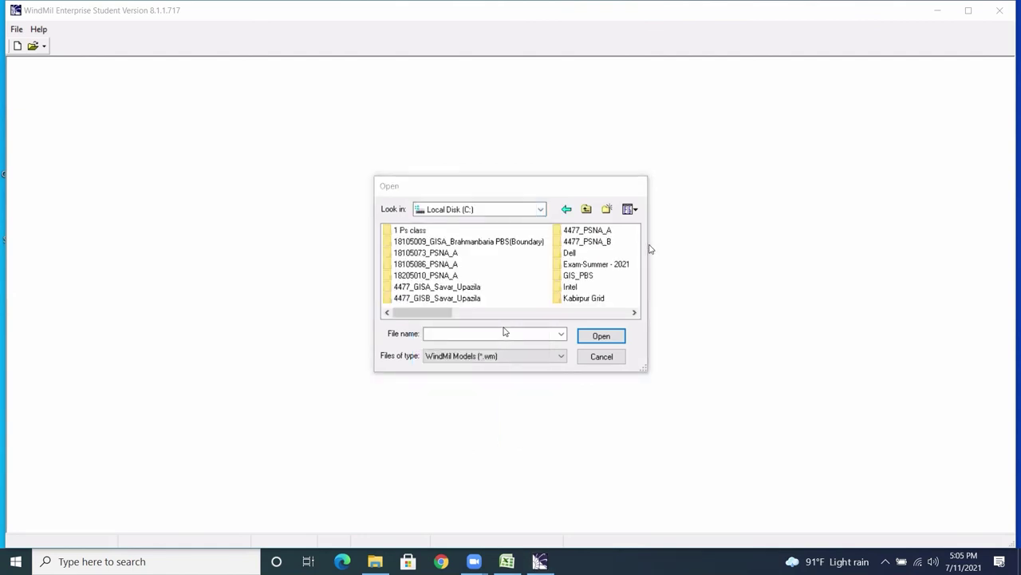
pyautogui.doubleClick(443, 253)
pyautogui.click(457, 243)
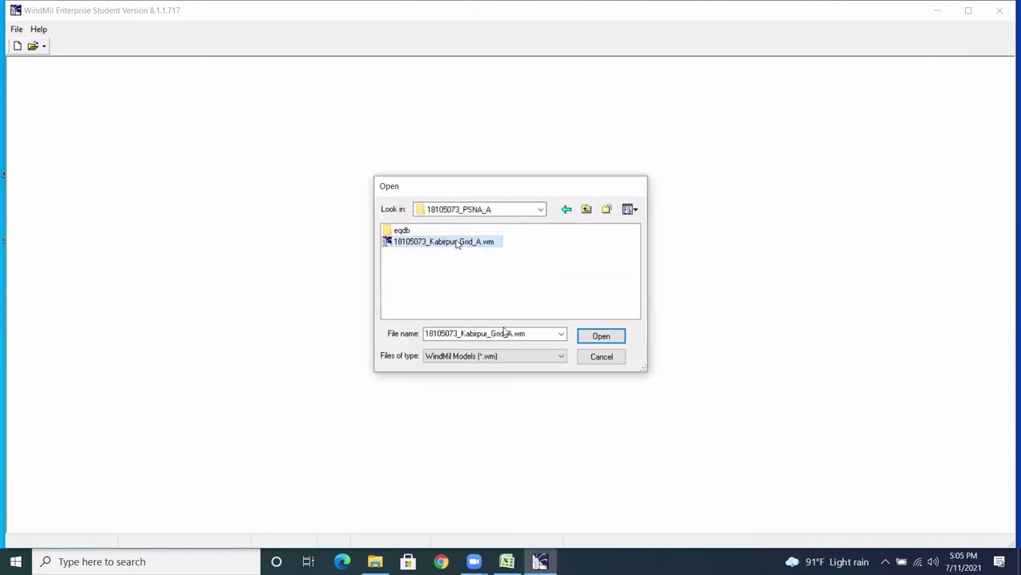
pyautogui.click(592, 336)
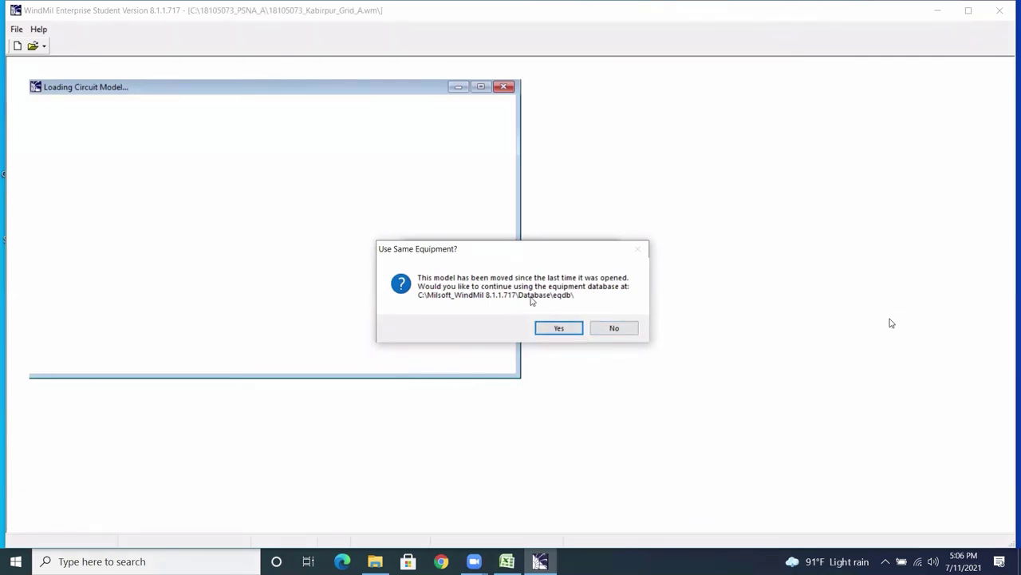
# Keep the existing equipment database, apply recent projects, fit the diagram, and post all checked projects.
pyautogui.click(559, 329)
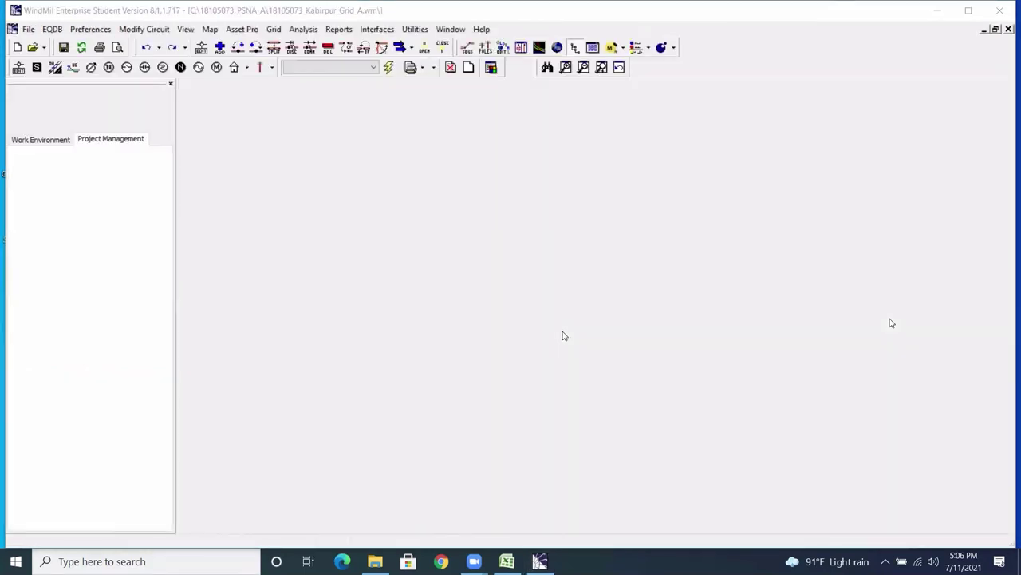
pyautogui.click(76, 288)
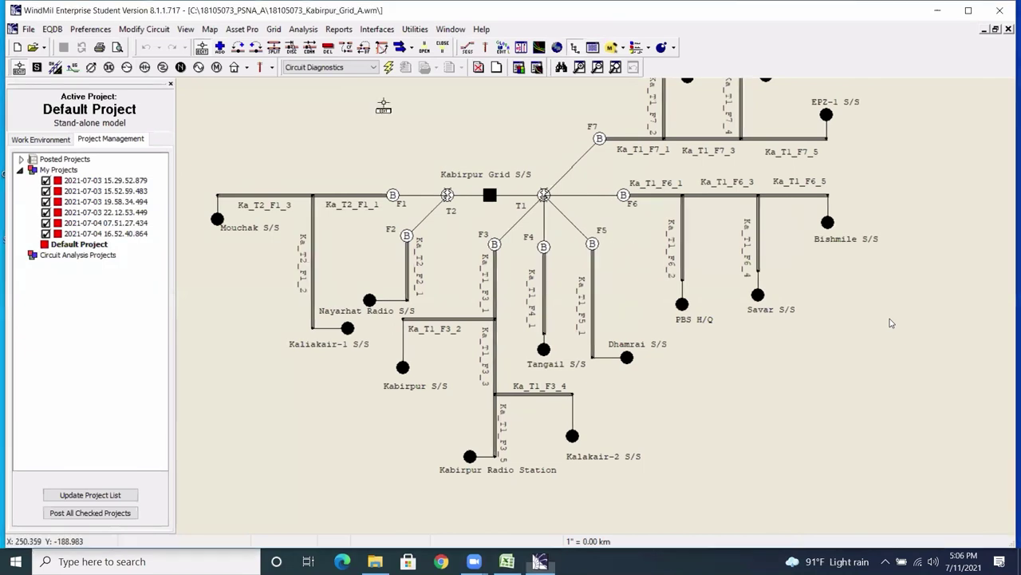
pyautogui.moveTo(432, 152); pyautogui.dragTo(497, 158)
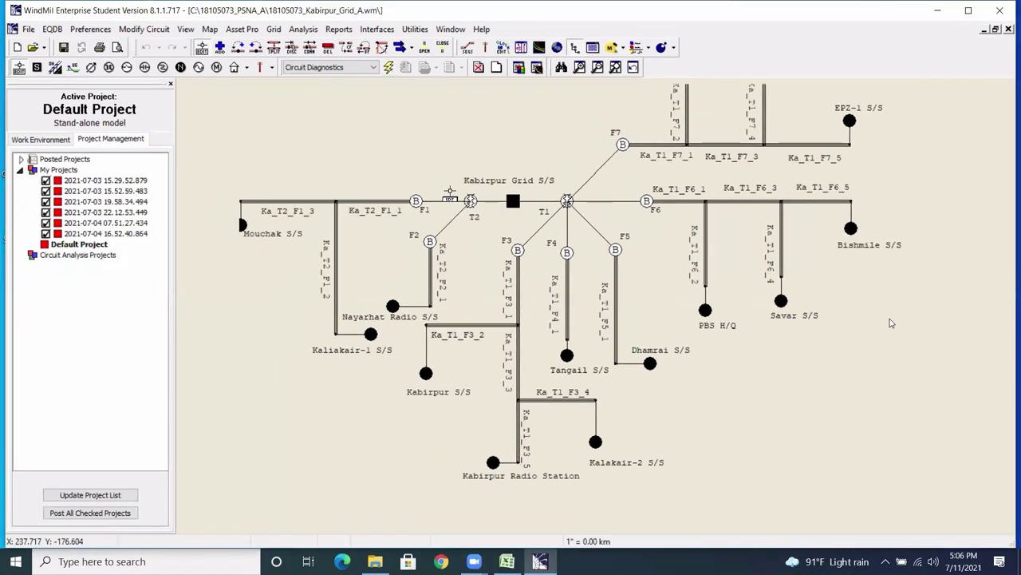
pyautogui.scroll(-3, 519, 154)
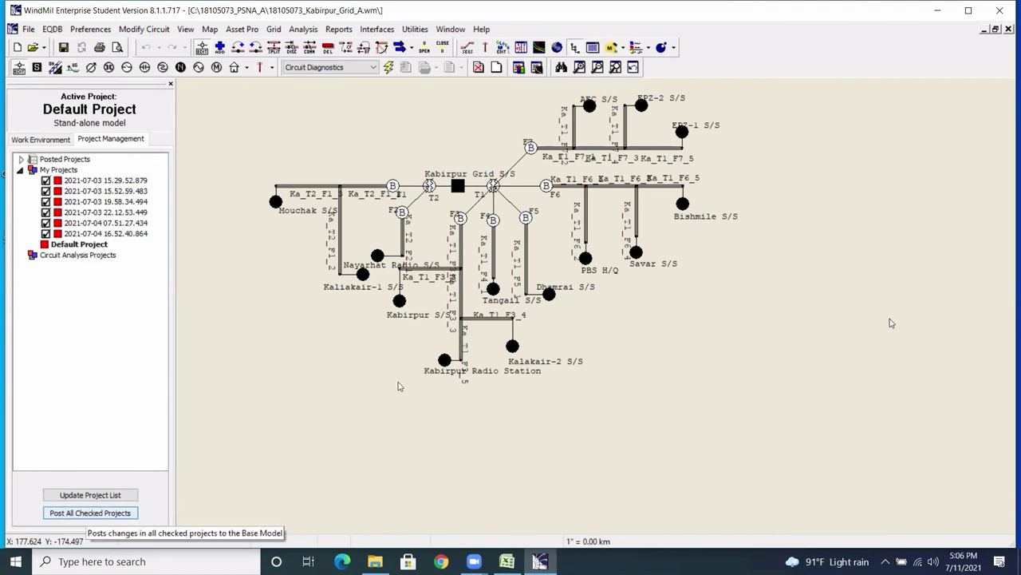
pyautogui.click(78, 513)
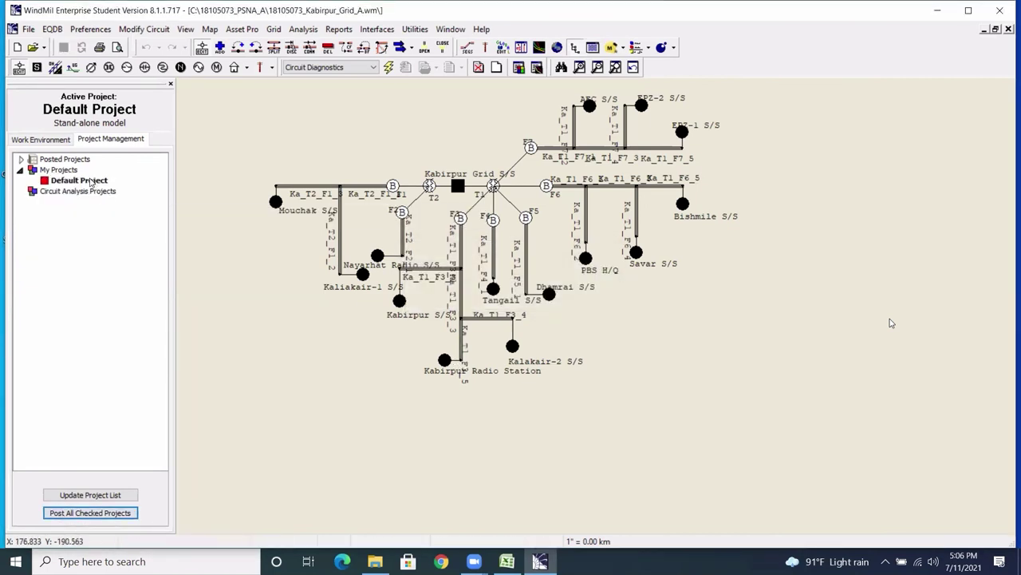